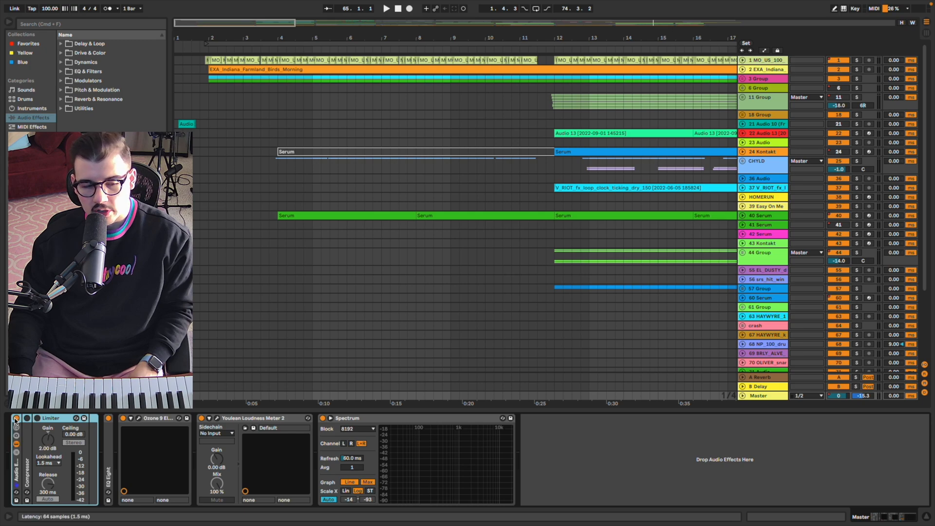
# Inspect the master chain's EQ Eight curve and the Youlean Loudness Meter 2 readings, closing each view when done.
pyautogui.doubleClick(108, 433)
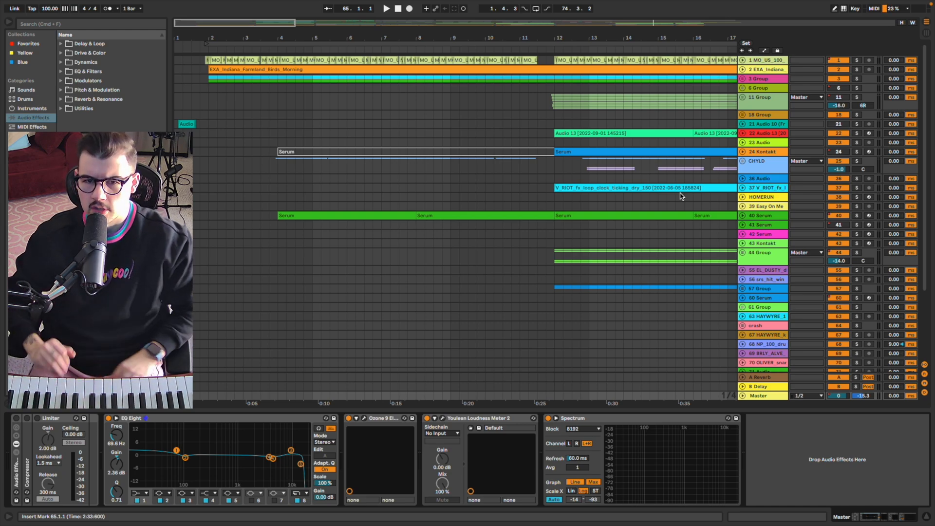
pyautogui.doubleClick(191, 420)
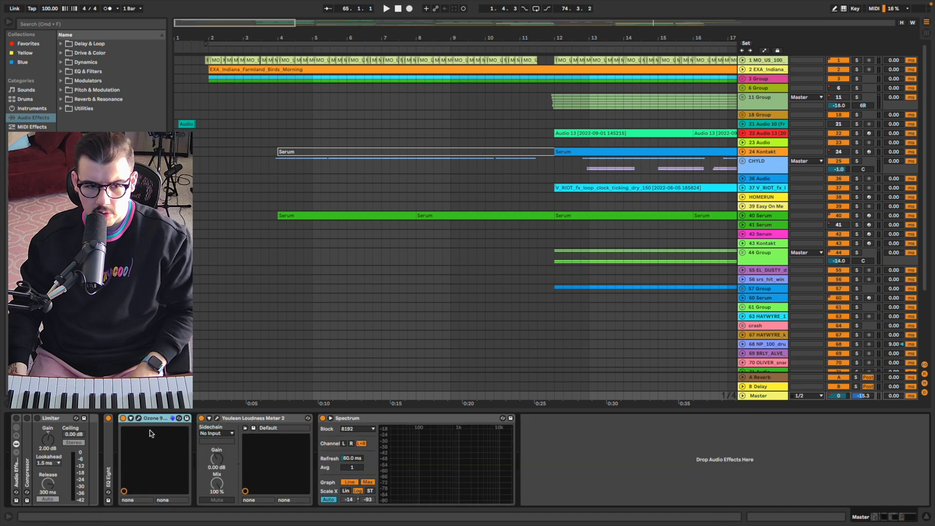
pyautogui.click(217, 419)
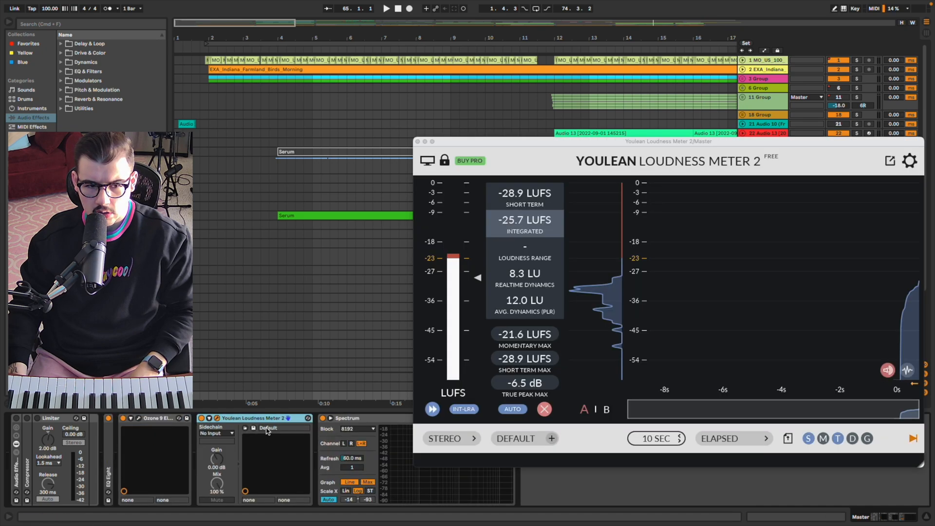
pyautogui.click(417, 142)
pyautogui.click(467, 291)
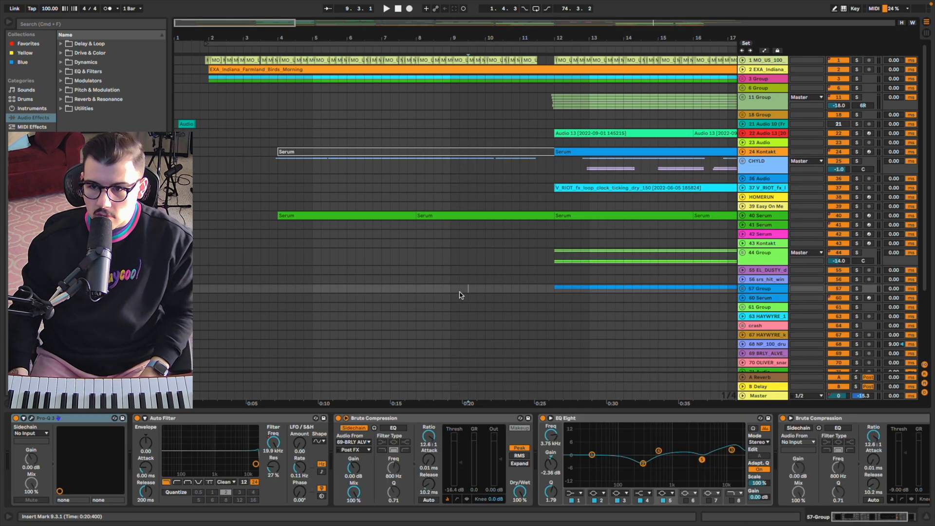
# Play the song from just before bar 2 to hear its opening.
pyautogui.click(203, 198)
pyautogui.scroll(6, 197, 196)
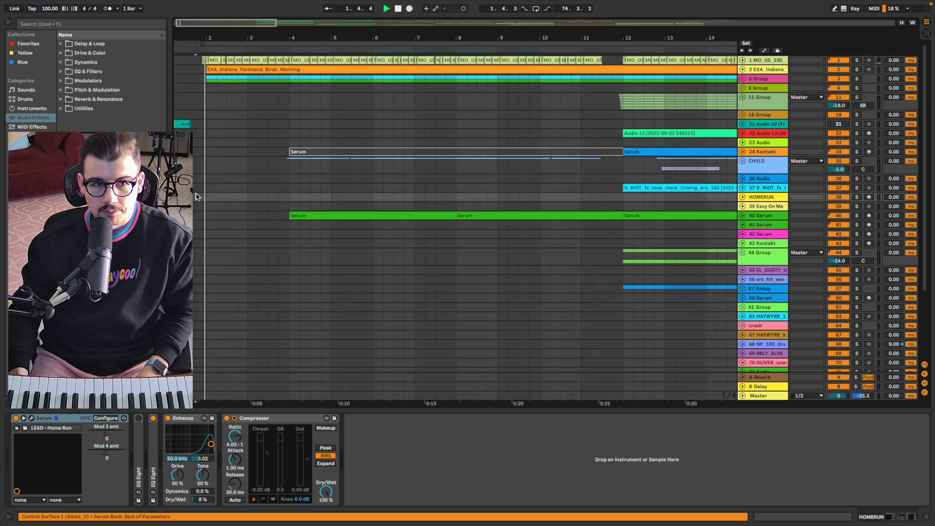
pyautogui.click(211, 133)
pyautogui.click(225, 70)
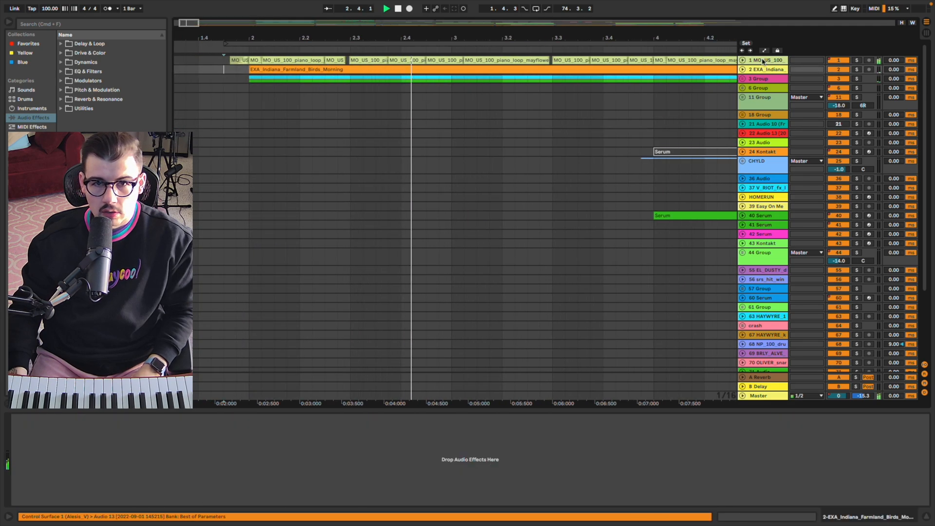
# Unfold the MO_US_100 piano track, solo it and play its chopped clips from just before bar 2.
pyautogui.click(743, 61)
pyautogui.click(555, 115)
pyautogui.scroll(-5, 560, 125)
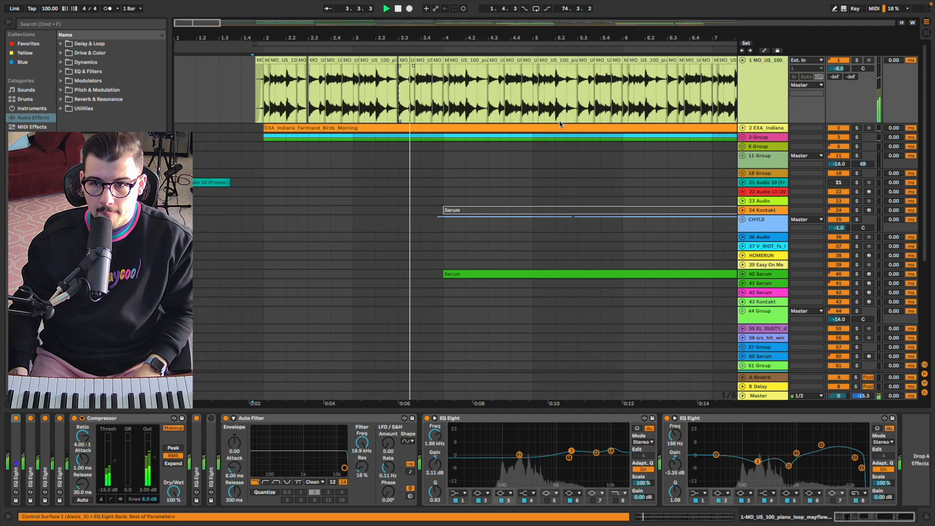
pyautogui.press('space')
pyautogui.click(857, 60)
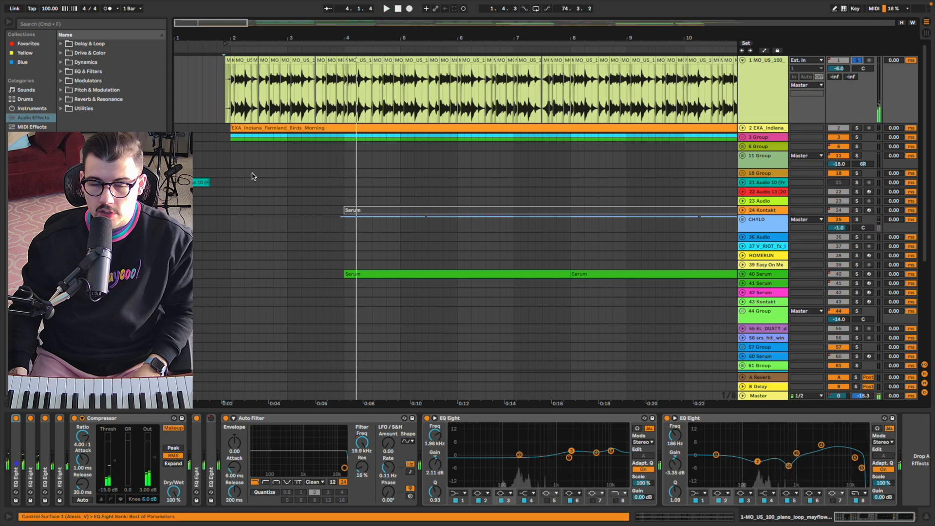
pyautogui.scroll(3, 217, 95)
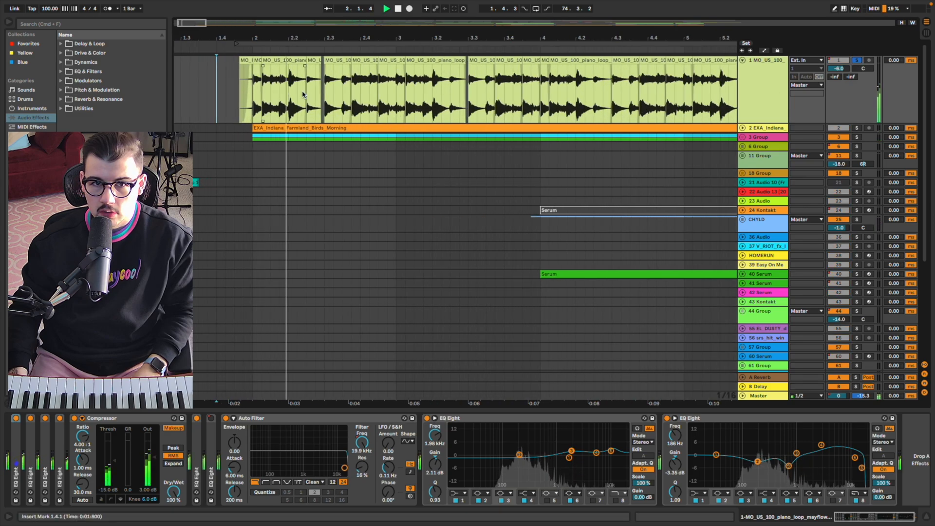
# Copy the piano clip starting at 2.1.2 into the empty space at bar 87, past the end of the song.
pyautogui.click(294, 62)
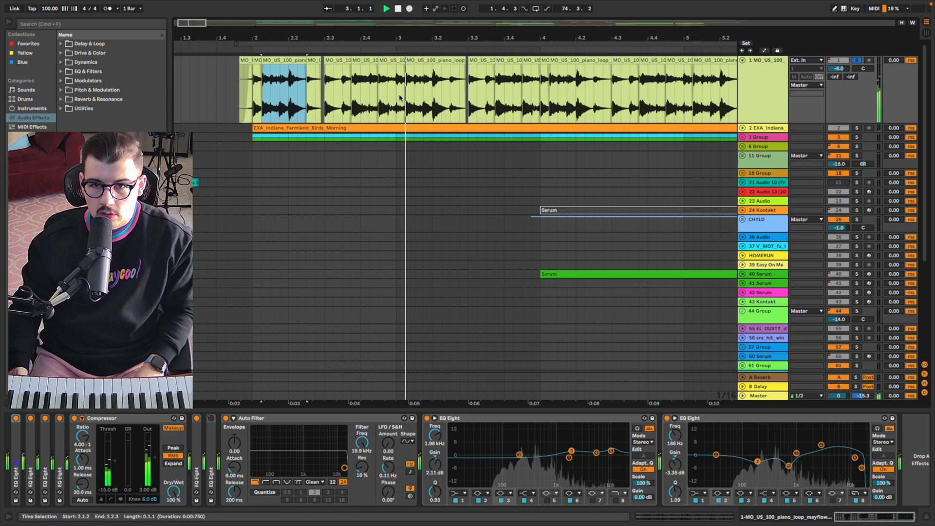
pyautogui.press('space')
pyautogui.scroll(-8, 397, 100)
pyautogui.hscroll(8, 397, 100)
pyautogui.hscroll(10, 397, 100)
pyautogui.click(622, 93)
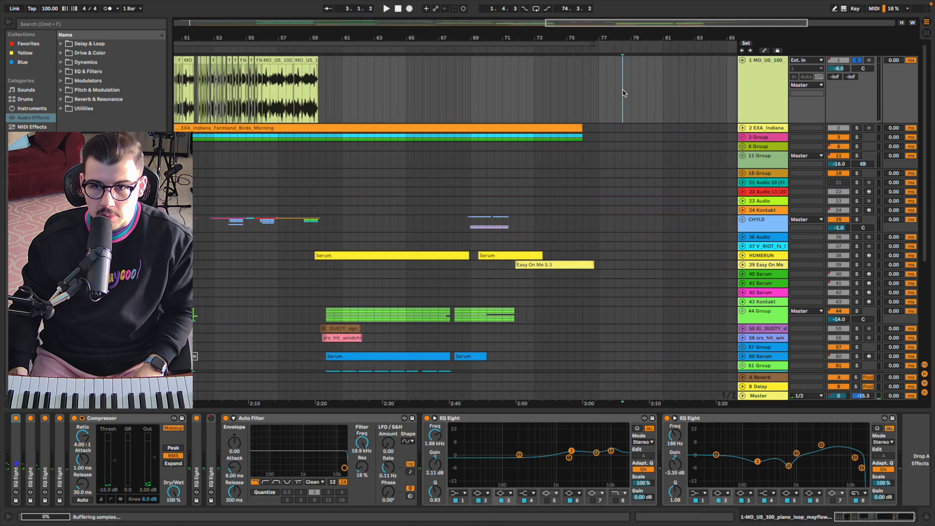
pyautogui.hscroll(5, 623, 93)
pyautogui.scroll(5, 603, 96)
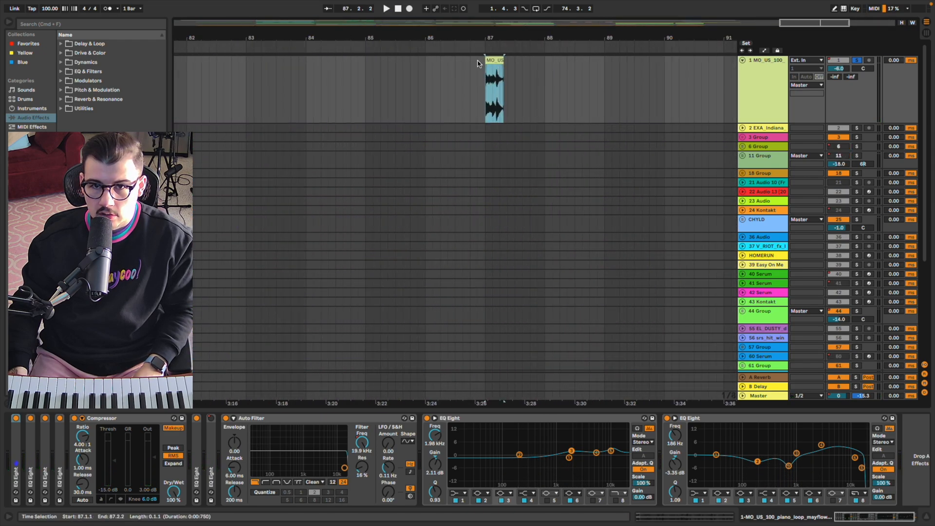
# Extend the copied piano clip at both ends to reveal the uncut loop, and position its start at bar 87.
pyautogui.moveTo(487, 58); pyautogui.dragTo(381, 58)
pyautogui.moveTo(503, 58); pyautogui.dragTo(735, 57)
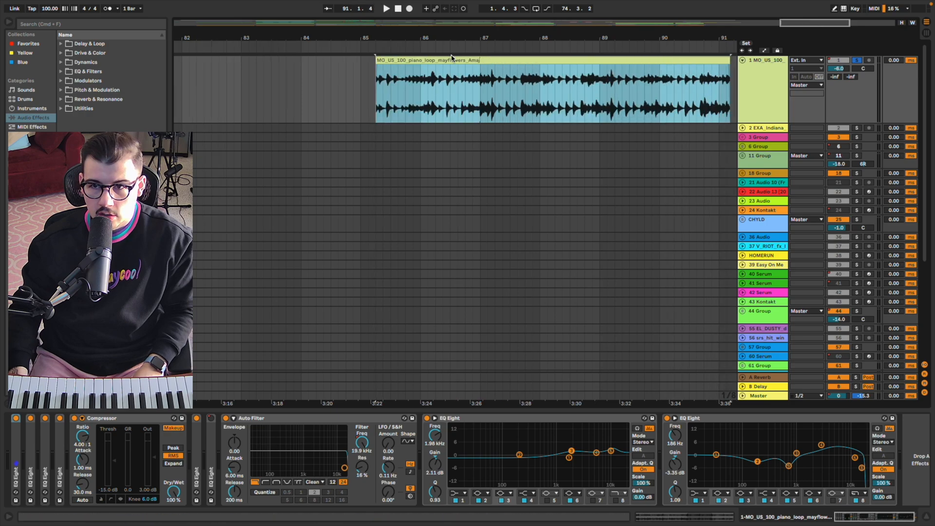
pyautogui.click(376, 63)
pyautogui.moveTo(379, 61); pyautogui.dragTo(642, 63)
# Play the extended piano loop from bar 87.
pyautogui.click(480, 81)
pyautogui.hscroll(4, 480, 82)
pyautogui.press('space')
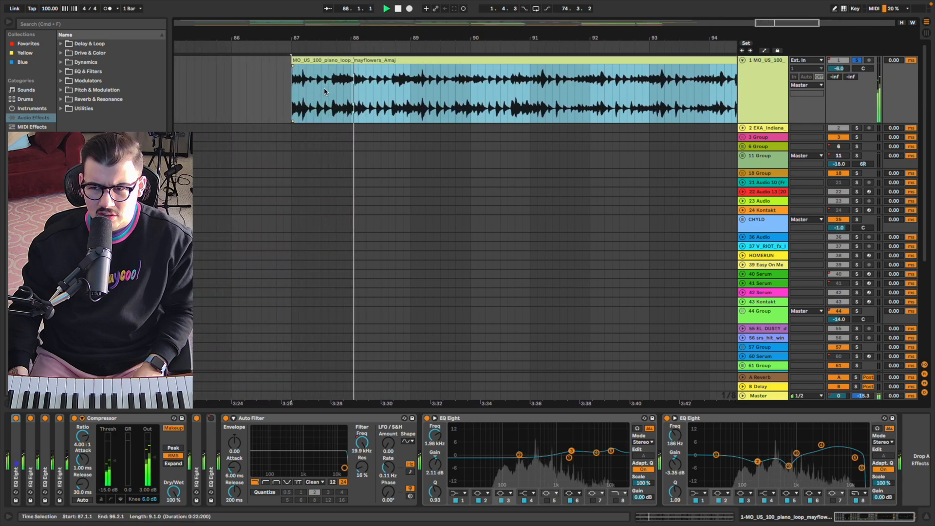
pyautogui.click(293, 88)
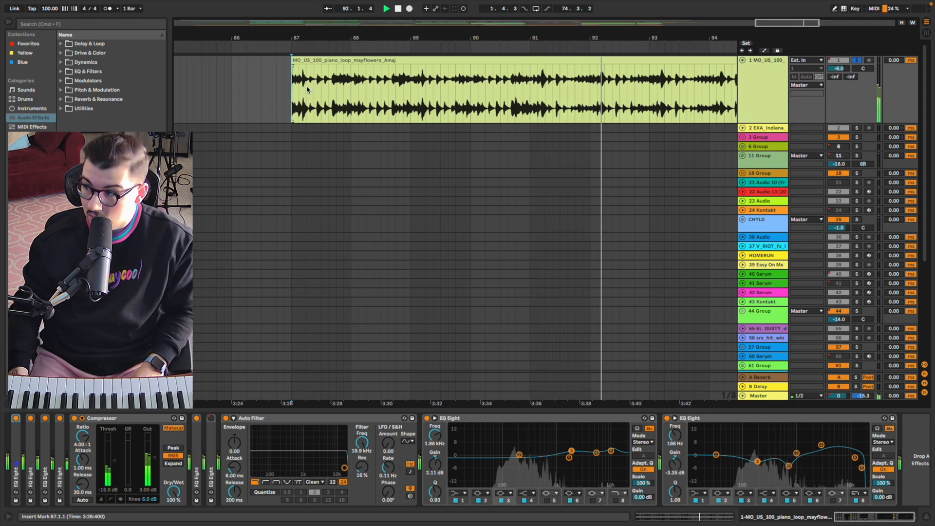
# Reset the extended piano clip's pitch transposition to 0 semitones and turn off its Warp.
pyautogui.doubleClick(403, 61)
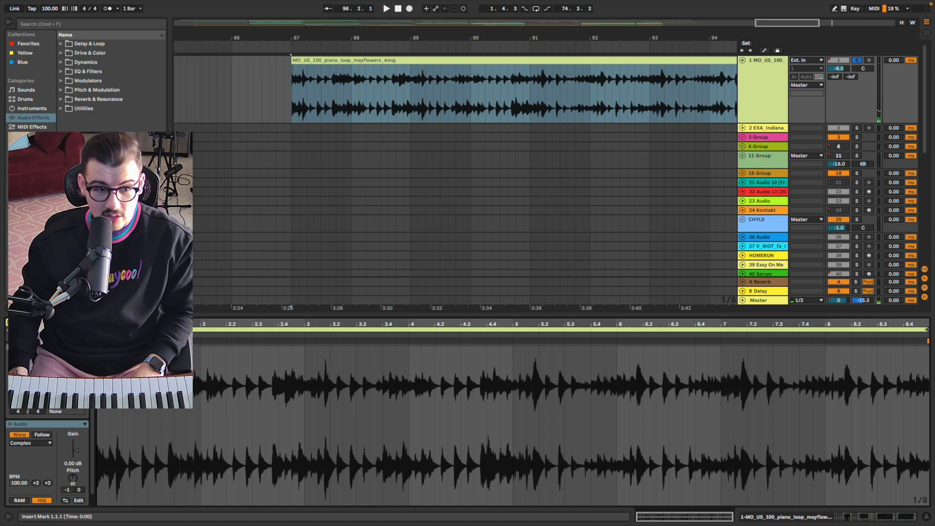
pyautogui.doubleClick(71, 482)
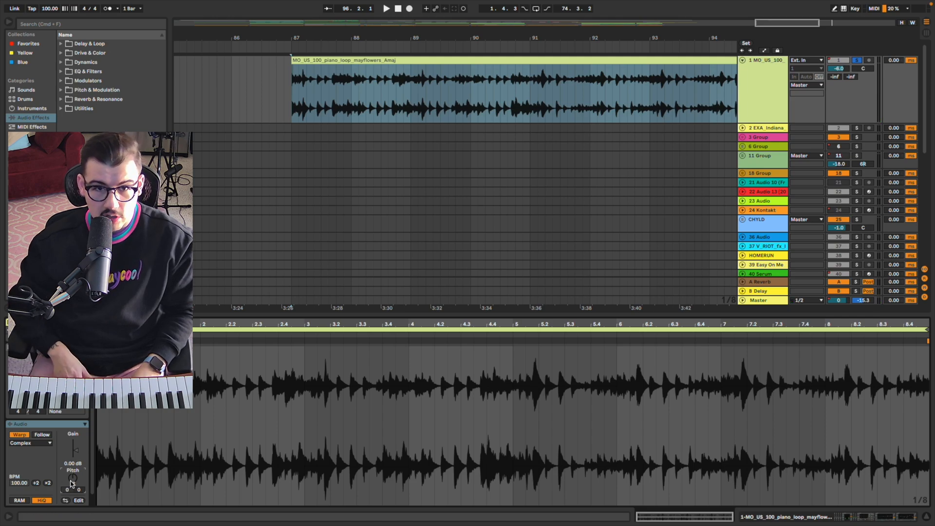
pyautogui.click(19, 435)
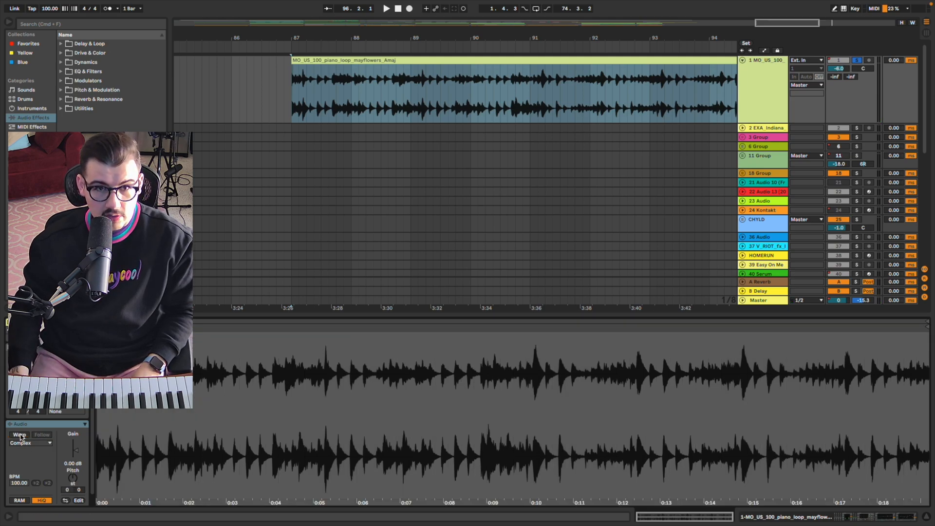
# Play the unwarped piano loop from its beginning at 87.1.1.
pyautogui.click(294, 60)
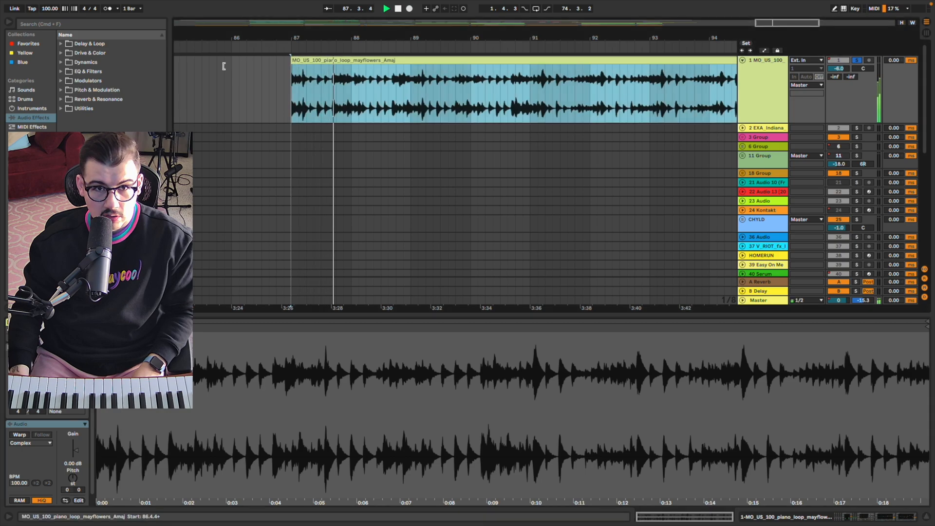
pyautogui.scroll(3, 316, 93)
pyautogui.scroll(8, 263, 111)
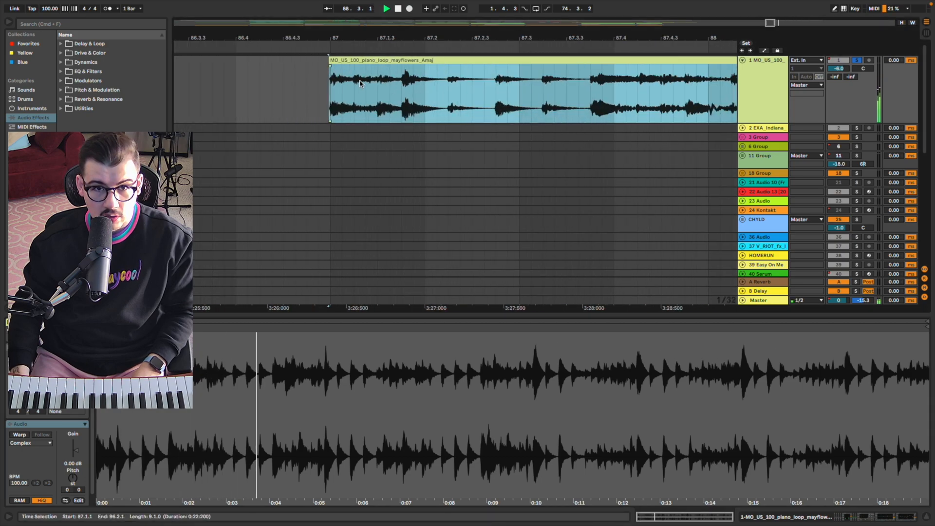
pyautogui.scroll(4, 360, 82)
pyautogui.click(258, 84)
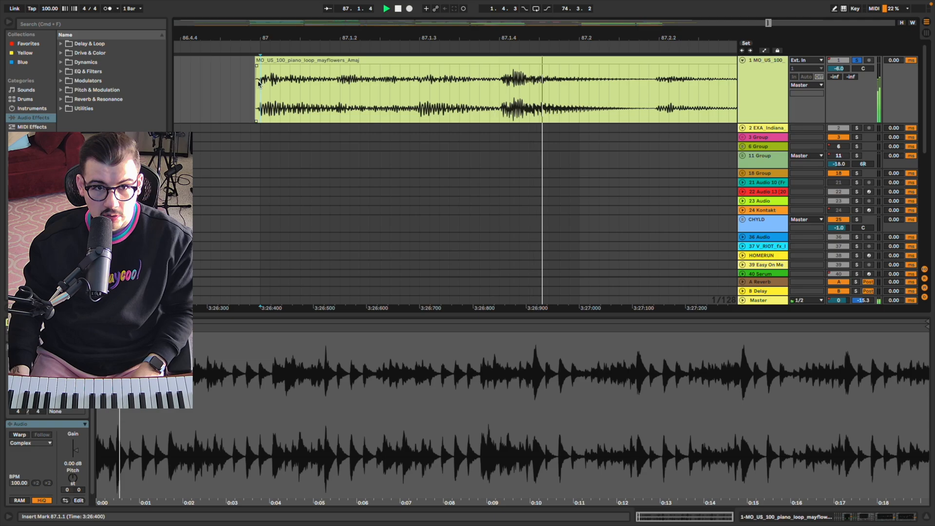
pyautogui.press('space')
pyautogui.scroll(-15, 258, 84)
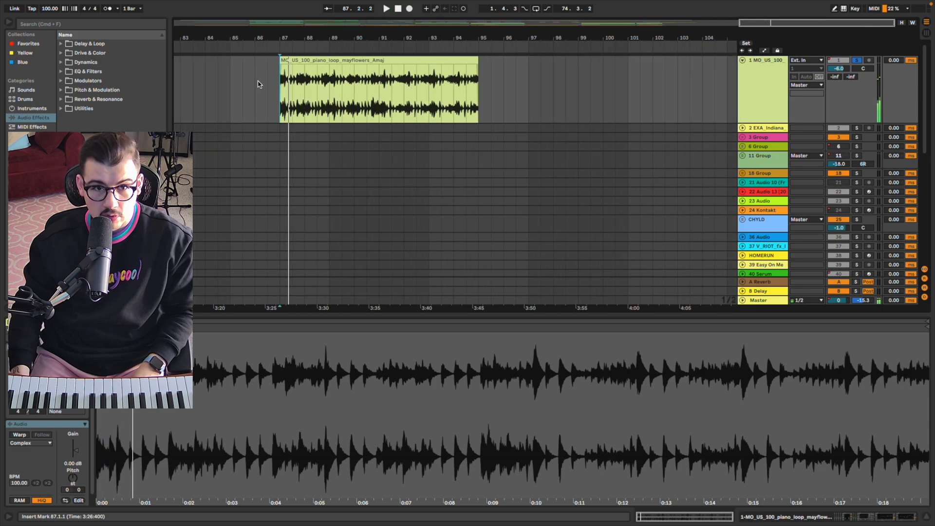
# Examine the chopped piano clips at the start of the song for comparison with the uncut loop at bar 87.
pyautogui.scroll(5, 185, 92)
pyautogui.moveTo(184, 93); pyautogui.dragTo(385, 93)
pyautogui.click(283, 100)
pyautogui.scroll(4, 283, 101)
pyautogui.hscroll(-5, 283, 100)
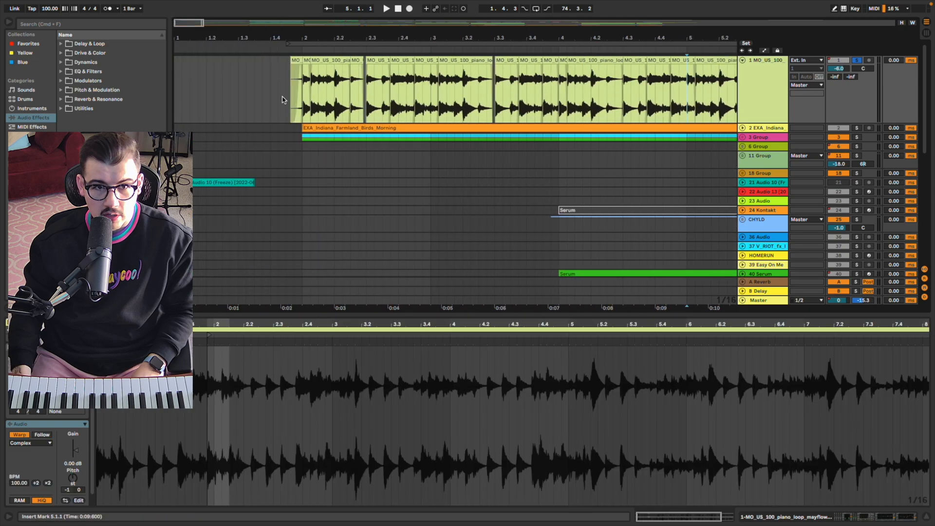
pyautogui.scroll(5, 287, 100)
pyautogui.moveTo(404, 104); pyautogui.dragTo(460, 100)
pyautogui.scroll(-7, 459, 100)
pyautogui.scroll(-4, 460, 100)
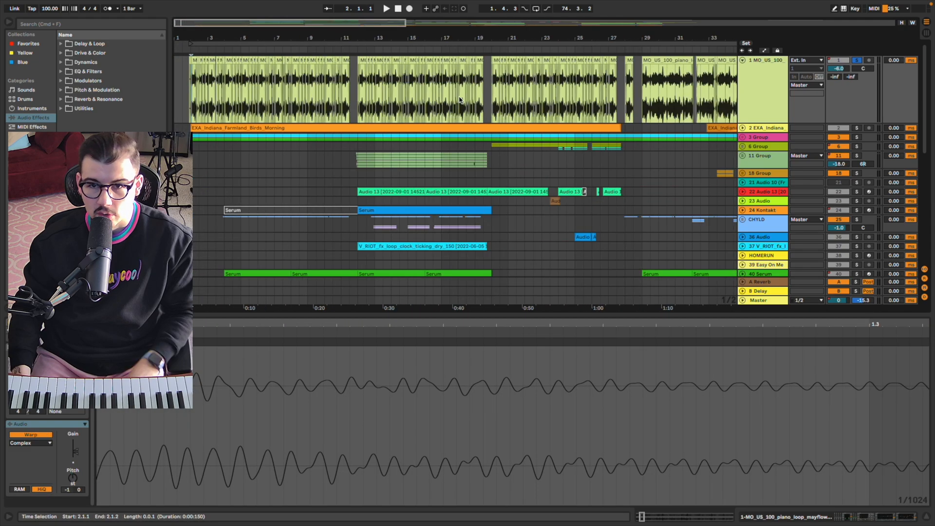
pyautogui.hscroll(4, 460, 100)
pyautogui.hscroll(15, 460, 100)
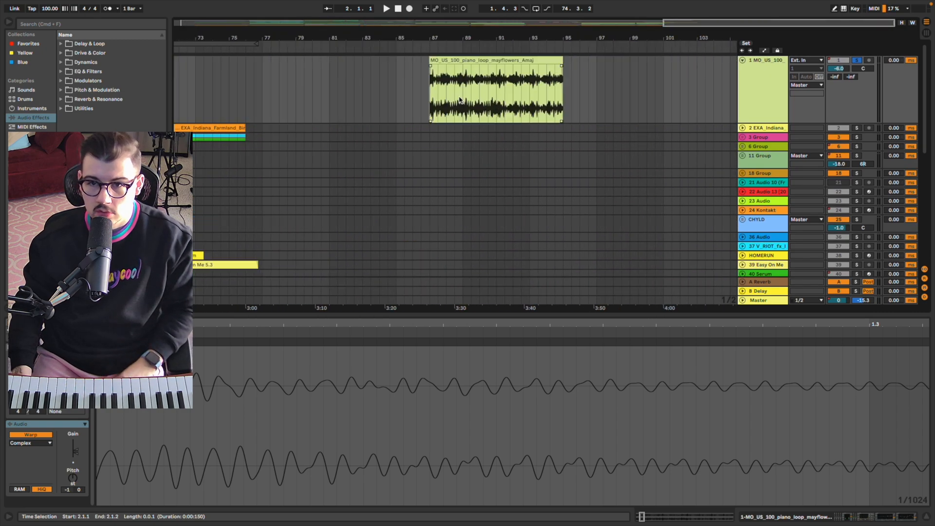
# Play the original uncut piano loop from bar 88.
pyautogui.scroll(5, 477, 99)
pyautogui.click(257, 89)
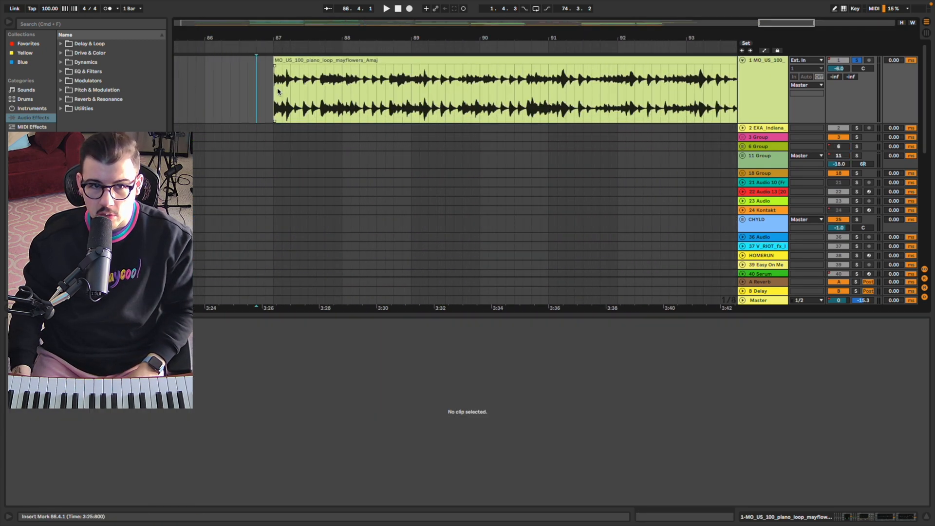
pyautogui.click(343, 91)
pyautogui.press('space')
pyautogui.scroll(-4, 482, 95)
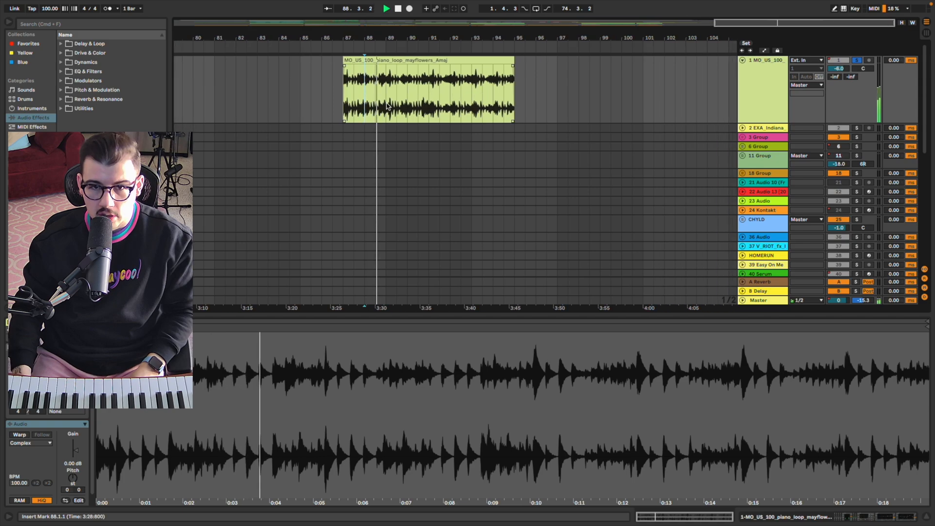
pyautogui.scroll(5, 373, 60)
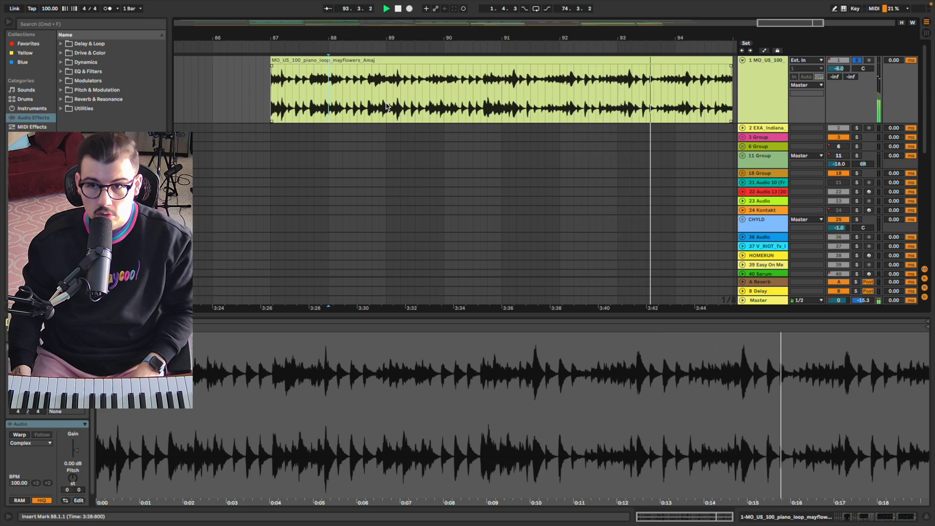
# Stop playback and deactivate the uncut piano loop clip at bar 87.
pyautogui.scroll(-5, 387, 107)
pyautogui.click(575, 61)
pyautogui.press('space')
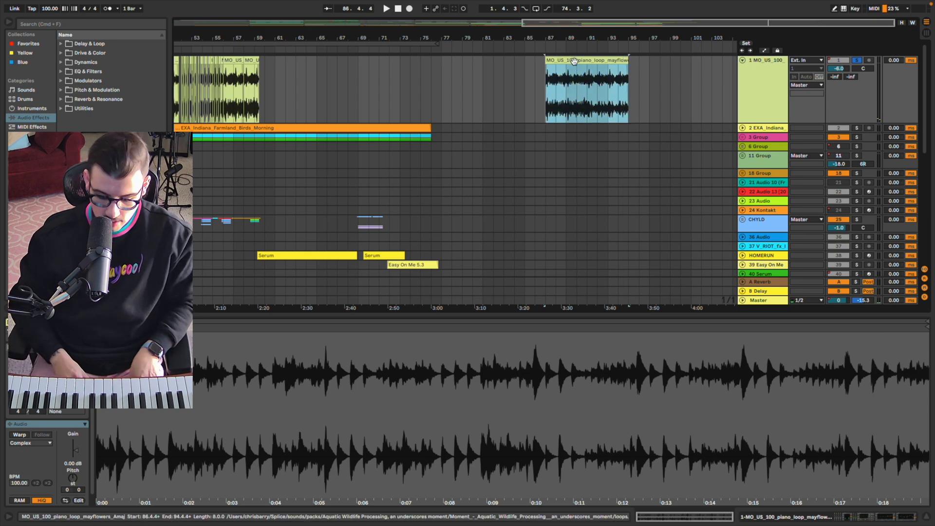
pyautogui.press('0')
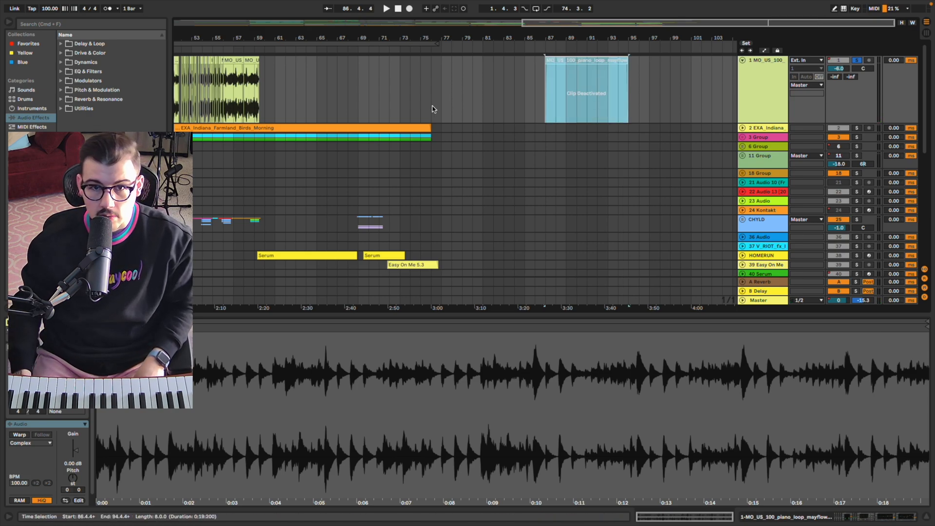
# Play the soloed chopped piano arrangement from bar 3.
pyautogui.scroll(-3, 432, 109)
pyautogui.hscroll(-5, 432, 109)
pyautogui.scroll(8, 188, 89)
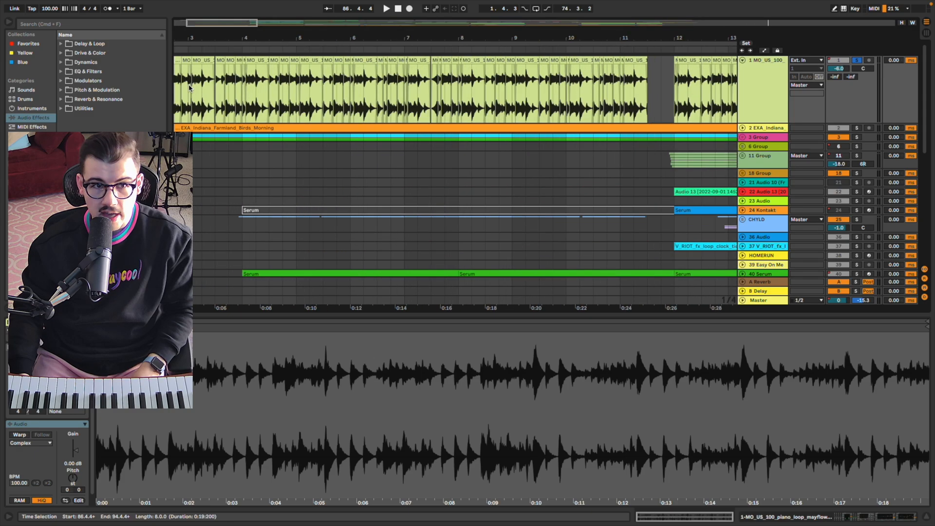
pyautogui.click(188, 89)
pyautogui.press('space')
pyautogui.scroll(-5, 307, 111)
pyautogui.hscroll(5, 308, 111)
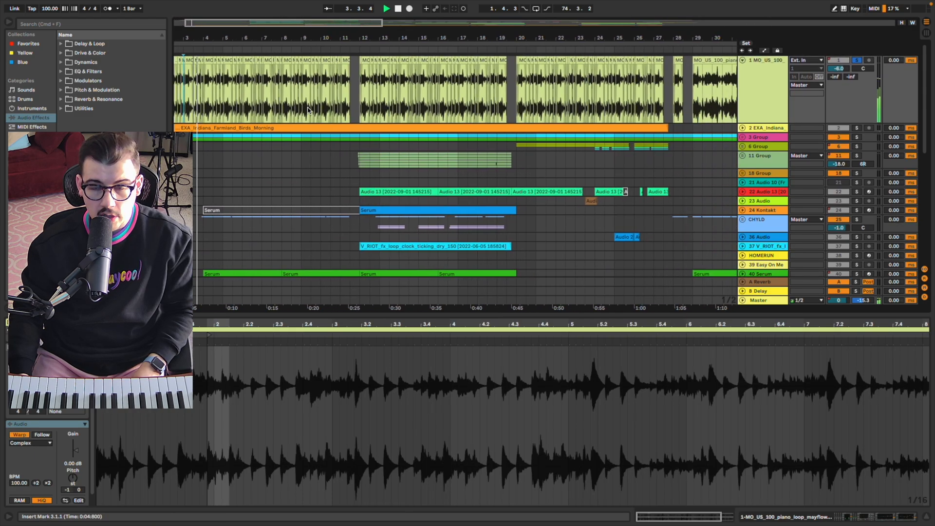
pyautogui.scroll(6, 210, 104)
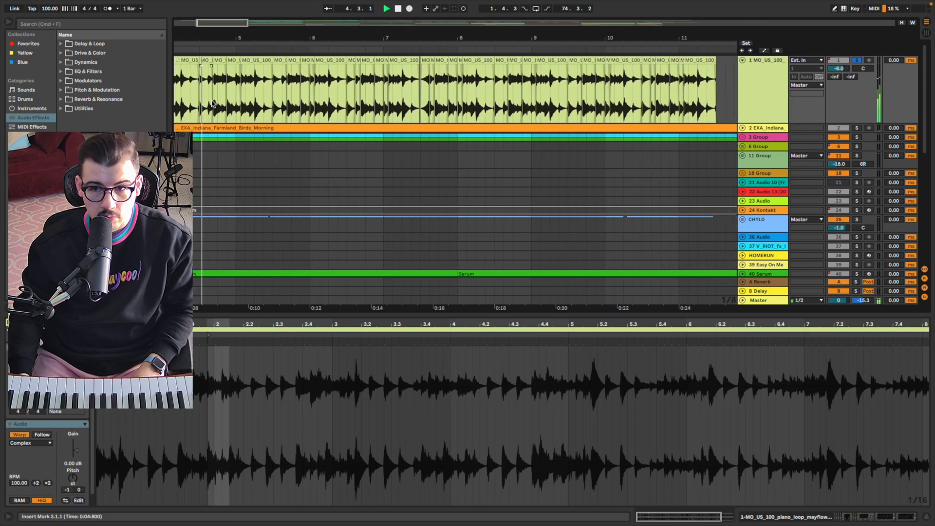
# Increase the MO_US_100 piano track's height and examine its chopped clips around bars 6 to 9 during playback.
pyautogui.moveTo(761, 123); pyautogui.dragTo(761, 198)
pyautogui.scroll(1, 605, 148)
pyautogui.scroll(4, 294, 106)
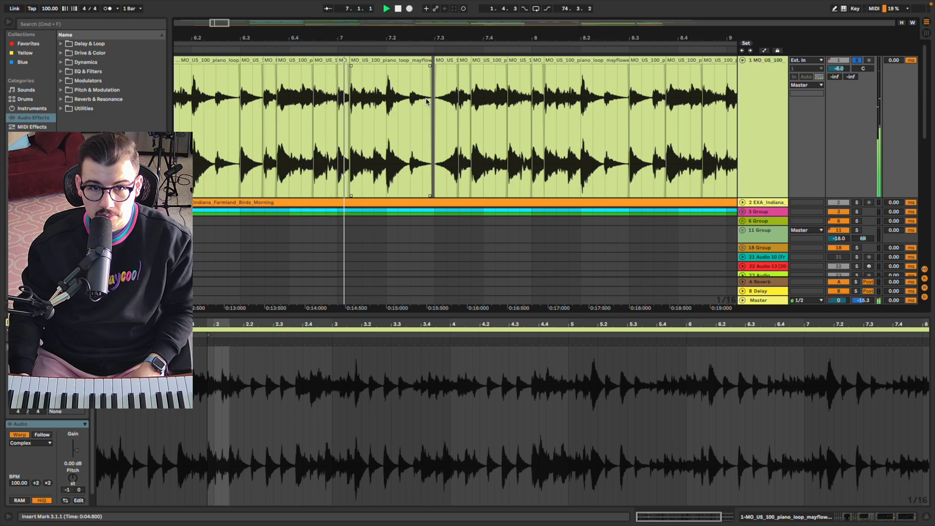
pyautogui.hscroll(3, 450, 110)
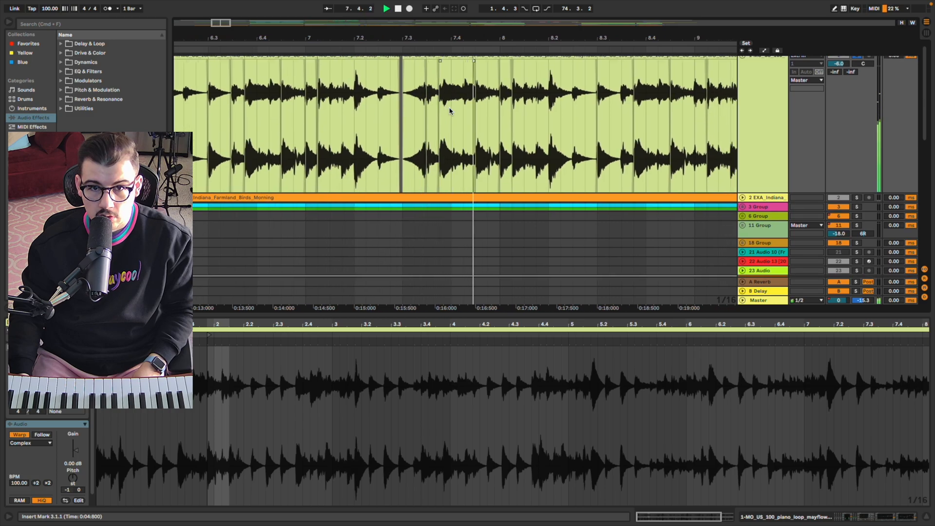
# Play the chopped piano from around bar 7.4 and examine the arrangement's cuts through bar 15.
pyautogui.click(378, 114)
pyautogui.click(465, 112)
pyautogui.hscroll(10, 465, 112)
pyautogui.scroll(-2, 464, 112)
pyautogui.scroll(-8, 465, 113)
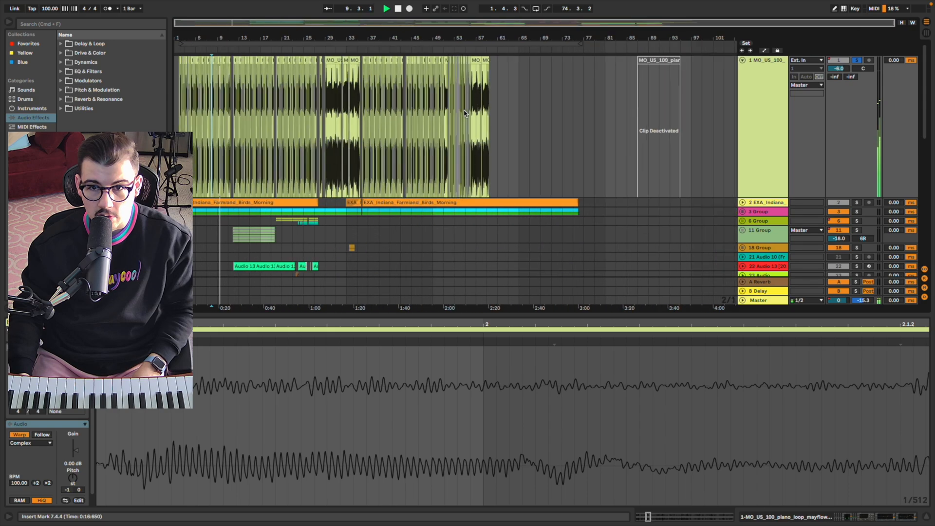
pyautogui.scroll(6, 323, 126)
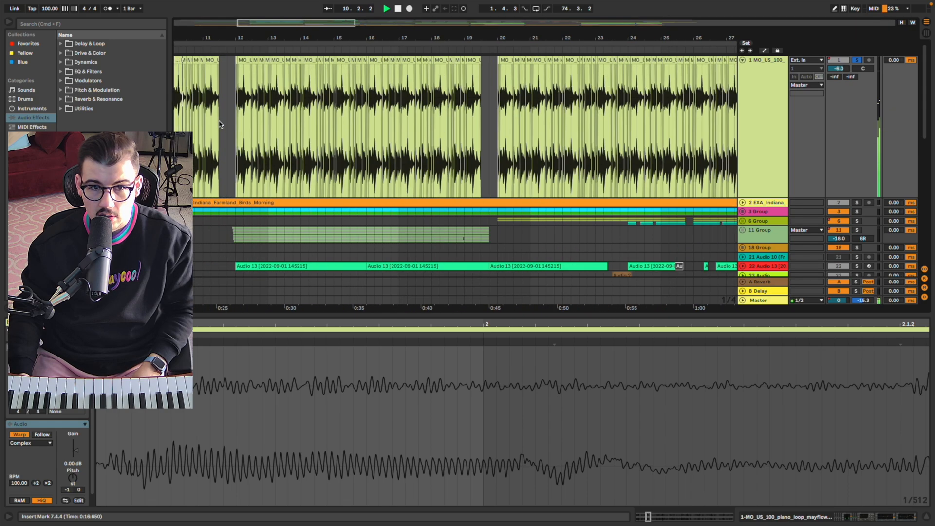
pyautogui.scroll(4, 219, 125)
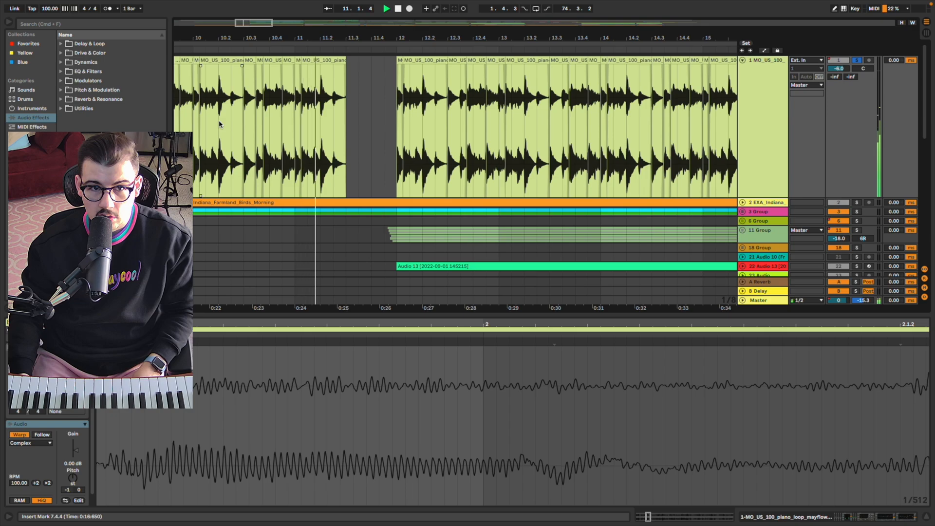
# Restart playback of the chopped piano from bar 9.2.2.
pyautogui.scroll(2, 219, 124)
pyautogui.hscroll(-4, 219, 125)
pyautogui.click(188, 108)
pyautogui.press('space')
pyautogui.press('space')
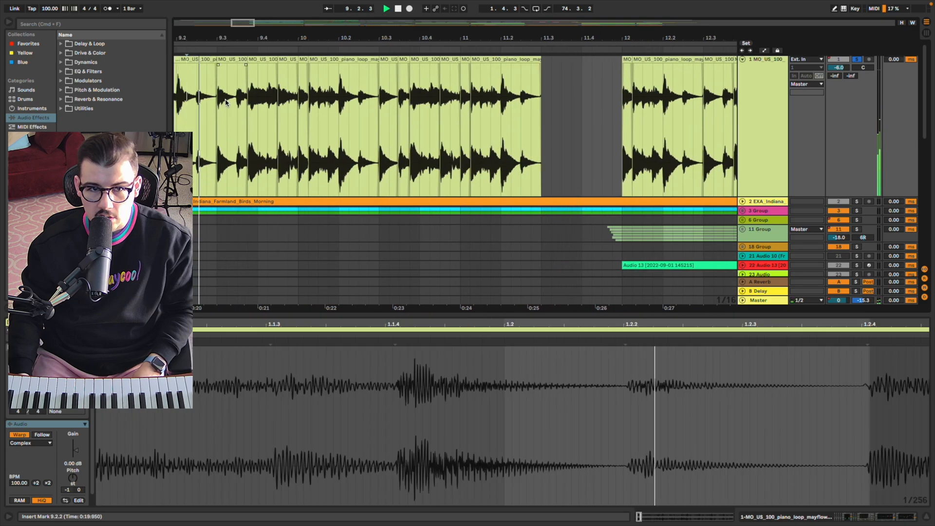
# Select individual piano chops between bars 10 and 11.3 while they play, and stop playback.
pyautogui.click(304, 59)
pyautogui.click(344, 59)
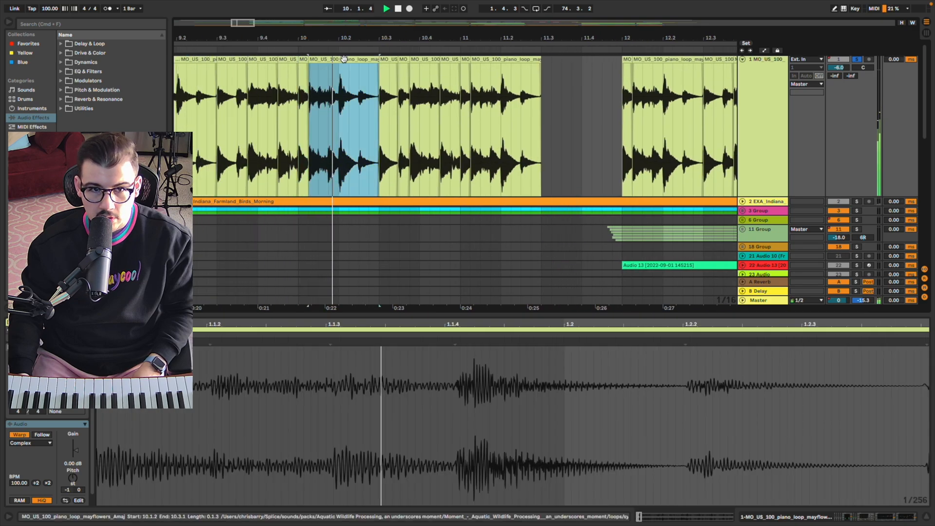
pyautogui.click(389, 59)
pyautogui.click(425, 59)
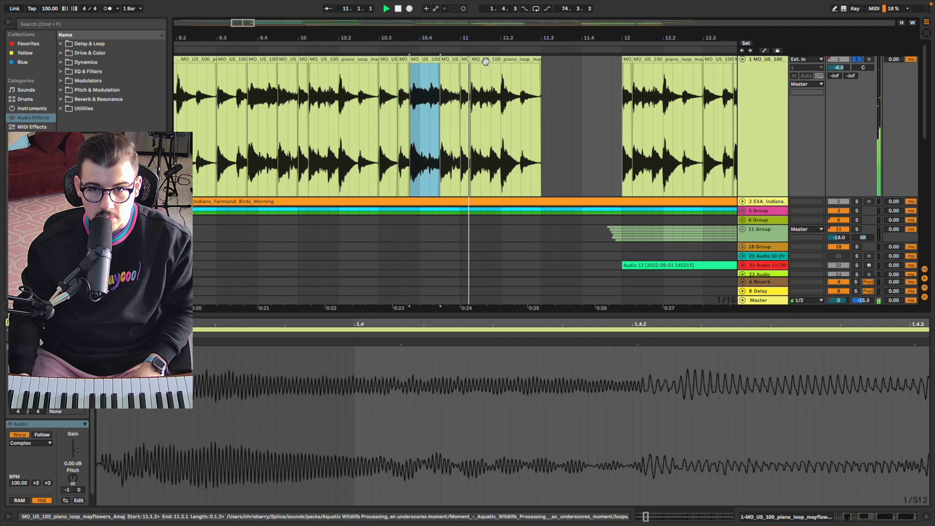
pyautogui.click(486, 60)
pyautogui.scroll(-3, 514, 97)
pyautogui.hscroll(5, 514, 96)
pyautogui.press('space')
# Look over the repeated chopped sections from bar 12 onward and play the longer piano clip from bar 29.
pyautogui.scroll(-4, 512, 99)
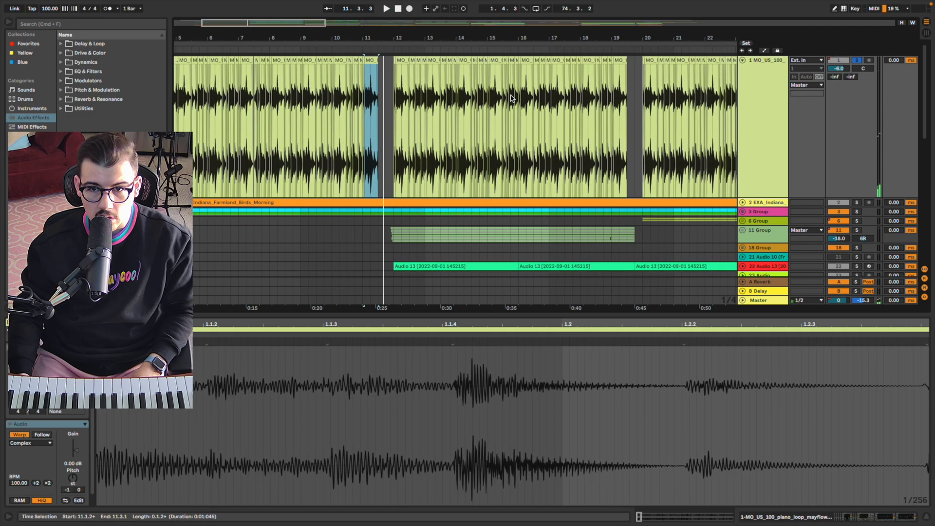
pyautogui.scroll(-2, 512, 98)
pyautogui.hscroll(5, 492, 103)
pyautogui.scroll(6, 396, 116)
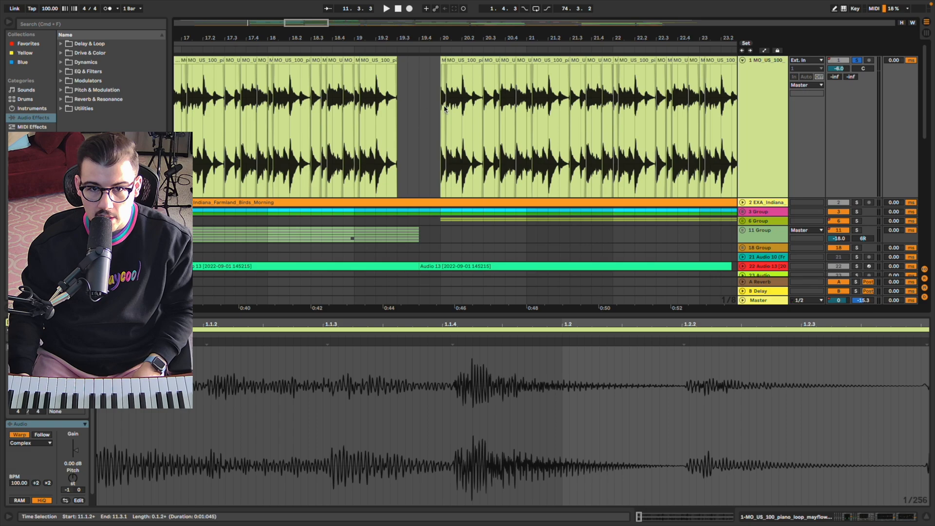
pyautogui.click(445, 109)
pyautogui.scroll(-6, 439, 109)
pyautogui.scroll(6, 432, 110)
pyautogui.click(406, 115)
pyautogui.click(497, 112)
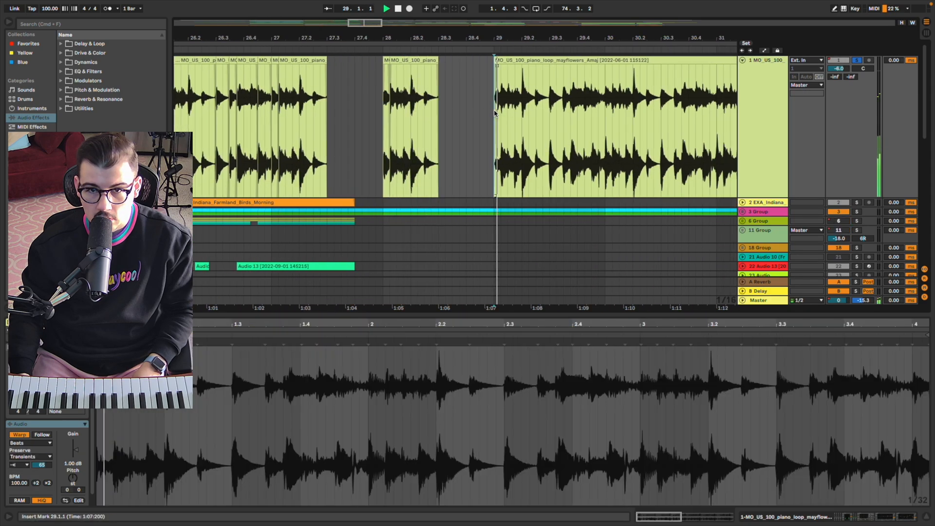
# Stop playback and select the long consolidated piano clip between bars 29 and 32.
pyautogui.hscroll(8, 496, 113)
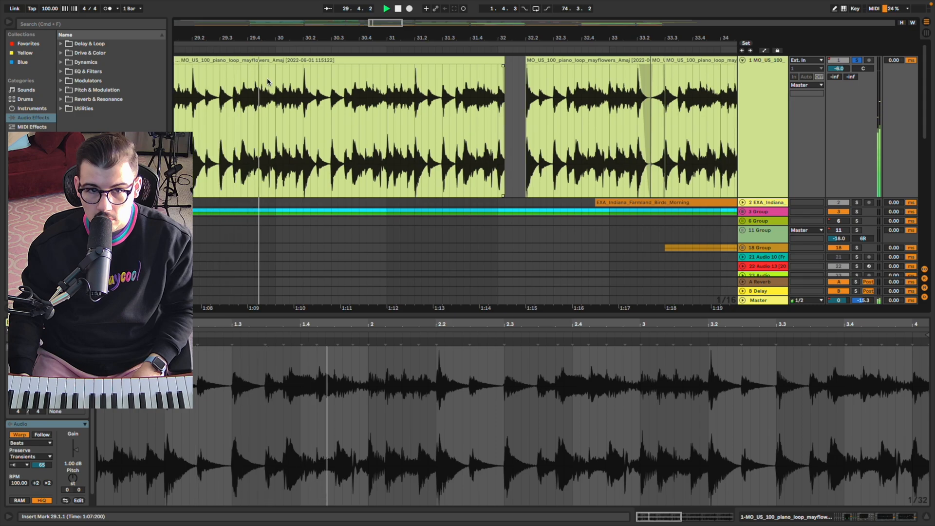
pyautogui.hscroll(-3, 495, 113)
pyautogui.click(345, 66)
pyautogui.press('space')
pyautogui.click(346, 61)
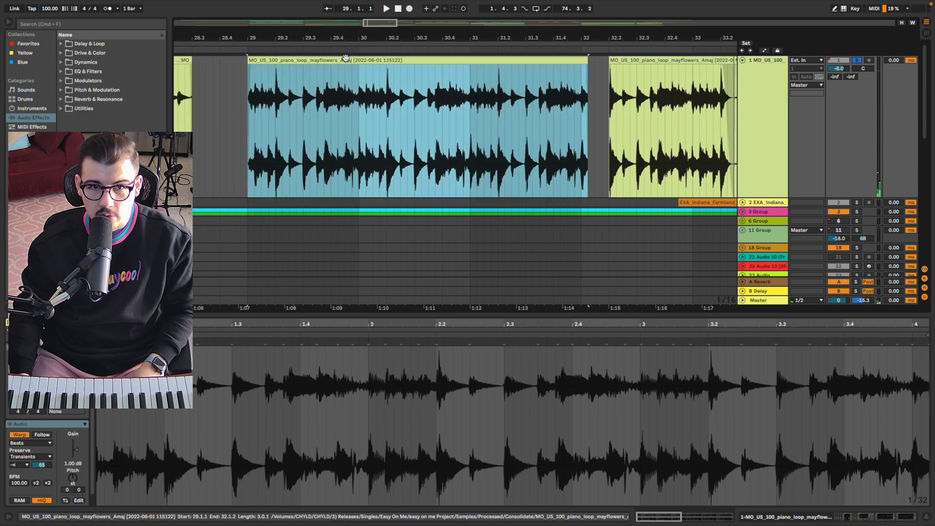
pyautogui.click(375, 60)
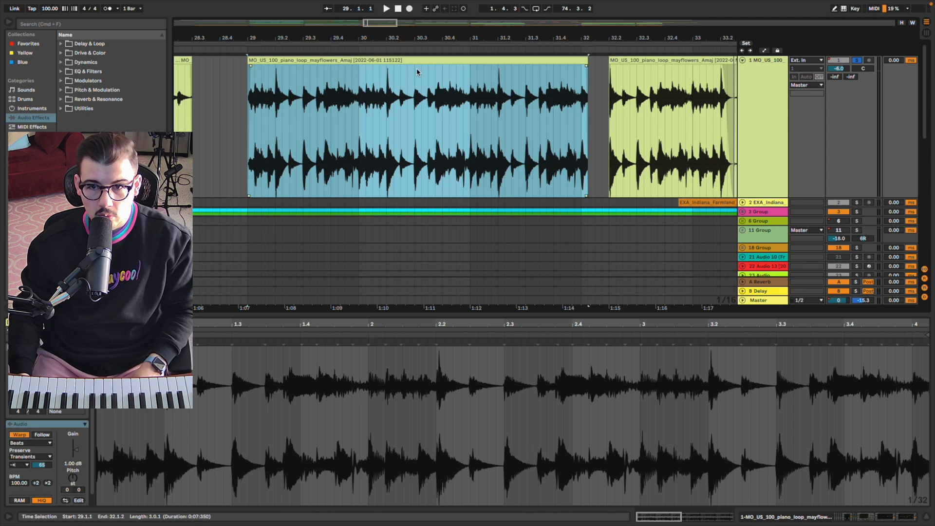
# Highlight bars 29 to 31 of the consolidated piano clip, and select the whole clip again.
pyautogui.click(249, 95)
pyautogui.click(288, 61)
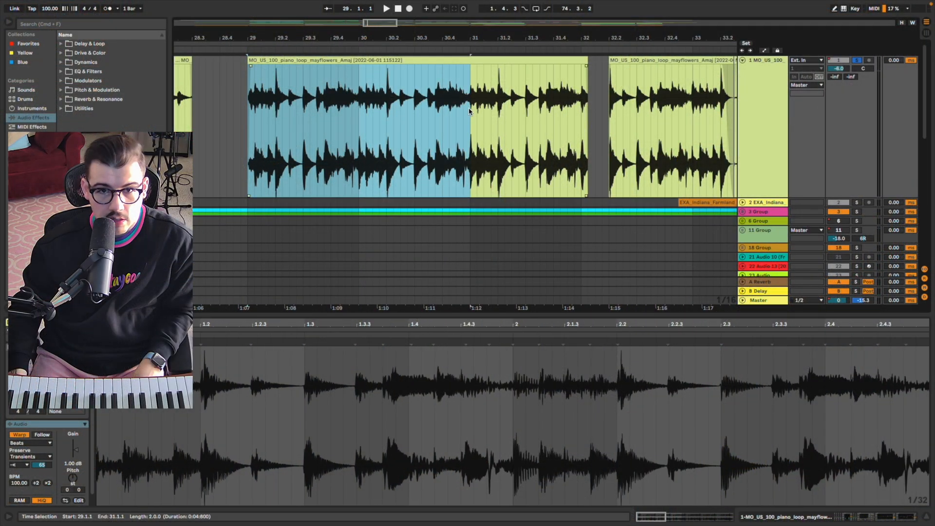
pyautogui.click(469, 108)
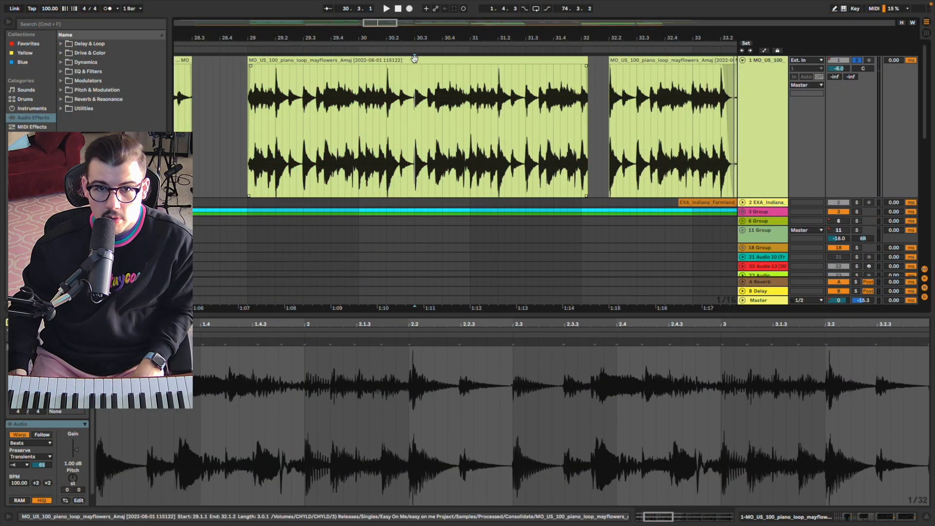
pyautogui.click(414, 59)
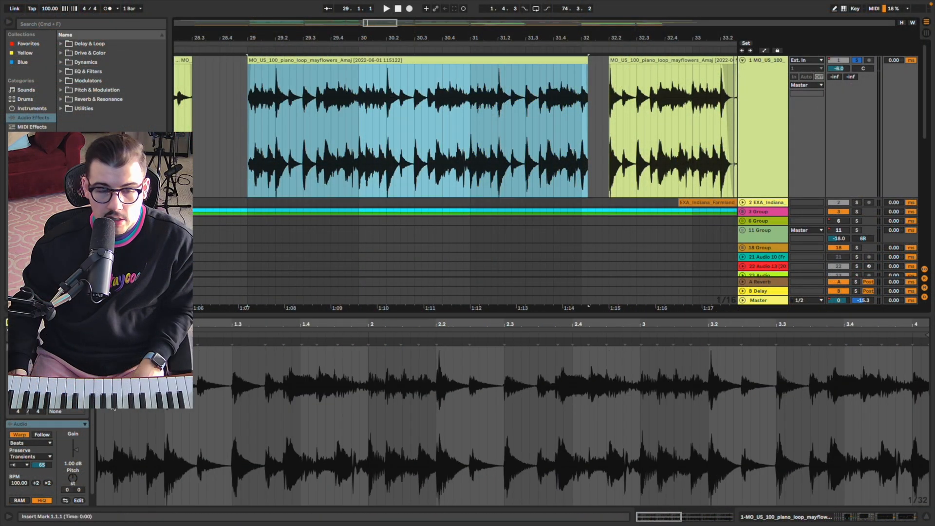
# Try a transient envelope of 0 on the bar 29 clip during playback, and undo the change.
pyautogui.click(22, 466)
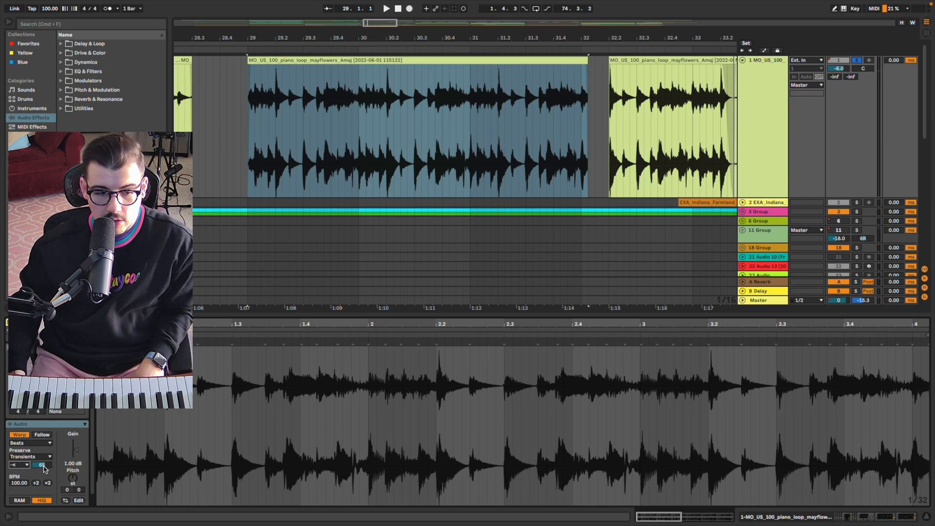
pyautogui.click(249, 157)
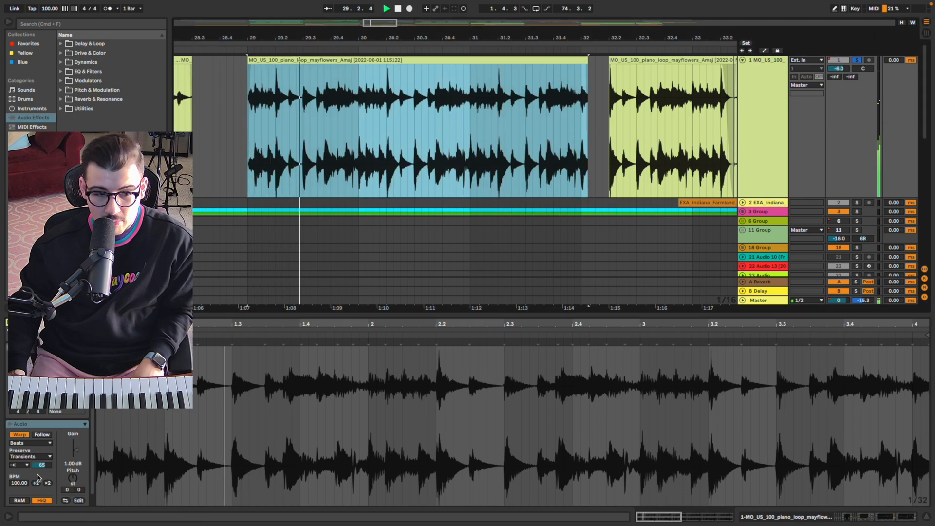
pyautogui.moveTo(43, 466); pyautogui.dragTo(43, 498)
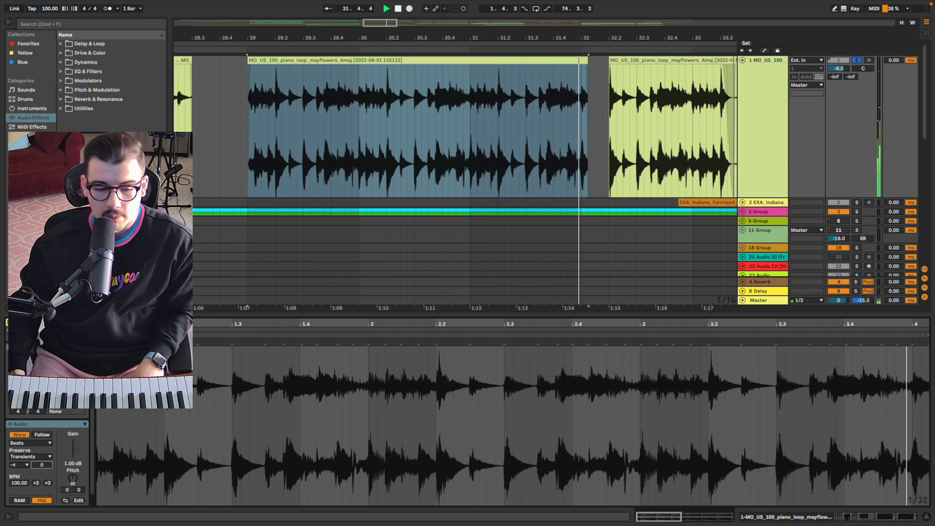
pyautogui.press('space')
pyautogui.press('space')
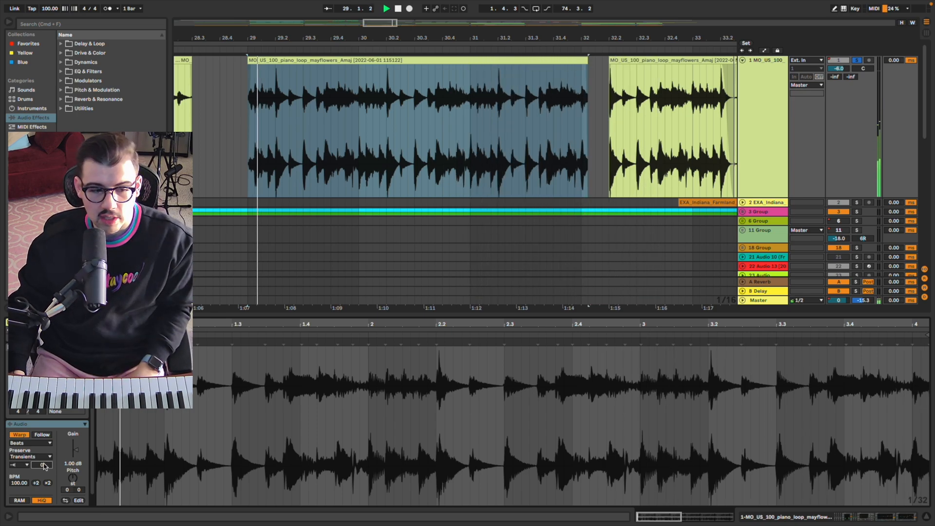
pyautogui.press('super+z')
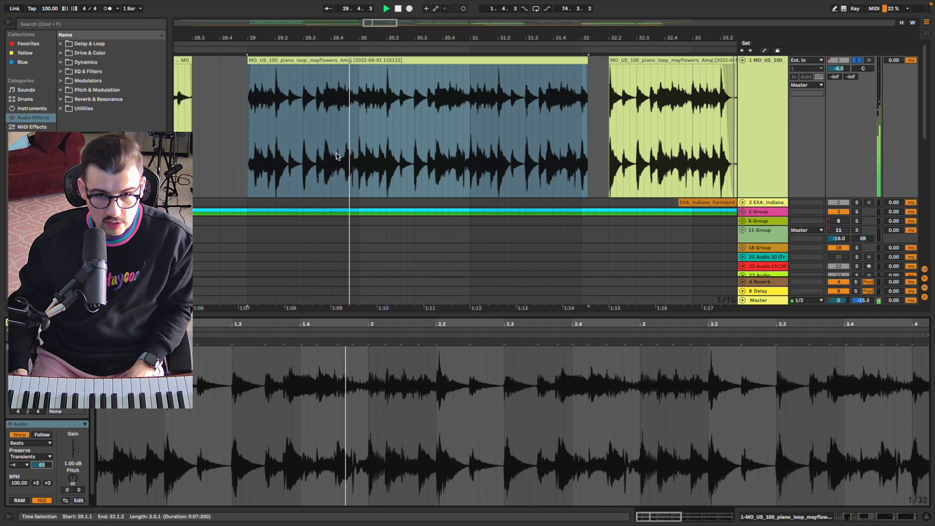
# Place the start position at bar 29 and turn off the piano track's solo during playback.
pyautogui.scroll(-1, 388, 156)
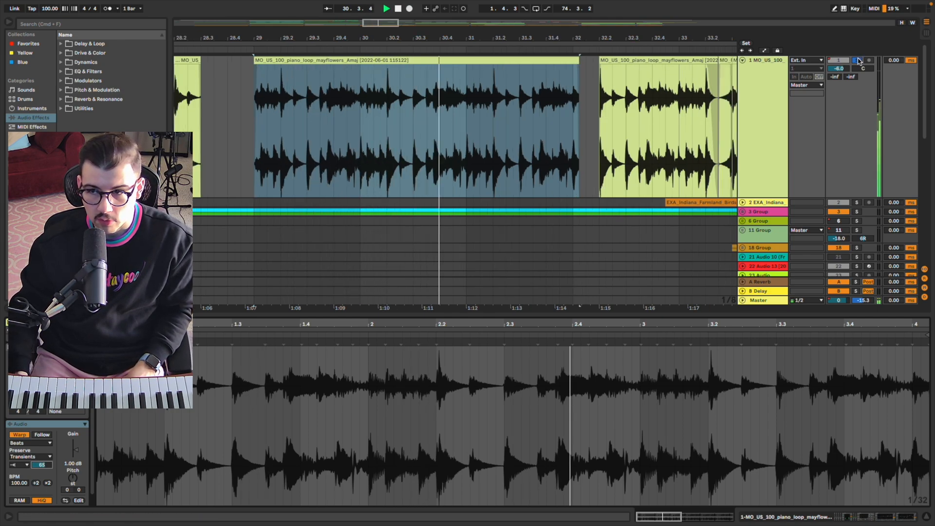
pyautogui.click(258, 142)
pyautogui.press('s')
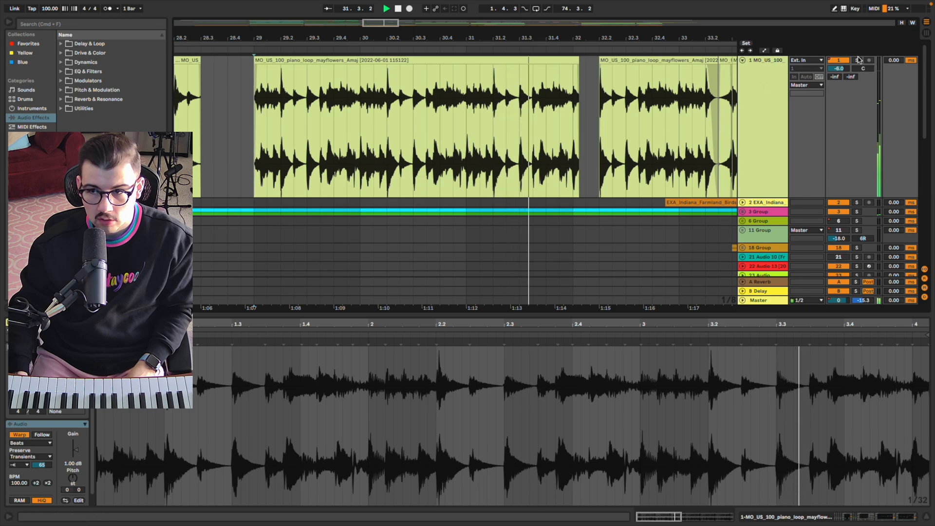
# Play the soloed piano's closing section from bar 57.
pyautogui.scroll(-5, 579, 117)
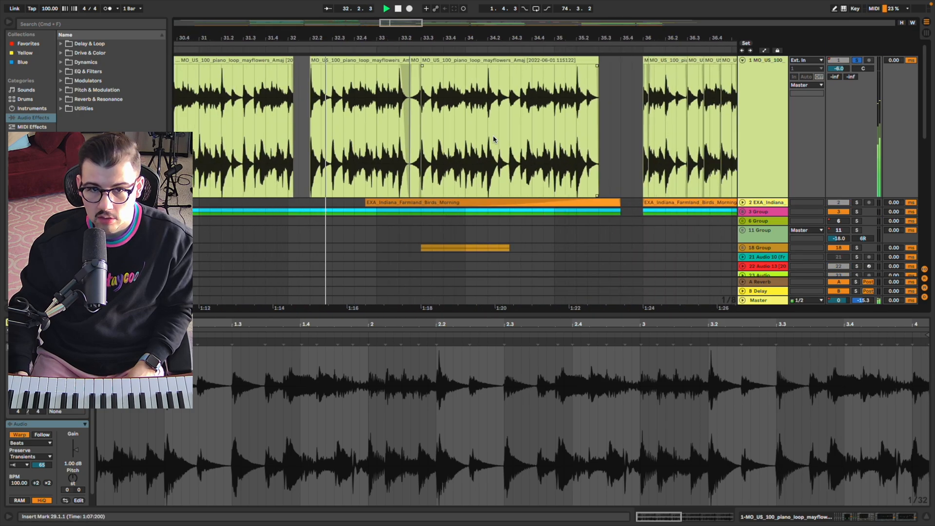
pyautogui.hscroll(7, 479, 141)
pyautogui.click(571, 127)
pyautogui.press('space')
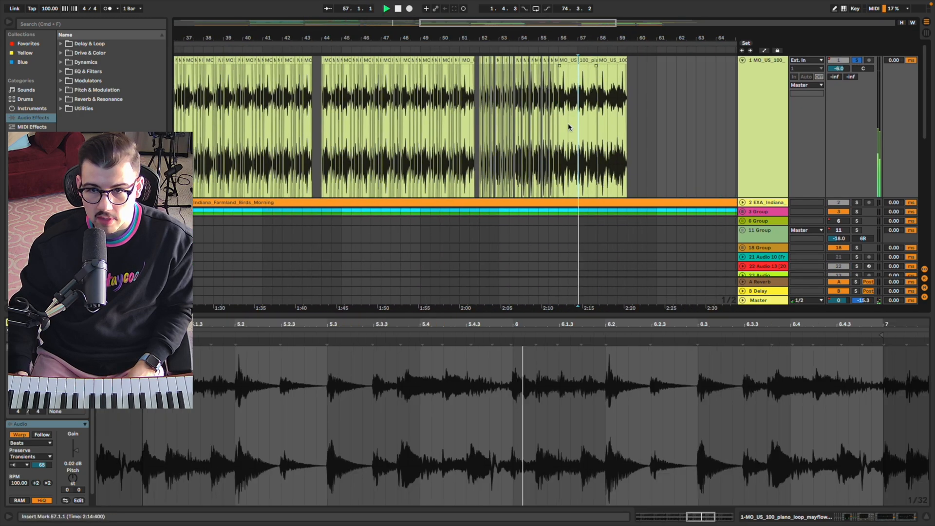
pyautogui.click(568, 124)
# Restart playback of the soloed piano from bar 48.4.
pyautogui.scroll(2, 569, 124)
pyautogui.click(323, 115)
pyautogui.press('space')
pyautogui.press('space')
# Play the piano from bar 51.4.3 and examine the gapped chops across bars 52 to 55.
pyautogui.scroll(5, 392, 117)
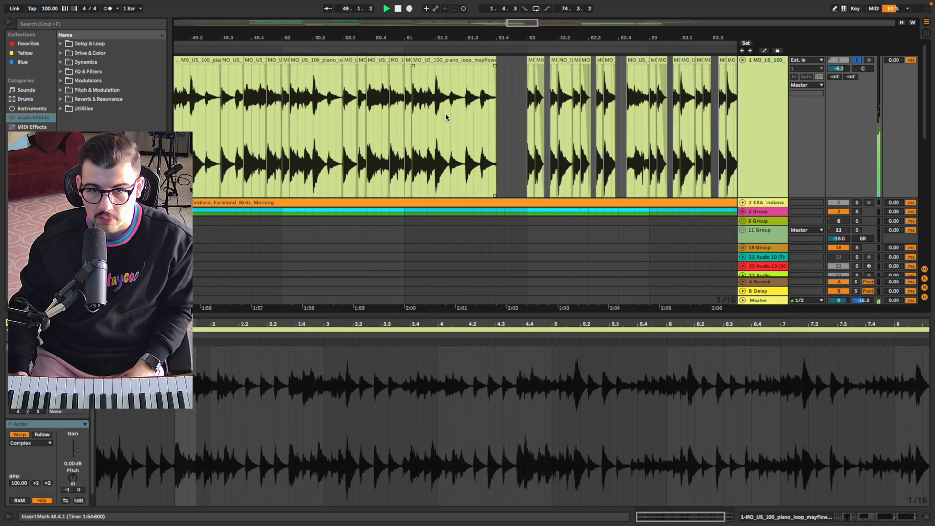
pyautogui.moveTo(443, 116); pyautogui.dragTo(535, 108)
pyautogui.click(513, 111)
pyautogui.press('space')
pyautogui.press('space')
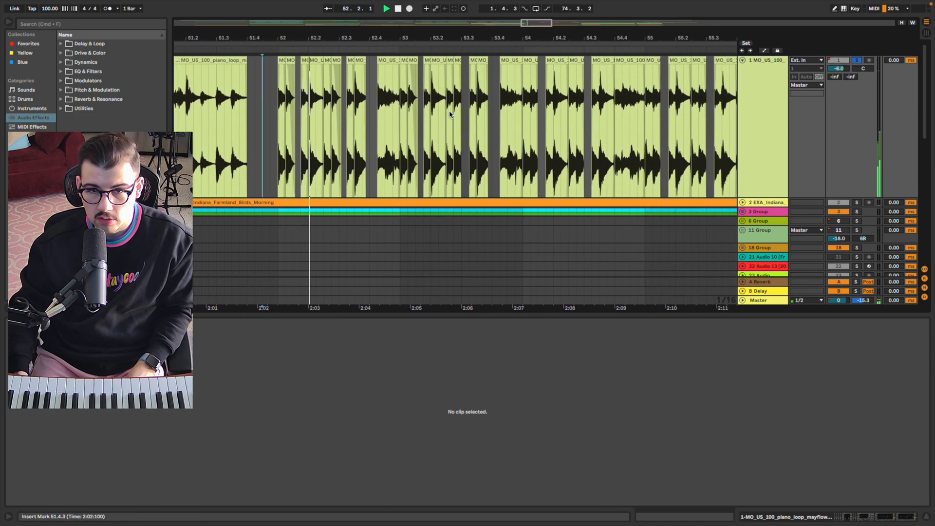
pyautogui.scroll(1, 450, 114)
pyautogui.scroll(5, 373, 168)
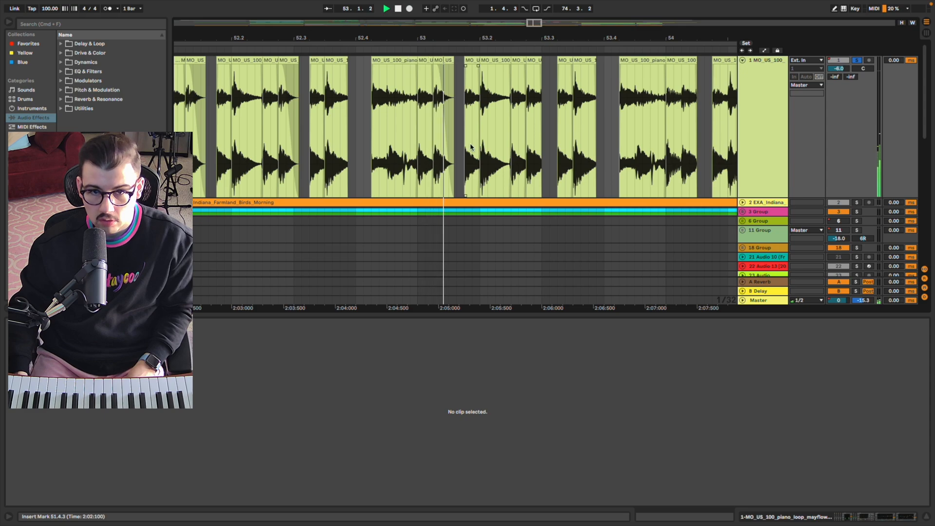
pyautogui.scroll(-5, 471, 148)
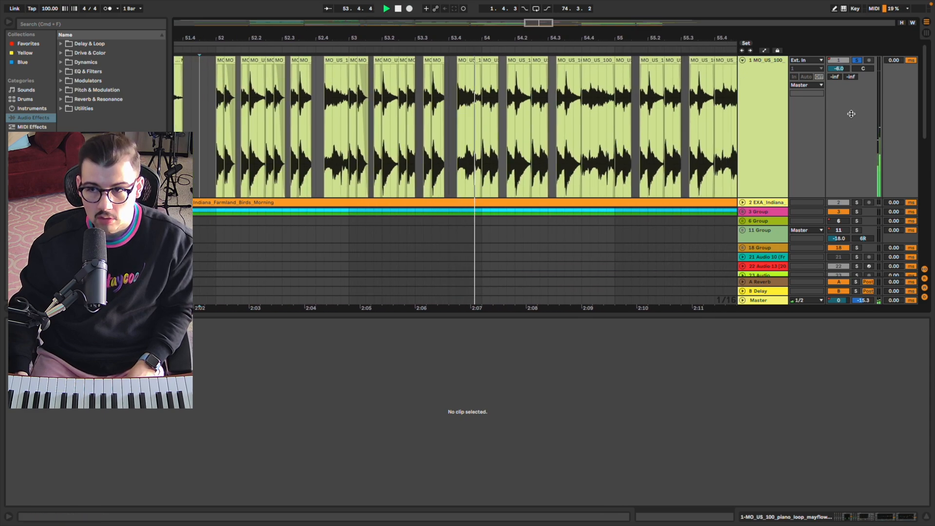
# Solo the OLIVER snare, 77 Group and HAYWYRE kick tracks with the piano, play from bar 52 and hide the clip detail view.
pyautogui.scroll(-10, 849, 120)
pyautogui.scroll(-3, 852, 136)
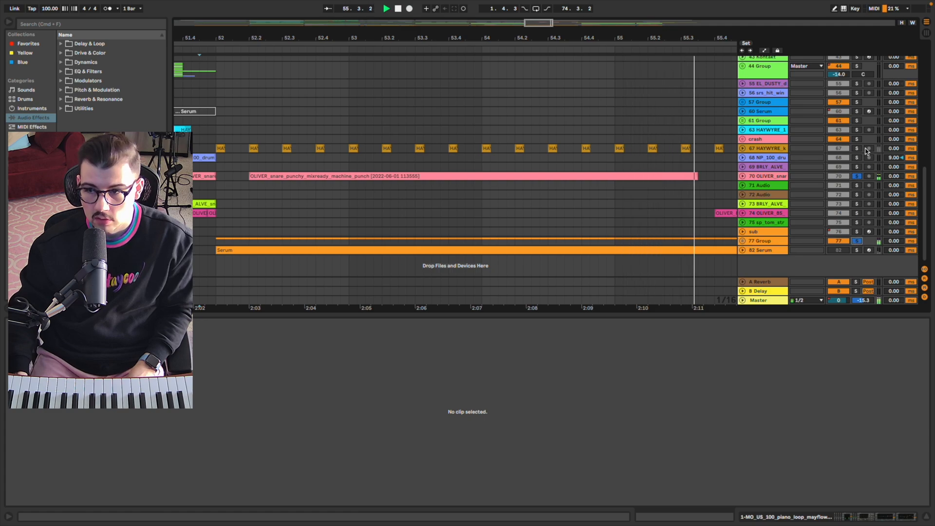
pyautogui.click(215, 149)
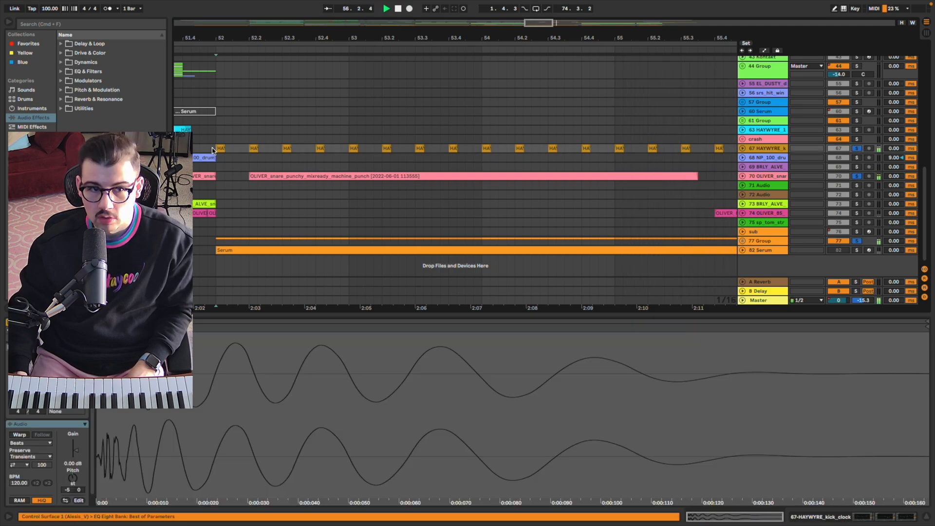
pyautogui.click(928, 510)
pyautogui.scroll(5, 521, 298)
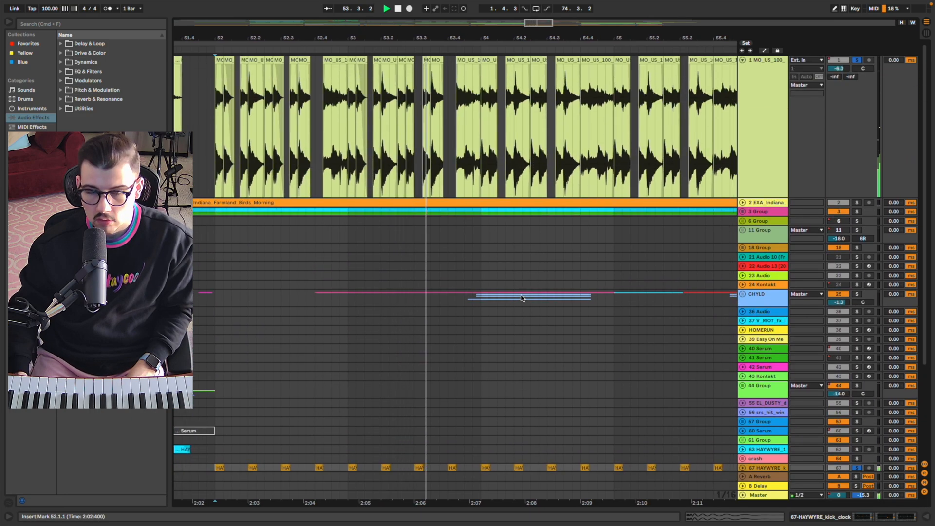
# Clear the track solos, stop playback and return to the start of the arrangement.
pyautogui.click(856, 60)
pyautogui.press('space')
pyautogui.scroll(-10, 554, 189)
pyautogui.hscroll(-10, 554, 190)
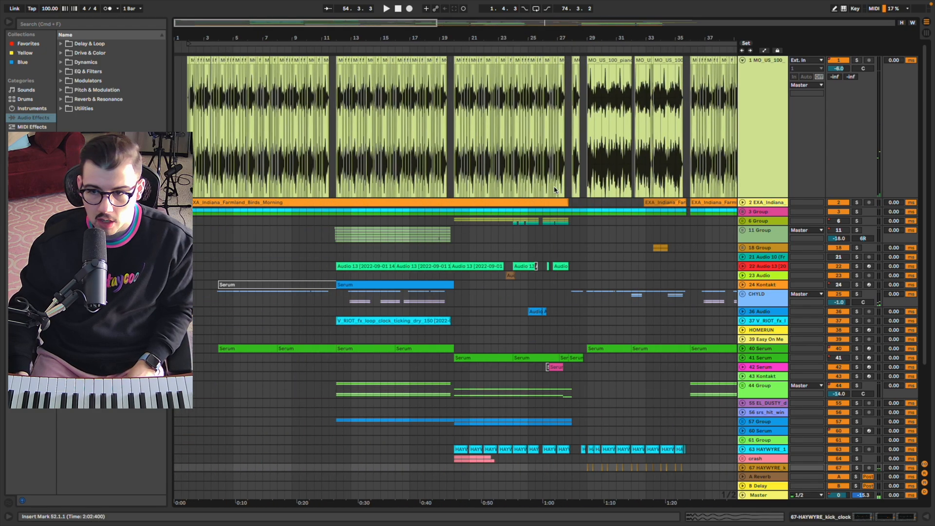
# Unfold the EXA_Indiana_Farmland_Birds_Morning track, solo it and play it from bar 2.
pyautogui.click(744, 203)
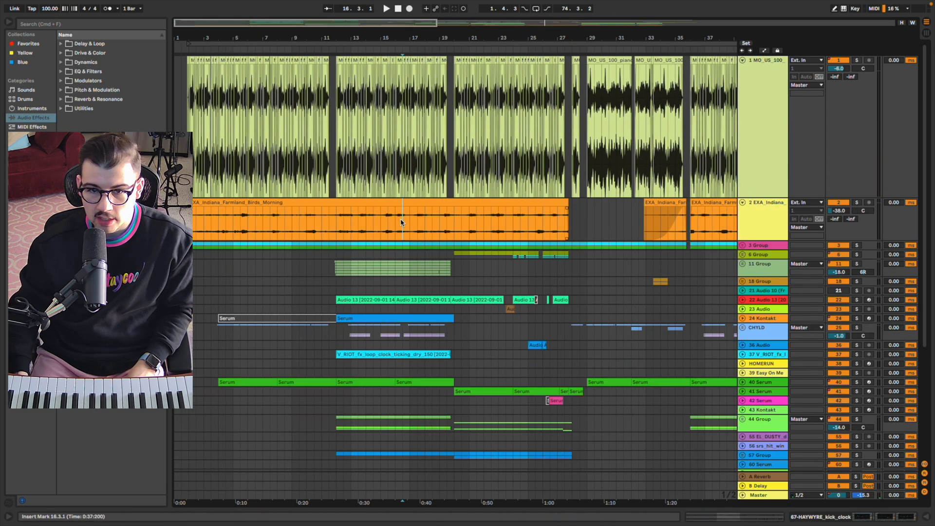
pyautogui.click(205, 223)
pyautogui.click(194, 224)
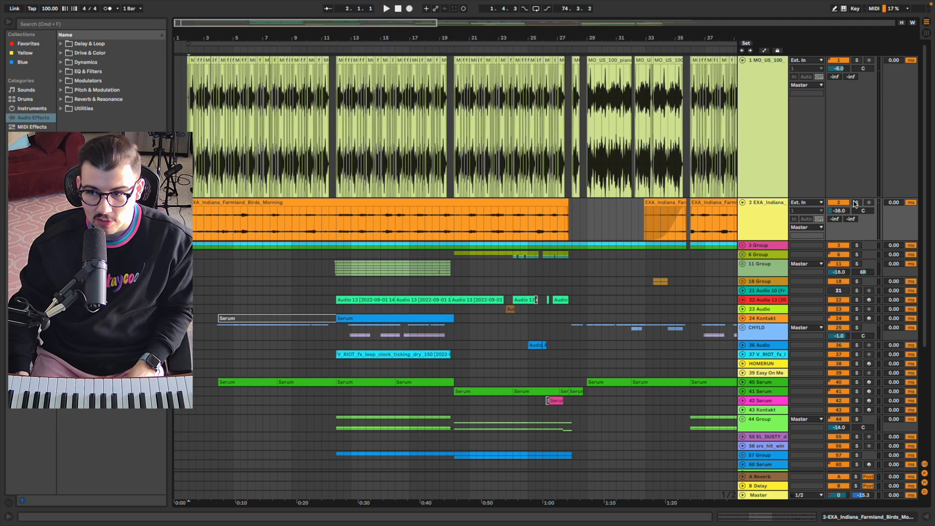
pyautogui.press('space')
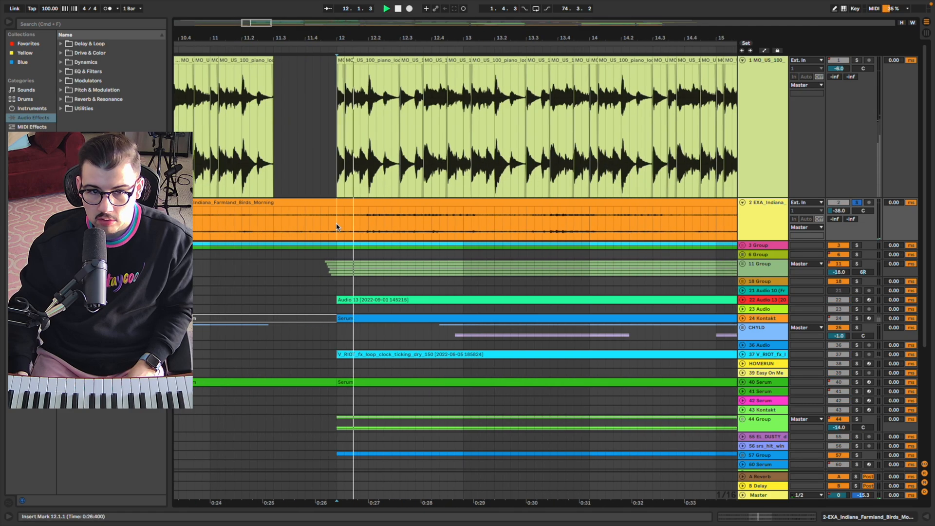
# Play the soloed birds recording from bar 14.2.2, try a louder track volume and undo the volume change.
pyautogui.moveTo(329, 228); pyautogui.dragTo(621, 222)
pyautogui.click(627, 221)
pyautogui.moveTo(839, 211); pyautogui.dragTo(839, 183)
pyautogui.press('super+z')
pyautogui.scroll(-10, 632, 195)
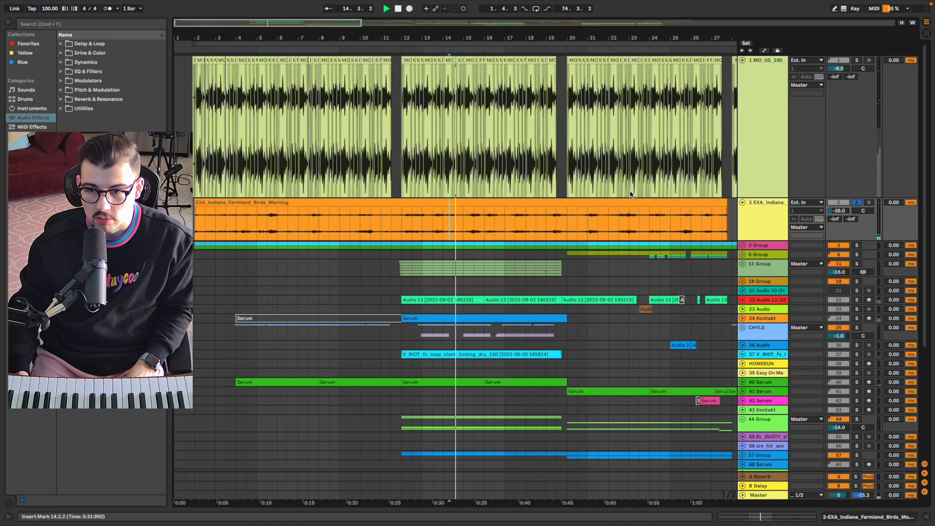
# Select the gap in the birds track starting at bar 29, play from there, unsolo the track and stop playback.
pyautogui.scroll(8, 330, 222)
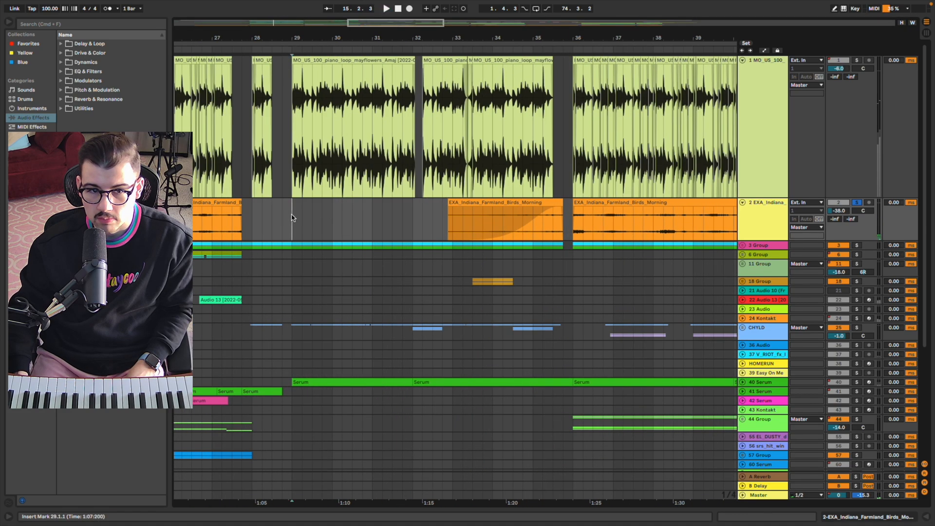
pyautogui.moveTo(292, 218); pyautogui.dragTo(418, 218)
pyautogui.press('space')
pyautogui.click(857, 202)
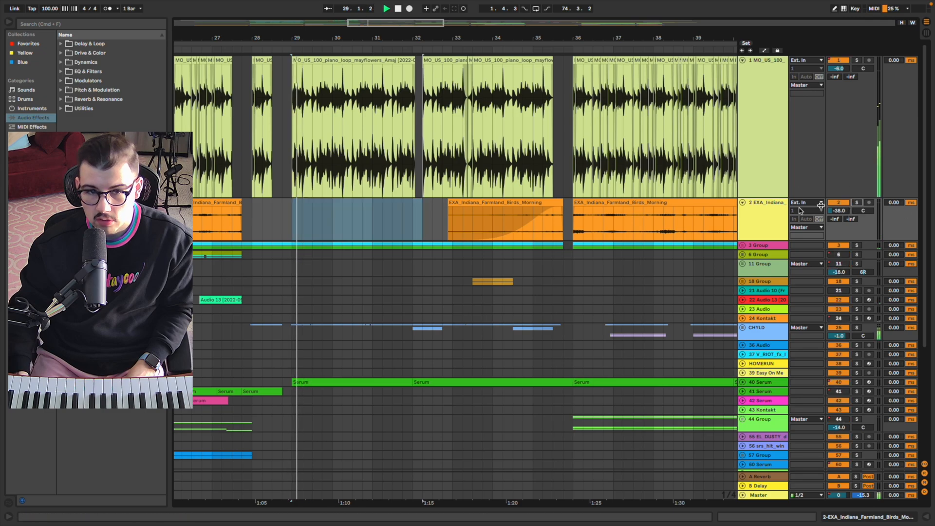
pyautogui.scroll(-5, 384, 217)
pyautogui.press('space')
# Unfold 11 Group, solo it and play its layered audio clips from bar 11.3.1.
pyautogui.hscroll(-7, 384, 217)
pyautogui.scroll(-1, 385, 217)
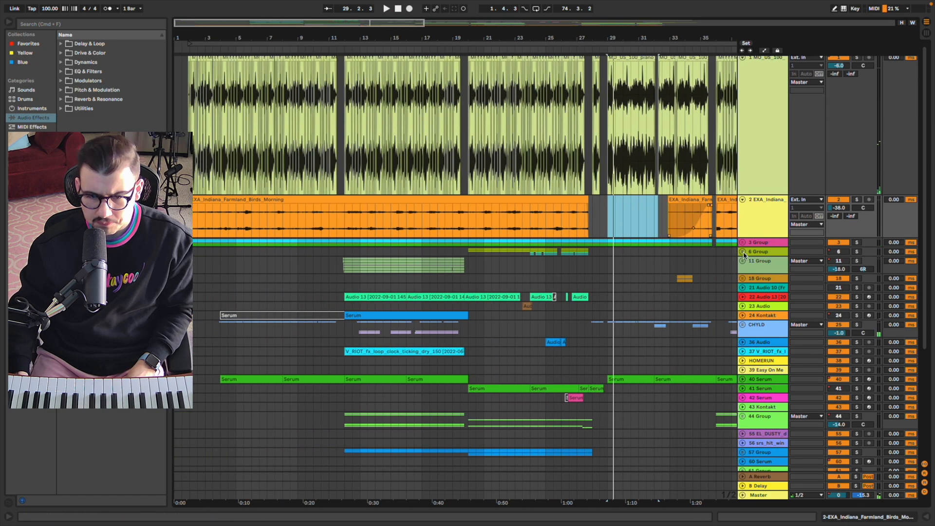
pyautogui.click(743, 261)
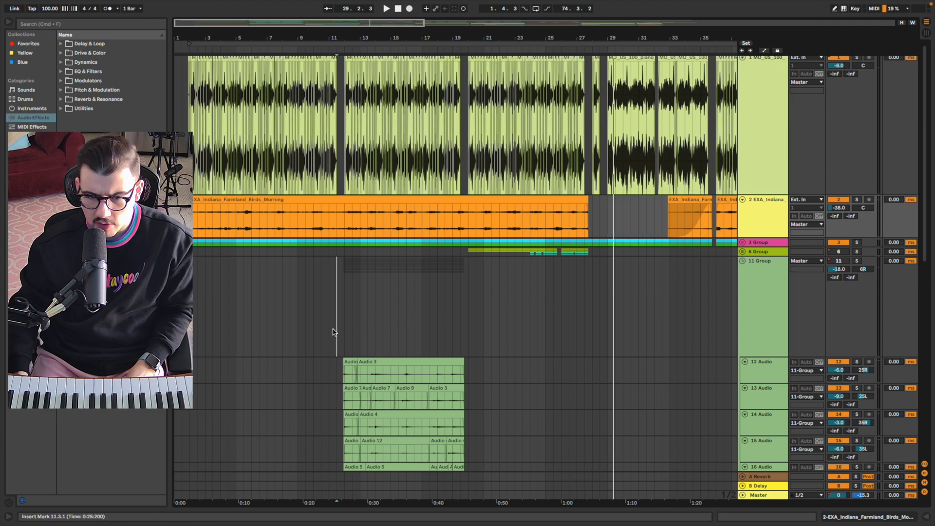
pyautogui.click(334, 332)
pyautogui.scroll(-4, 335, 332)
pyautogui.scroll(3, 335, 332)
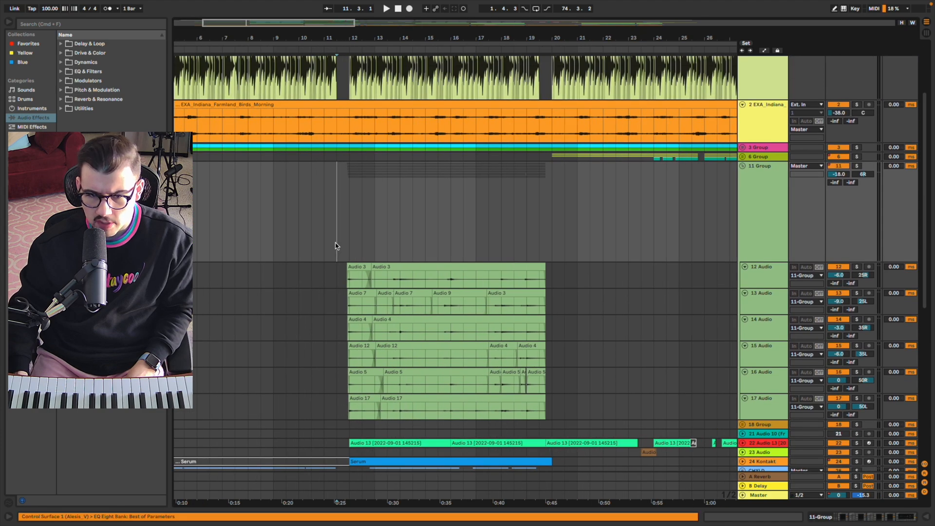
pyautogui.press('space')
pyautogui.scroll(4, 361, 232)
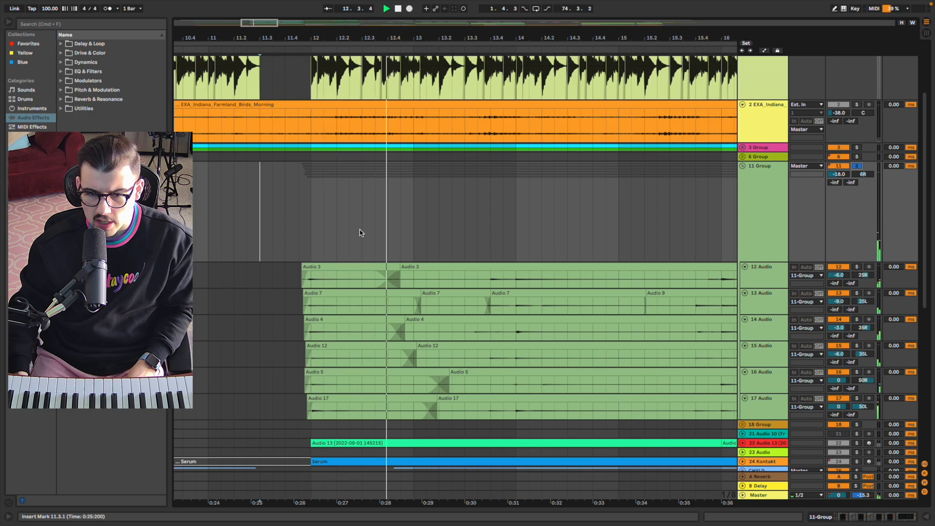
# Unfold 3 Group, replay the soloed 11 Group from bar 11.3.1 and stop playback.
pyautogui.click(743, 147)
pyautogui.press('space')
pyautogui.press('space')
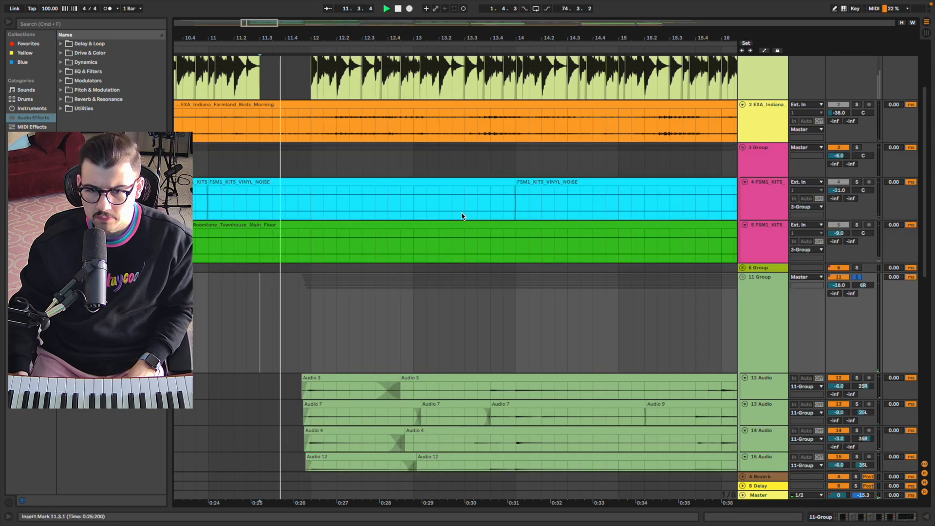
pyautogui.press('space')
pyautogui.scroll(-4, 696, 173)
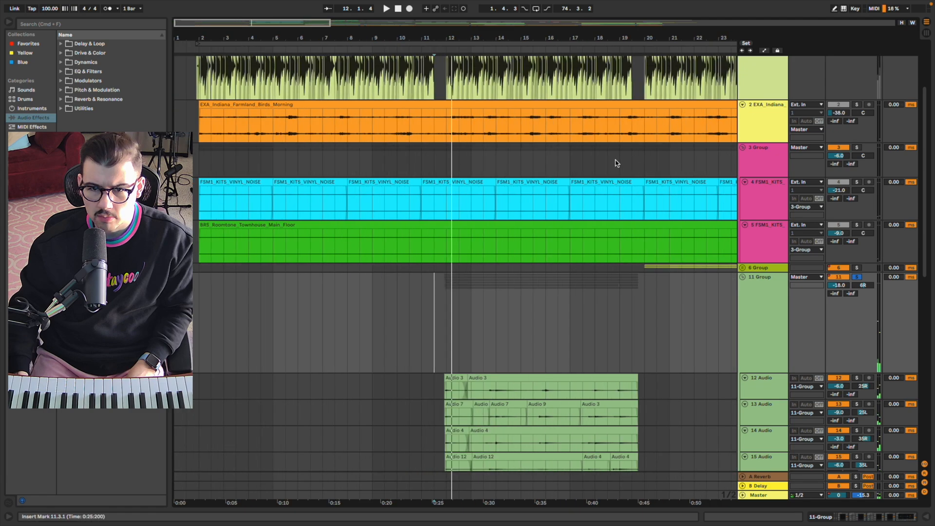
# Solo 3 Group instead of 11 Group and select its vinyl noise and room tone clips from bar 3 across the song.
pyautogui.moveTo(605, 162); pyautogui.dragTo(598, 161)
pyautogui.moveTo(207, 160); pyautogui.dragTo(445, 200)
pyautogui.click(409, 235)
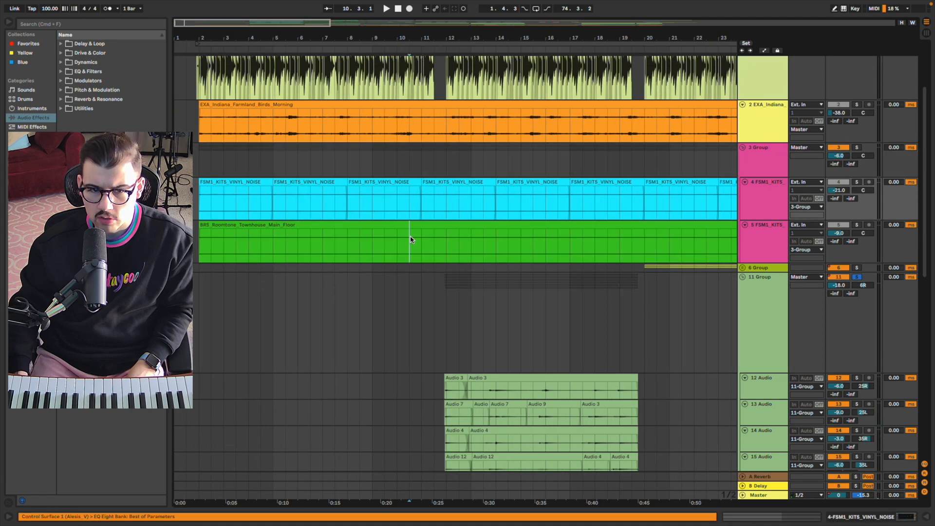
pyautogui.click(244, 198)
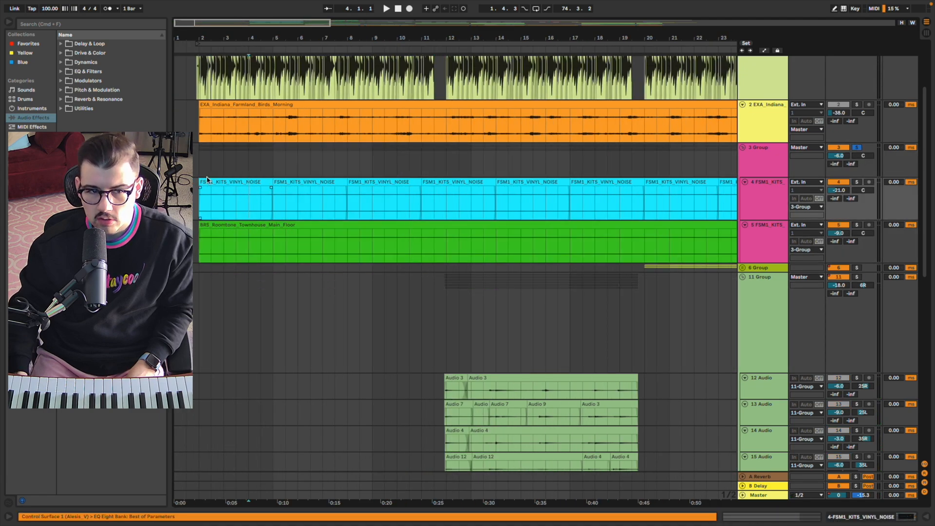
pyautogui.moveTo(203, 171); pyautogui.dragTo(522, 200)
pyautogui.scroll(-3, 532, 211)
pyautogui.moveTo(573, 168); pyautogui.dragTo(188, 241)
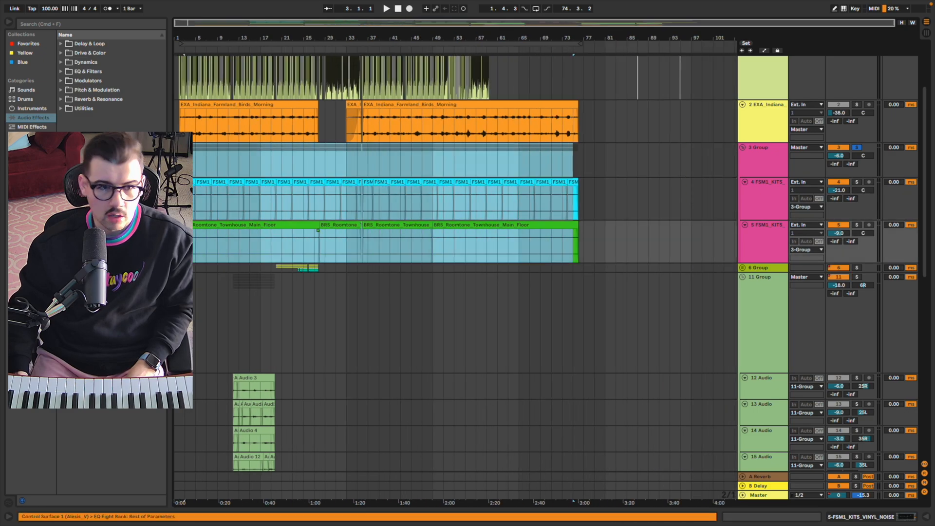
pyautogui.press('z')
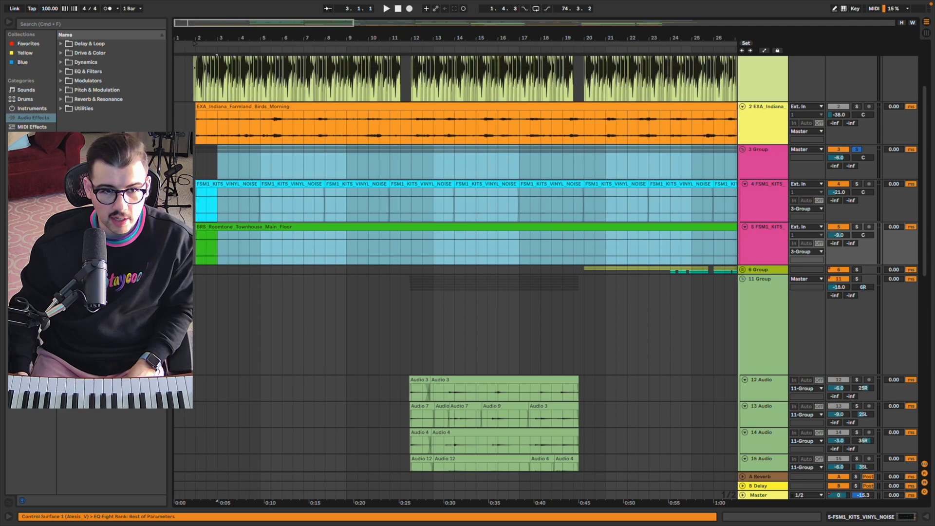
# Play the soloed 3 Group from bar 2 with its volume raised to 6.0 dB and display its effects chain.
pyautogui.scroll(3, 188, 234)
pyautogui.click(203, 213)
pyautogui.scroll(5, 204, 210)
pyautogui.press('space')
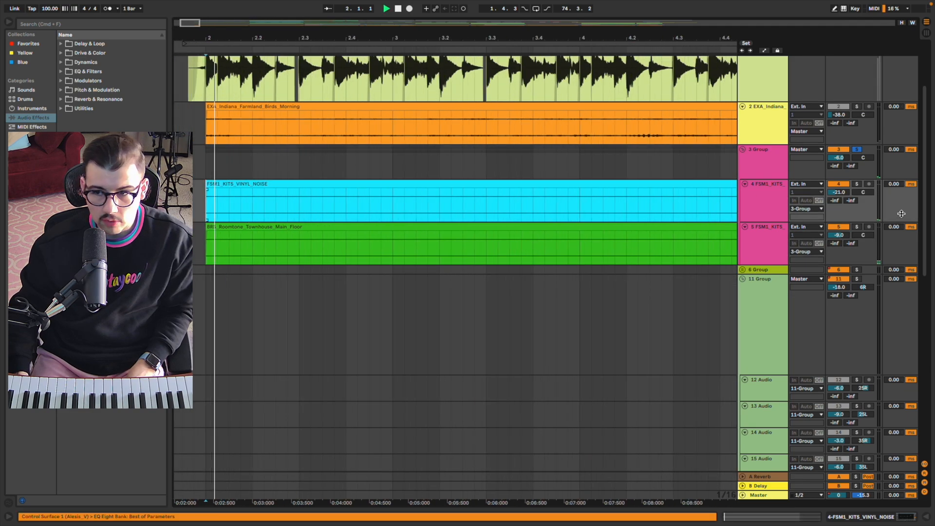
pyautogui.moveTo(839, 158); pyautogui.dragTo(839, 141)
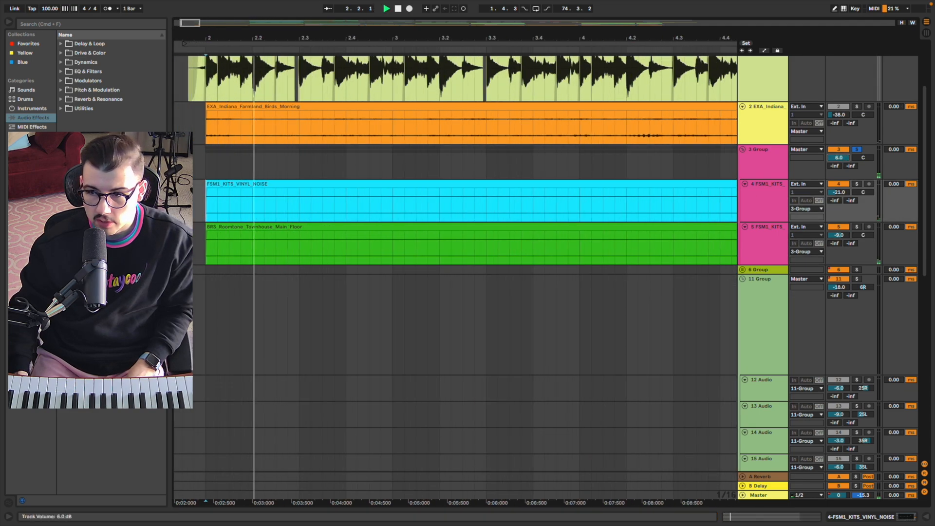
pyautogui.doubleClick(767, 160)
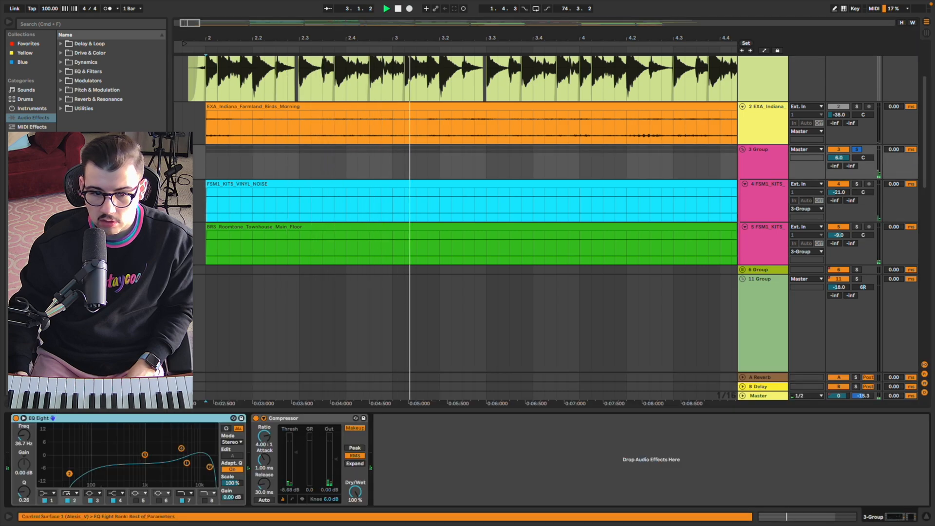
pyautogui.moveTo(334, 463)
pyautogui.mouseDown()
pyautogui.moveTo(334, 445)
pyautogui.moveTo(335, 467)
pyautogui.mouseUp()
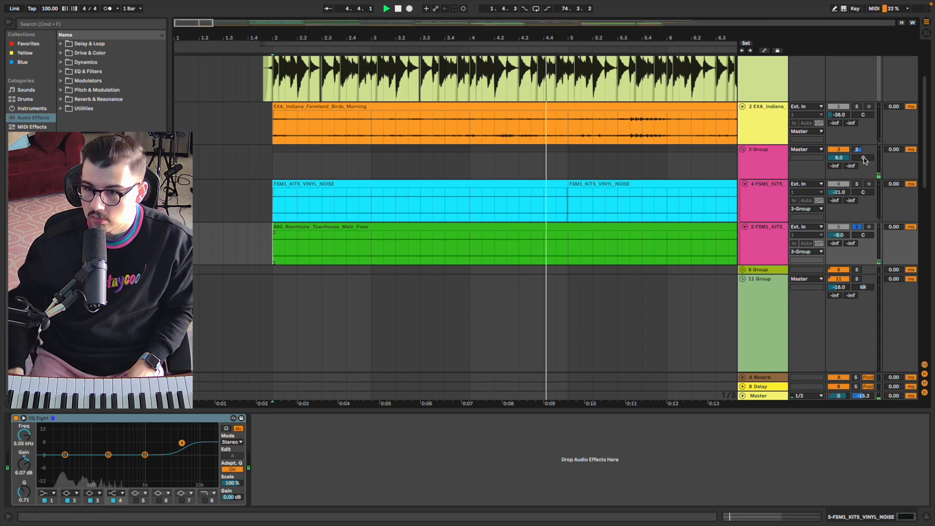
pyautogui.moveTo(839, 235)
pyautogui.mouseDown()
pyautogui.moveTo(839, 215)
pyautogui.moveTo(844, 235)
pyautogui.mouseUp()
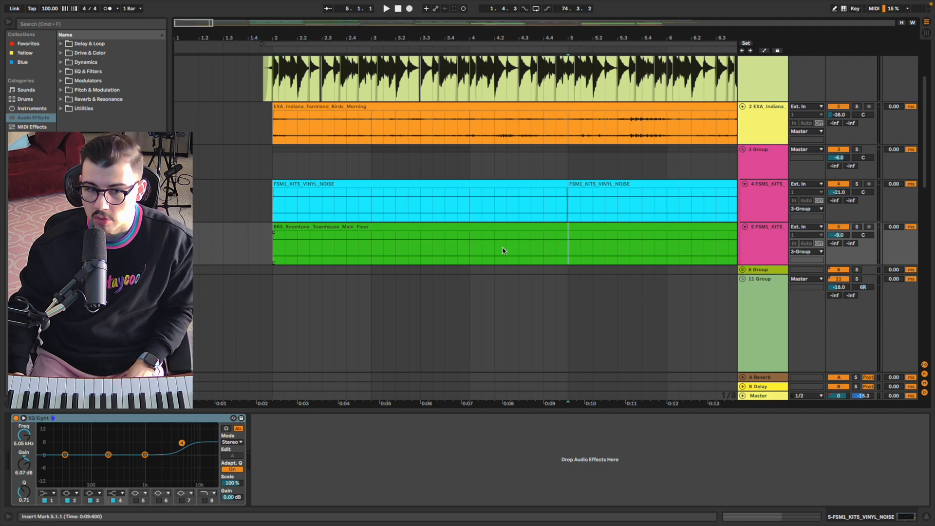
# Select the first BRS_Roomtone_Townhouse_Main_Floor clip and view its full length in the arrangement.
pyautogui.click(337, 226)
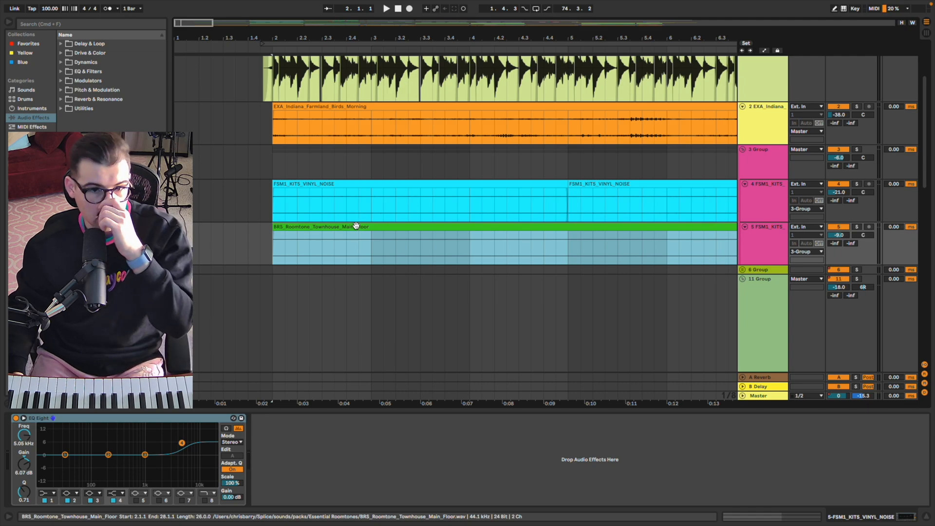
pyautogui.press('-')
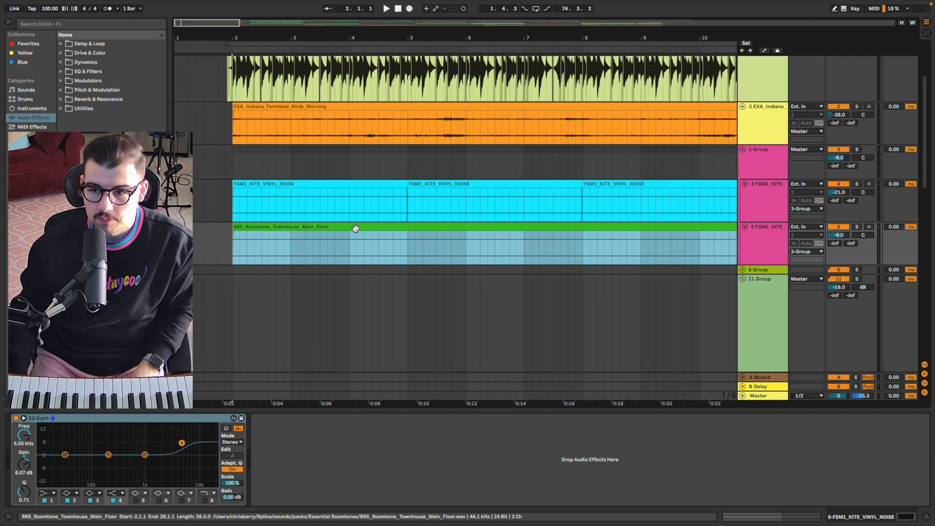
pyautogui.press('-')
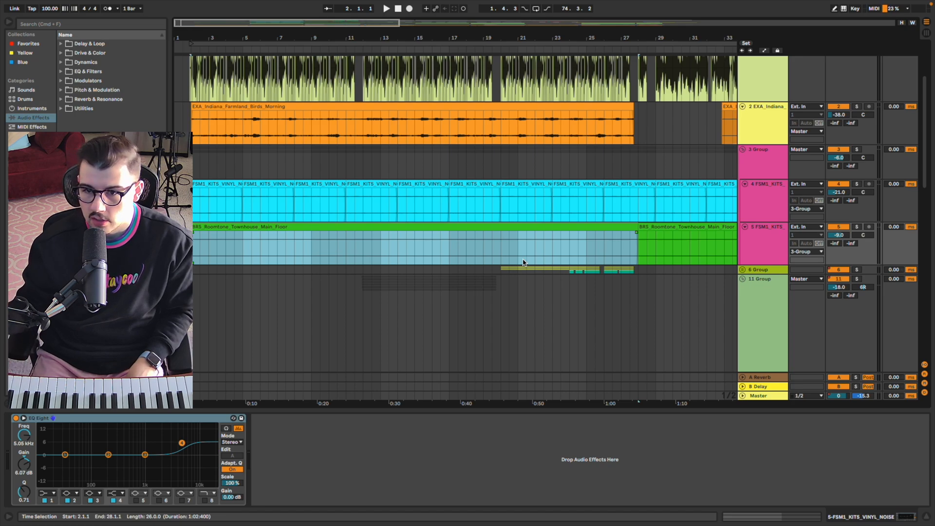
# Audition the room tone track from bar 2.3.1, leaving it unsoloed, and stop playback.
pyautogui.click(200, 244)
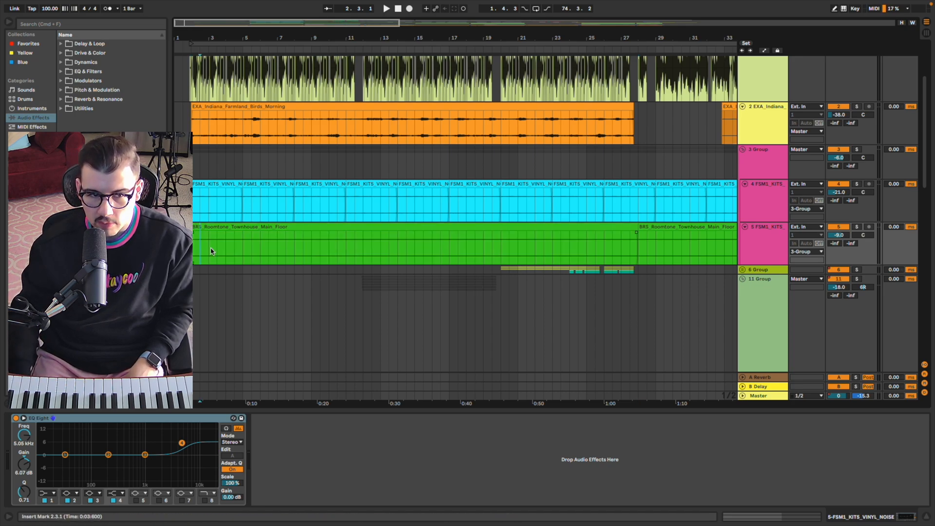
pyautogui.press('+')
pyautogui.press('+')
pyautogui.click(857, 224)
pyautogui.press('space')
pyautogui.press('space')
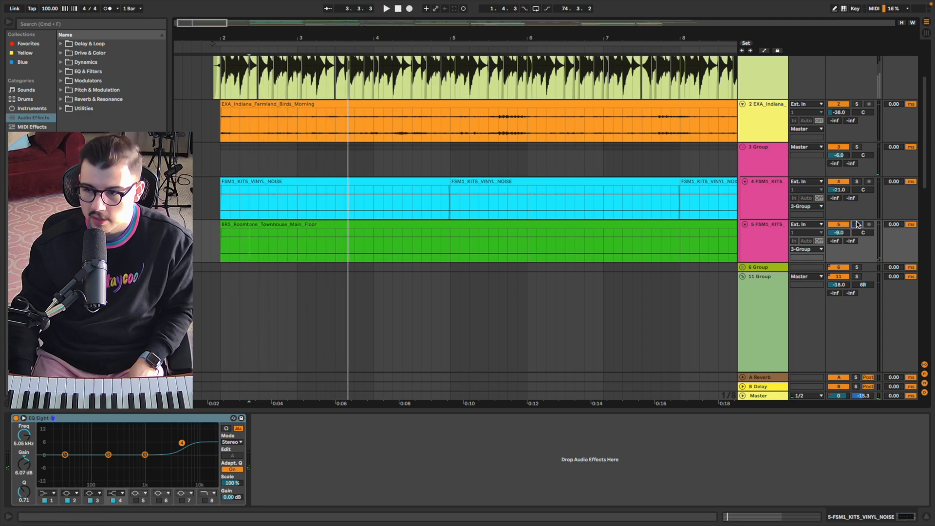
# Select the birds recording track and place the insert marker at its start on bar 2.
pyautogui.press('-')
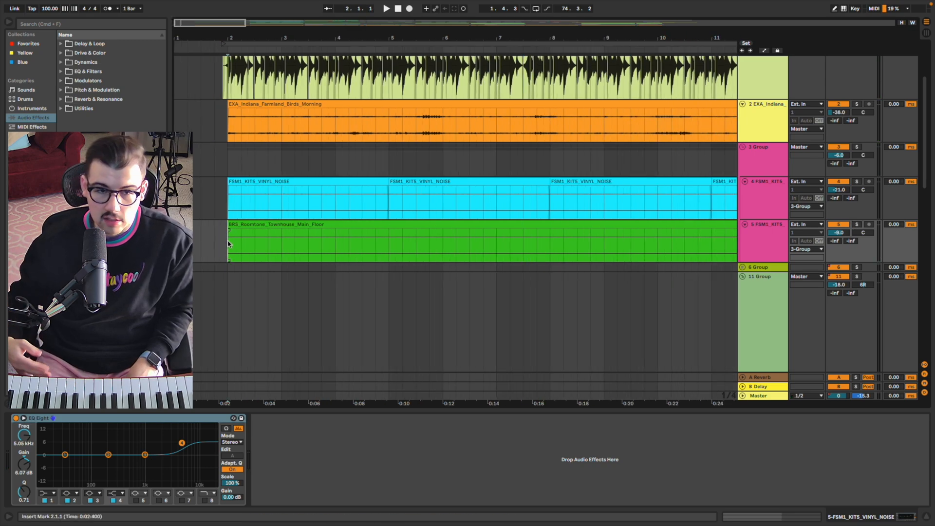
pyautogui.click(296, 127)
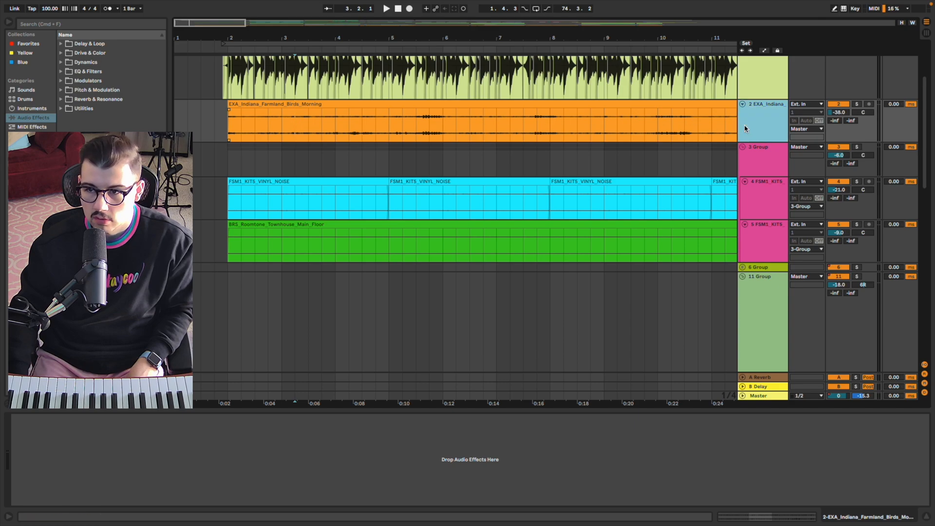
pyautogui.click(600, 151)
pyautogui.click(604, 134)
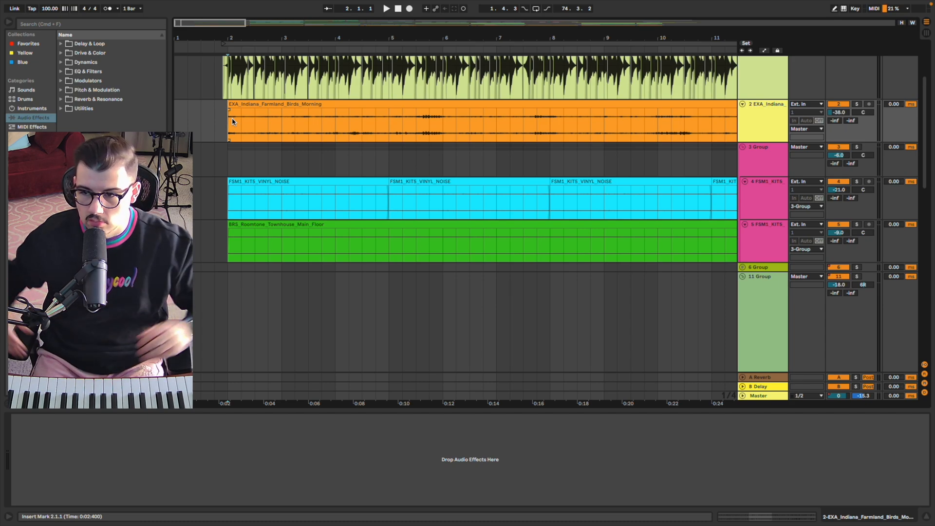
# Play the full mix briefly from bar 2 with the insert marker on the room tone track, and stop playback.
pyautogui.scroll(-4, 533, 182)
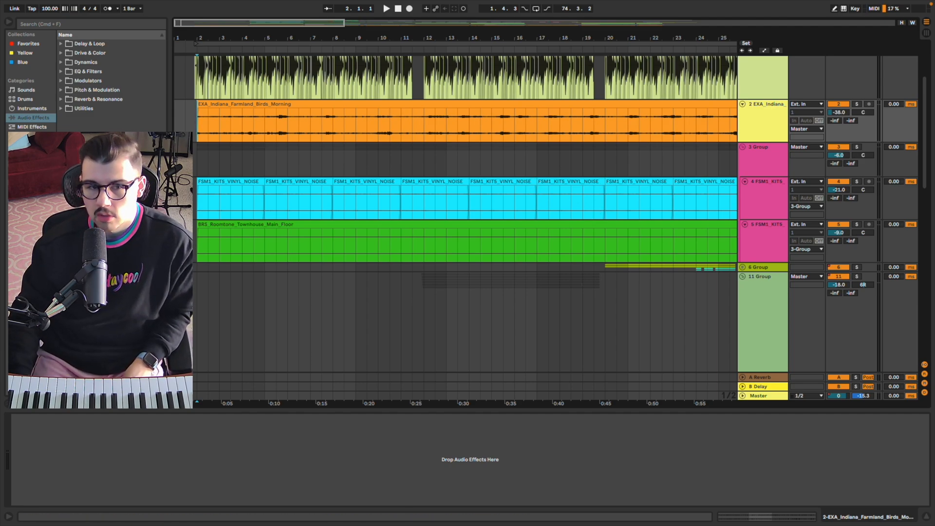
pyautogui.click(198, 244)
pyautogui.scroll(4, 198, 244)
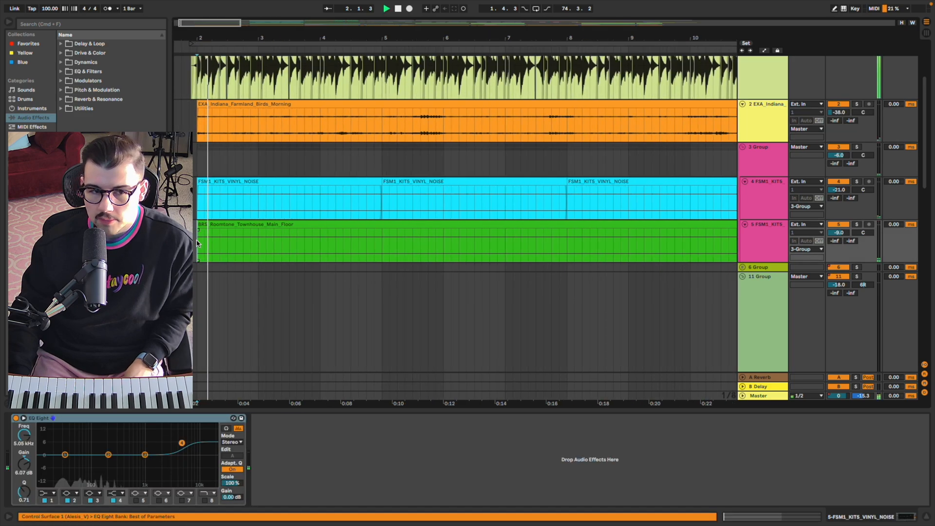
pyautogui.scroll(3, 197, 244)
pyautogui.scroll(-10, 197, 243)
pyautogui.press('space')
pyautogui.scroll(10, 197, 243)
pyautogui.scroll(-2, 197, 243)
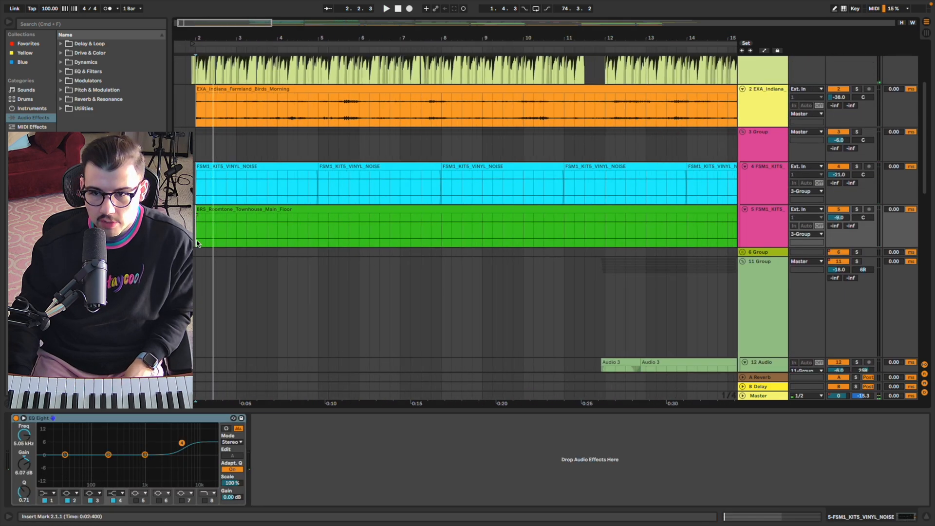
# Play the full mix from bar 11 to hear the 11 Group layers enter.
pyautogui.click(520, 281)
pyautogui.press('space')
pyautogui.scroll(2, 575, 298)
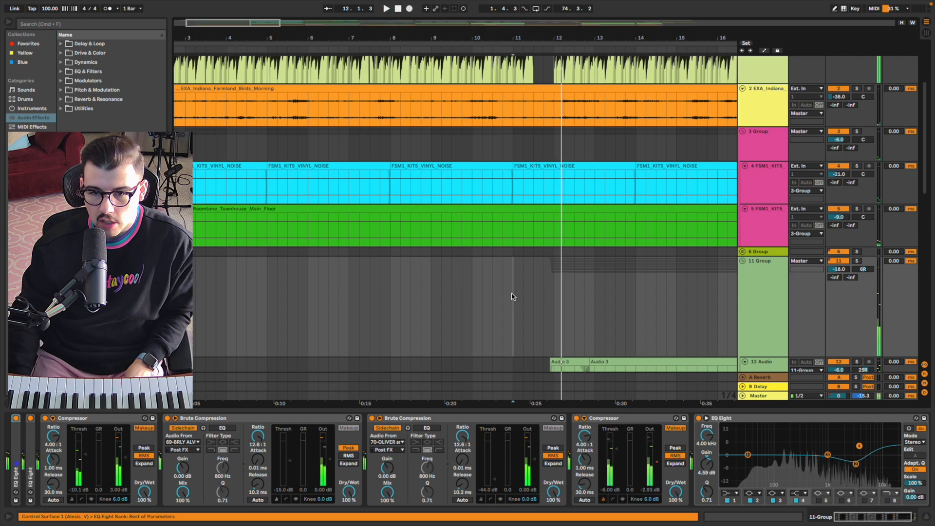
pyautogui.scroll(3, 536, 295)
pyautogui.scroll(-2, 526, 295)
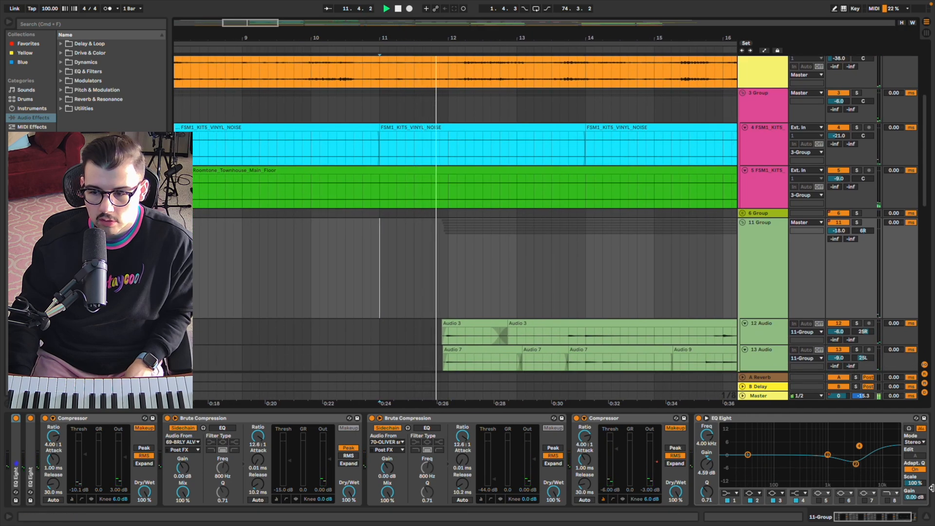
# Display 11 Group's effects chain and fold its first Compressor and first Brute Compression devices.
pyautogui.moveTo(585, 228); pyautogui.dragTo(593, 229)
pyautogui.click(758, 117)
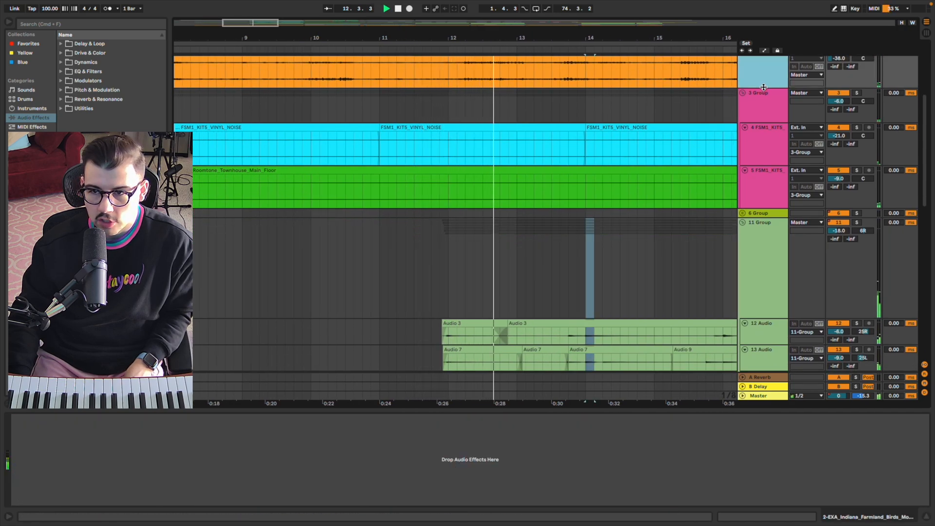
pyautogui.click(756, 271)
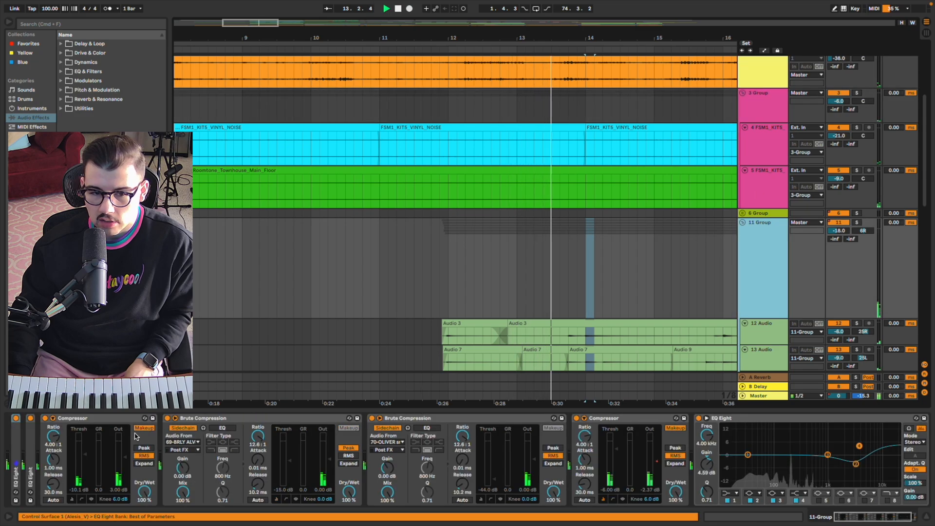
pyautogui.doubleClick(106, 419)
pyautogui.doubleClick(106, 419)
pyautogui.click(106, 419)
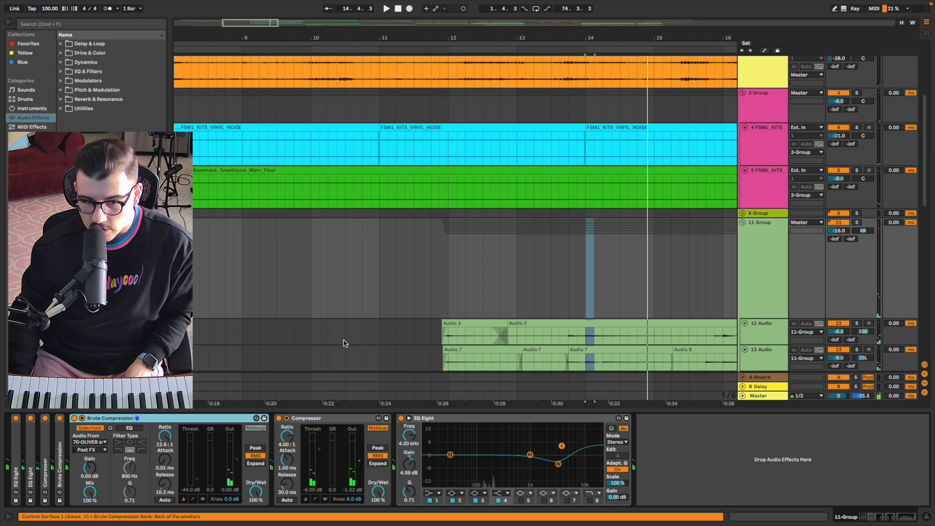
pyautogui.click(751, 270)
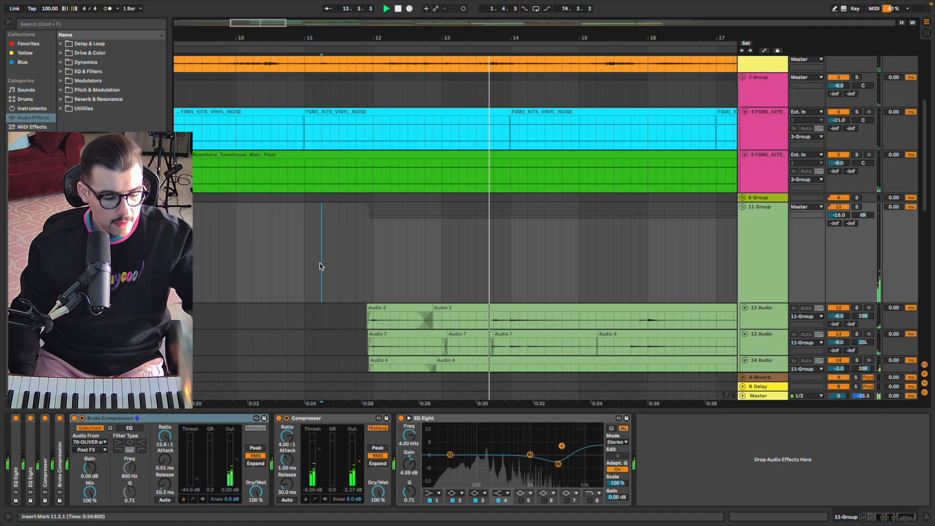
# Solo 11 Group, raise its volume to -12.9 dB and play it from 11.3.3.
pyautogui.click(348, 262)
pyautogui.press('space')
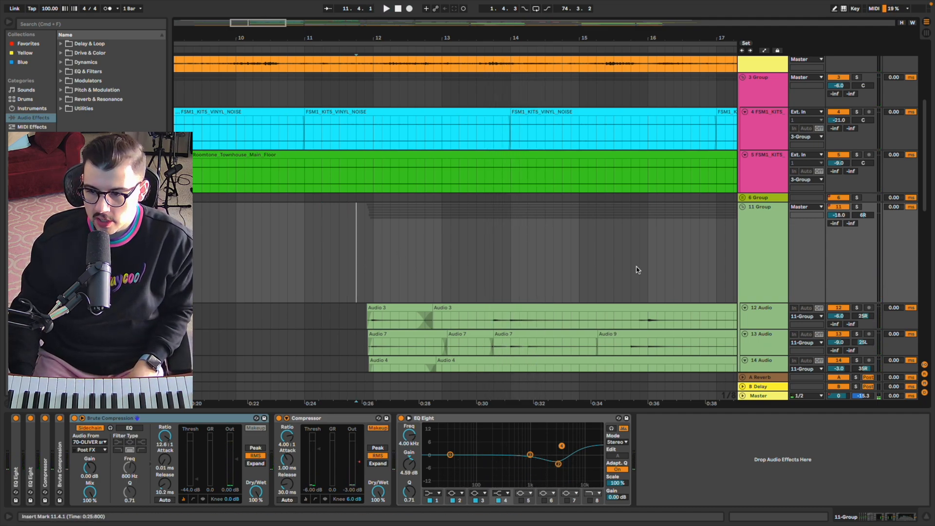
pyautogui.scroll(-5, 637, 269)
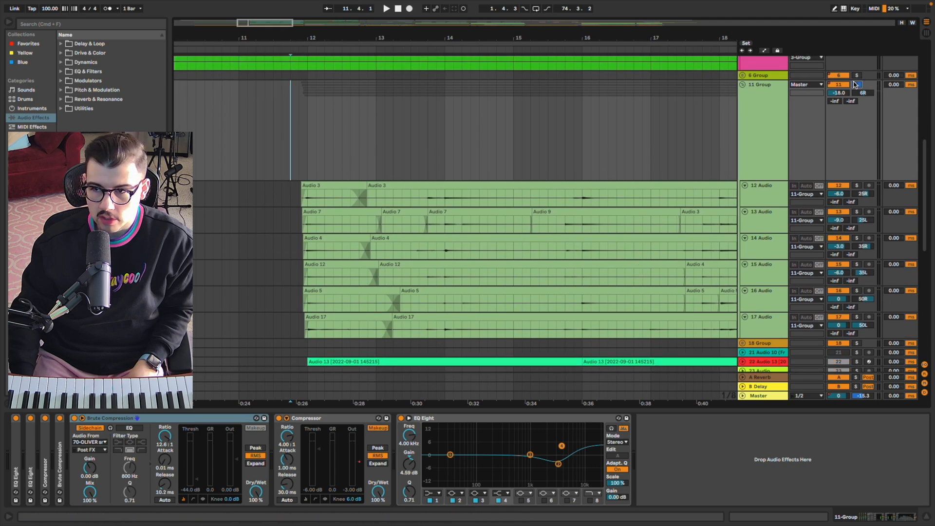
pyautogui.moveTo(838, 96); pyautogui.dragTo(838, 73)
pyautogui.press('space')
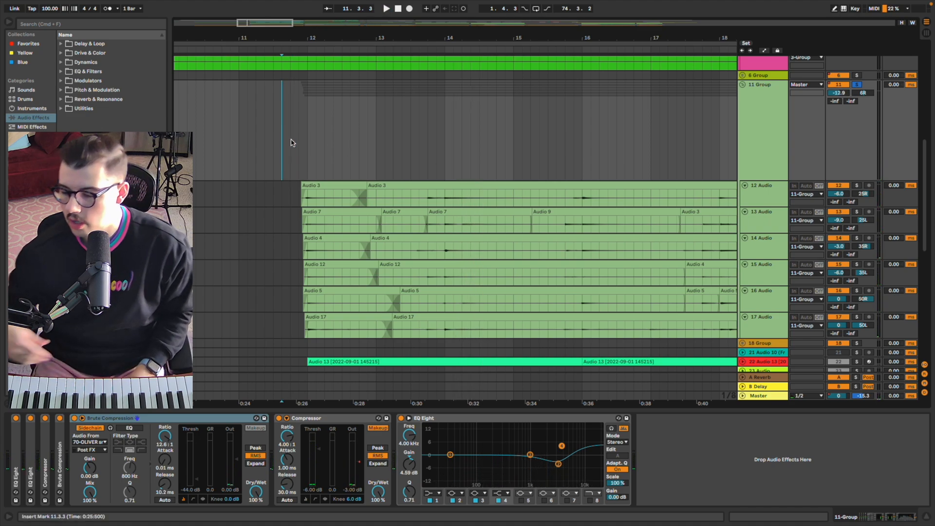
pyautogui.press('space')
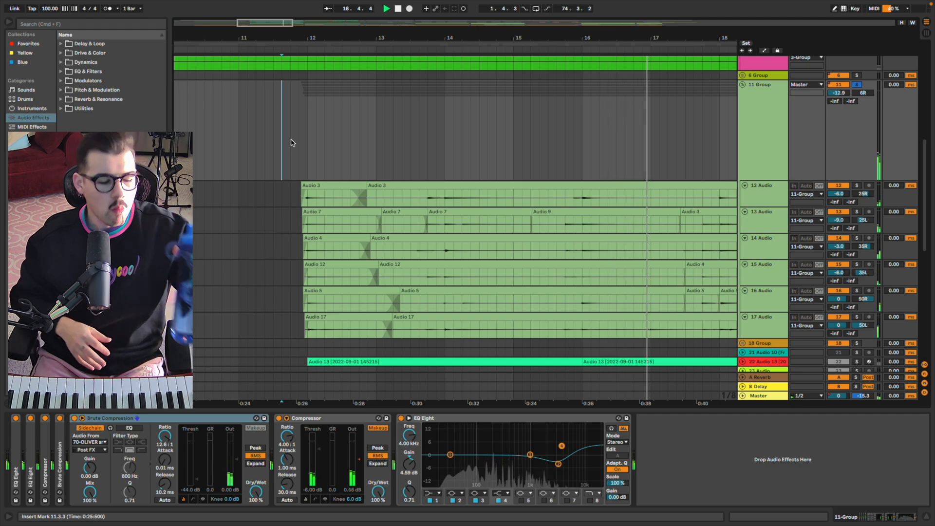
# Replay the soloed 11 Group from 11.4.1 and stop playback.
pyautogui.hscroll(10, 292, 143)
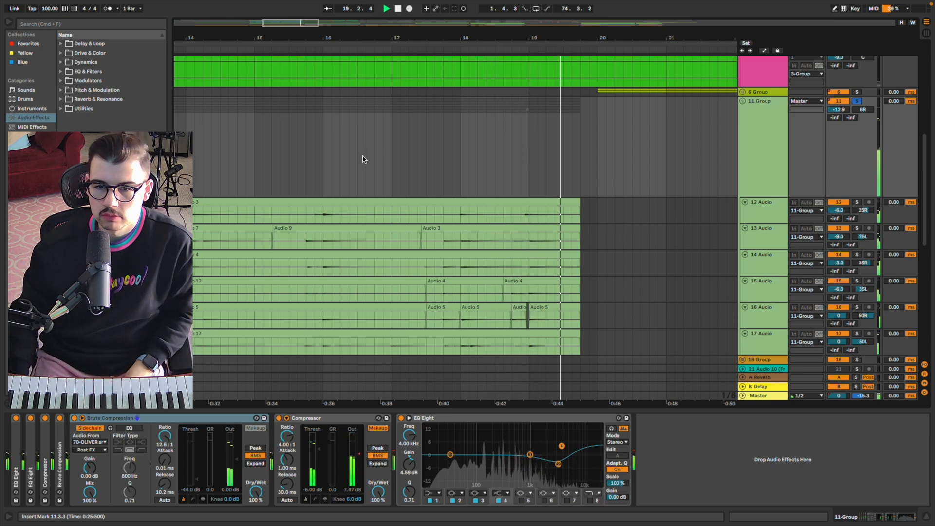
pyautogui.hscroll(-4, 364, 156)
pyautogui.click(392, 152)
pyautogui.hscroll(-3, 392, 151)
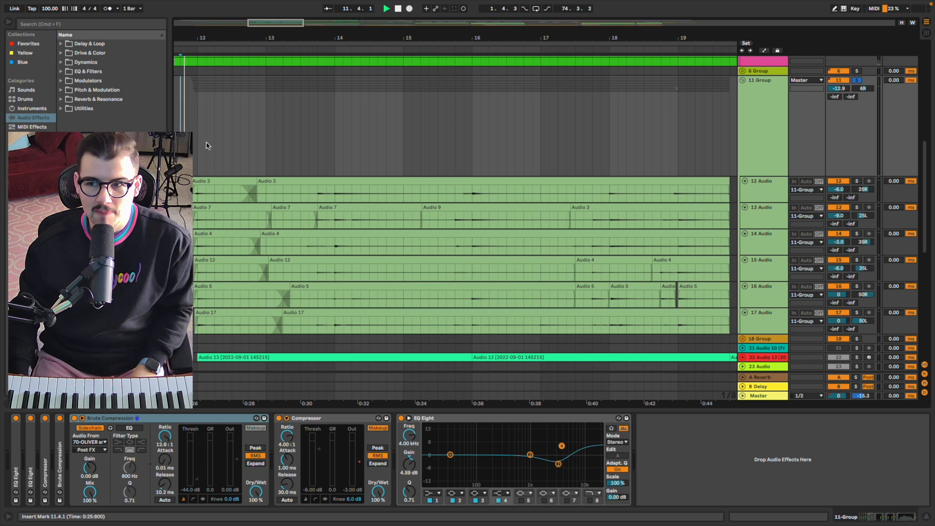
pyautogui.scroll(5, 197, 156)
pyautogui.press('space')
# Play 12 Audio and 13 Audio soloed one after the other from 11.4.2 to hear each layer's entry.
pyautogui.press('Down')
pyautogui.hscroll(-3, 212, 195)
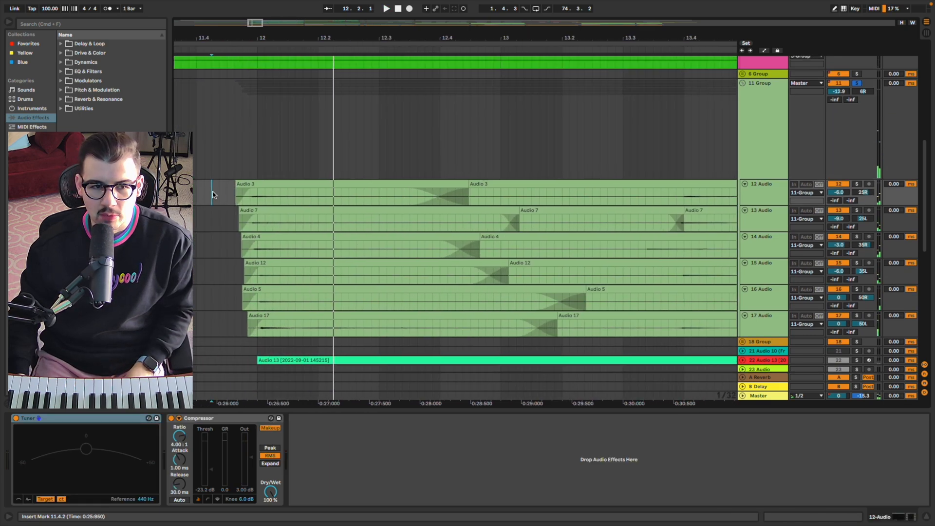
pyautogui.moveTo(227, 169); pyautogui.dragTo(242, 323)
pyautogui.click(242, 323)
pyautogui.click(219, 193)
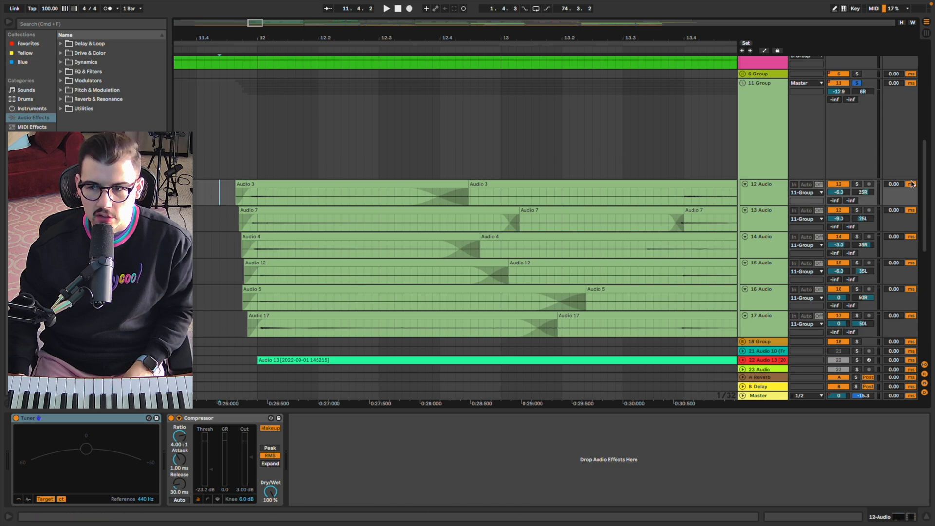
pyautogui.press('space')
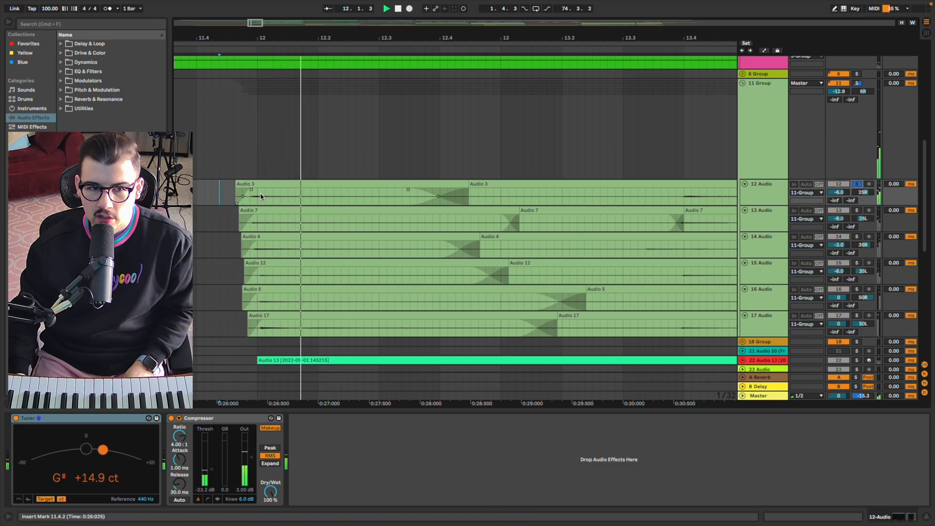
pyautogui.press('-')
pyautogui.press('space')
pyautogui.press('space')
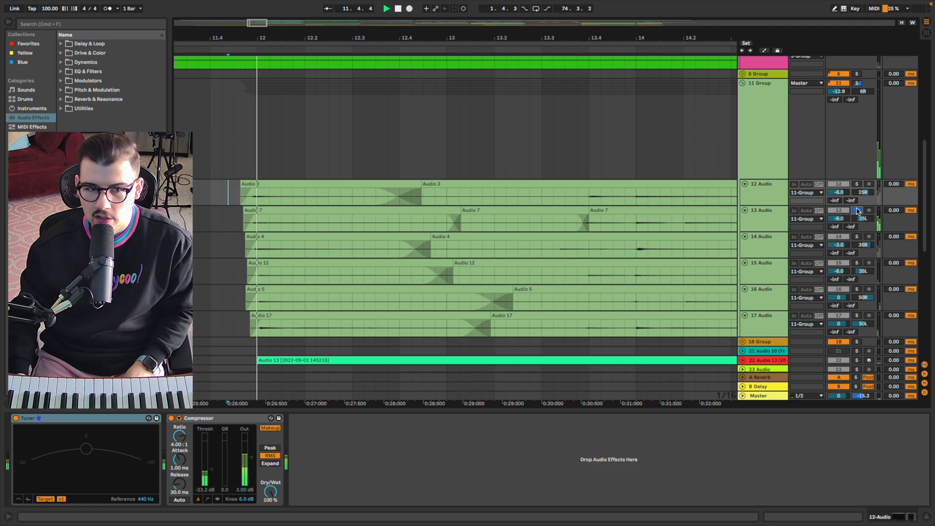
# Play 14 Audio, 15 Audio, 16 Audio and 17 Audio soloed in turn from just before bar 12.
pyautogui.click(857, 237)
pyautogui.press('space')
pyautogui.press('space')
pyautogui.click(858, 263)
pyautogui.press('space')
pyautogui.press('space')
pyautogui.press('space')
pyautogui.press('space')
pyautogui.click(858, 316)
pyautogui.press('space')
pyautogui.press('space')
# Solo 11 Group again and play all its layers together from just before bar 12.
pyautogui.press('space')
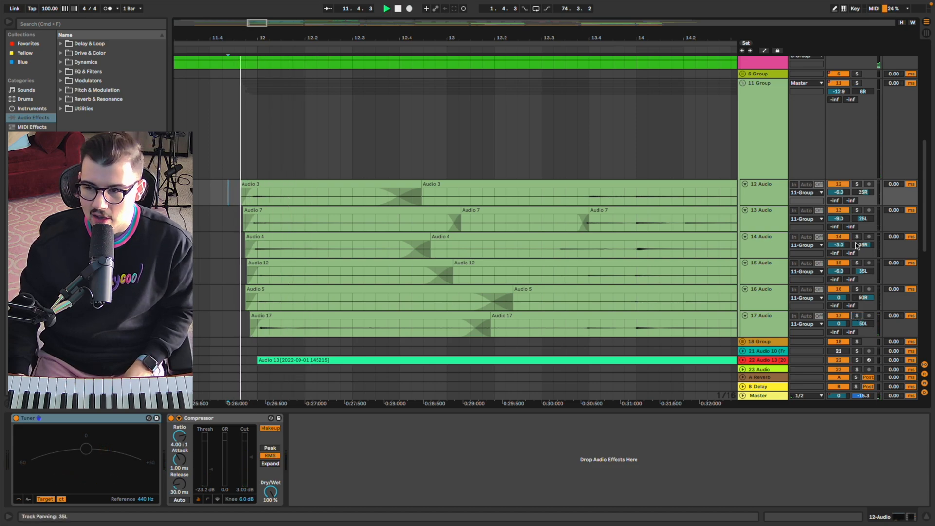
pyautogui.click(857, 84)
pyautogui.press('space')
pyautogui.press('space')
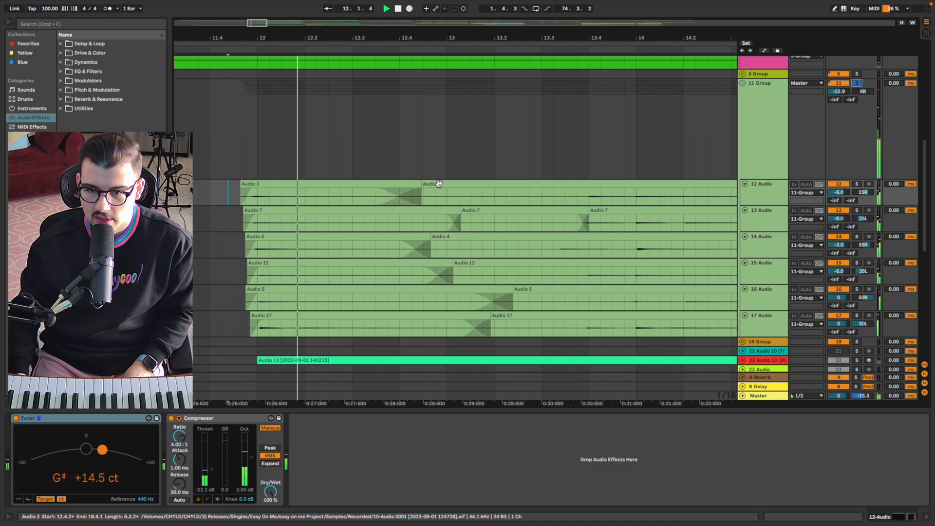
# Play the soloed 11 Group from 13.3.1 and follow its layers past bar 14.
pyautogui.scroll(-2, 439, 184)
pyautogui.click(505, 163)
pyautogui.press('space')
pyautogui.click(514, 157)
pyautogui.press('space')
pyautogui.hscroll(4, 515, 157)
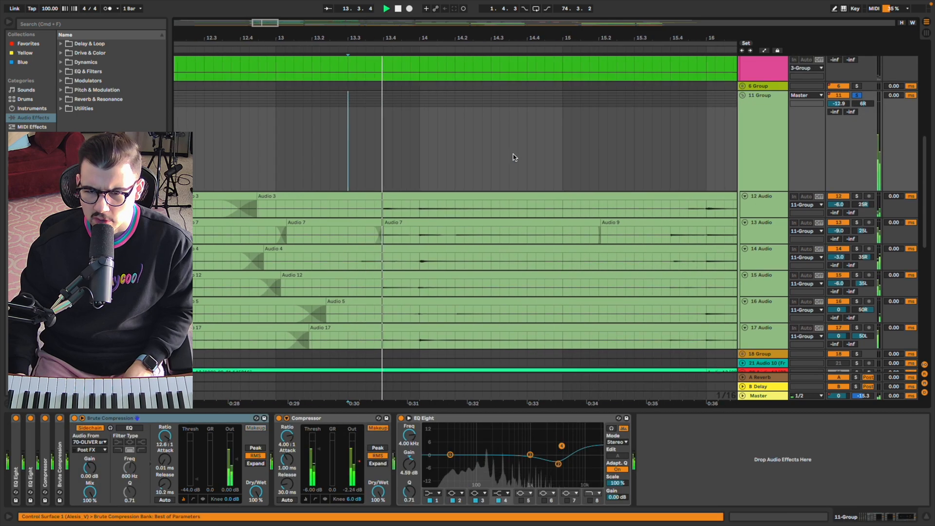
pyautogui.scroll(-2, 514, 157)
pyautogui.hscroll(2, 514, 157)
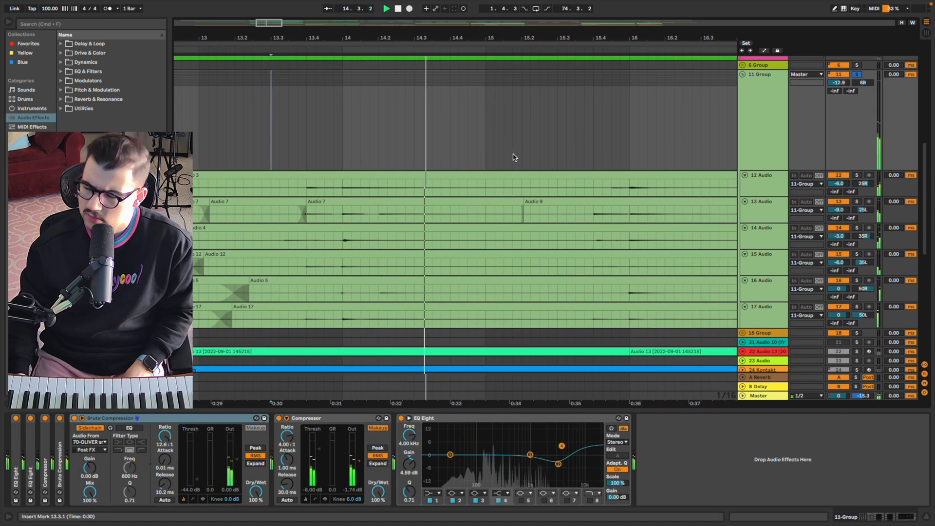
pyautogui.scroll(-1, 284, 119)
# Play 13 Audio soloed from 13.3.2, then turn the solos off and stop playback.
pyautogui.click(279, 217)
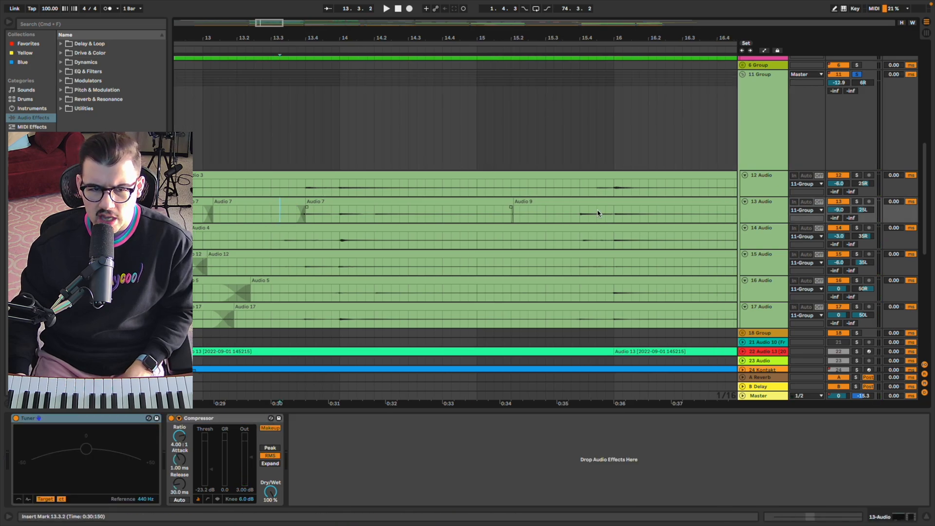
pyautogui.click(857, 202)
pyautogui.press('space')
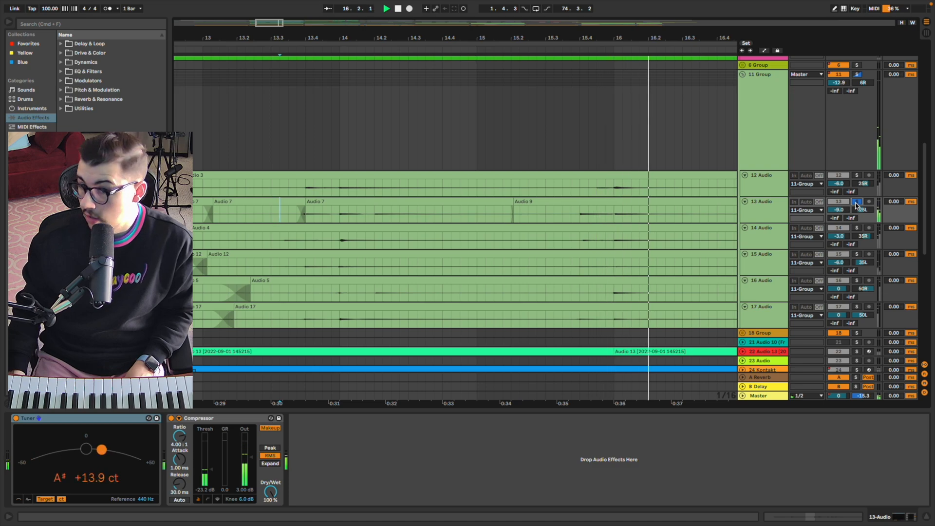
pyautogui.click(857, 202)
pyautogui.scroll(-3, 681, 237)
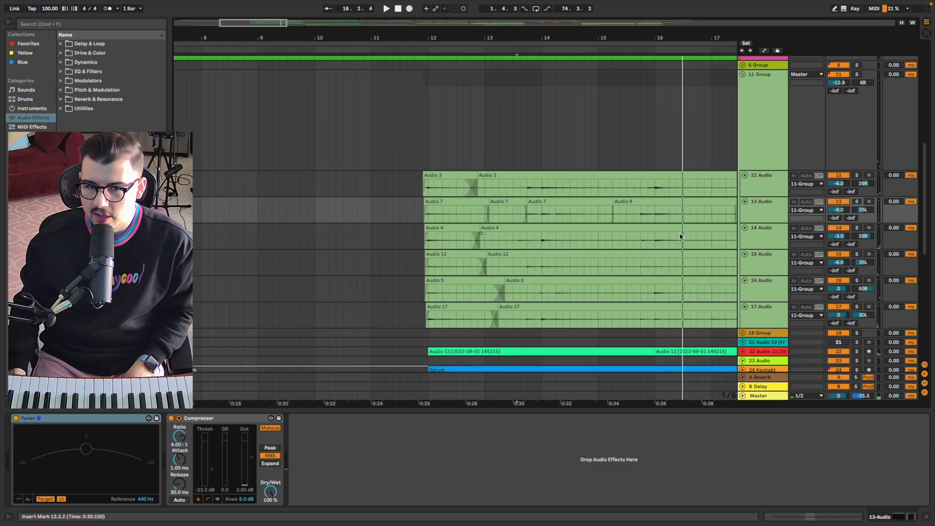
# Place the insert marker at 11.3.1 on 12 Audio and play 11 Group soloed from there.
pyautogui.scroll(3, 394, 205)
pyautogui.click(406, 185)
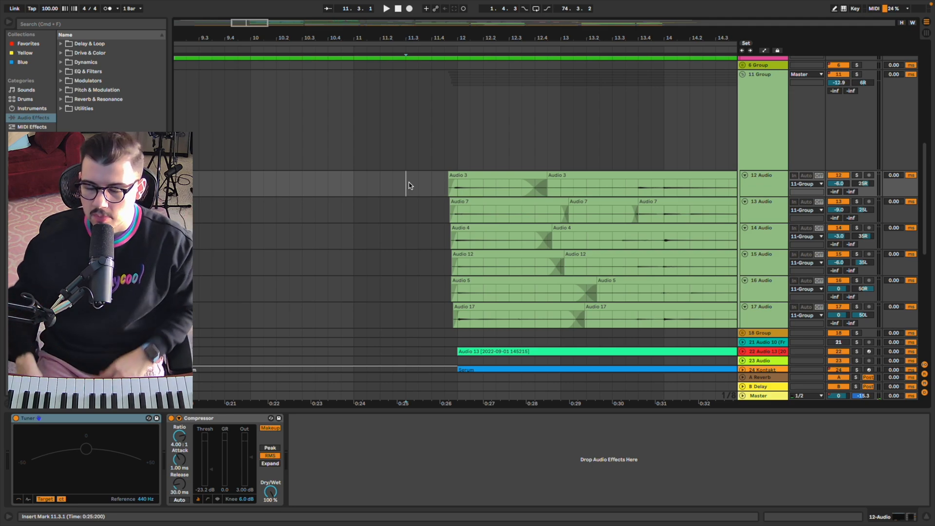
pyautogui.hscroll(5, 410, 185)
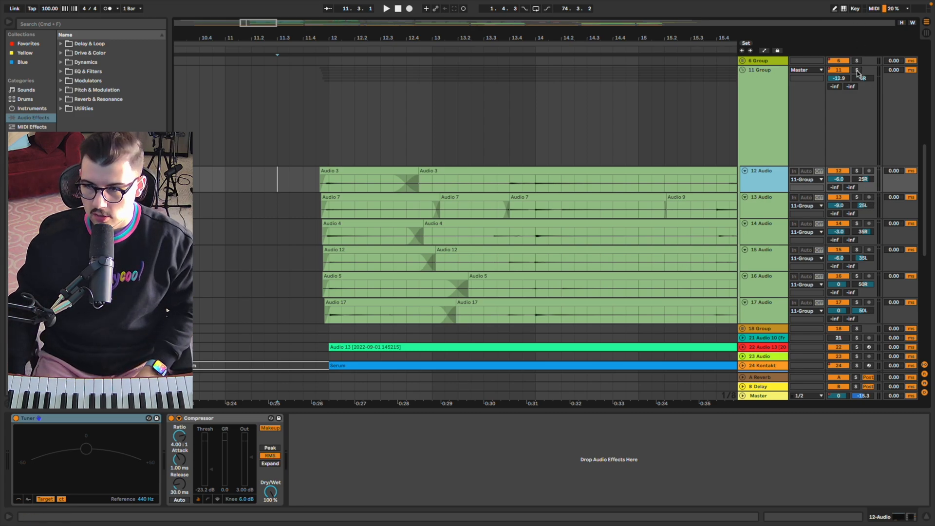
pyautogui.press('space')
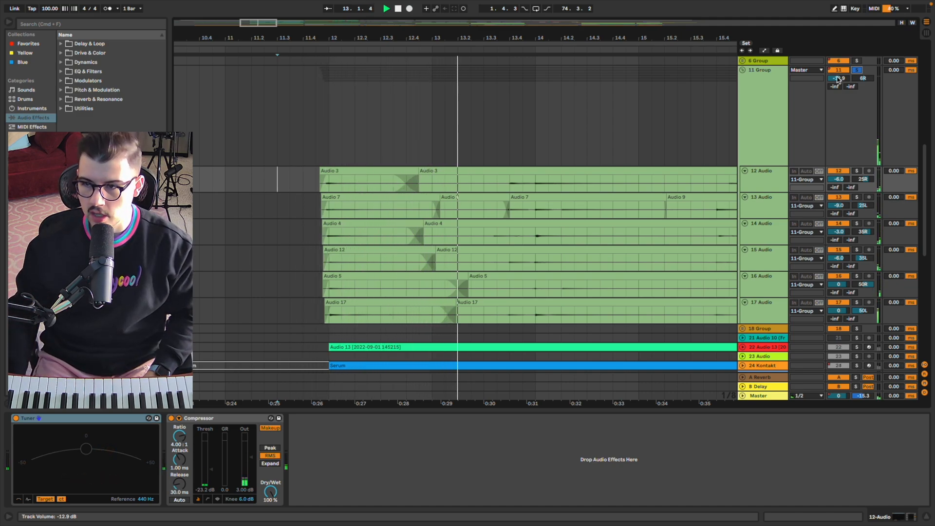
# Set 11 Group's volume to -18.0 dB, turn its solo off and fold the group.
pyautogui.click(760, 95)
pyautogui.click(744, 70)
pyautogui.scroll(-5, 648, 107)
pyautogui.scroll(4, 647, 111)
pyautogui.scroll(-10, 645, 112)
pyautogui.scroll(-3, 385, 155)
pyautogui.scroll(10, 226, 147)
pyautogui.click(259, 147)
pyautogui.scroll(4, 392, 154)
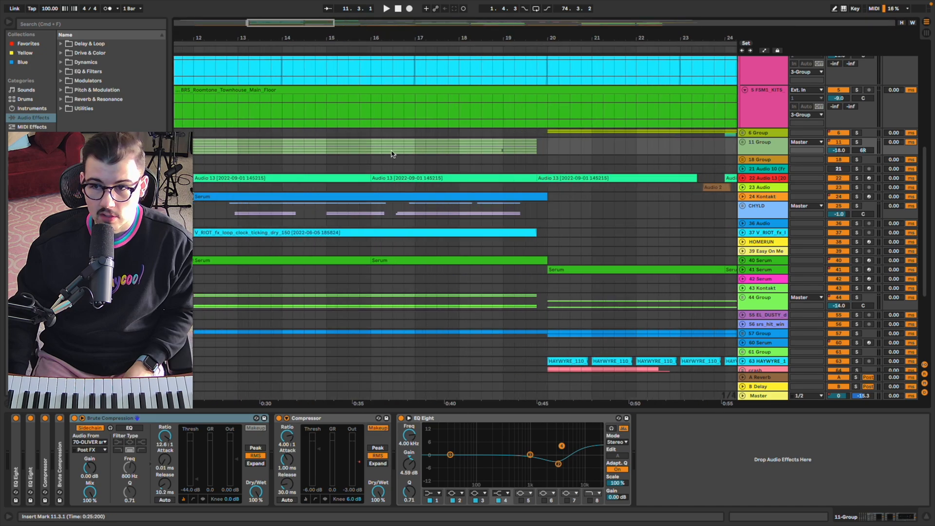
# Unfold 6 Group to examine its layers from bar 20, and fold it again.
pyautogui.click(743, 132)
pyautogui.click(549, 151)
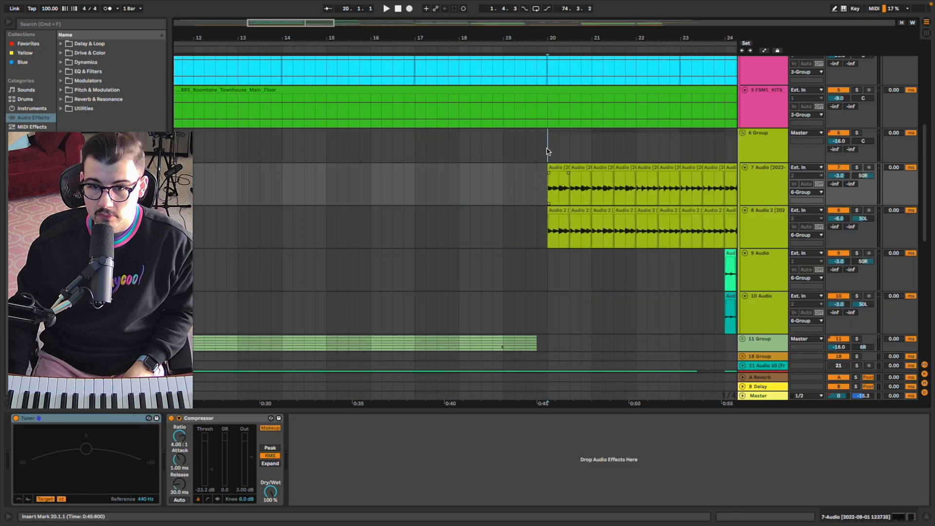
pyautogui.scroll(-3, 549, 151)
pyautogui.click(742, 133)
# Place the insert marker at 1.1.3 and unfold the 21 Audio 10 (Freeze) track.
pyautogui.click(344, 191)
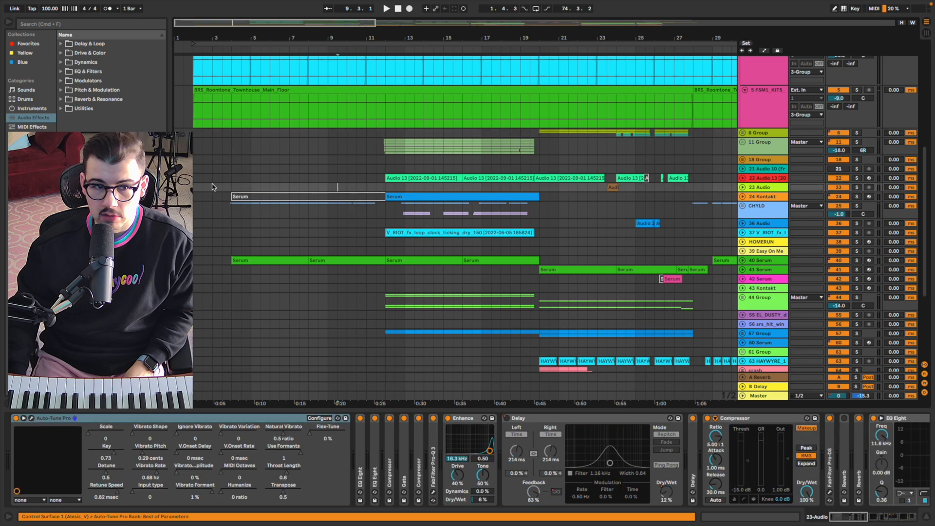
pyautogui.scroll(4, 200, 186)
pyautogui.scroll(5, 196, 185)
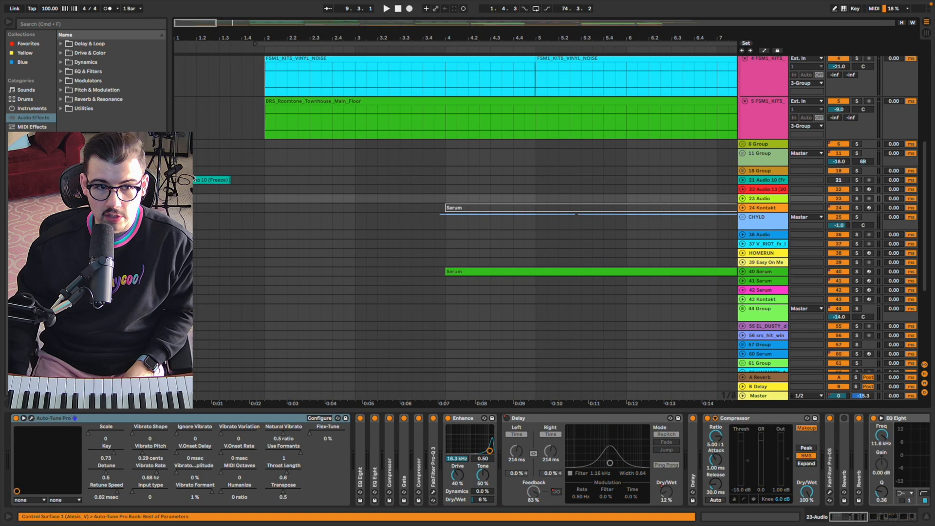
pyautogui.click(186, 171)
pyautogui.click(742, 179)
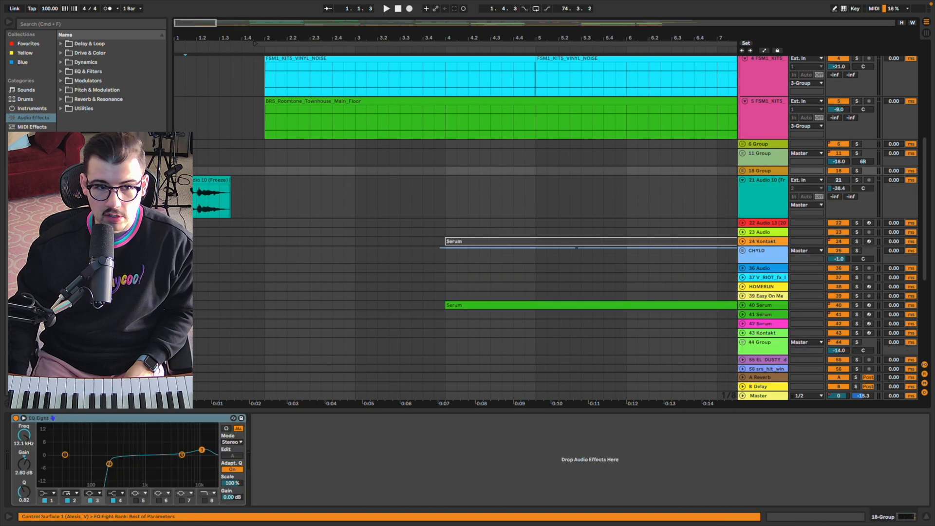
# Play the 21 Audio 10 (Freeze) track soloed from 1.1.3 with its volume raised to -12.6 dB.
pyautogui.press('Down')
pyautogui.press('space')
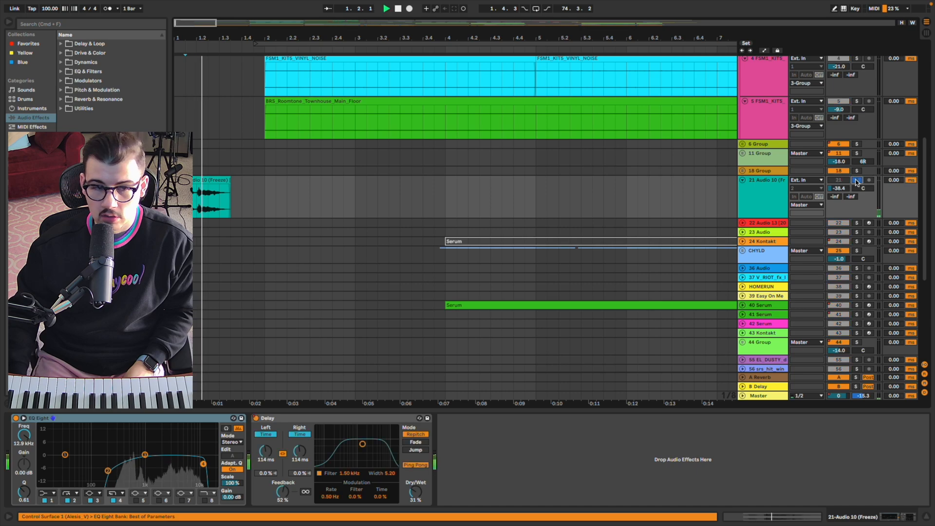
pyautogui.moveTo(849, 190)
pyautogui.mouseDown()
pyautogui.moveTo(848, 162)
pyautogui.moveTo(848, 191)
pyautogui.mouseUp()
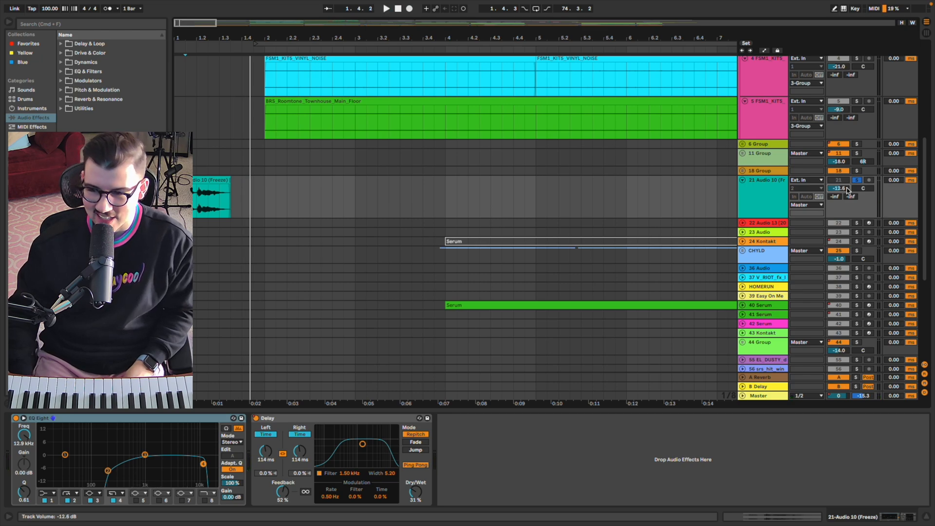
pyautogui.press('space')
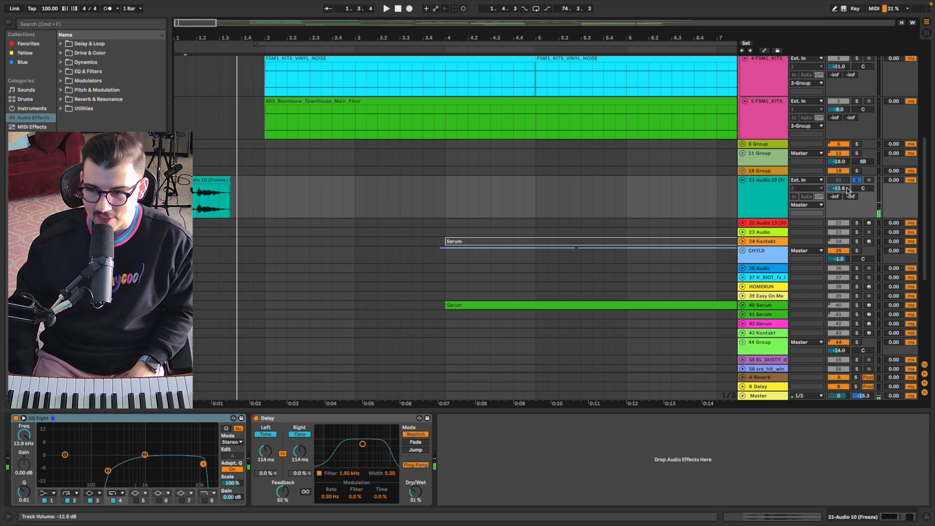
# Set the 21 Audio 10 (Freeze) track's volume to -38.4 dB, turn its solo off and fold it.
pyautogui.moveTo(849, 190); pyautogui.dragTo(848, 191)
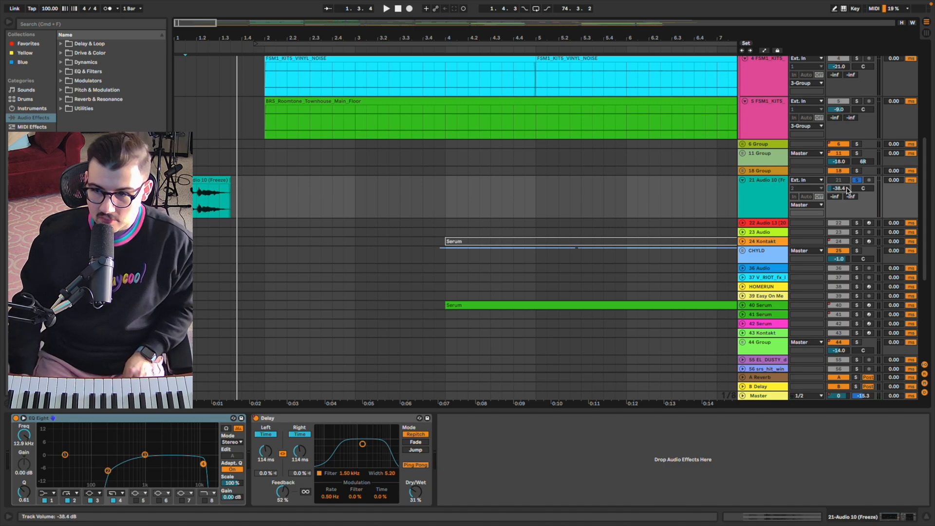
pyautogui.click(744, 180)
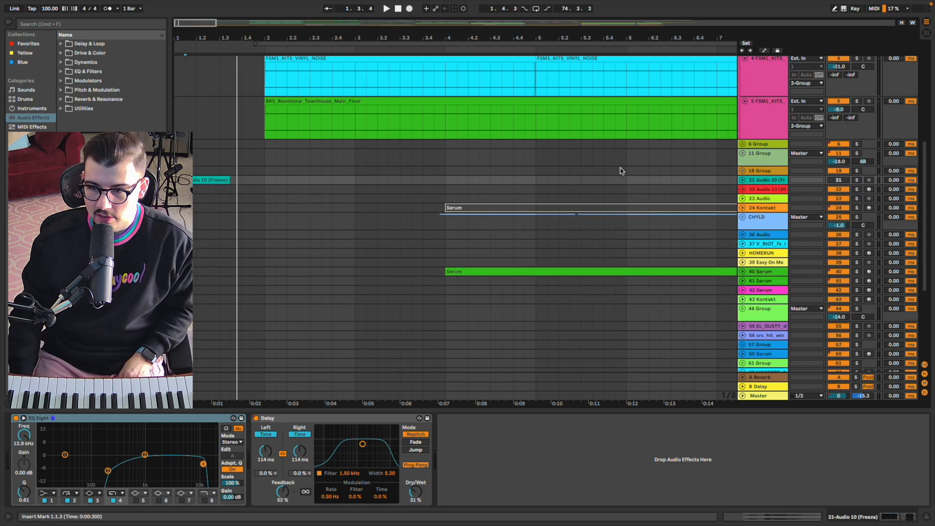
# Select the Audio 10 (Freeze) clip at the start of the song.
pyautogui.click(604, 171)
pyautogui.click(239, 181)
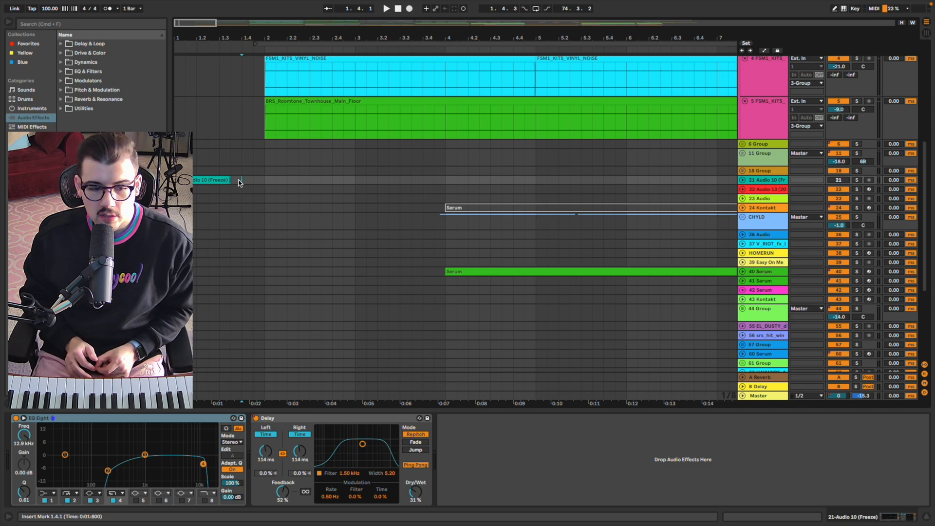
pyautogui.click(200, 181)
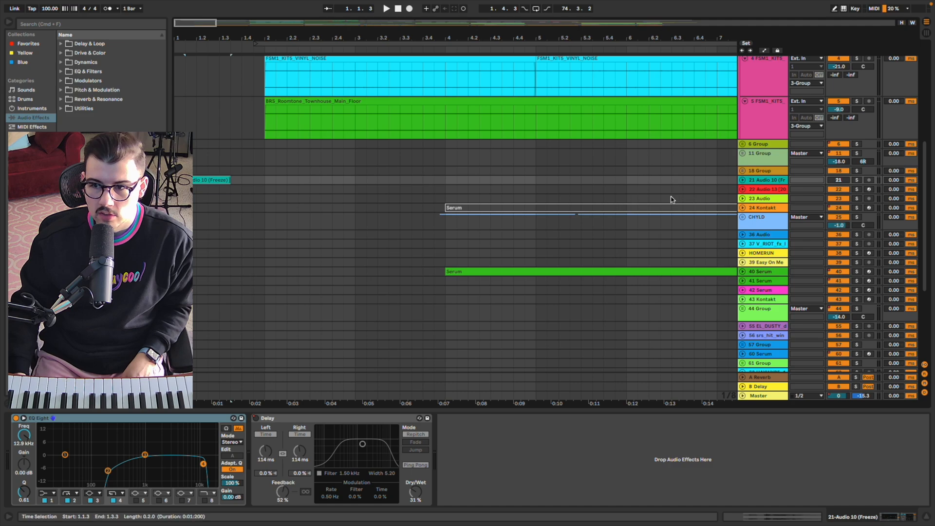
# Place the insert marker at 3.3.3 and unfold the 40 Serum track.
pyautogui.scroll(-1, 592, 189)
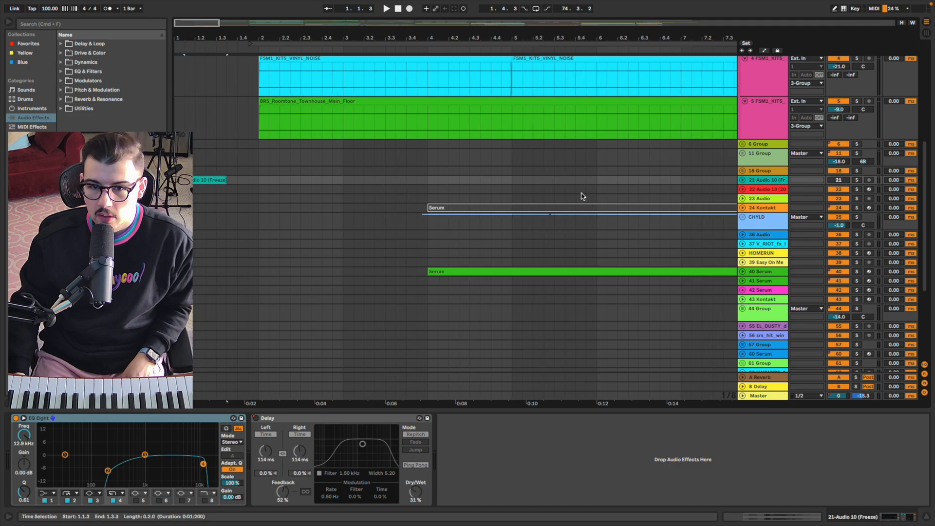
pyautogui.scroll(-2, 309, 174)
pyautogui.scroll(-3, 309, 173)
pyautogui.click(321, 198)
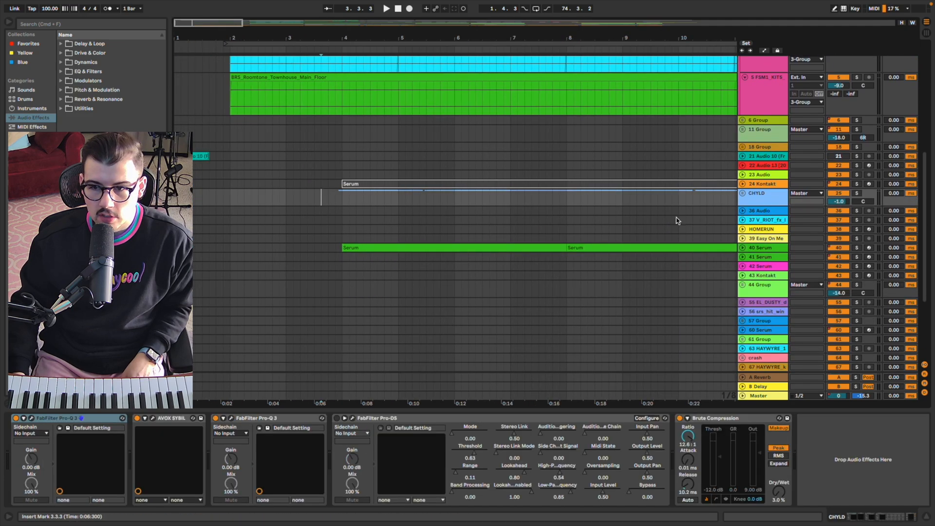
pyautogui.click(745, 248)
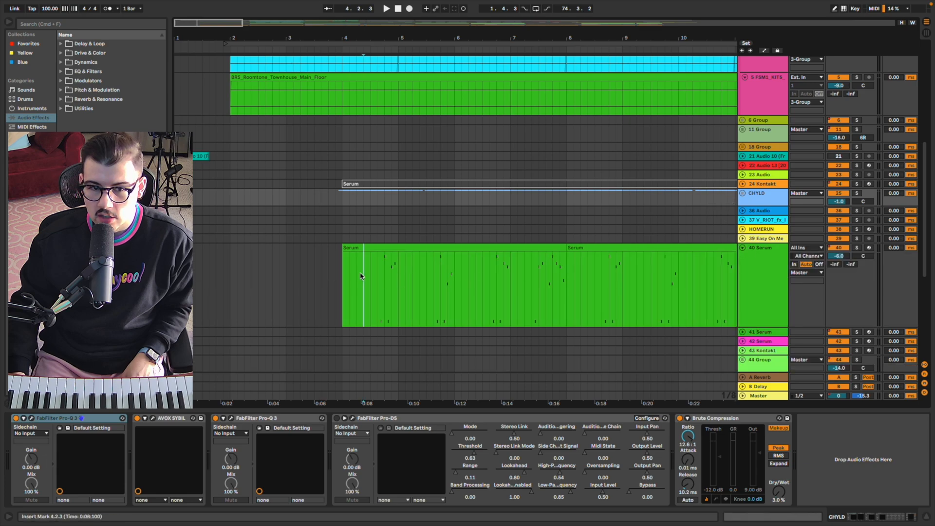
# Play the 40 Serum track soloed from 4.2.3 and look over its clips across the arrangement.
pyautogui.click(858, 249)
pyautogui.scroll(-5, 382, 301)
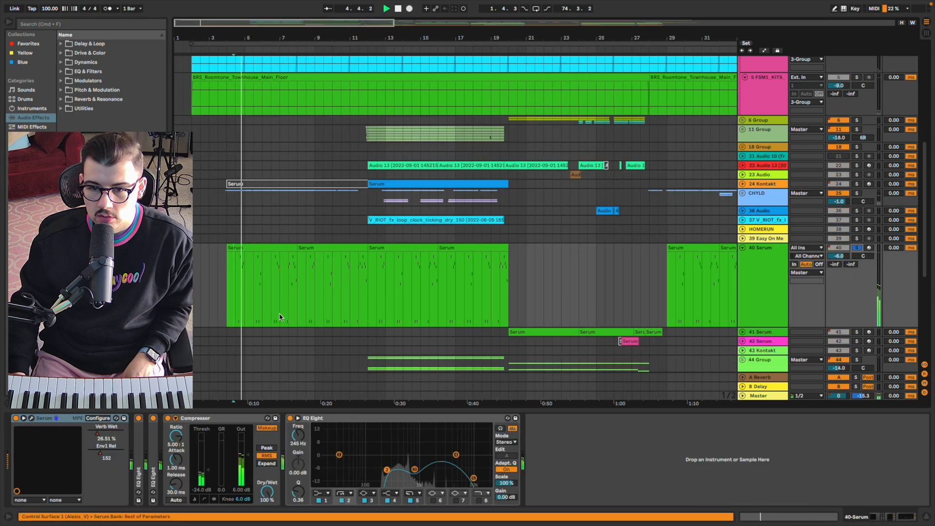
pyautogui.scroll(-4, 297, 315)
pyautogui.scroll(-3, 457, 229)
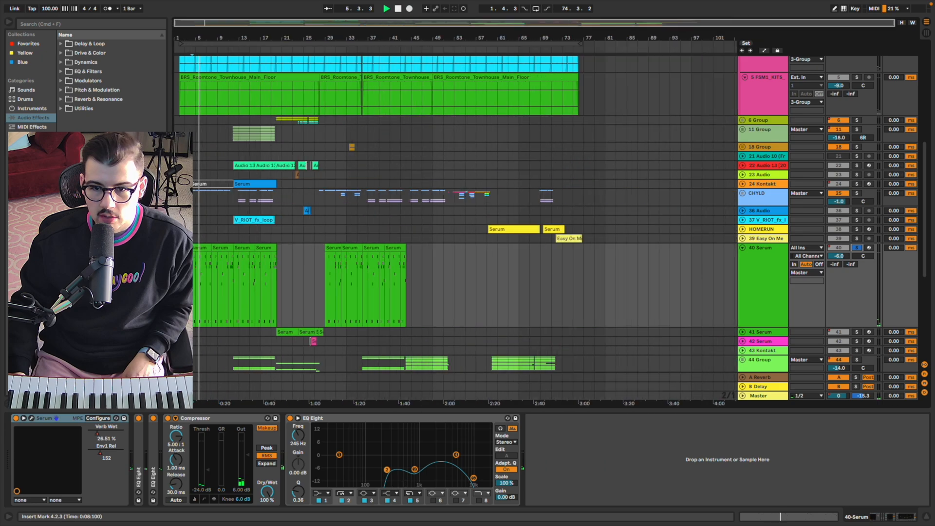
pyautogui.scroll(3, 192, 282)
pyautogui.moveTo(188, 282); pyautogui.dragTo(501, 273)
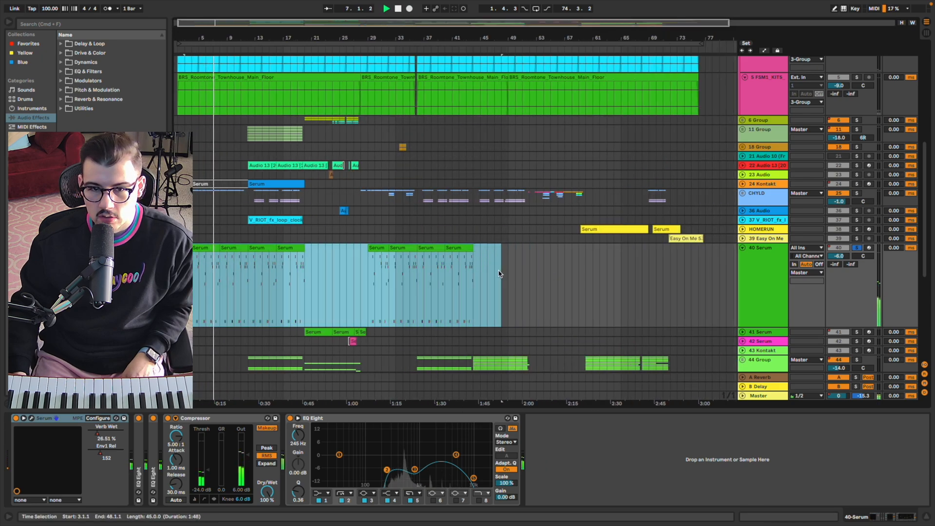
pyautogui.click(273, 291)
pyautogui.scroll(5, 285, 314)
pyautogui.scroll(-1, 284, 313)
pyautogui.scroll(-1, 285, 312)
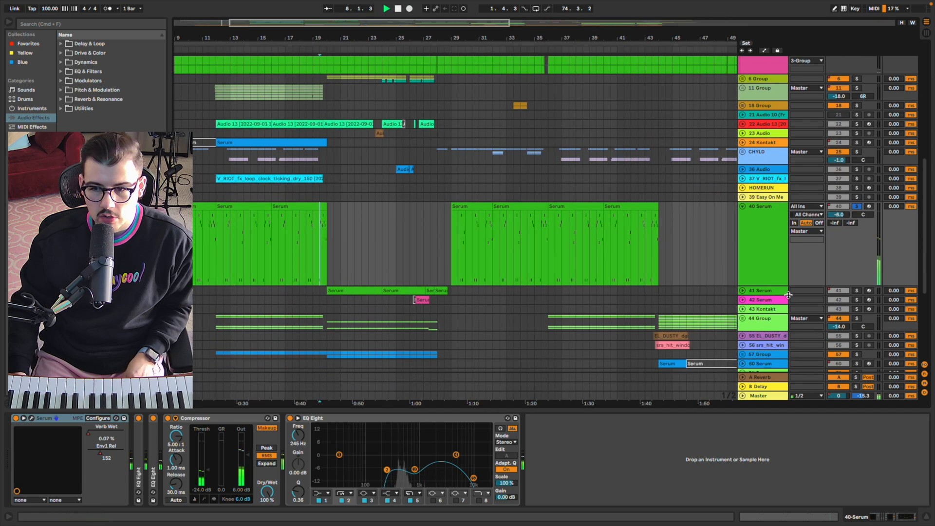
# Unfold the 41 Serum track, solo it together with 40 Serum, and place the insert marker at 30.1.1.
pyautogui.click(742, 291)
pyautogui.keyDown('super'); pyautogui.click(857, 291); pyautogui.keyUp('super')
pyautogui.scroll(-5, 545, 329)
pyautogui.hscroll(-2, 516, 333)
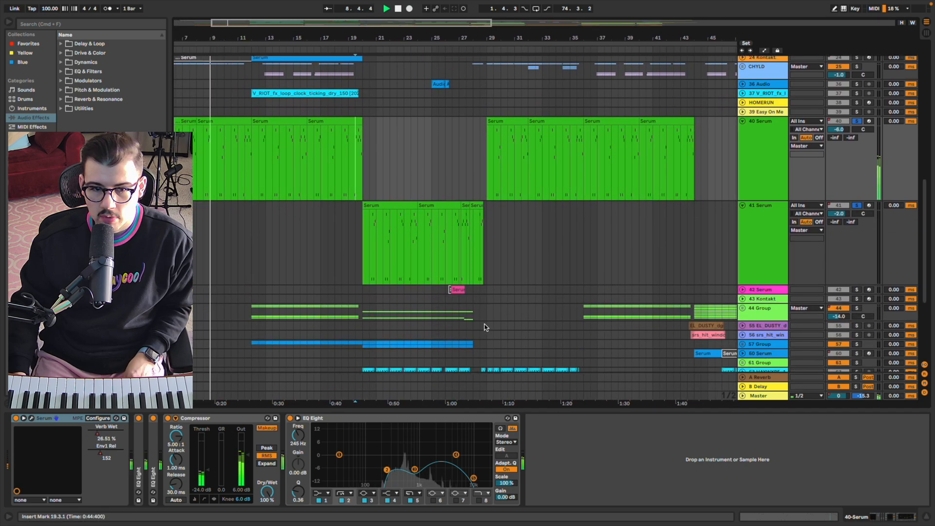
pyautogui.click(375, 260)
pyautogui.moveTo(351, 256); pyautogui.dragTo(533, 241)
pyautogui.click(498, 241)
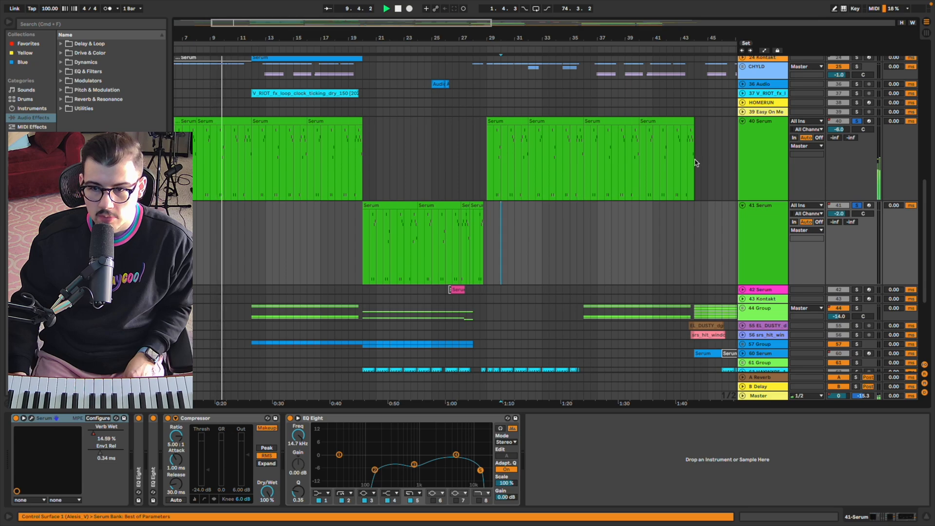
# Stop playback, view the CHYLD presets in the 40 Serum track's Serum plug-in, and close the plug-in.
pyautogui.click(764, 149)
pyautogui.press('space')
pyautogui.click(31, 419)
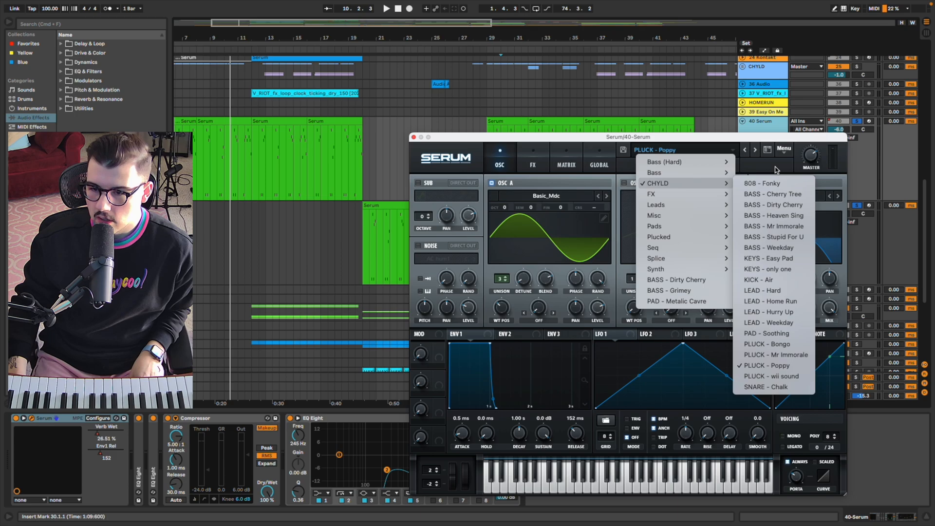
pyautogui.click(774, 170)
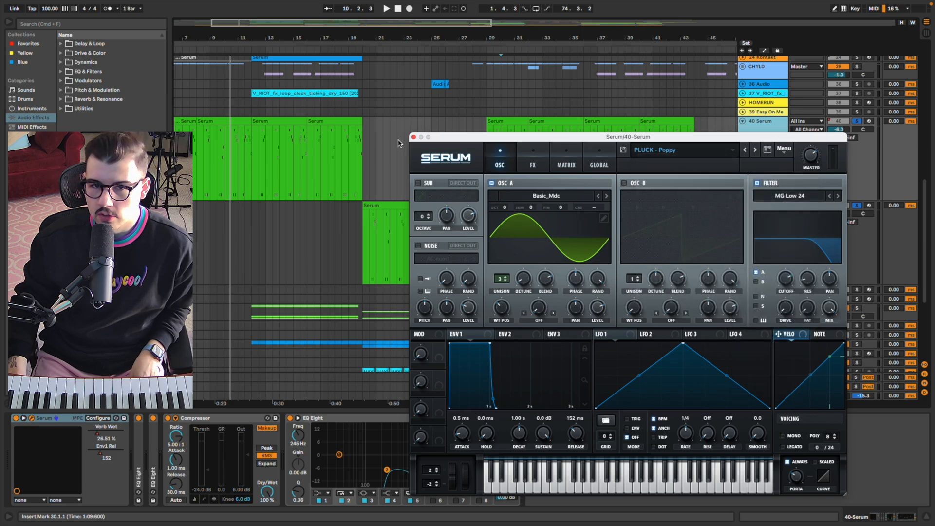
pyautogui.click(413, 137)
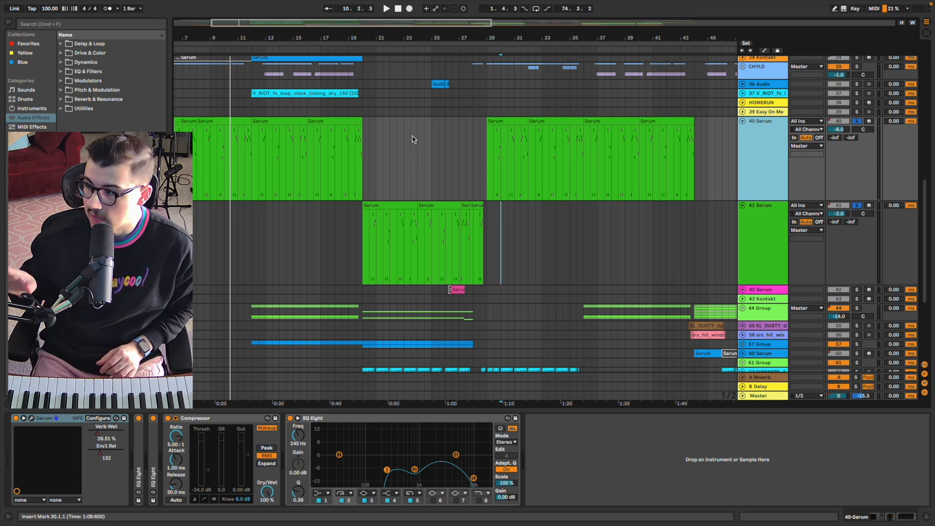
# Reopen the 40 Serum plug-in, look through the lead presets in the CHYLD folder, and close it again.
pyautogui.click(32, 418)
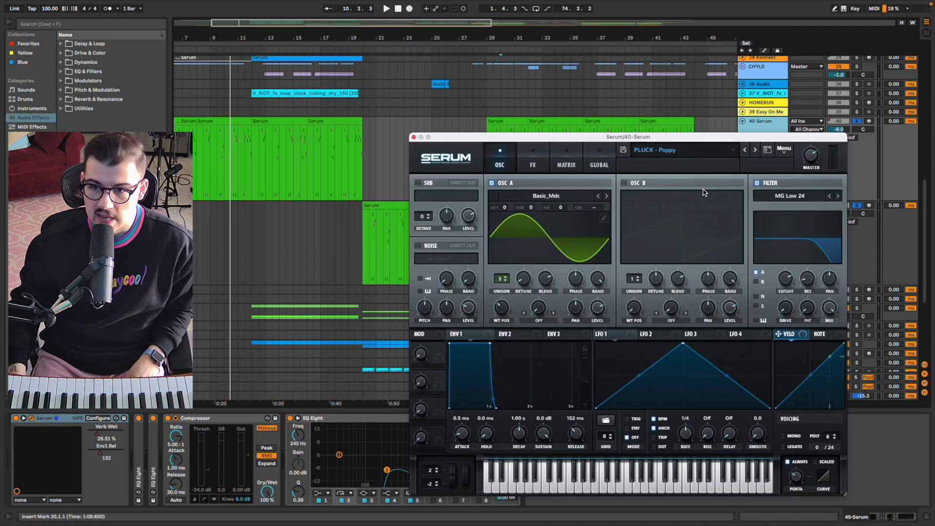
pyautogui.click(711, 152)
pyautogui.moveTo(723, 183)
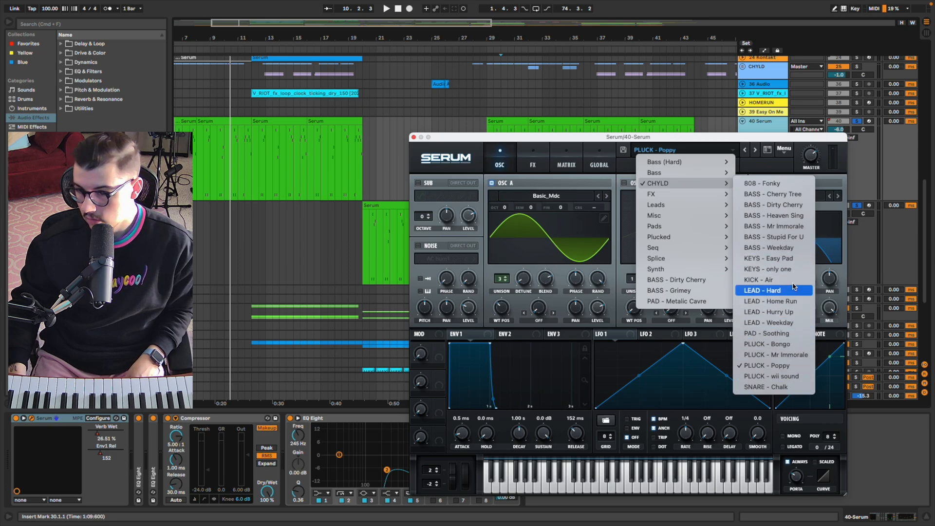
pyautogui.click(474, 129)
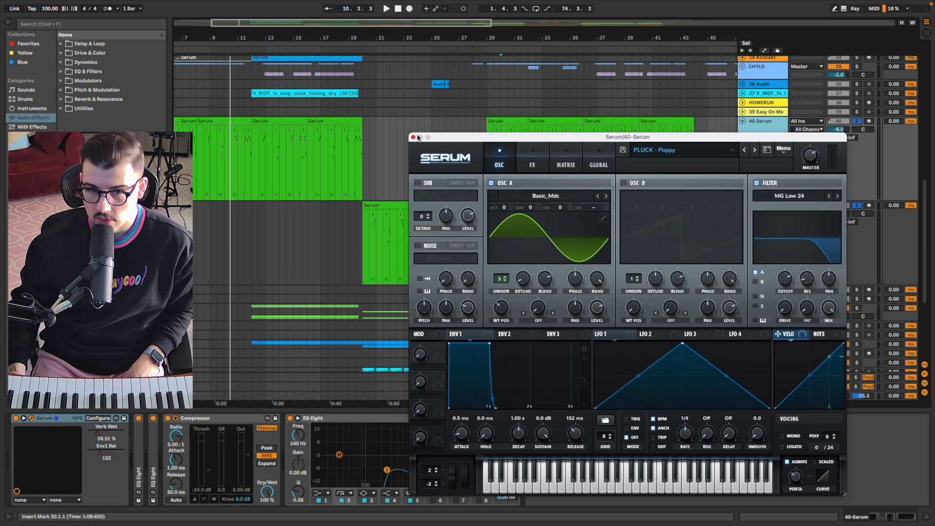
pyautogui.click(719, 149)
pyautogui.moveTo(721, 184)
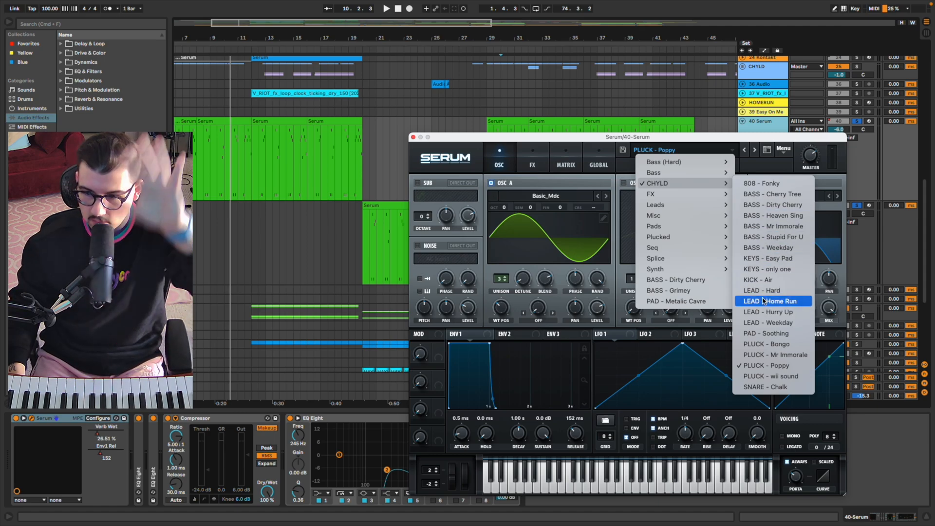
pyautogui.click(415, 138)
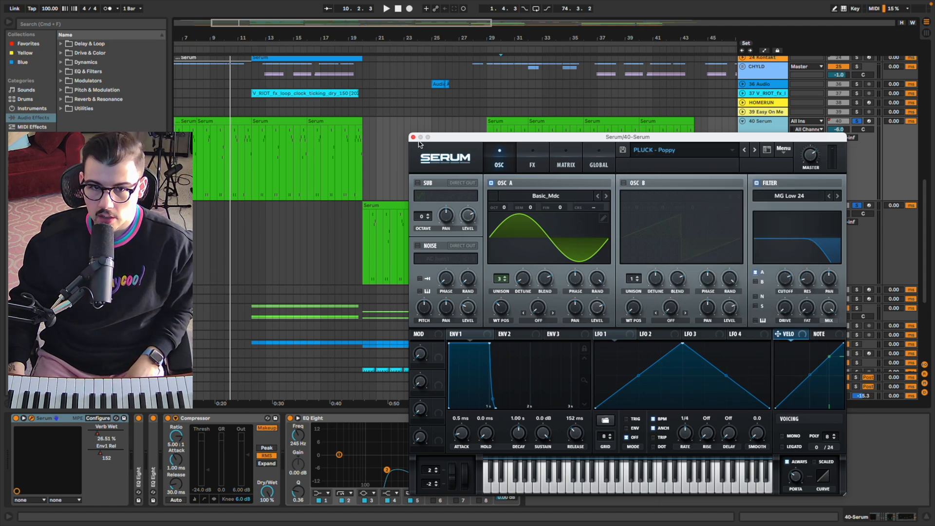
pyautogui.click(414, 137)
# Play the soloed Serum tracks from 4.2.1 and show the 40 Serum track's Verb Wet automation.
pyautogui.press('space')
pyautogui.click(245, 150)
pyautogui.press('space')
pyautogui.hscroll(-3, 195, 153)
pyautogui.scroll(5, 194, 153)
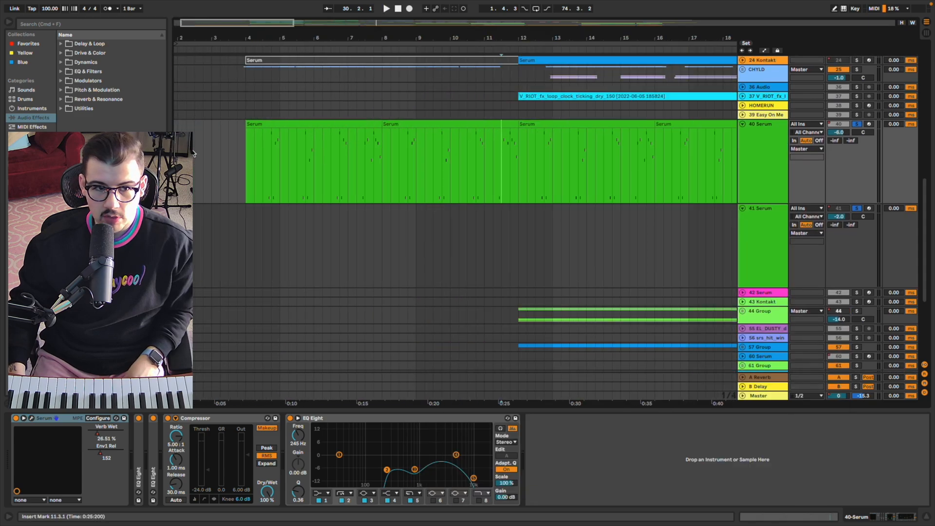
pyautogui.press('a')
pyautogui.click(97, 432)
pyautogui.scroll(-2, 341, 336)
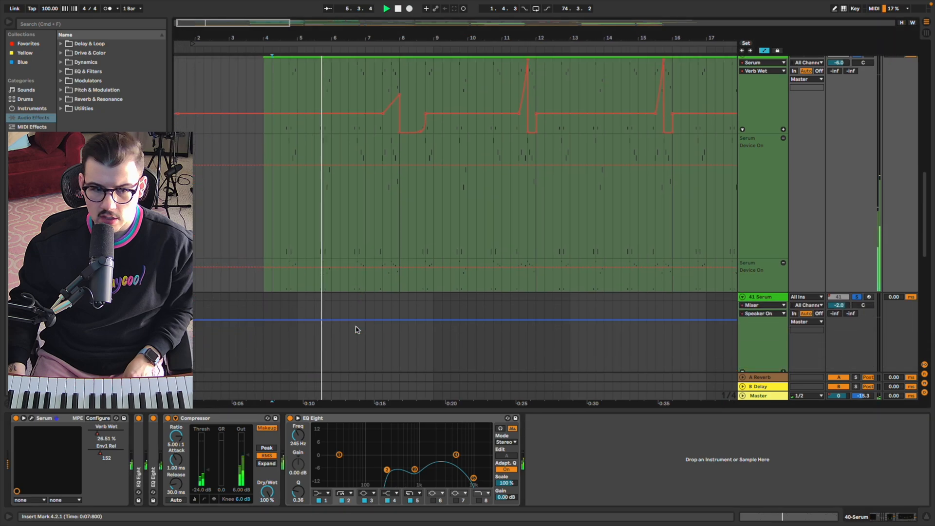
pyautogui.scroll(5, 355, 328)
pyautogui.scroll(3, 340, 307)
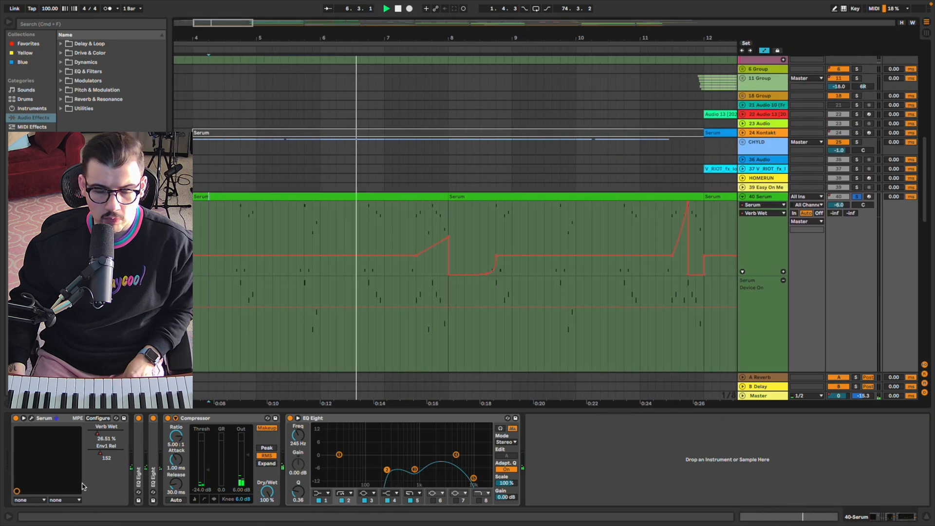
# Put the Verb Wet envelope in its own automation lane and show Env1 Rel in the 40 Serum track's main lane.
pyautogui.click(784, 272)
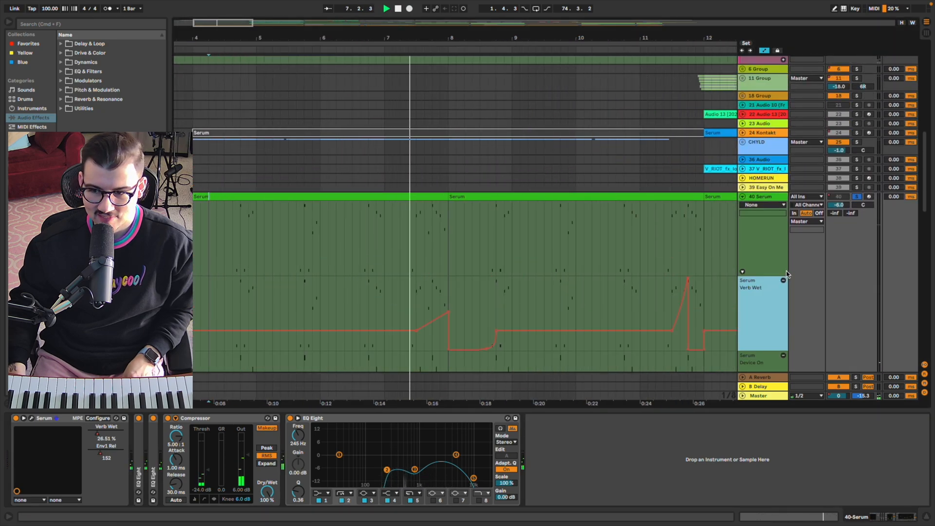
pyautogui.click(102, 455)
# Examine the 40 Serum track's Verb Wet and Env1 Rel automation during playback, focusing on the reverb rise before bar 12, and stop.
pyautogui.scroll(-10, 408, 278)
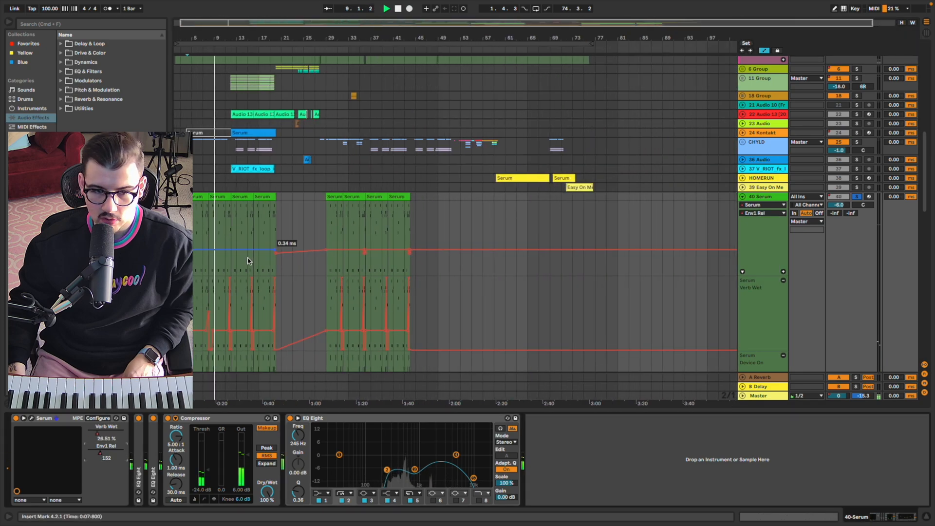
pyautogui.scroll(6, 283, 268)
pyautogui.scroll(6, 286, 272)
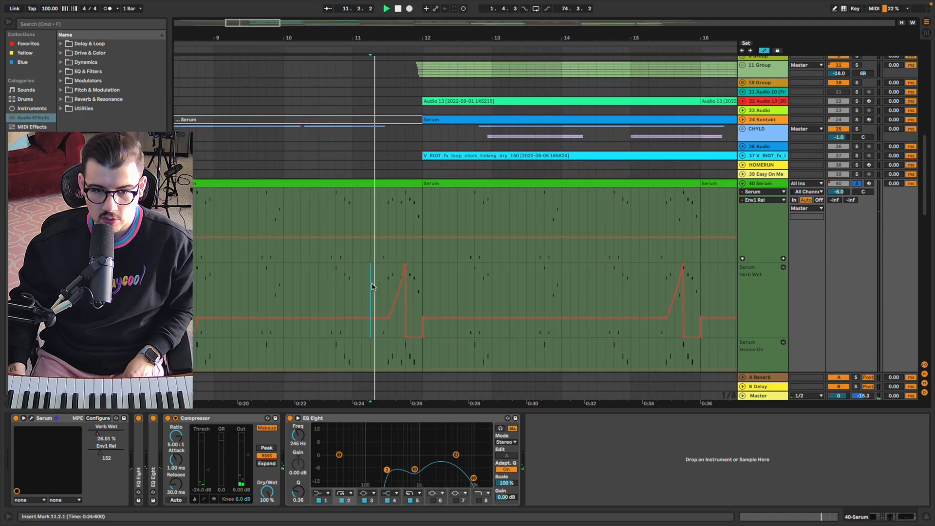
pyautogui.scroll(3, 383, 286)
pyautogui.scroll(-2, 382, 286)
pyautogui.scroll(-1, 469, 299)
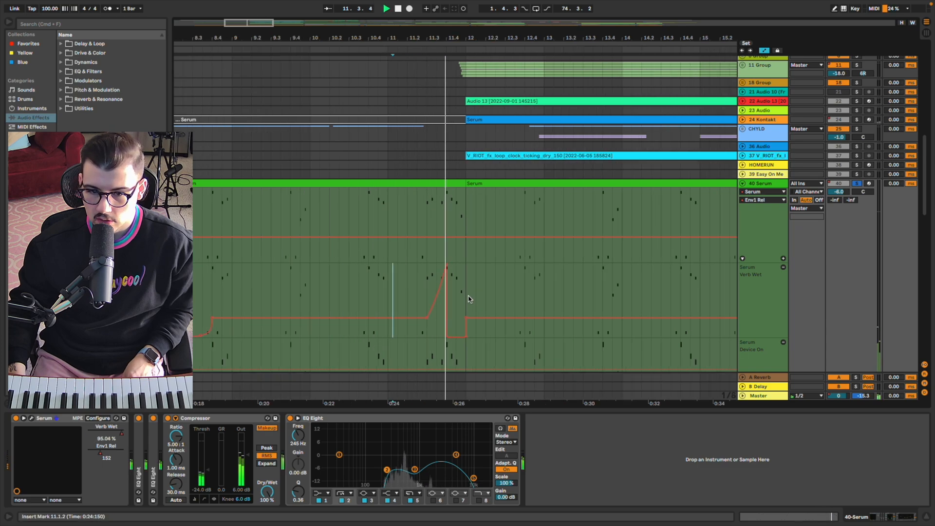
pyautogui.scroll(-4, 469, 299)
pyautogui.scroll(-3, 468, 299)
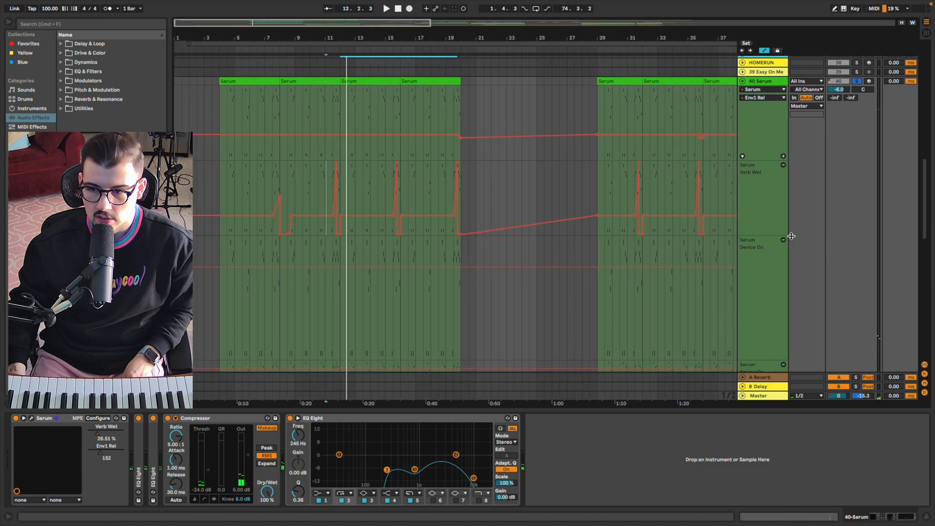
# Remove the Device On automation lanes from the 40 Serum track and fold the track.
pyautogui.click(784, 240)
pyautogui.click(784, 241)
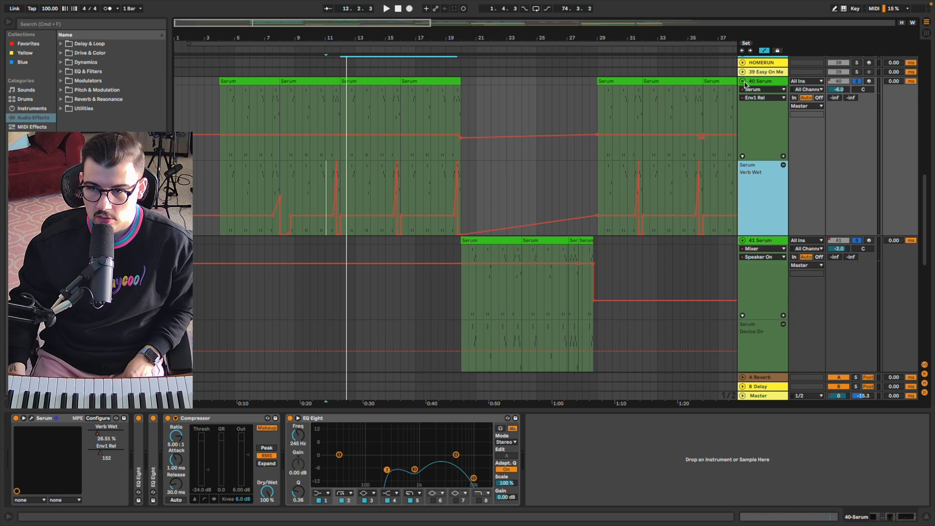
pyautogui.click(743, 82)
# Start playback from 9.1.1, hide the automation and unfold the 40 Serum track.
pyautogui.click(296, 104)
pyautogui.press('space')
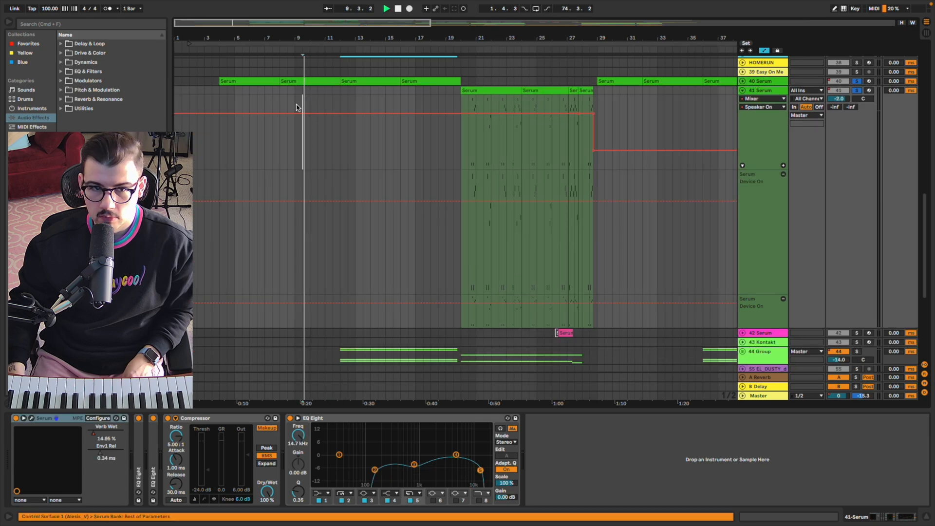
pyautogui.press('a')
pyautogui.scroll(3, 296, 119)
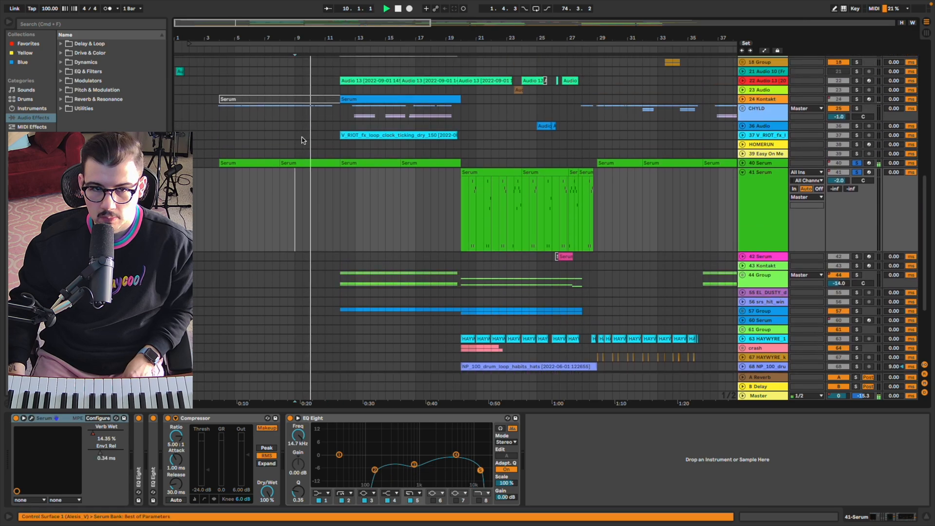
pyautogui.scroll(2, 312, 208)
pyautogui.click(743, 163)
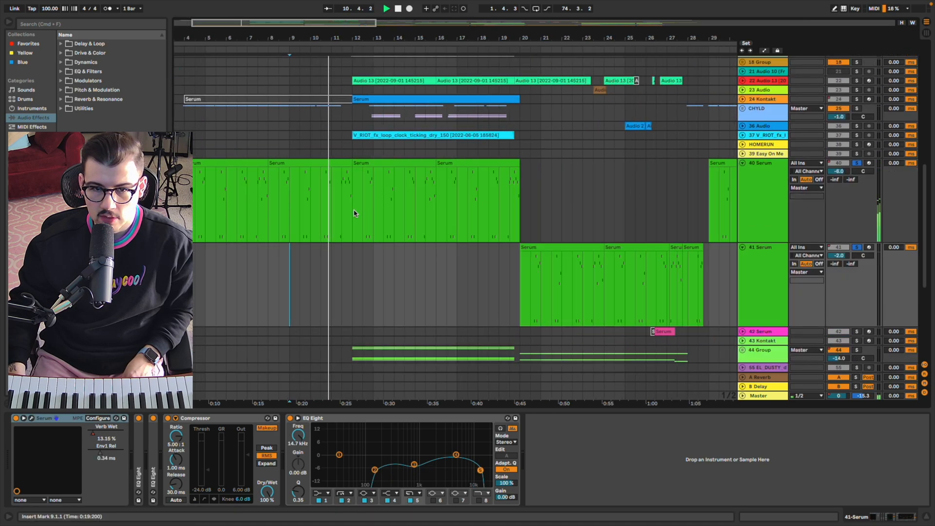
# Play the soloed Serum tracks from 19.1.1 through the change from 40 Serum to 41 Serum.
pyautogui.scroll(2, 463, 215)
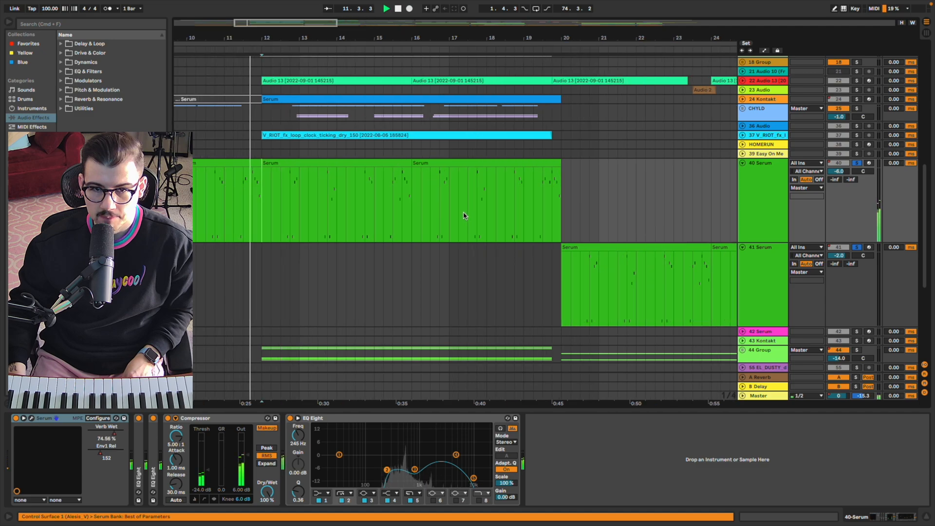
pyautogui.click(525, 199)
pyautogui.hscroll(5, 487, 225)
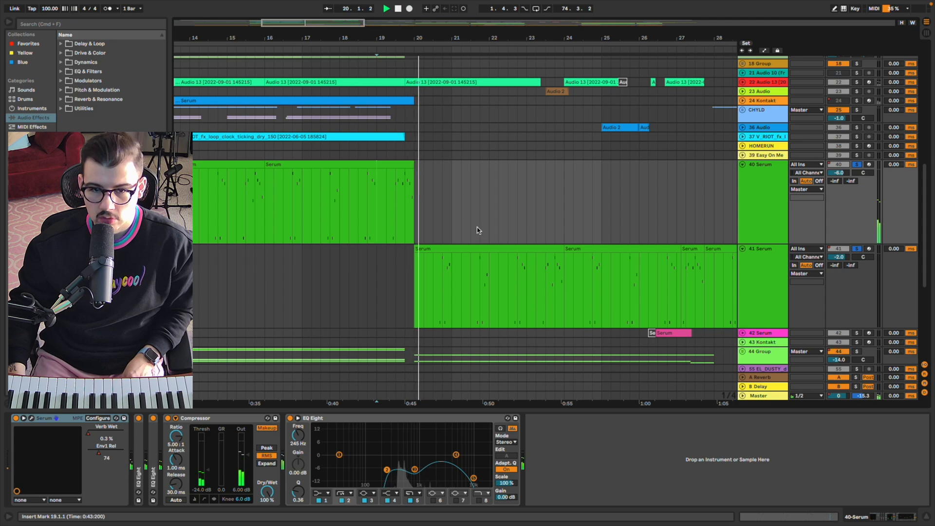
# Turn off the Serum tracks' solos, play the full mix from 18.2.1 past bar 20, and stop.
pyautogui.click(349, 233)
pyautogui.press('space')
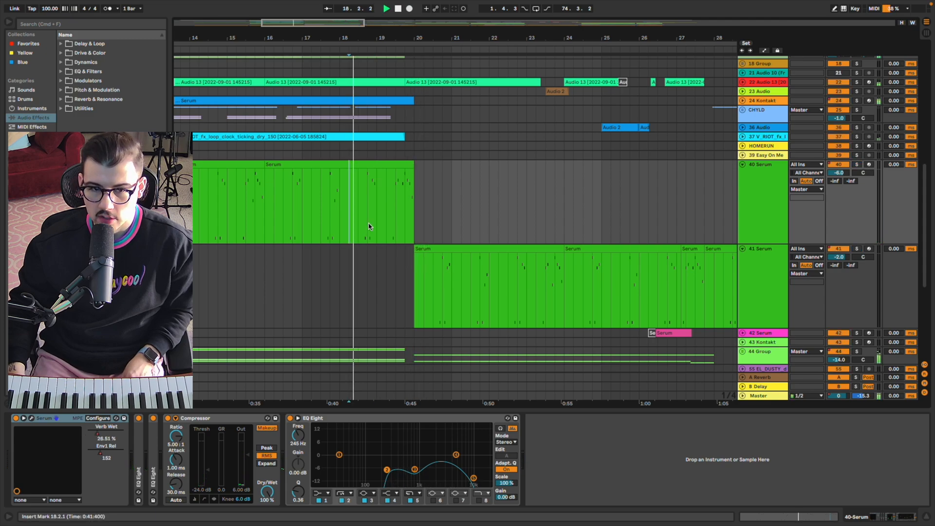
pyautogui.scroll(2, 371, 226)
pyautogui.hscroll(3, 371, 226)
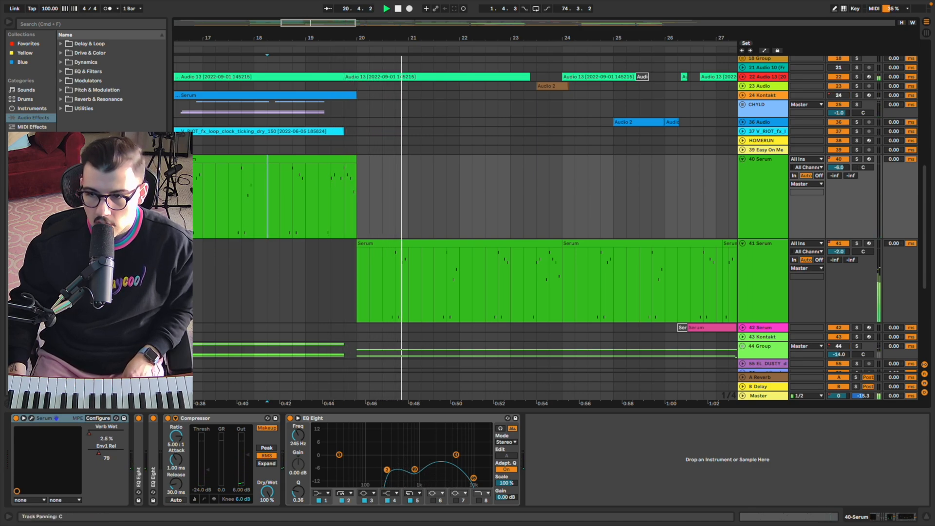
pyautogui.press('space')
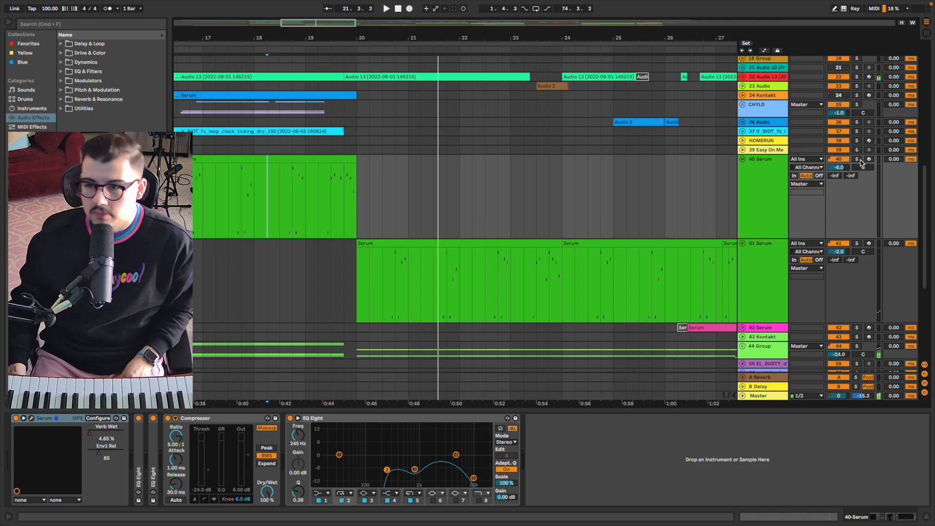
# Solo the 41 Serum track and play it from 20.1.1.
pyautogui.click(354, 276)
pyautogui.press('space')
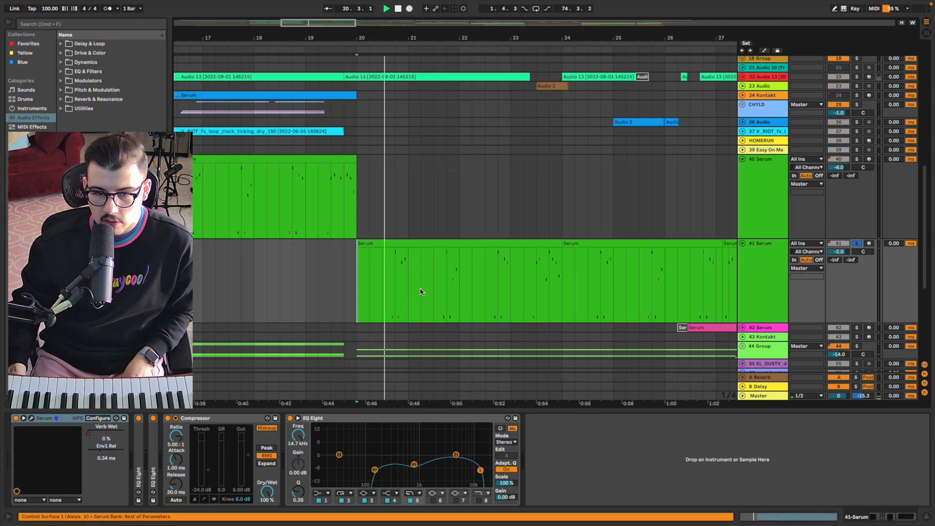
pyautogui.hscroll(2, 561, 290)
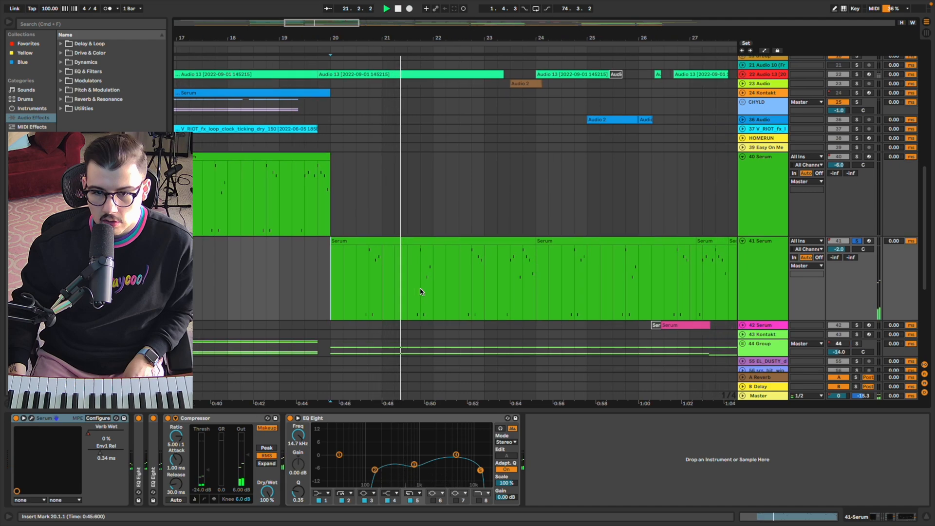
pyautogui.click(753, 274)
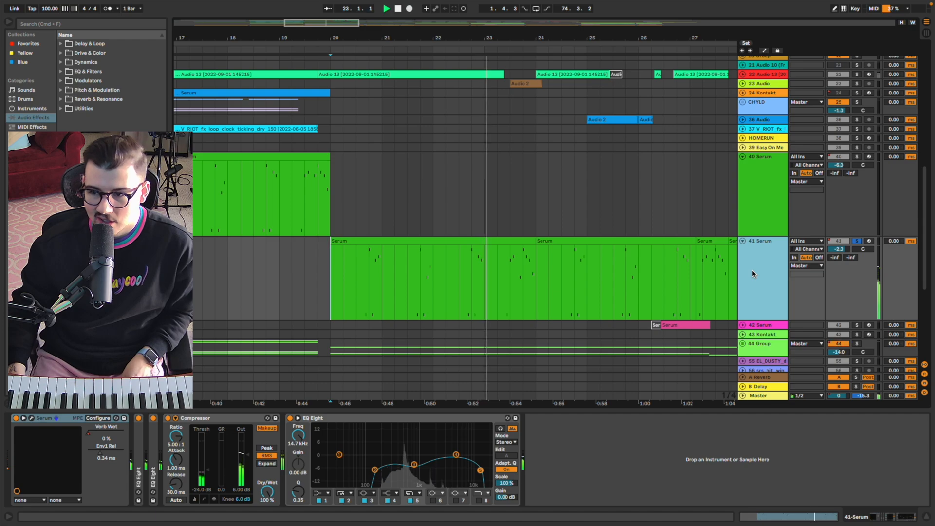
pyautogui.scroll(-3, 536, 278)
pyautogui.hscroll(4, 536, 279)
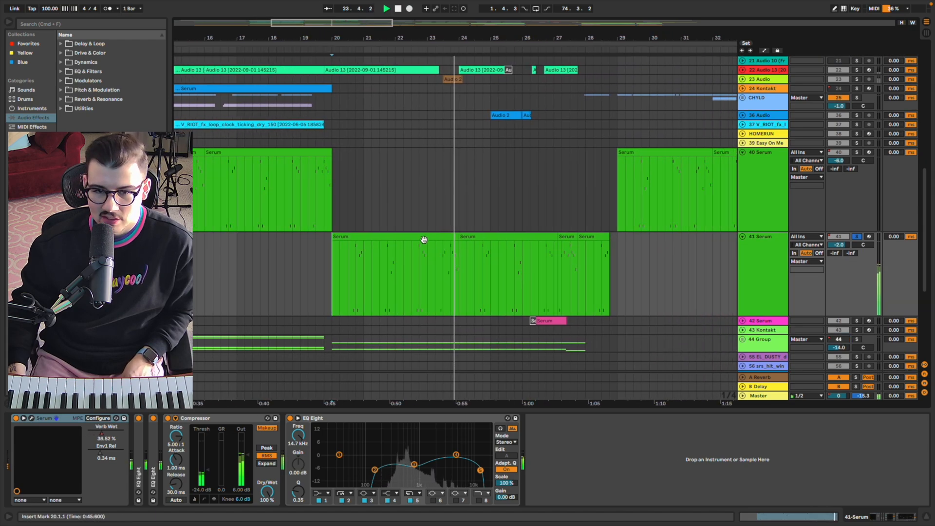
# Open the 41 Serum clip that starts at bar 20 in the note editor and play its notes.
pyautogui.doubleClick(423, 237)
pyautogui.scroll(-1, 410, 231)
pyautogui.scroll(-1, 411, 235)
pyautogui.click(453, 374)
pyautogui.press('space')
pyautogui.press('space')
# Try all notes of the open 41 Serum clip an octave lower, and shift them up by octaves again.
pyautogui.press('super+a')
pyautogui.hotkey('shift', 'Down')
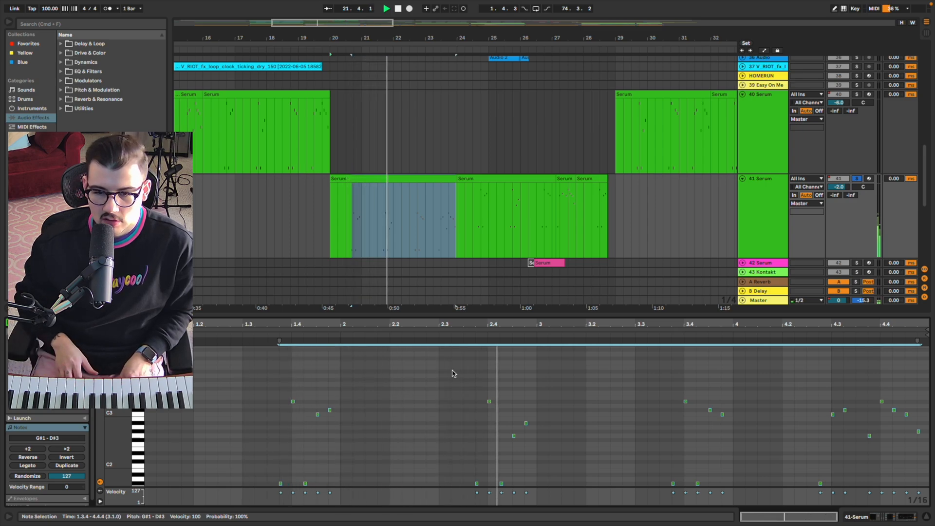
pyautogui.hotkey('shift', 'Up')
pyautogui.hotkey('shift', 'Up')
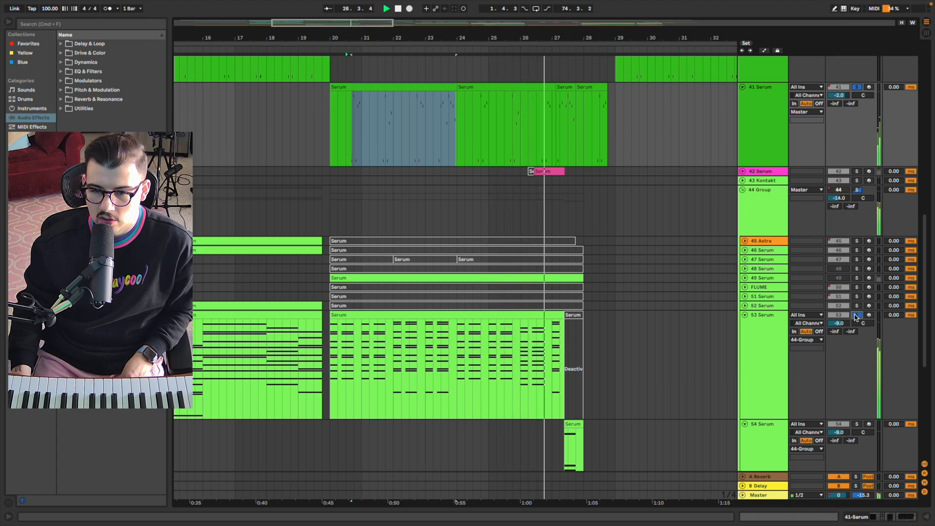
# Stop the combined playback with the 44 Group chords, and play only the soloed 41 Serum track from 20.3.1.
pyautogui.scroll(3, 719, 280)
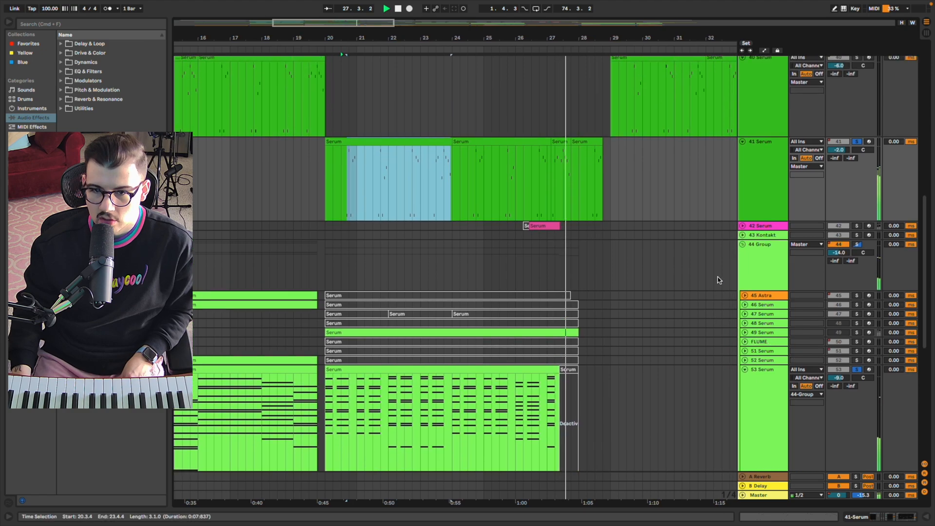
pyautogui.press('space')
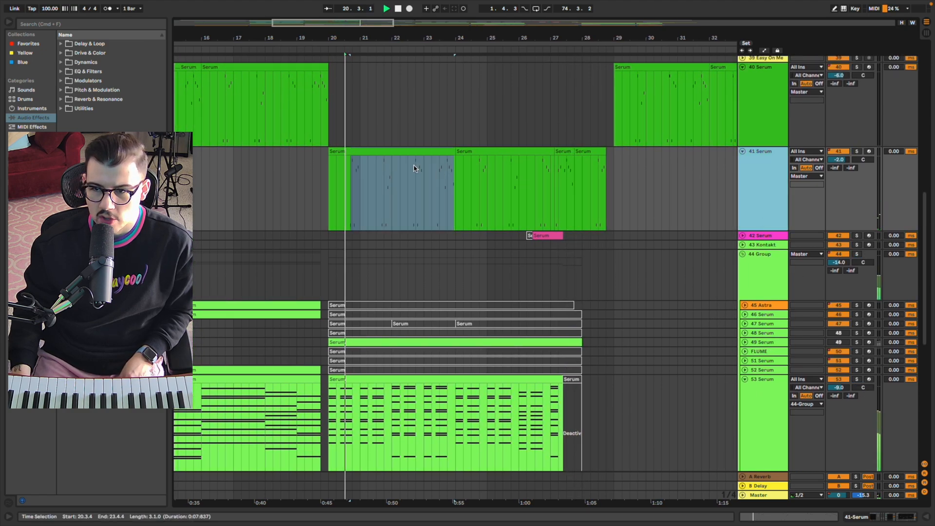
pyautogui.click(310, 173)
pyautogui.click(857, 152)
pyautogui.press('space')
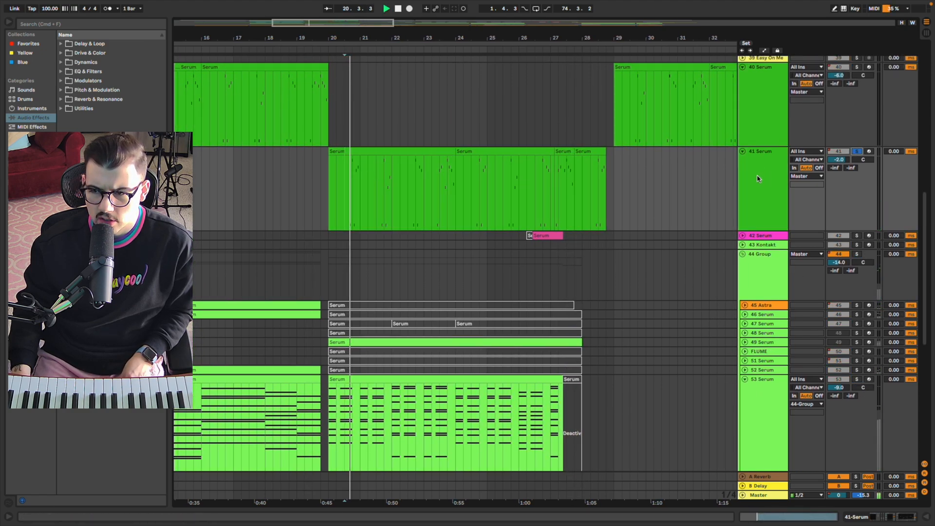
# Show the 41 Serum track's automation and display the curve of Serum's Verb Wet parameter.
pyautogui.click(758, 177)
pyautogui.press('a')
pyautogui.press('a')
pyautogui.doubleClick(750, 181)
pyautogui.press('a')
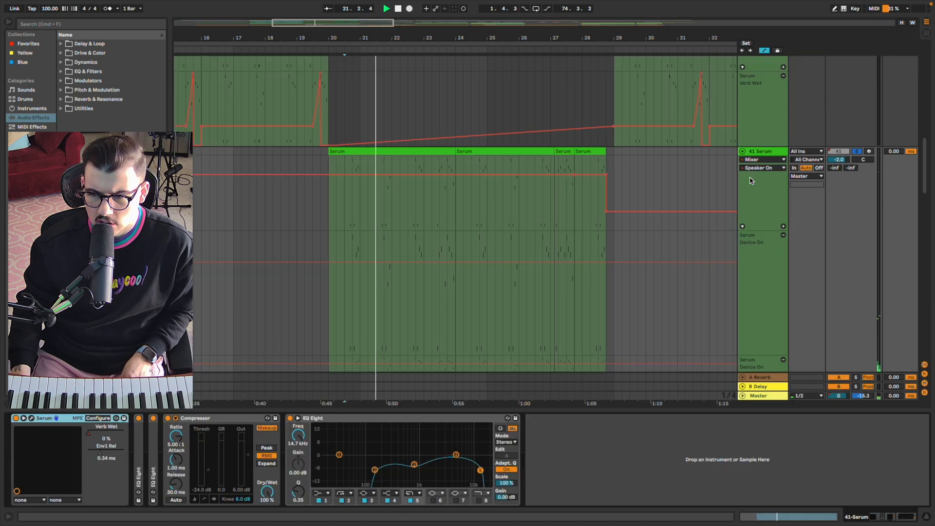
pyautogui.click(89, 432)
pyautogui.press('a')
pyautogui.press('a')
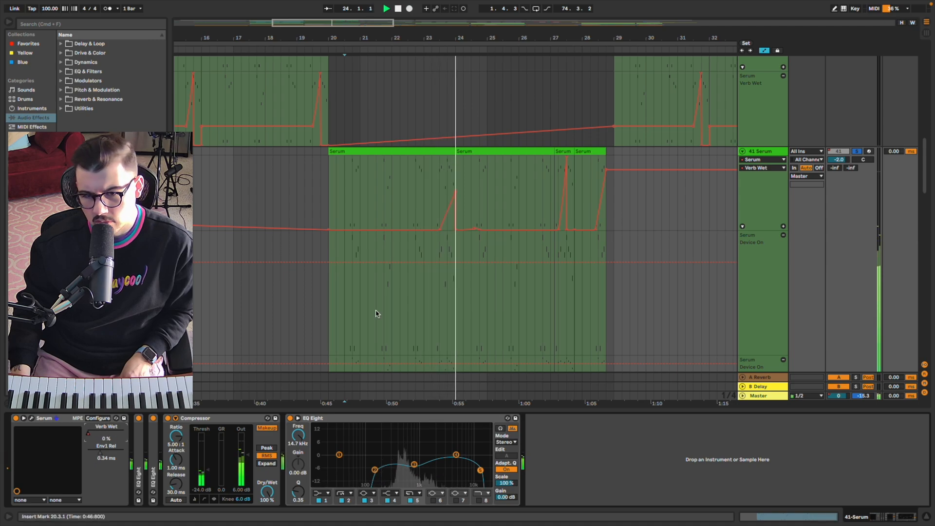
# Examine the small Verb Wet bump between bars 24 and 25 on 41 Serum, and reduce the automation lane's height slightly.
pyautogui.scroll(5, 512, 228)
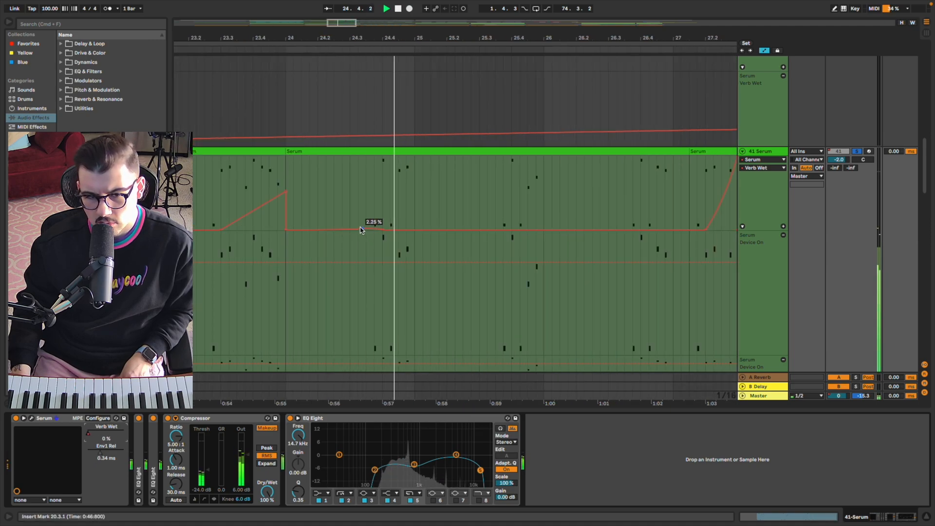
pyautogui.scroll(4, 380, 237)
pyautogui.moveTo(405, 217); pyautogui.dragTo(528, 218)
pyautogui.click(530, 217)
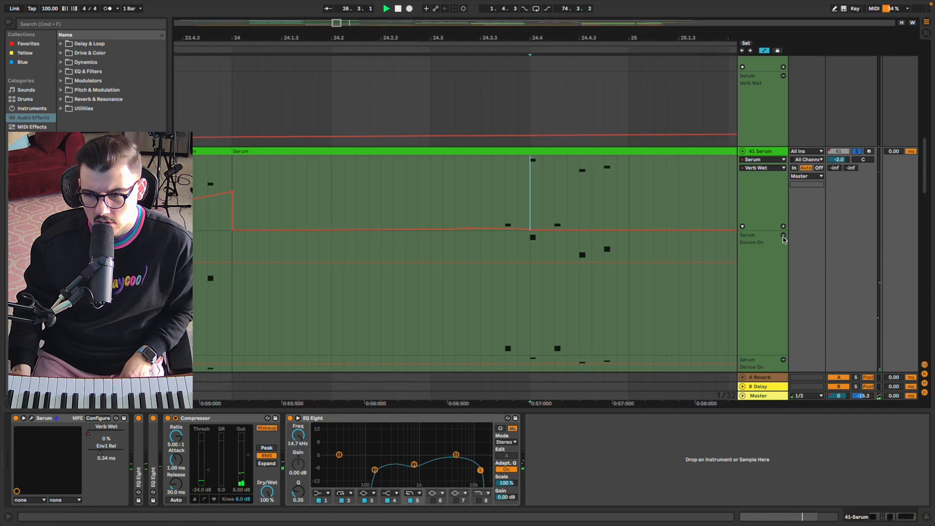
pyautogui.moveTo(774, 230)
pyautogui.mouseDown()
pyautogui.moveTo(774, 344)
pyautogui.moveTo(773, 220)
pyautogui.mouseUp()
# Turn off the 41 Serum solo and play the full mix from bar 28 through the closing Verb Wet rise.
pyautogui.scroll(-6, 610, 186)
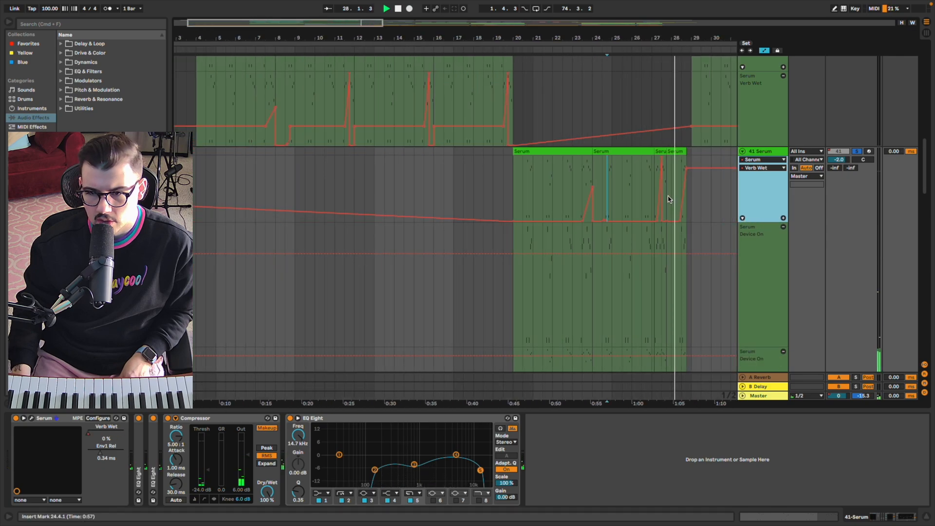
pyautogui.click(674, 184)
pyautogui.scroll(6, 674, 184)
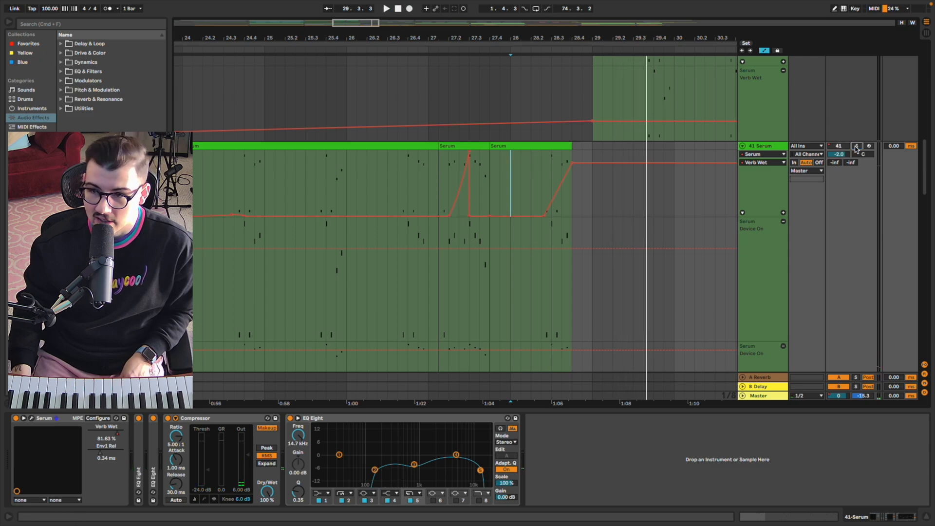
pyautogui.press('space')
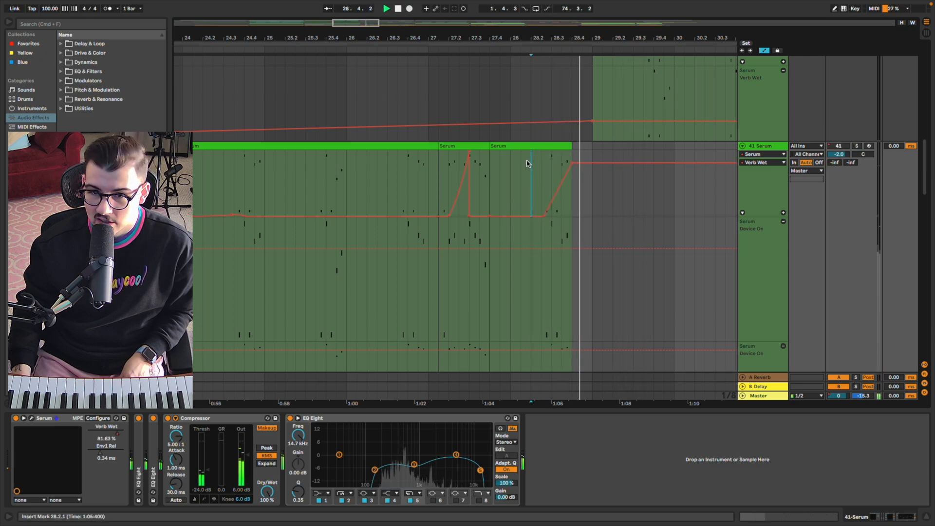
pyautogui.click(522, 166)
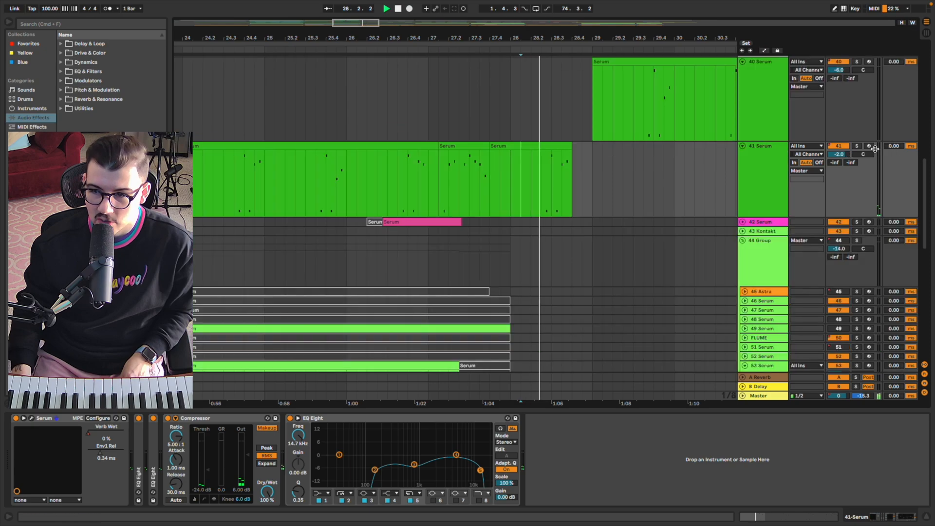
# Hide the automation and play the full mix across bar 28, starting just before the bar line.
pyautogui.press('a')
pyautogui.press('a')
pyautogui.press('a')
pyautogui.click(493, 121)
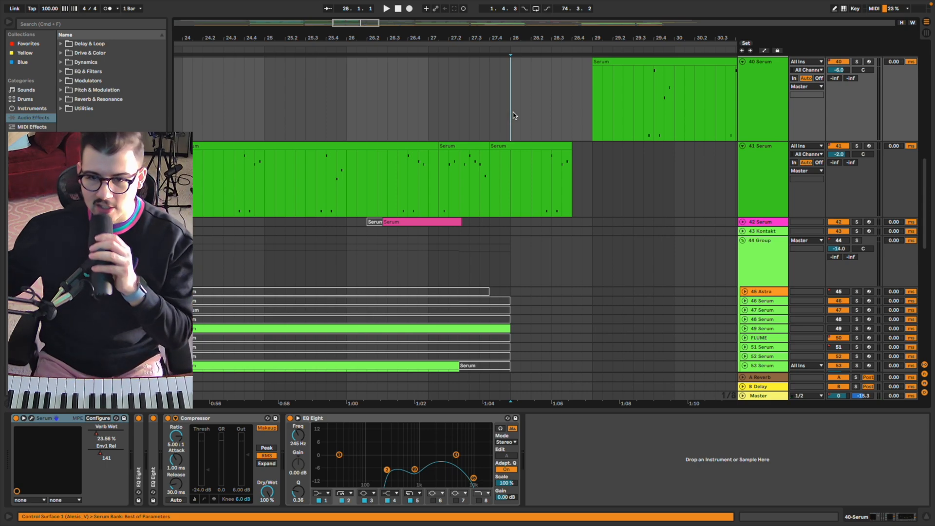
pyautogui.click(514, 116)
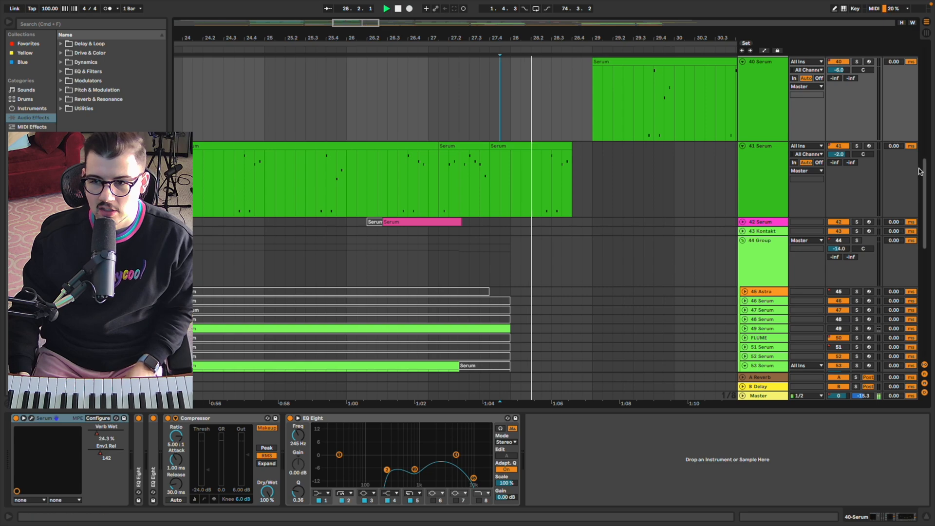
# Fold the 41 Serum track and stop playback.
pyautogui.click(750, 150)
pyautogui.click(743, 146)
pyautogui.scroll(-4, 673, 167)
pyautogui.scroll(-1, 563, 204)
pyautogui.press('space')
# Unfold and solo the 42 Serum track, and play its clip from 26.1.1.
pyautogui.click(519, 157)
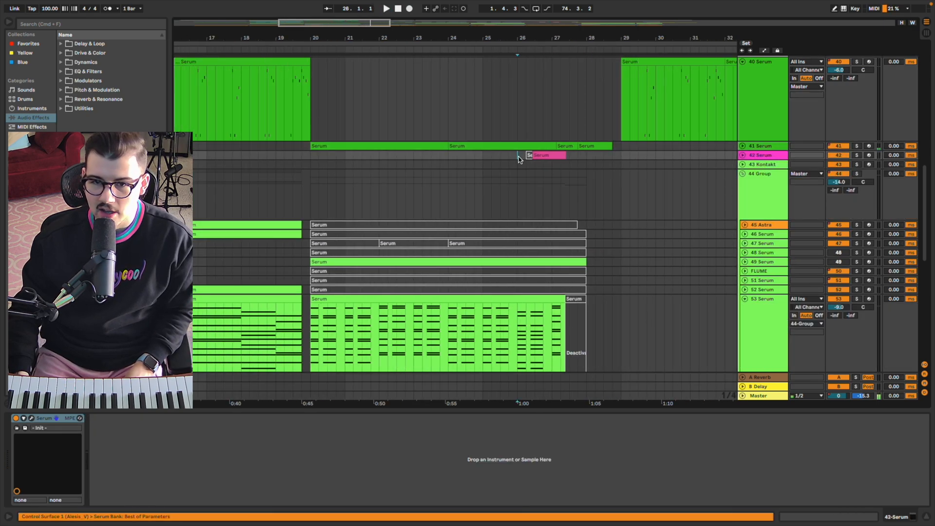
pyautogui.click(742, 155)
pyautogui.press('space')
pyautogui.click(857, 155)
pyautogui.click(778, 163)
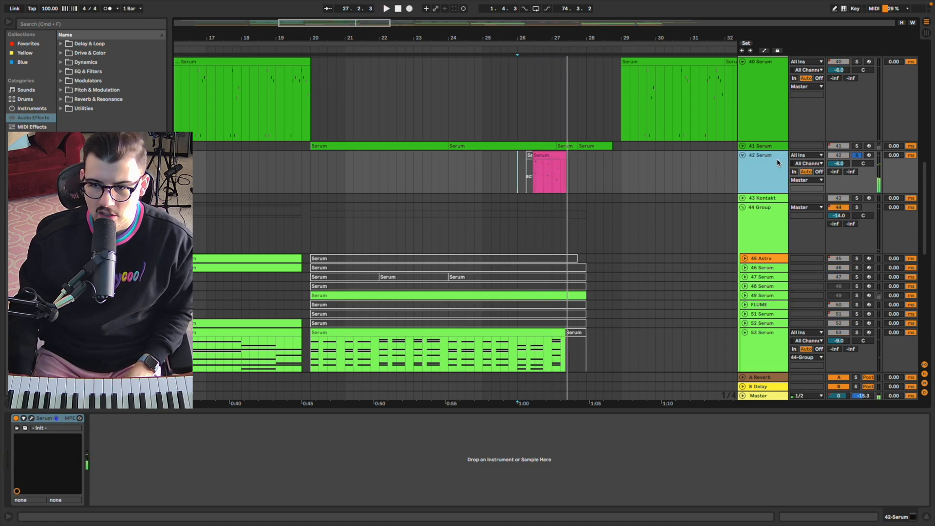
# Open the Serum instrument of the 42 Serum track and play the selected pink clip with it.
pyautogui.click(32, 419)
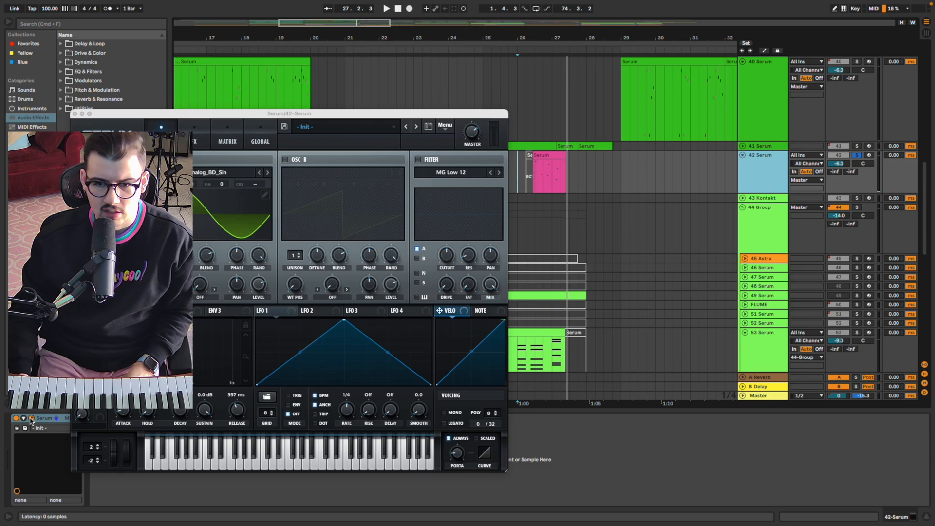
pyautogui.click(548, 155)
pyautogui.scroll(5, 547, 155)
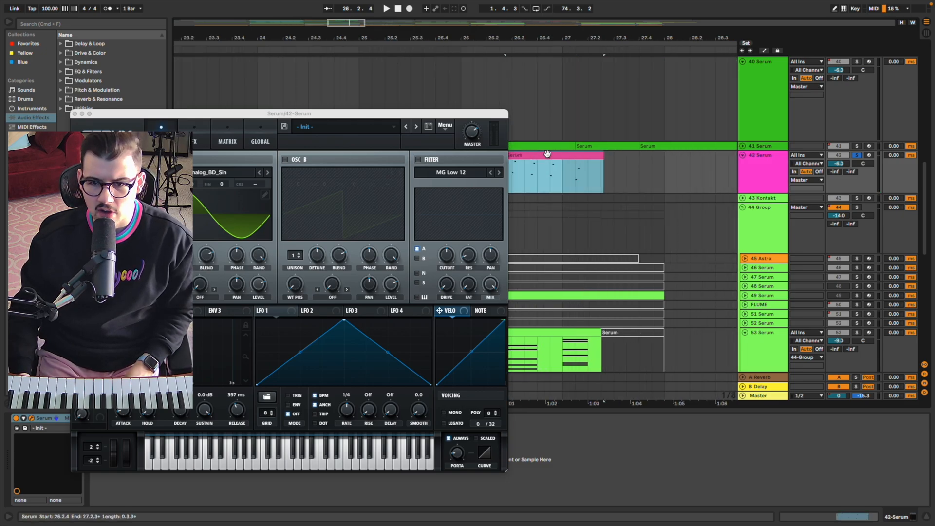
pyautogui.hscroll(-2, 548, 173)
pyautogui.press('space')
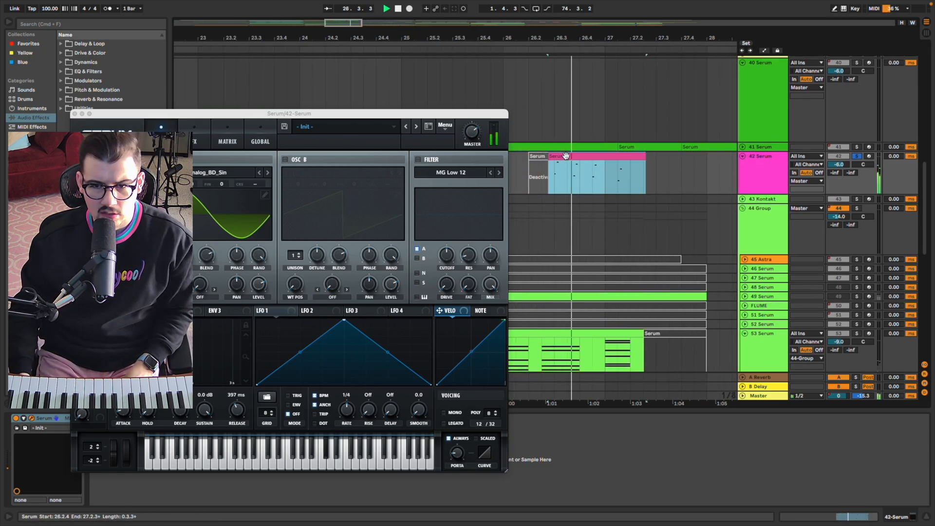
pyautogui.press('space')
# Save the Serum patch as the preset "PLUCK - Wonka" in the CHYLD presets folder, and close the instrument window.
pyautogui.click(285, 129)
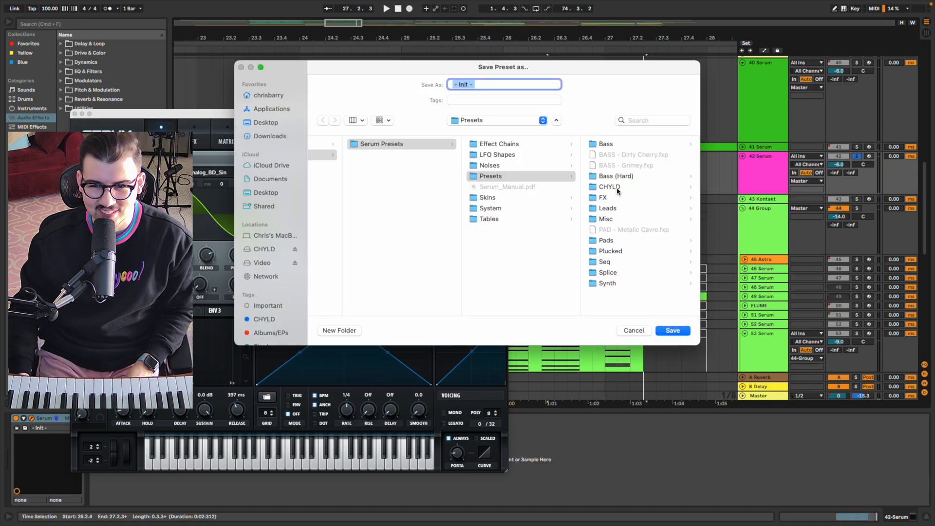
pyautogui.click(617, 189)
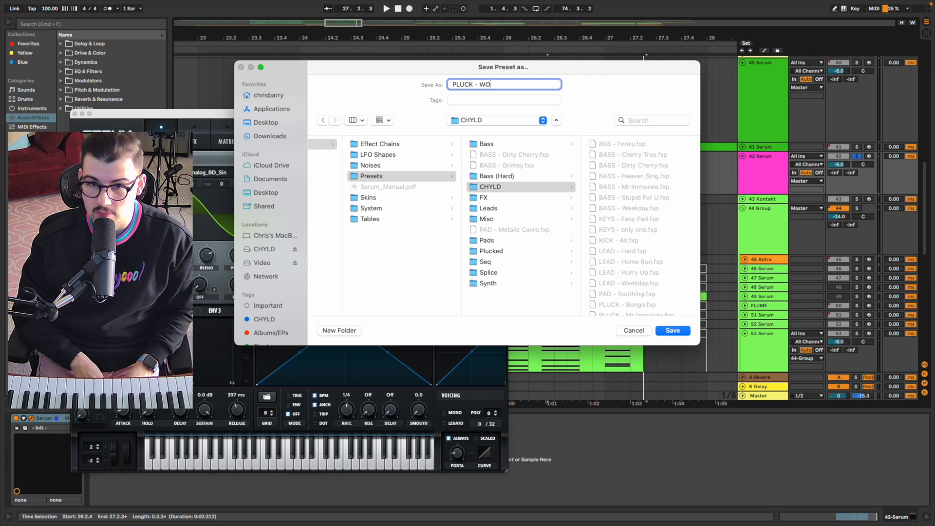
pyautogui.press('Return')
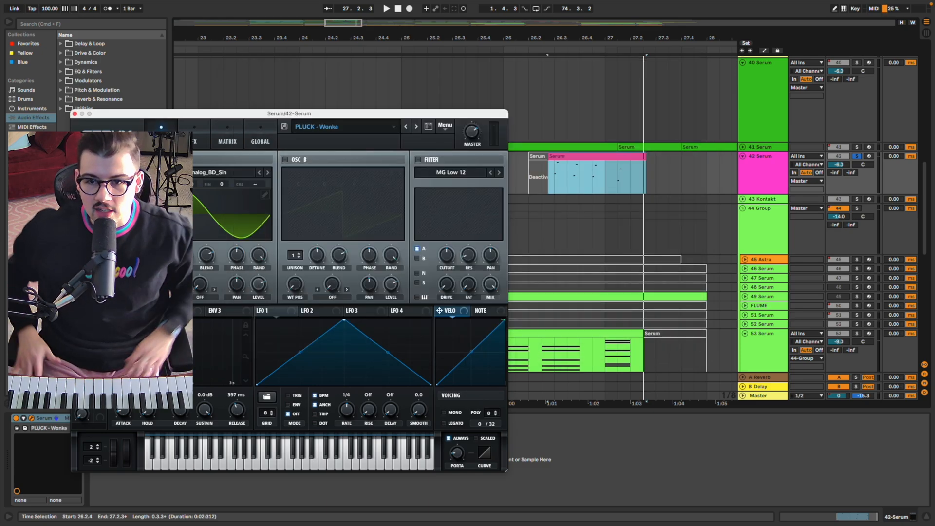
pyautogui.click(75, 114)
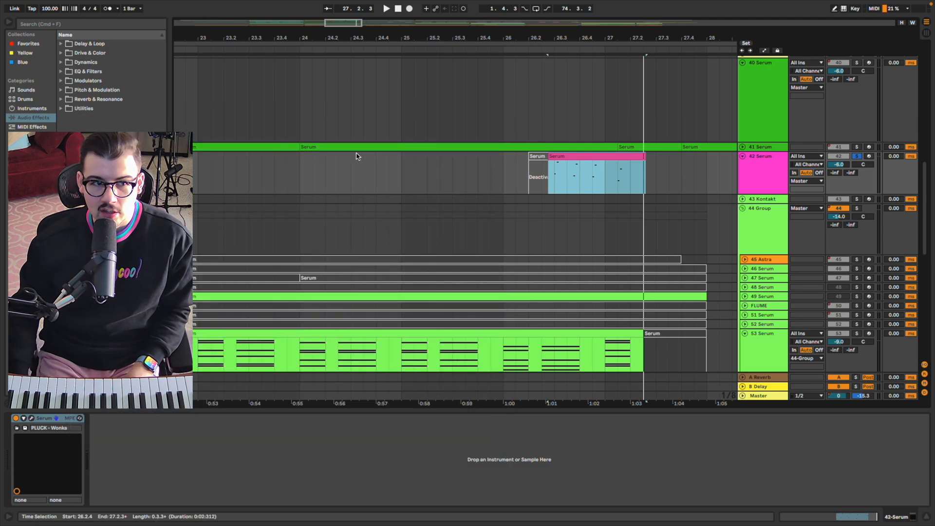
# Play the soloed 42 Serum track from 26.1.3.
pyautogui.click(514, 183)
pyautogui.press('space')
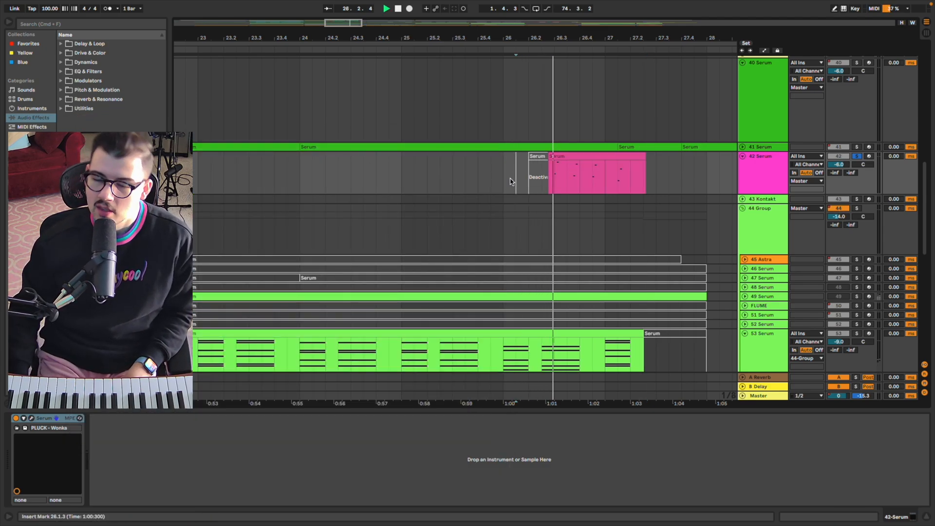
pyautogui.click(504, 178)
pyautogui.press('space')
# Play 42 Serum from 26.1.1 together with the soloed 41 Serum and 53 Serum tracks.
pyautogui.press('space')
pyautogui.scroll(-2, 559, 187)
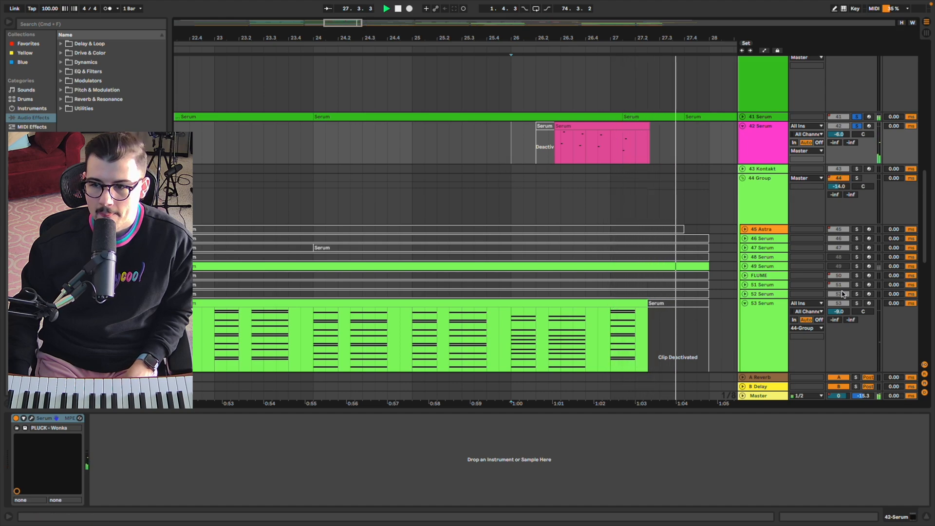
pyautogui.press('space')
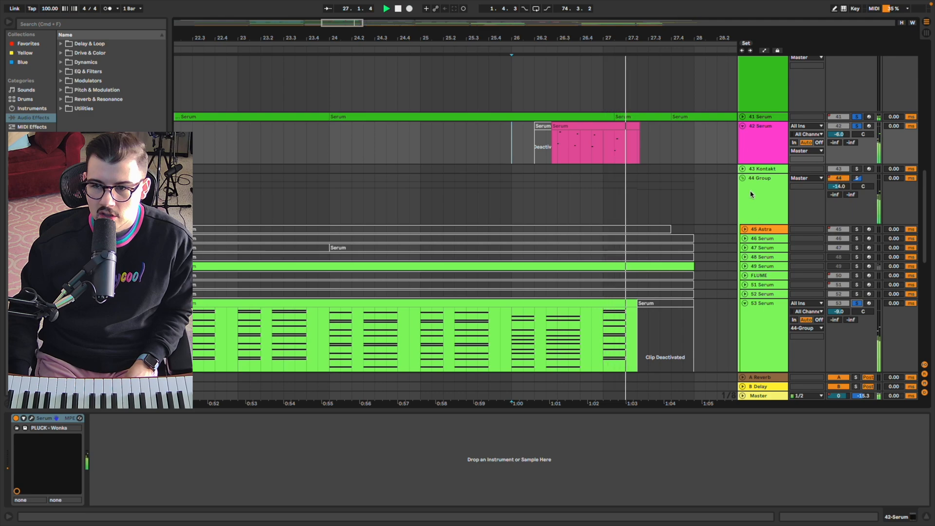
# Fold the 44 Group and turn off its solo.
pyautogui.click(743, 178)
pyautogui.click(857, 179)
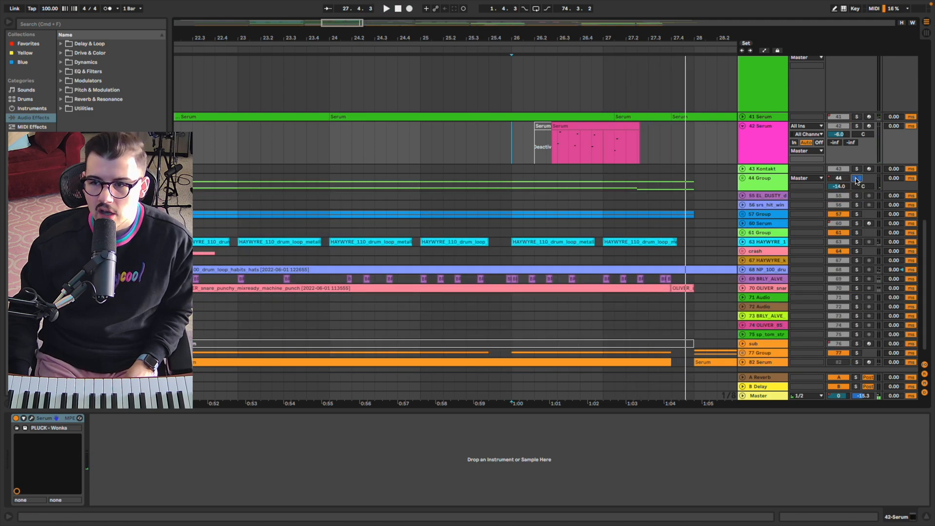
pyautogui.scroll(-10, 629, 173)
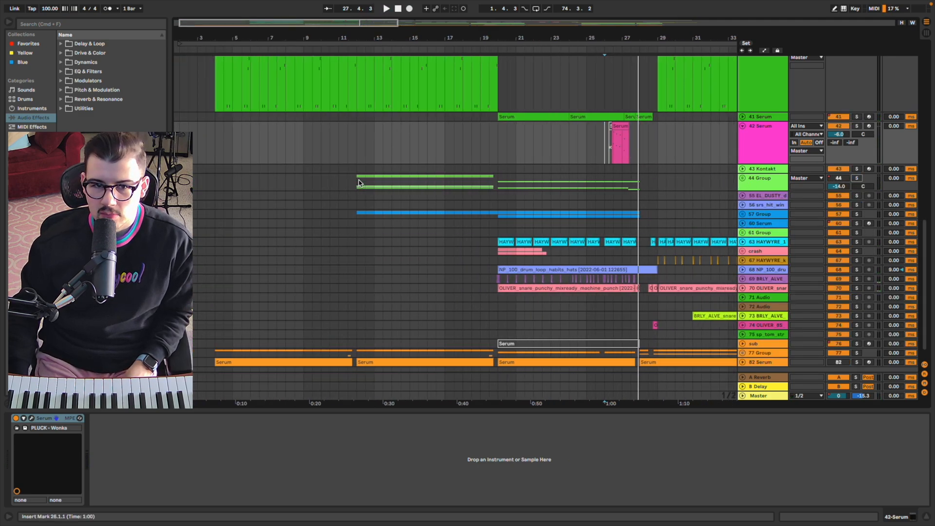
# Place the insert marker at 12.1.1 and examine which tracks have clips starting there.
pyautogui.click(359, 183)
pyautogui.scroll(4, 390, 187)
pyautogui.scroll(4, 390, 187)
pyautogui.scroll(-8, 391, 187)
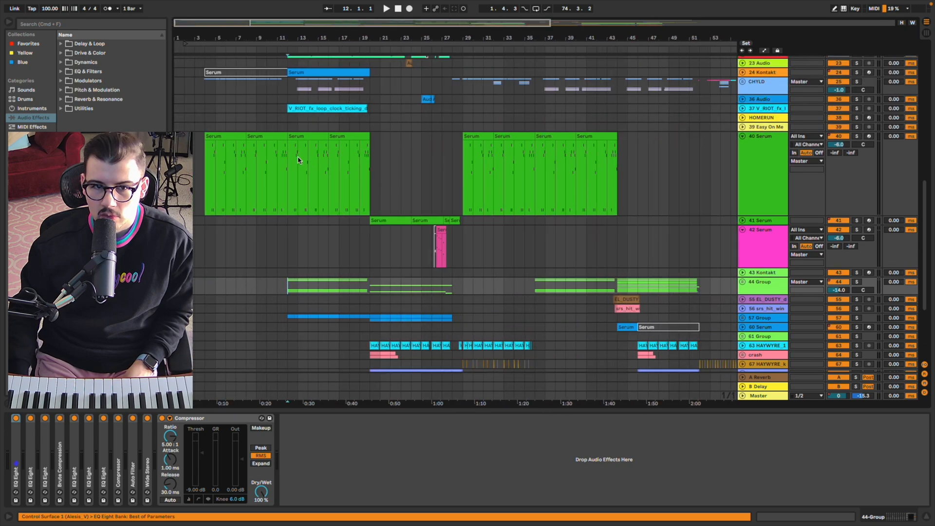
pyautogui.scroll(3, 306, 165)
pyautogui.scroll(5, 287, 144)
pyautogui.click(285, 144)
pyautogui.hscroll(-2, 285, 144)
pyautogui.scroll(1, 285, 143)
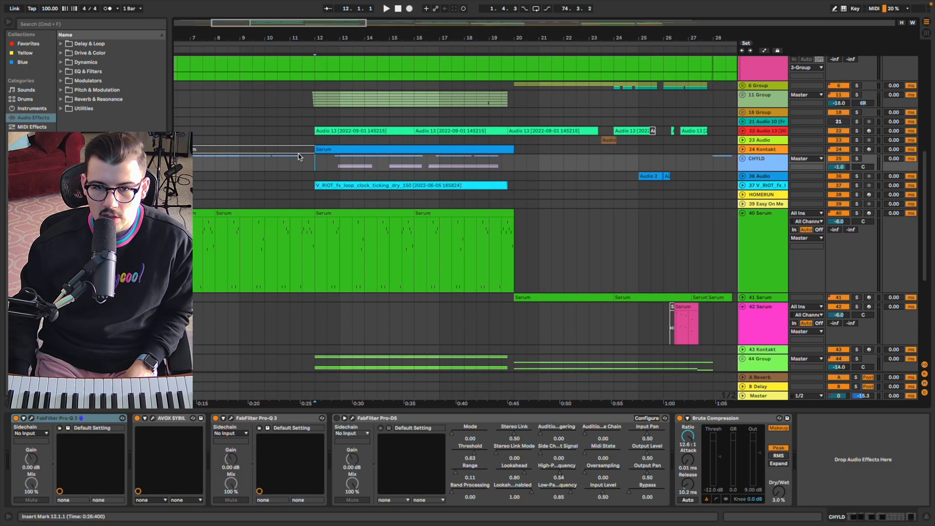
# Unfold and solo the 24 Kontakt track, play its clip from 12.1.1 and open the clip's notes.
pyautogui.scroll(3, 299, 157)
pyautogui.hscroll(-2, 302, 158)
pyautogui.click(328, 163)
pyautogui.scroll(4, 342, 179)
pyautogui.click(374, 184)
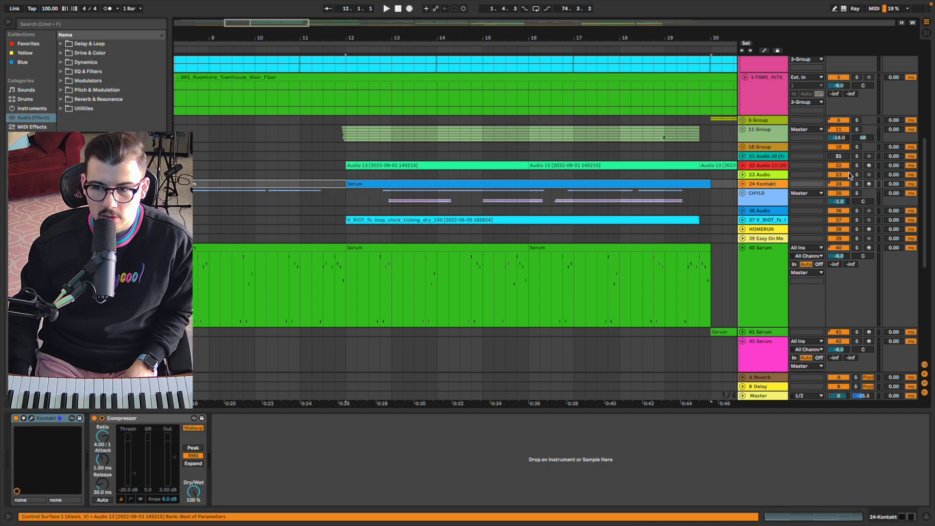
pyautogui.click(450, 185)
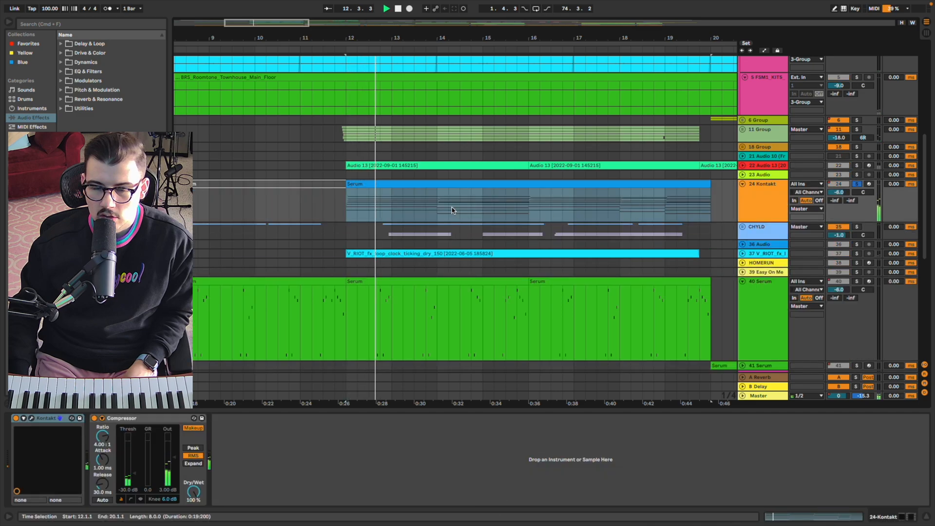
pyautogui.doubleClick(451, 183)
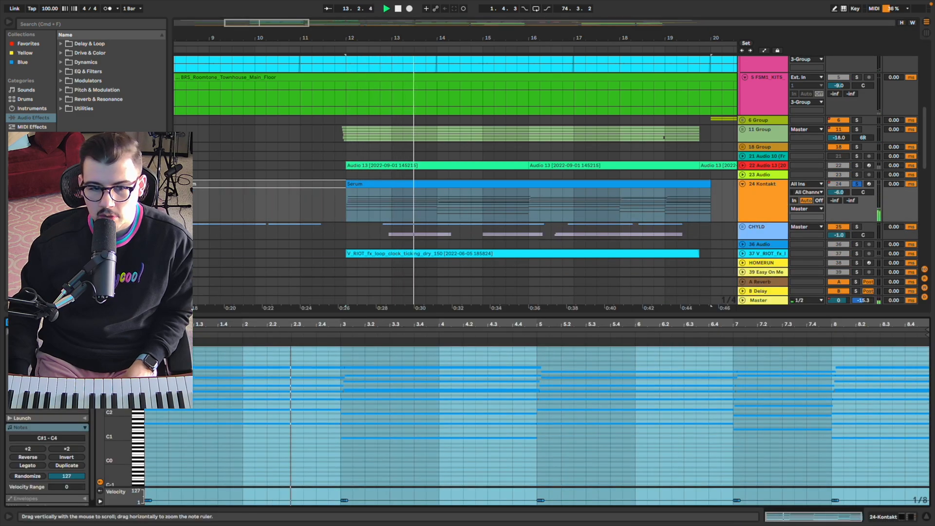
pyautogui.click(287, 445)
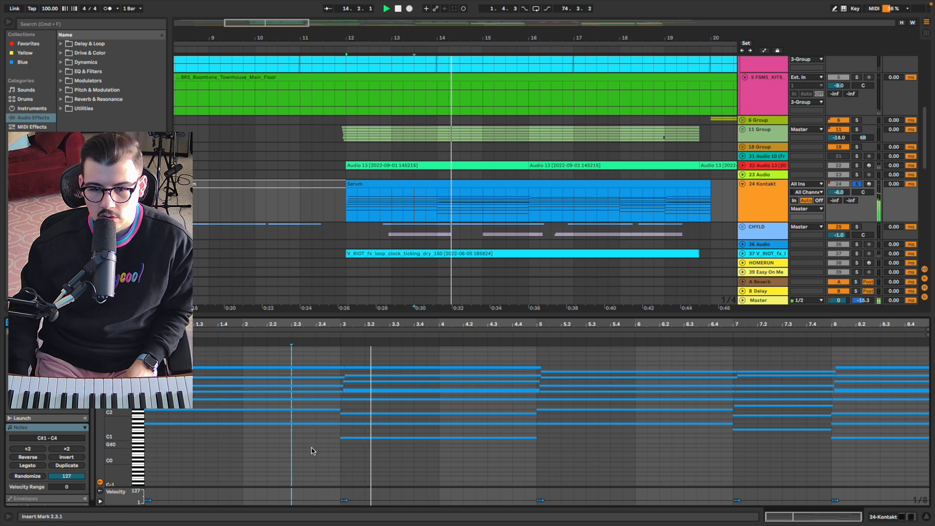
# Examine the 24 Kontakt track's device chain and its clip notes during playback, and turn off the track's solo.
pyautogui.click(243, 481)
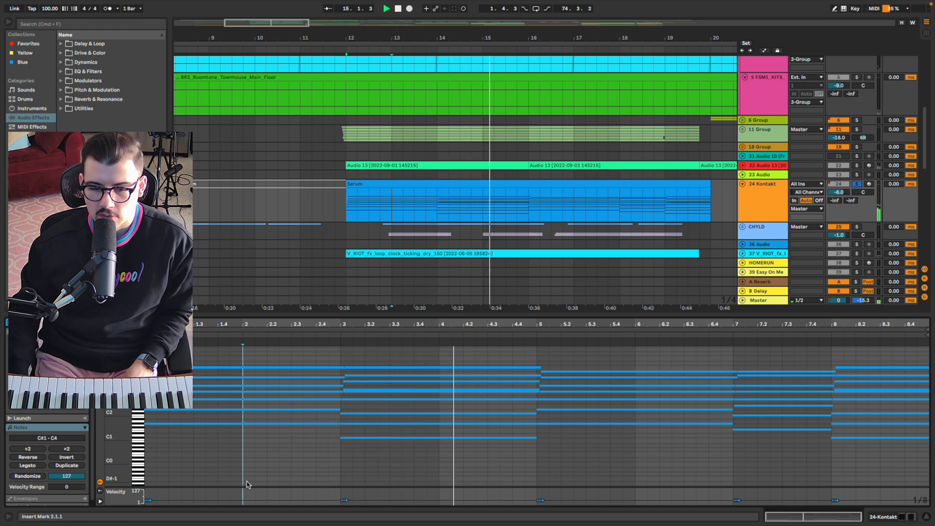
pyautogui.doubleClick(755, 201)
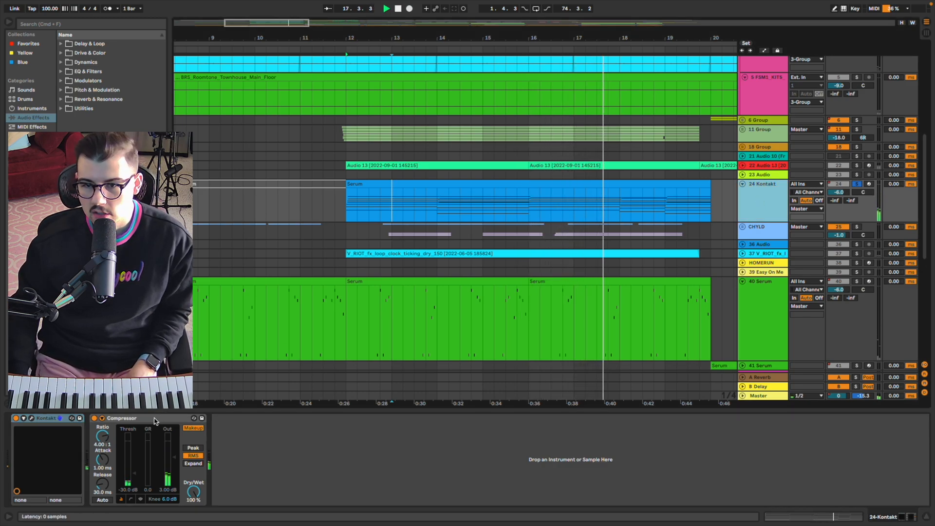
pyautogui.doubleClick(649, 184)
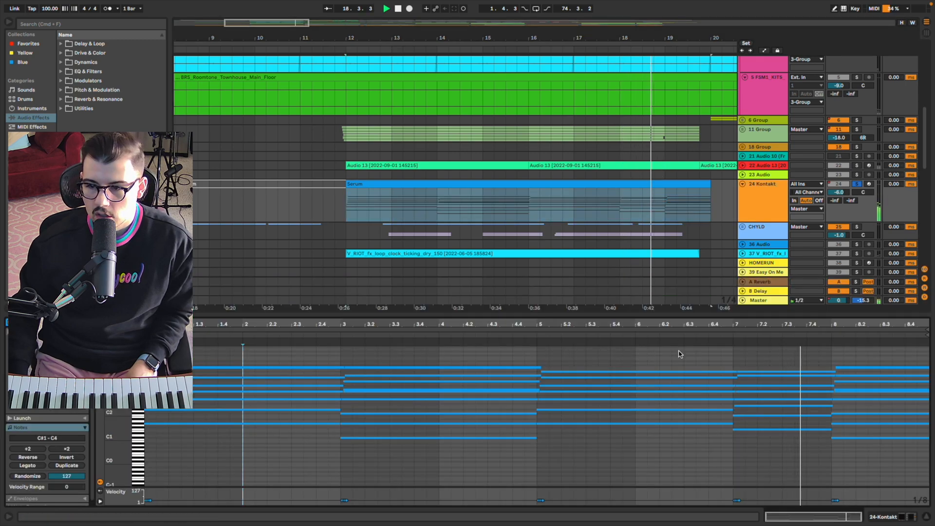
pyautogui.click(847, 458)
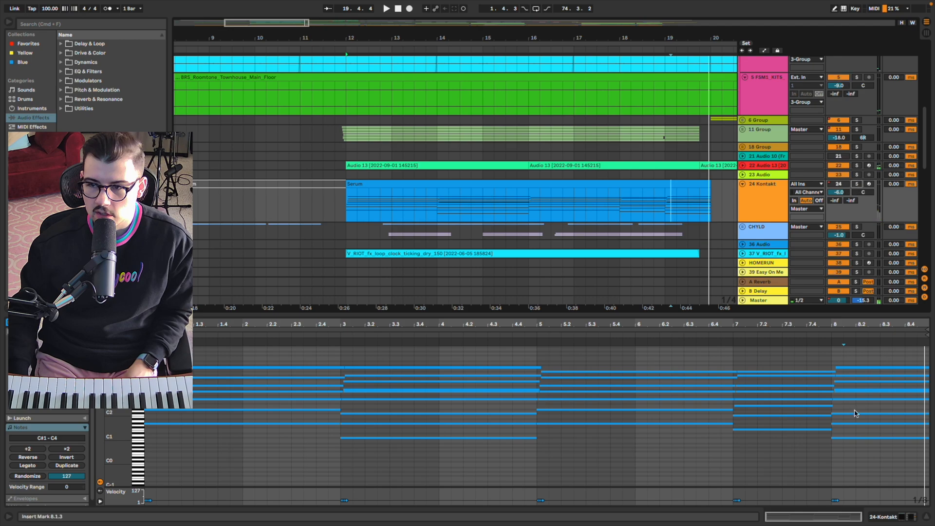
# Close the clip notes, solo the 37 V_RIOT clock ticking loop, play it from 12.1.1 and unfold its track.
pyautogui.click(928, 519)
pyautogui.click(339, 261)
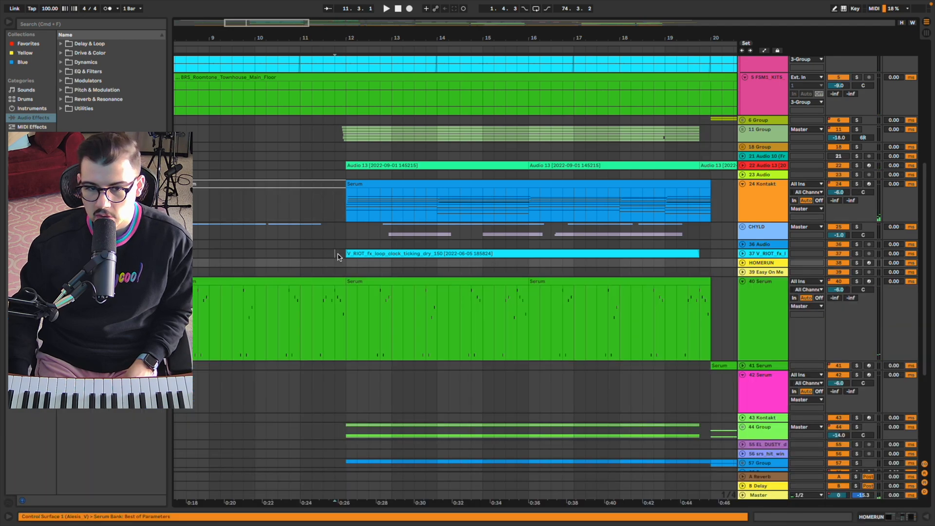
pyautogui.click(343, 254)
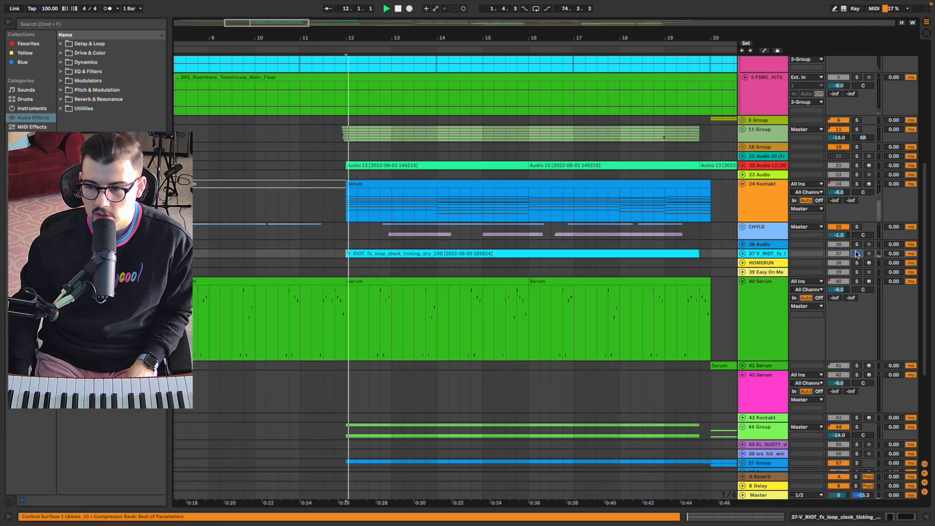
pyautogui.click(743, 254)
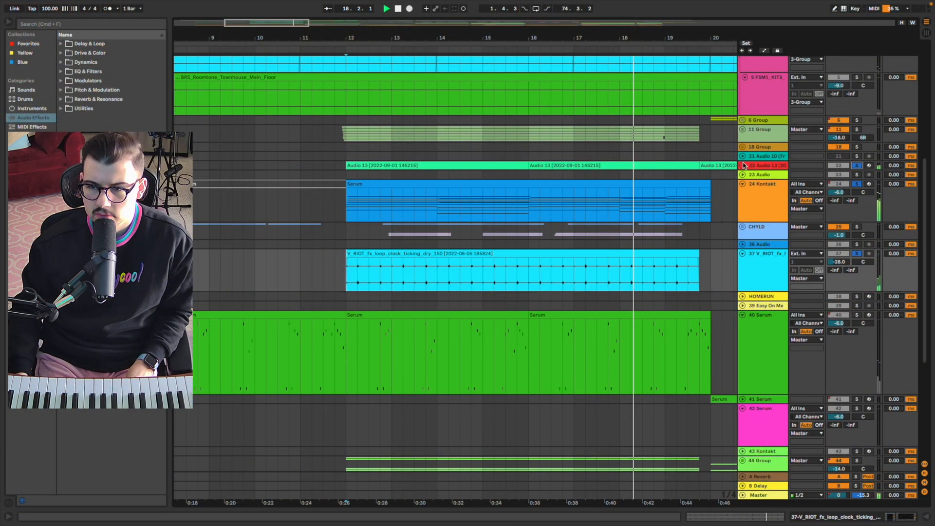
# Unfold the 22 Audio 13 track and play its soloed clip from 12.1.1.
pyautogui.click(742, 165)
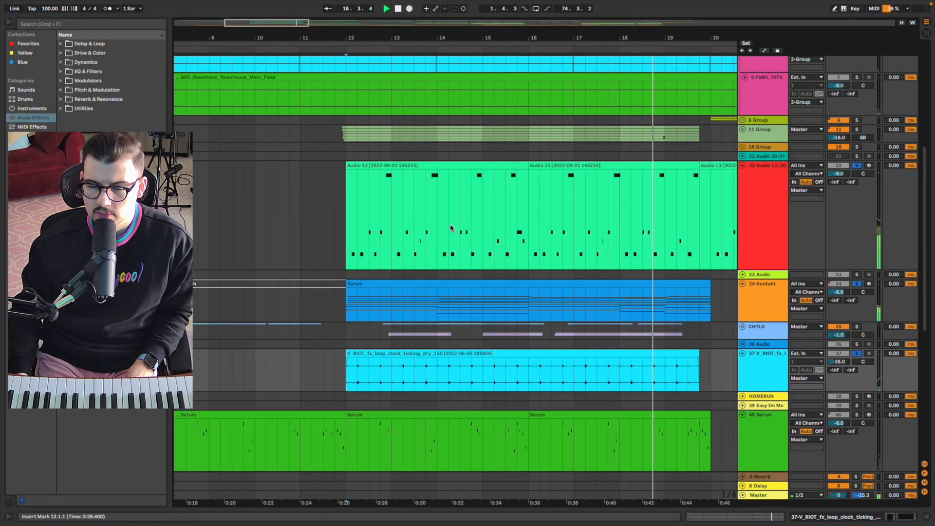
pyautogui.click(341, 210)
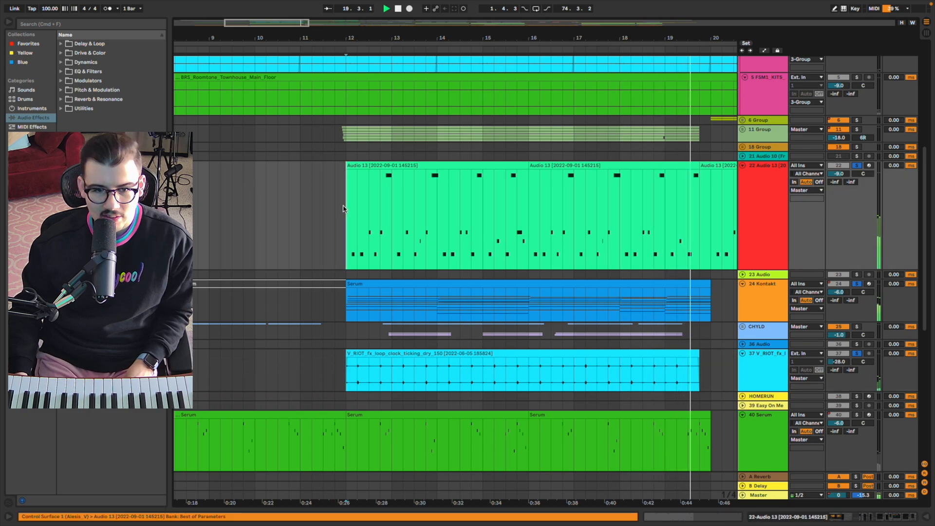
pyautogui.press('space')
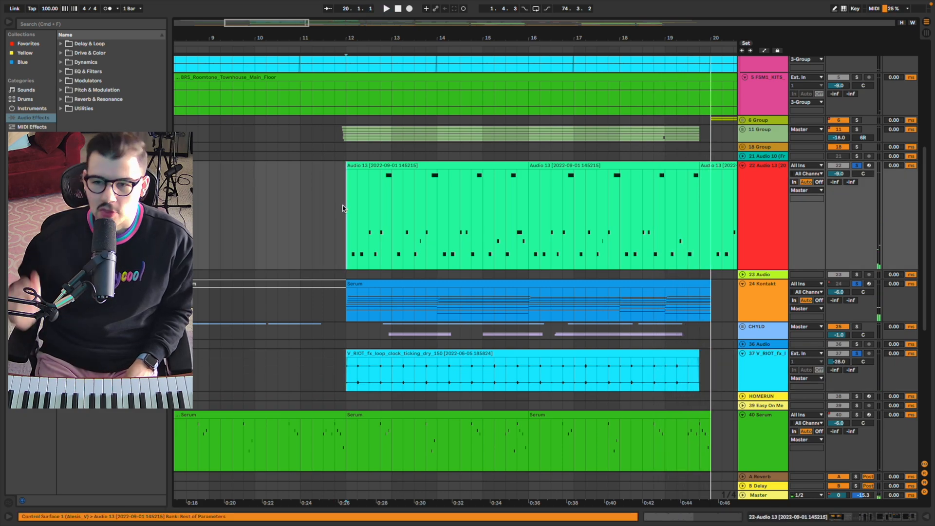
pyautogui.click(857, 166)
pyautogui.press('space')
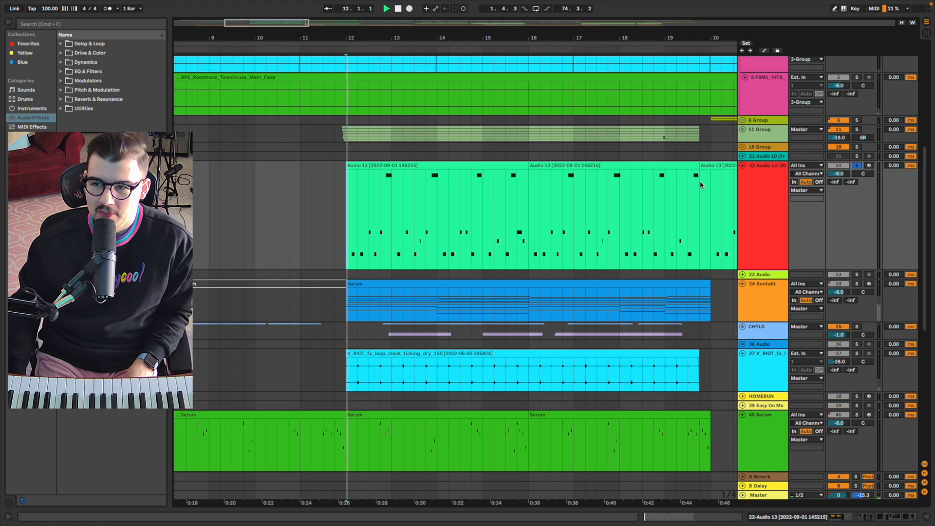
pyautogui.press('space')
# Turn off the solo on 22 Audio 13 and fold the 22 Audio 13, 37 V_RIOT and 40 Serum tracks.
pyautogui.scroll(-5, 602, 200)
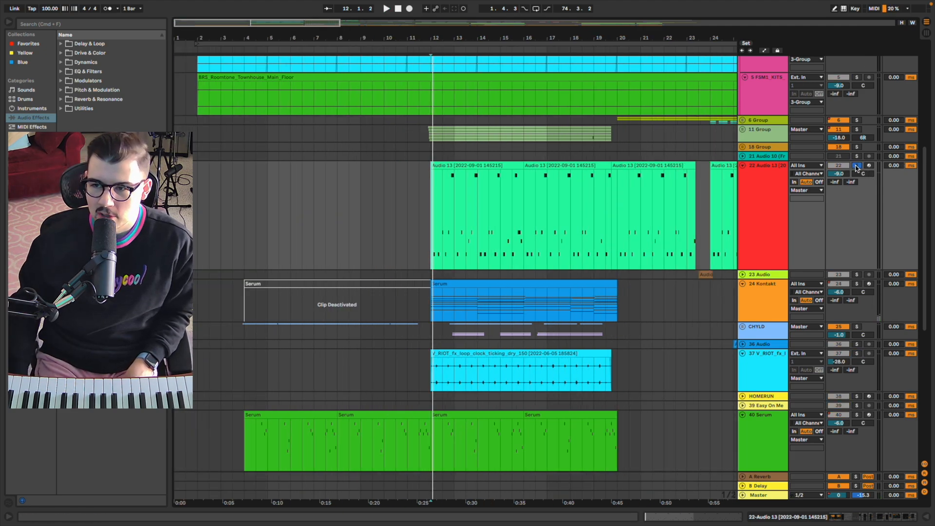
pyautogui.click(743, 166)
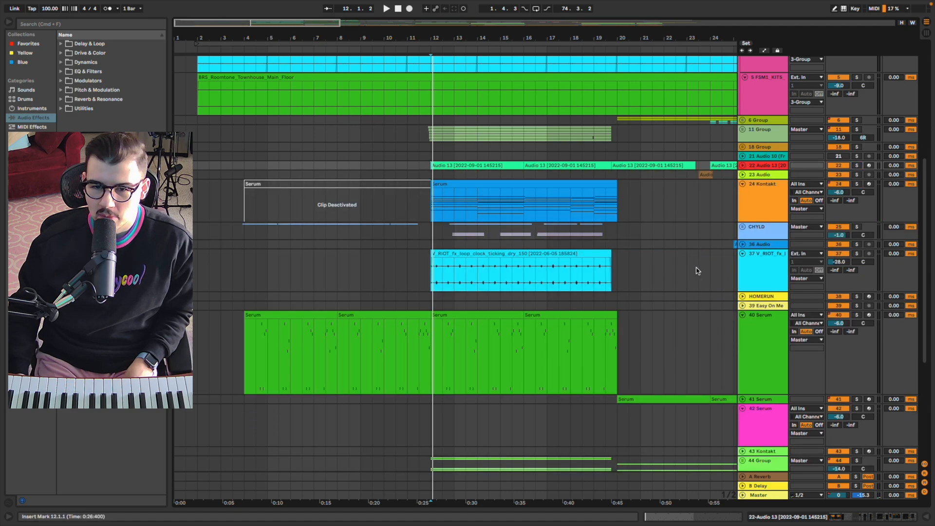
pyautogui.click(742, 322)
pyautogui.click(743, 253)
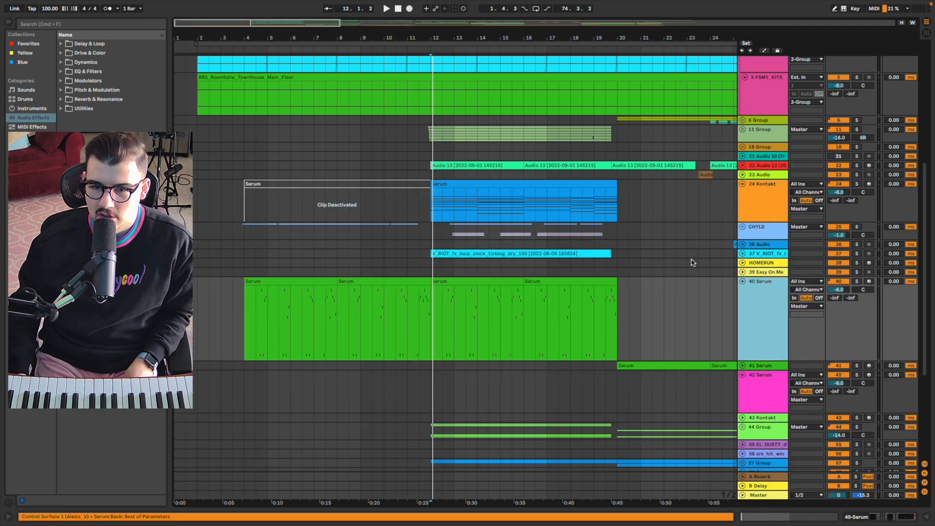
pyautogui.click(743, 281)
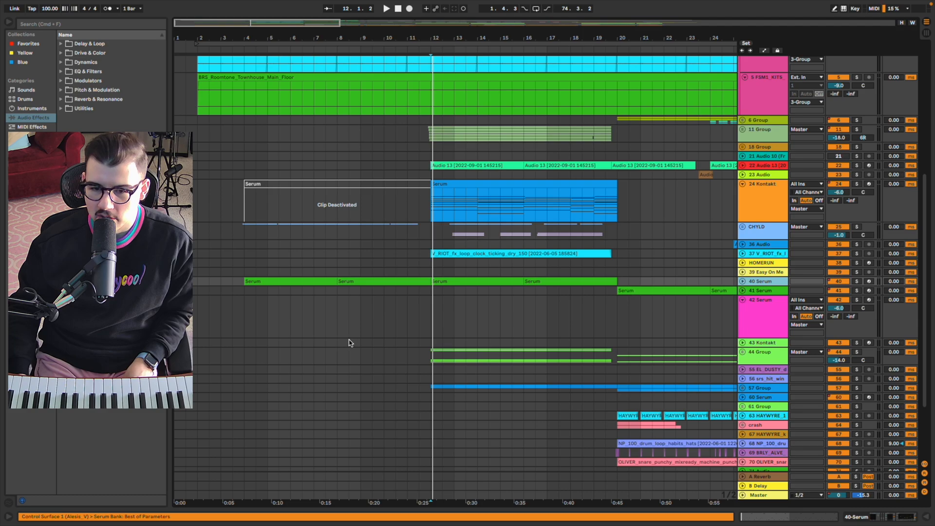
# Solo the 44 Group and play it from 12.1.1.
pyautogui.click(428, 356)
pyautogui.press('+')
pyautogui.scroll(-4, 423, 355)
pyautogui.scroll(-3, 422, 355)
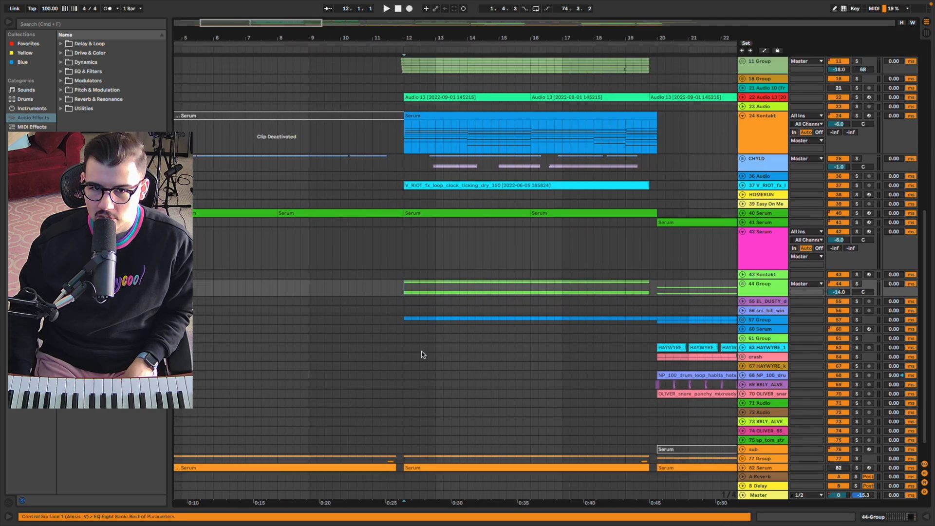
pyautogui.scroll(4, 423, 356)
pyautogui.hscroll(2, 423, 356)
pyautogui.hscroll(1, 422, 355)
pyautogui.click(856, 345)
pyautogui.press('space')
# Unfold the 44 Group and its 45 Astra track, stop playback and place the insert marker at 12.1.1 on 45 Astra.
pyautogui.click(742, 345)
pyautogui.scroll(-4, 605, 346)
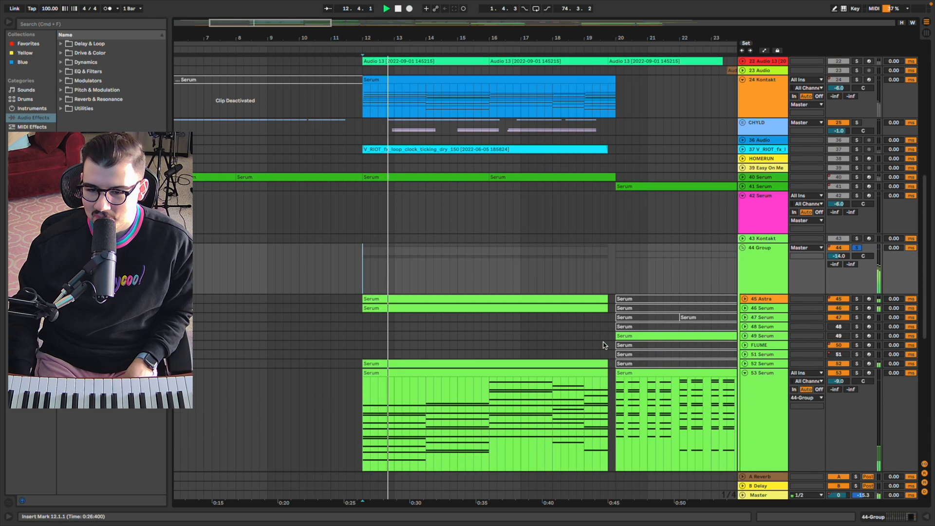
pyautogui.click(745, 299)
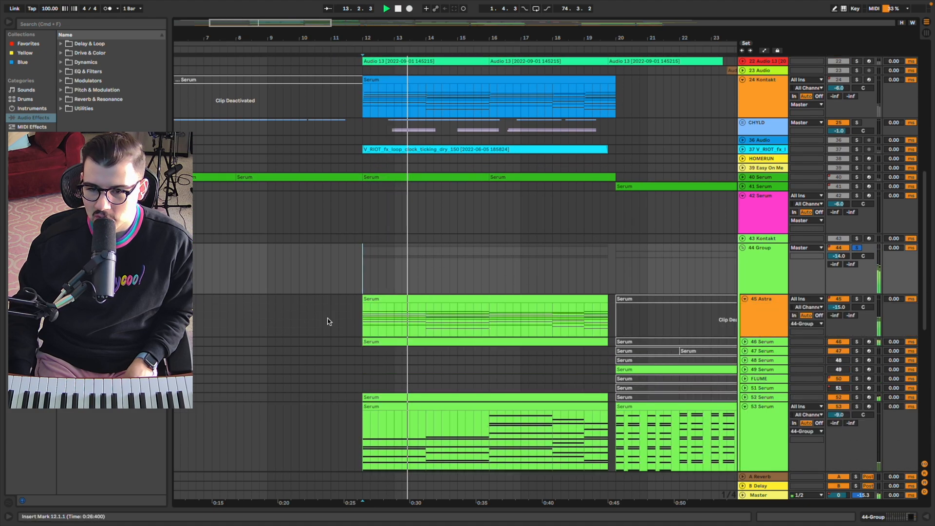
pyautogui.click(363, 318)
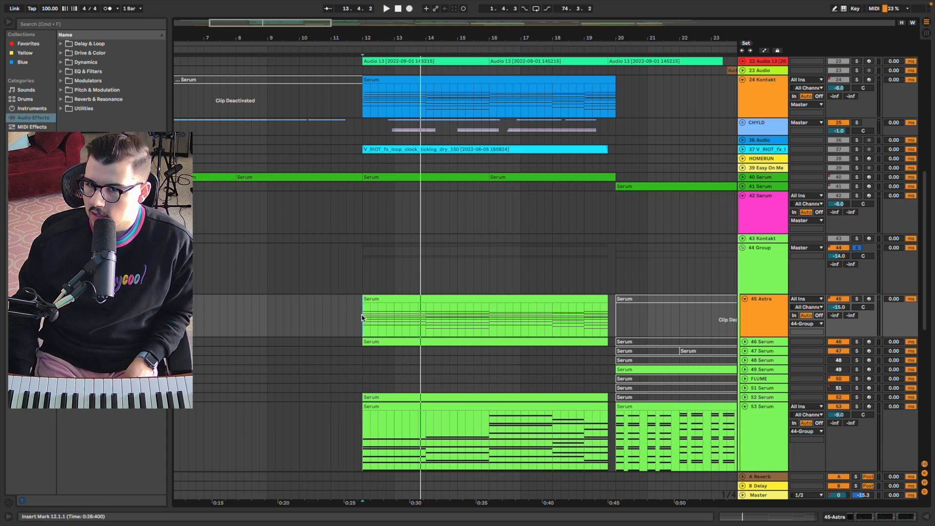
# Review the piano loop on track 1 and place the insert marker at 8.1.1 on it.
pyautogui.hscroll(-5, 362, 318)
pyautogui.scroll(10, 362, 318)
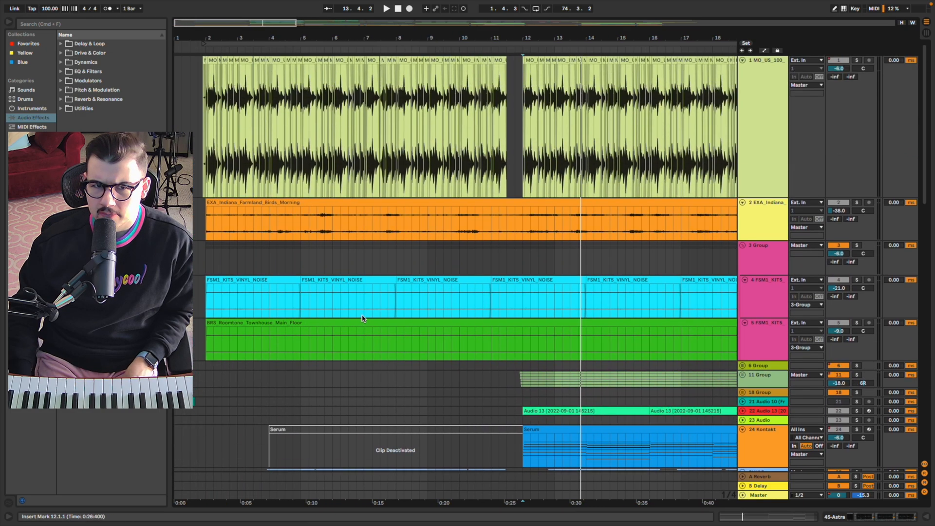
pyautogui.moveTo(374, 133); pyautogui.dragTo(395, 116)
pyautogui.click(196, 113)
pyautogui.click(395, 116)
pyautogui.scroll(-15, 411, 168)
pyautogui.hscroll(3, 411, 168)
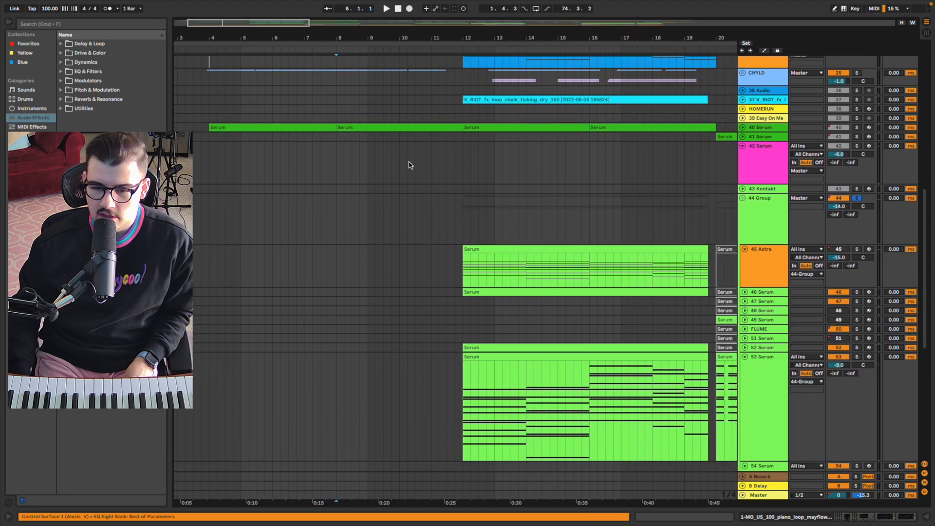
# Compare the 44 Group's clips starting at 12.1.1 and 20.1.1, and return the insert marker to 12.1.1.
pyautogui.click(428, 235)
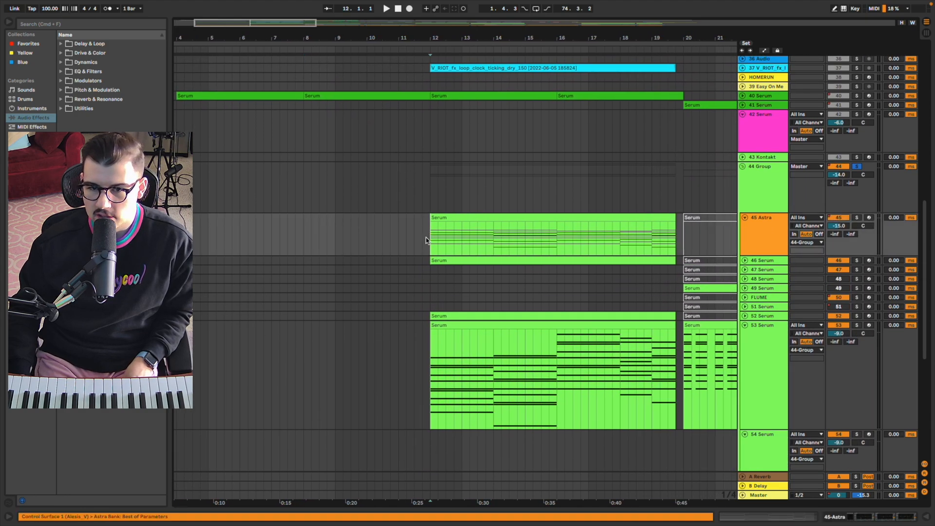
pyautogui.hscroll(3, 428, 239)
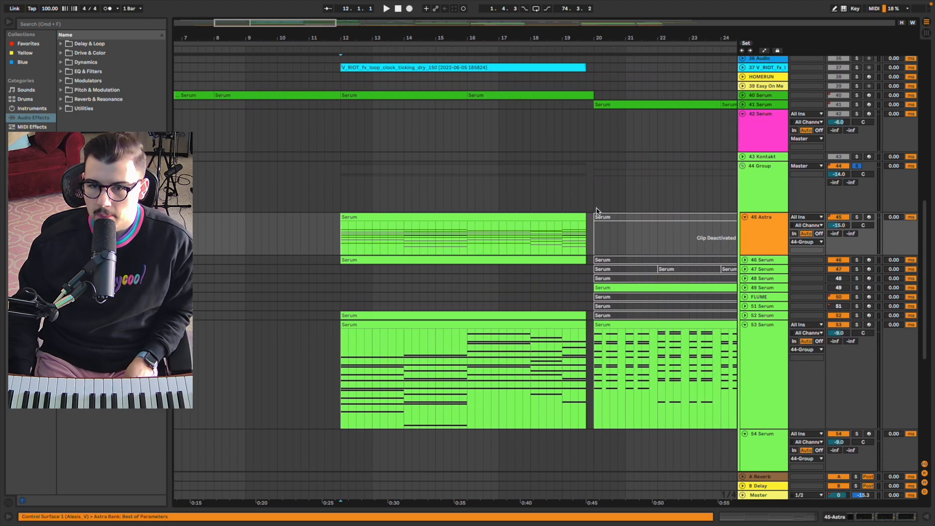
pyautogui.click(597, 210)
pyautogui.hscroll(2, 559, 196)
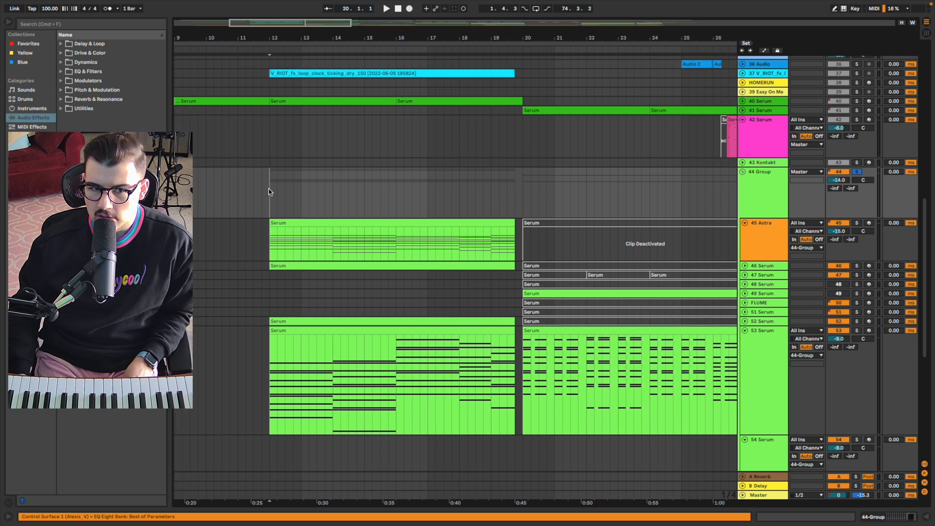
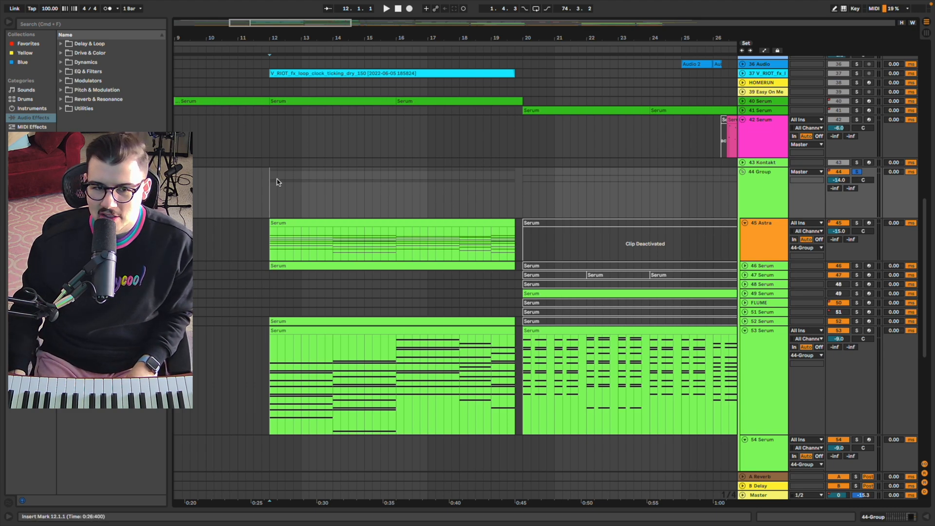
# Play the 44 Group from 12.1.1 and solo its 45 Astra track.
pyautogui.press('space')
pyautogui.click(773, 230)
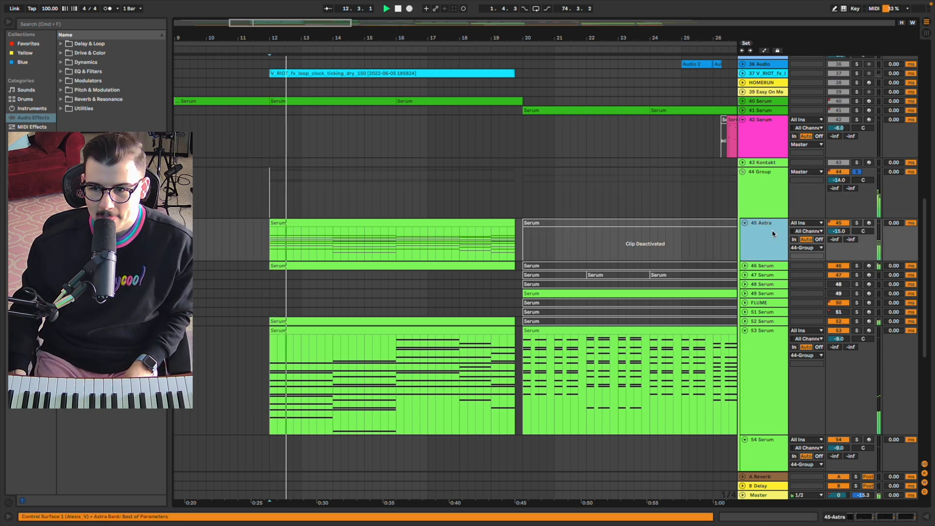
pyautogui.click(860, 225)
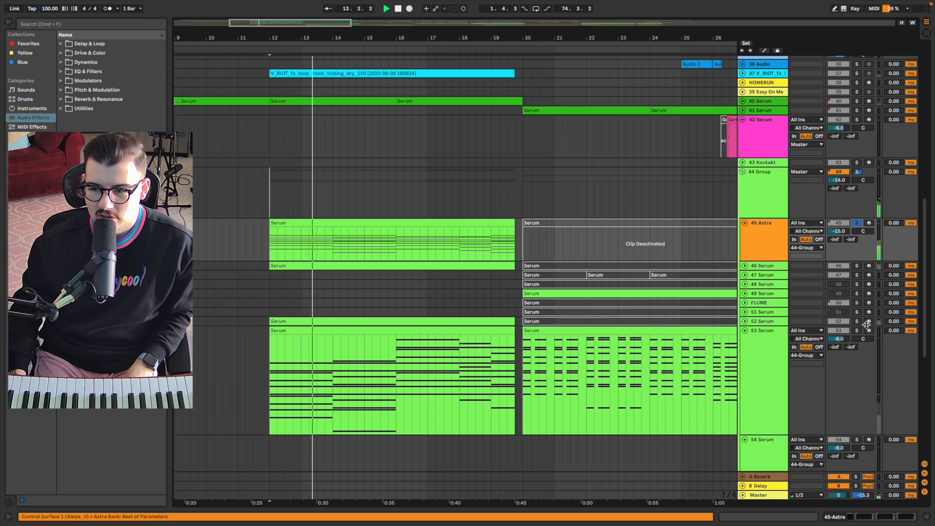
# Turn off the 45 Astra solo and nest the whole 44 Group inside a new group.
pyautogui.click(763, 185)
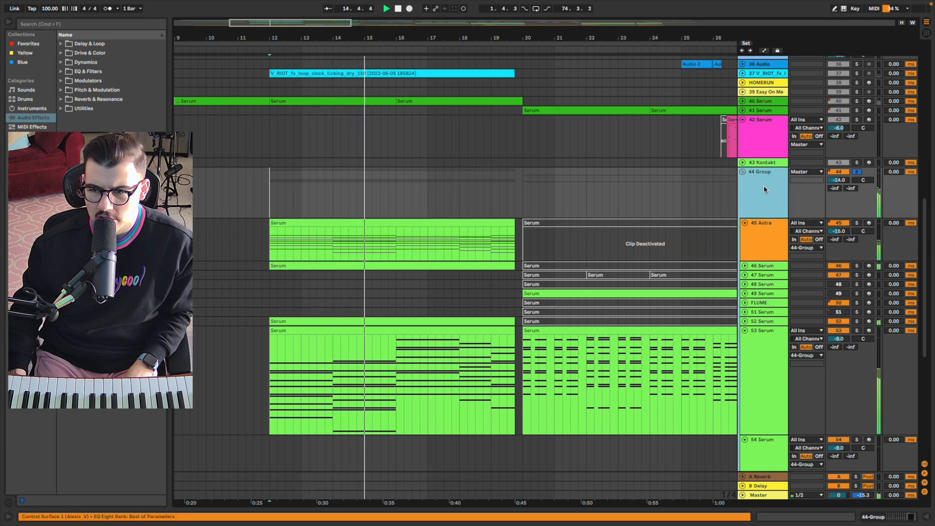
pyautogui.press('super+g')
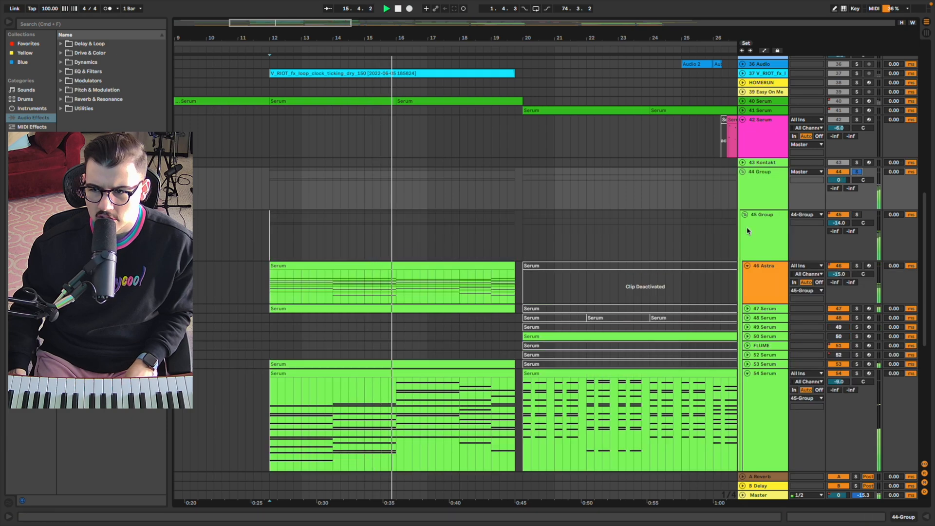
# Unfold the 47 Serum track below 46 Astra and reduce its track height.
pyautogui.scroll(-5, 744, 238)
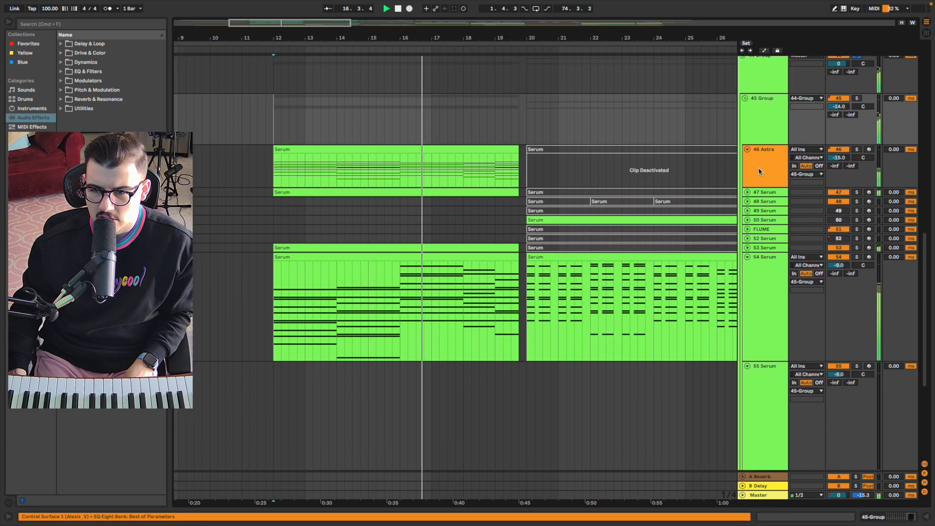
pyautogui.click(747, 193)
pyautogui.scroll(3, 726, 229)
pyautogui.click(763, 284)
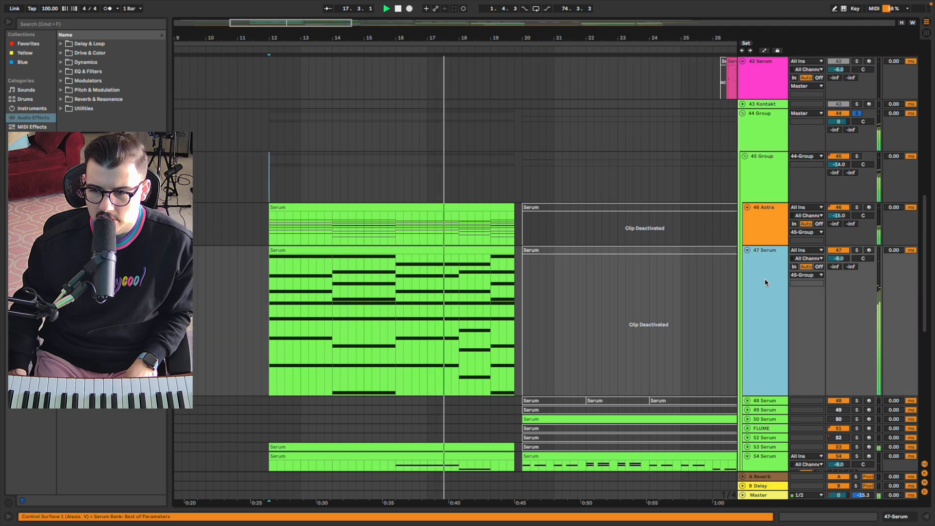
pyautogui.moveTo(762, 395); pyautogui.dragTo(763, 295)
pyautogui.scroll(-3, 447, 386)
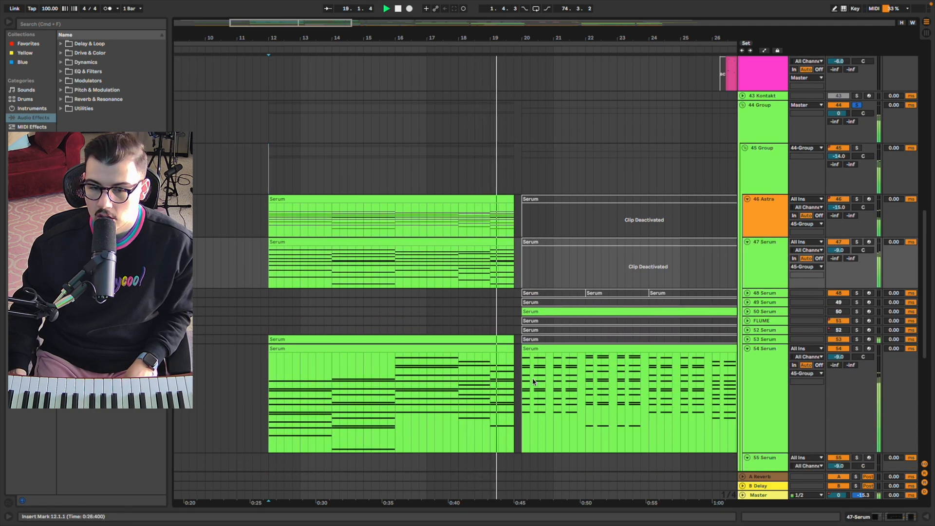
# Solo the 54 Serum track, play its clip from 12.1.1 and place the insert marker at 15.3.1.
pyautogui.click(280, 334)
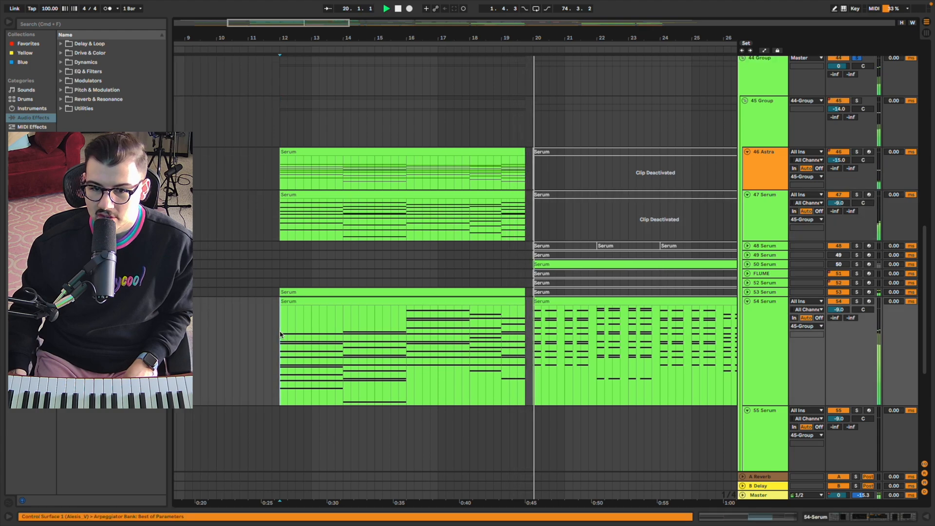
pyautogui.press('space')
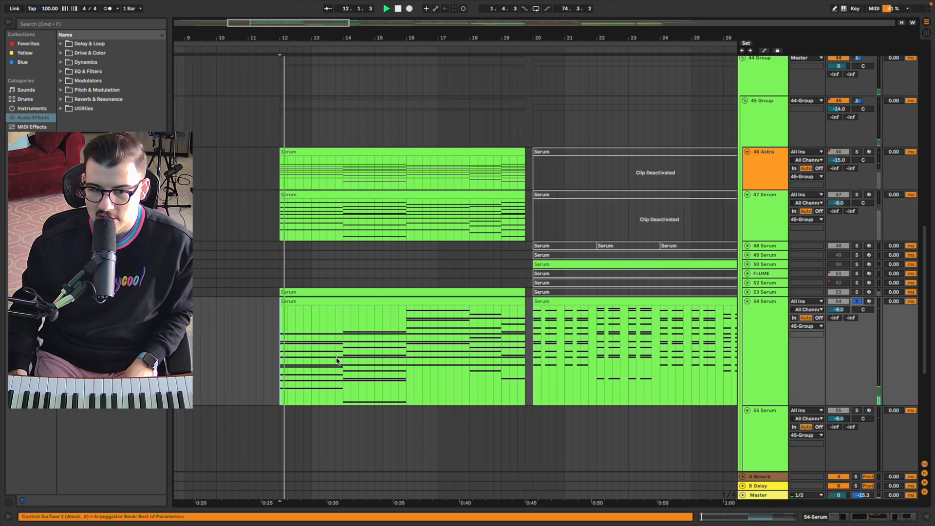
pyautogui.click(391, 333)
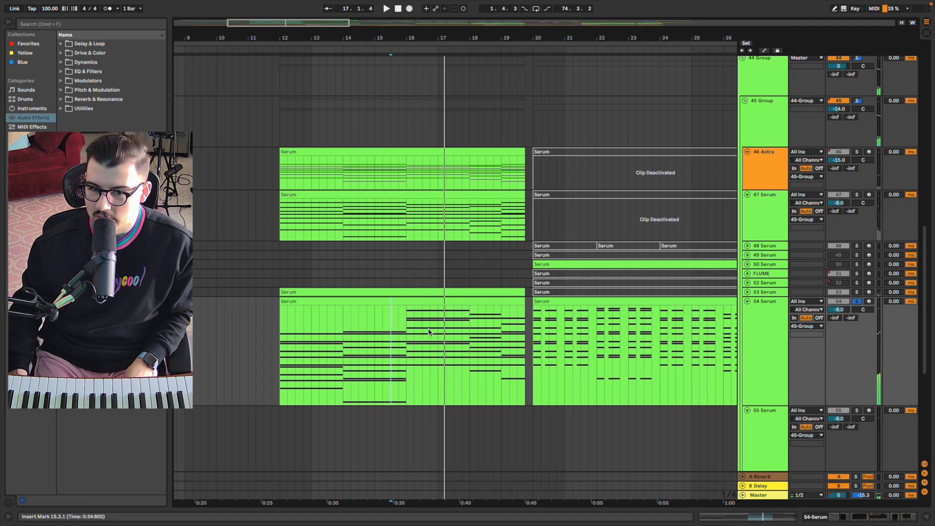
# Play the 54 Serum clip from 15.3.1 and bring up the track's device chain.
pyautogui.press('space')
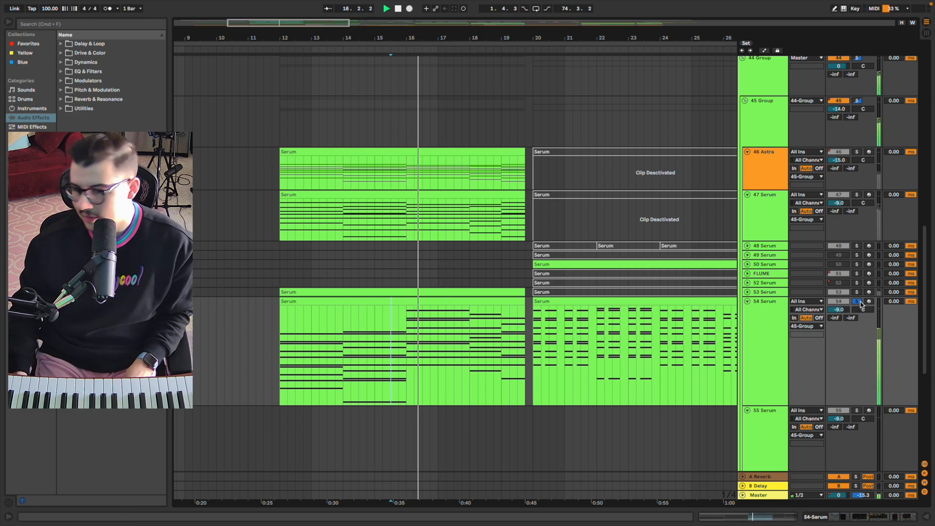
pyautogui.click(785, 333)
pyautogui.doubleClick(784, 333)
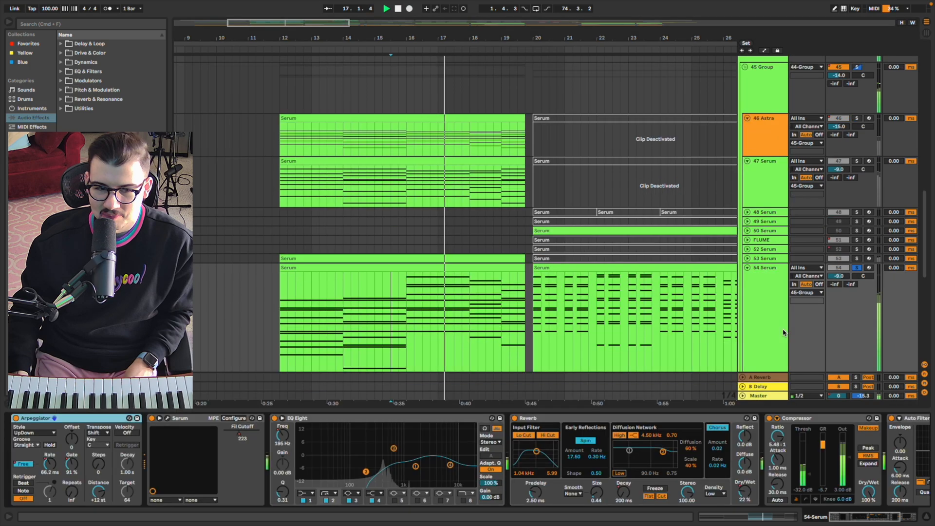
pyautogui.press('space')
pyautogui.scroll(-2, 522, 253)
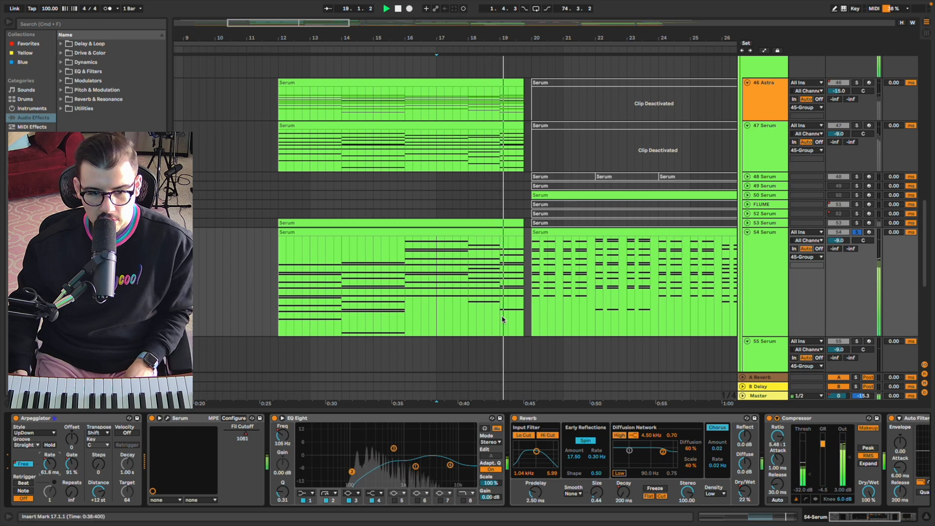
# Play the 54 Serum track from 20.1.1 and again from 18.1.1 to compare the Arpeggiator's rate behaviour across both clips.
pyautogui.hscroll(2, 310, 402)
pyautogui.click(469, 305)
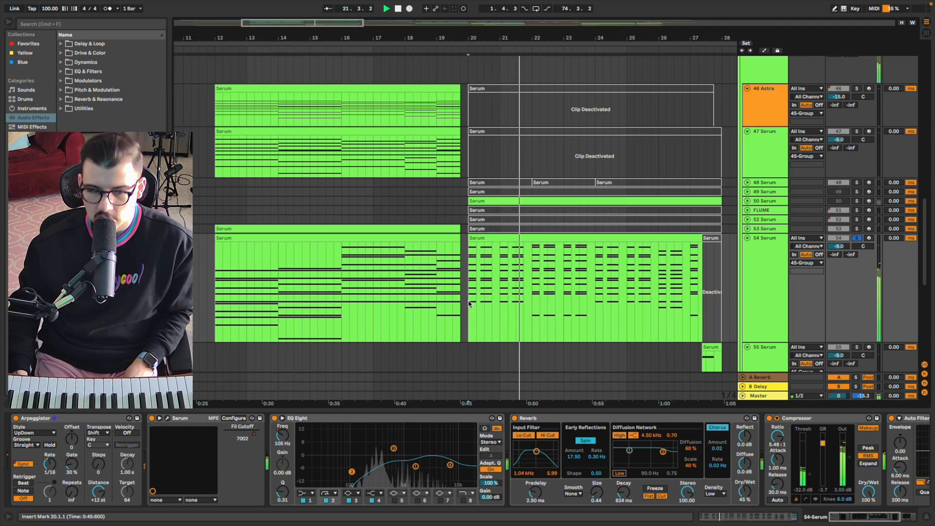
pyautogui.click(402, 297)
pyautogui.press('space')
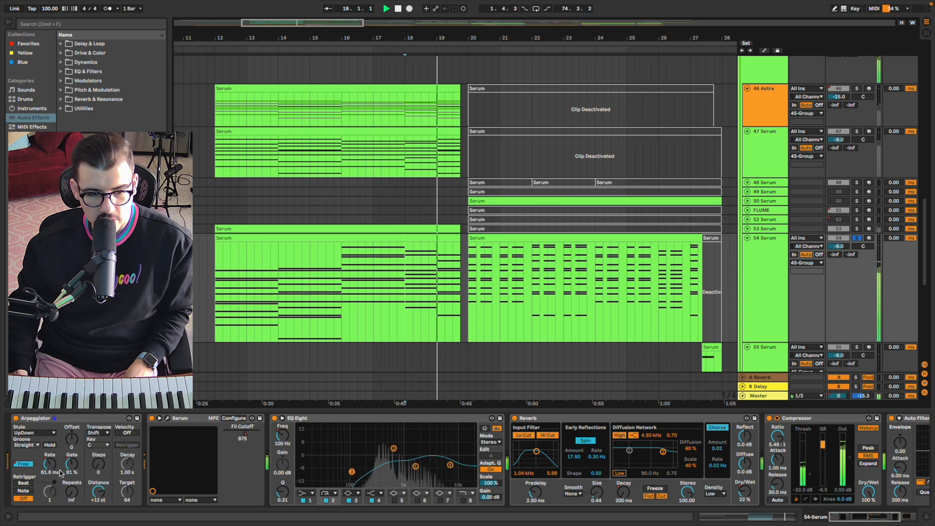
pyautogui.click(23, 464)
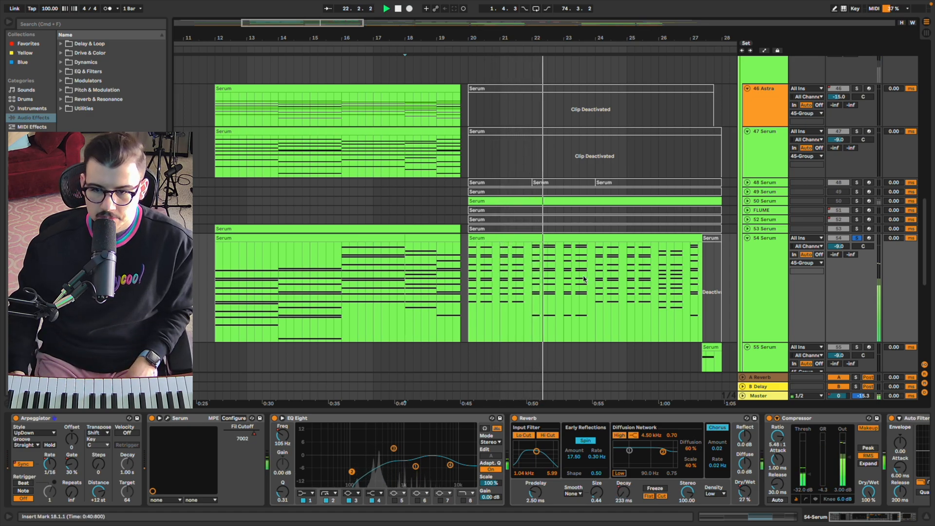
# Play the second 54 Serum clip from 24.1.1 through its final bars.
pyautogui.click(609, 280)
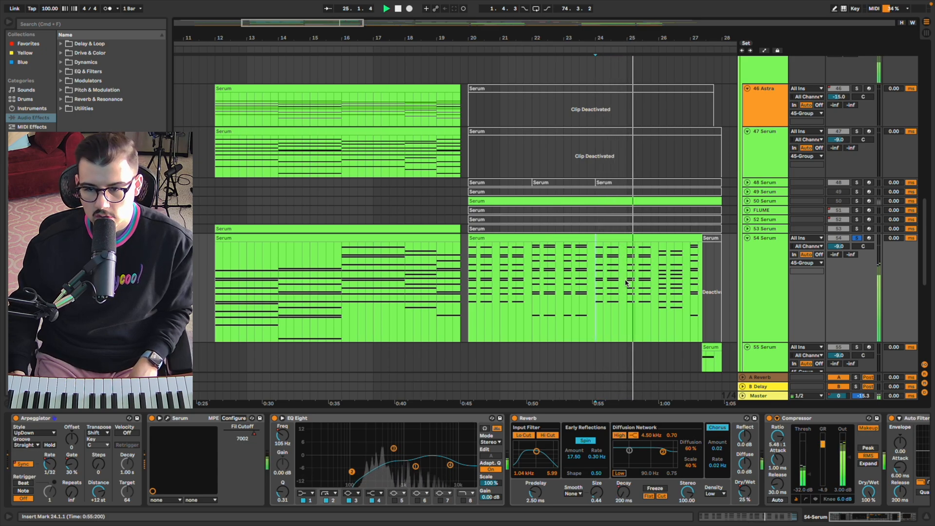
pyautogui.hscroll(5, 648, 290)
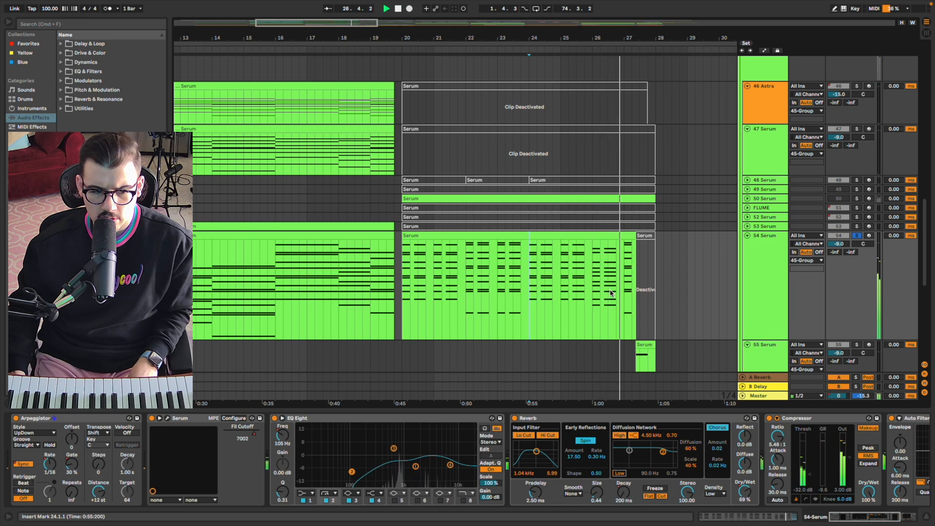
pyautogui.scroll(3, 610, 293)
pyautogui.press('space')
# Select 25.2.3 to 25.3.1 on the 54 Serum track and show the Arpeggiator's Synced Rate automation up close.
pyautogui.click(481, 272)
pyautogui.moveTo(493, 273); pyautogui.dragTo(500, 274)
pyautogui.press('space')
pyautogui.press('a')
pyautogui.click(51, 462)
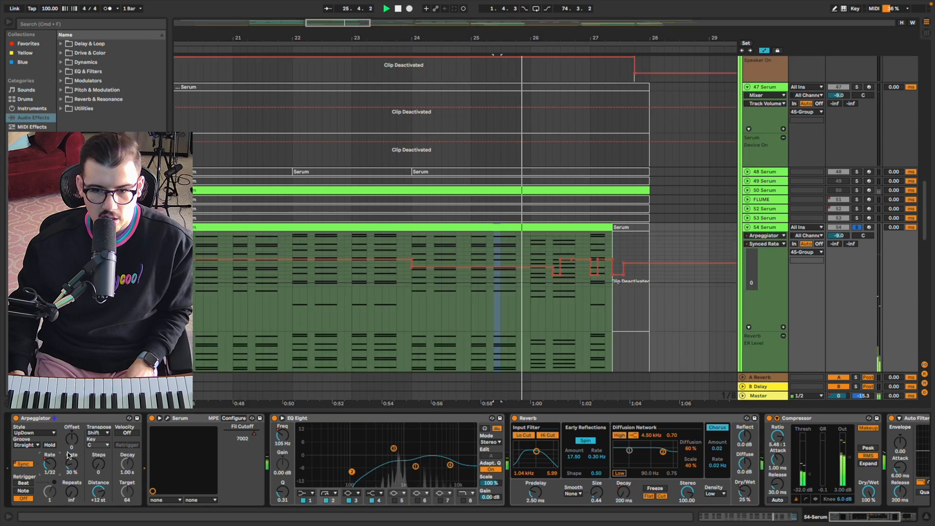
pyautogui.scroll(4, 622, 309)
pyautogui.scroll(-1, 528, 306)
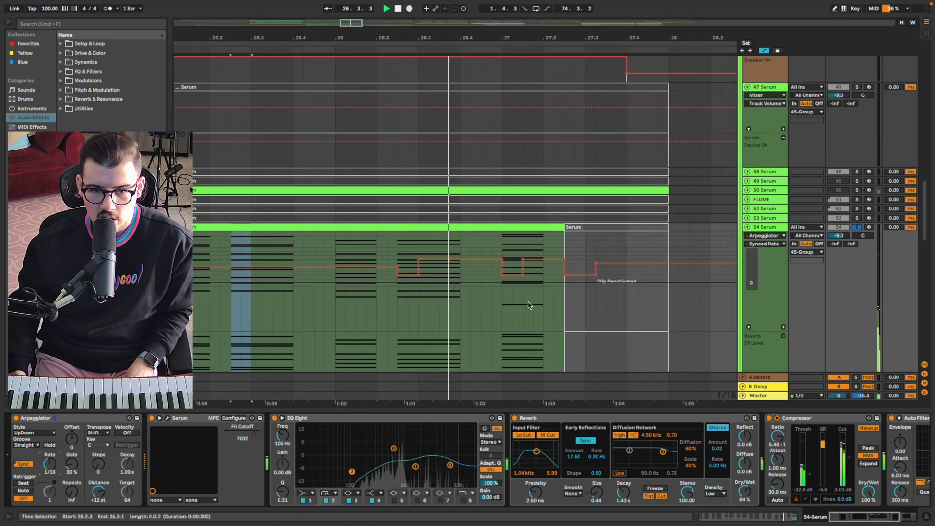
pyautogui.scroll(-1, 530, 305)
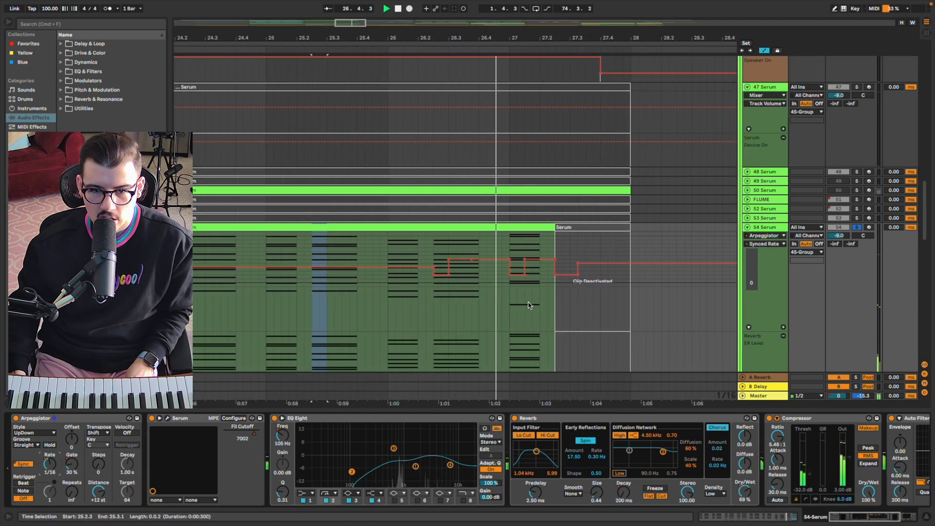
# Play from 25.4.1, trying 1/24 for the Synced Rate automation segment at 26.2.3 and returning it to 1/64.
pyautogui.click(358, 305)
pyautogui.press('space')
pyautogui.press('space')
pyautogui.moveTo(441, 276); pyautogui.dragTo(438, 273)
pyautogui.press('space')
pyautogui.press('space')
pyautogui.scroll(5, 441, 284)
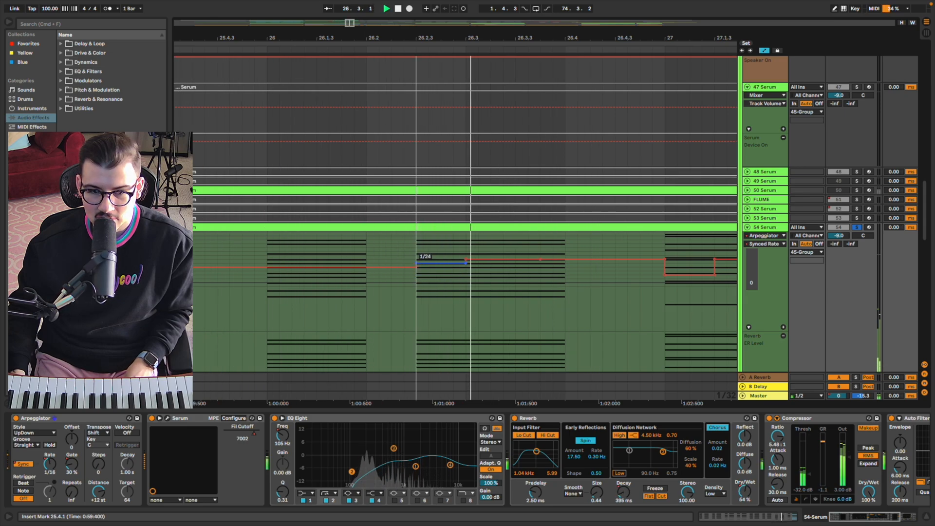
pyautogui.moveTo(441, 264); pyautogui.dragTo(440, 271)
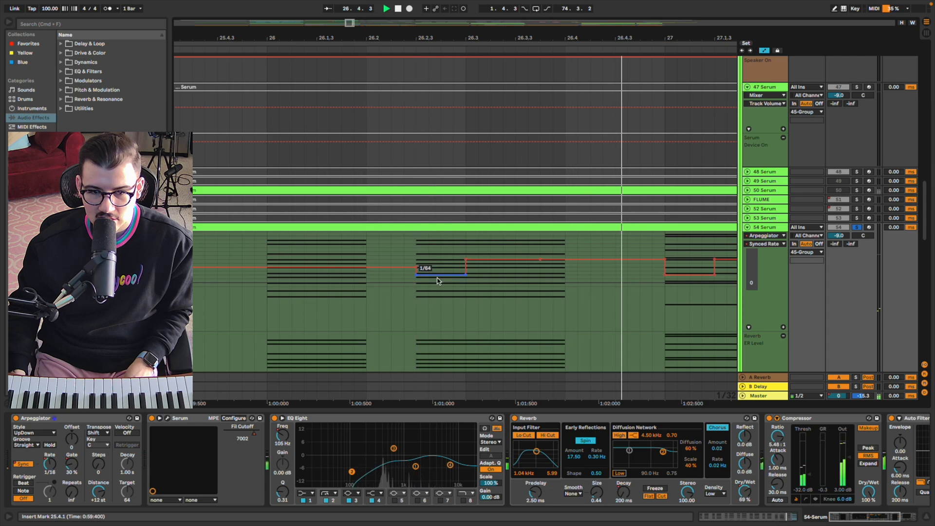
# Replay the arpeggiated passage and look through the automation lanes from 54 Serum down to the 55 Serum clip.
pyautogui.press('a')
pyautogui.press('a')
pyautogui.scroll(-5, 242, 263)
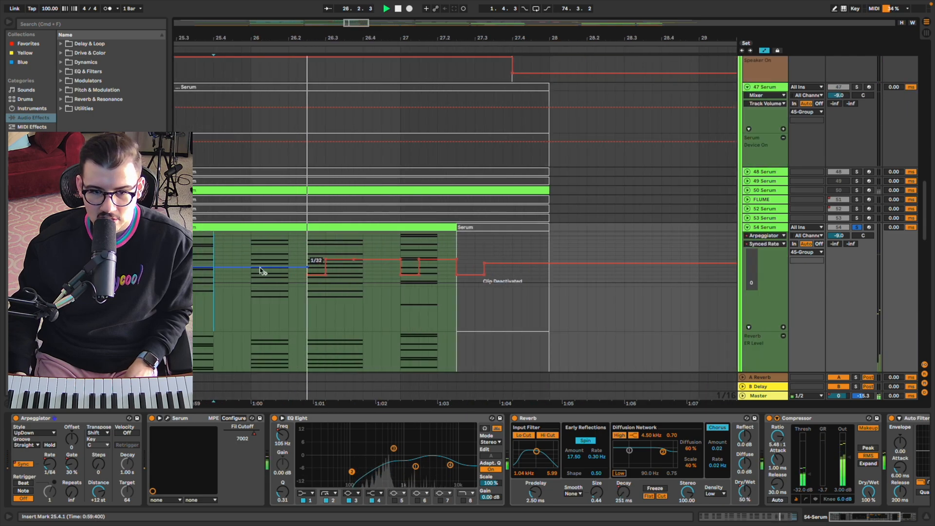
pyautogui.hscroll(-2, 328, 304)
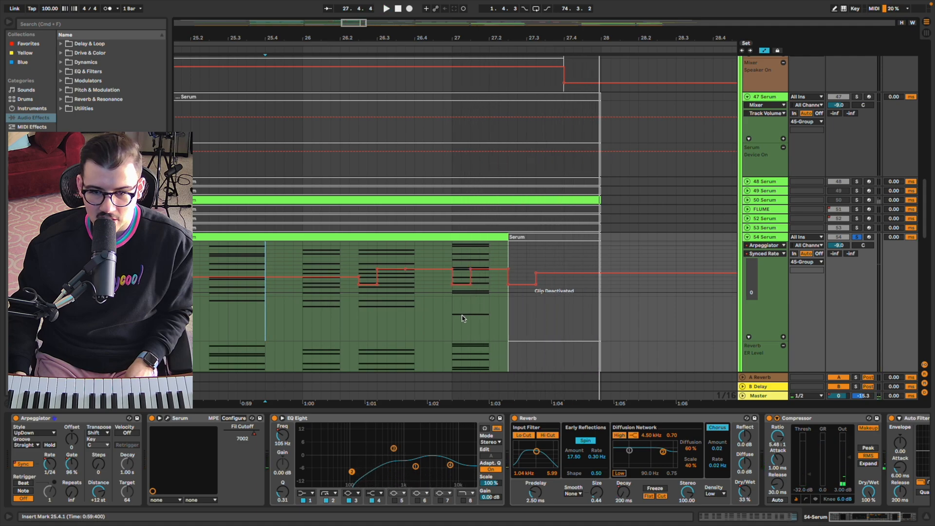
pyautogui.scroll(-3, 462, 318)
pyautogui.scroll(-5, 462, 318)
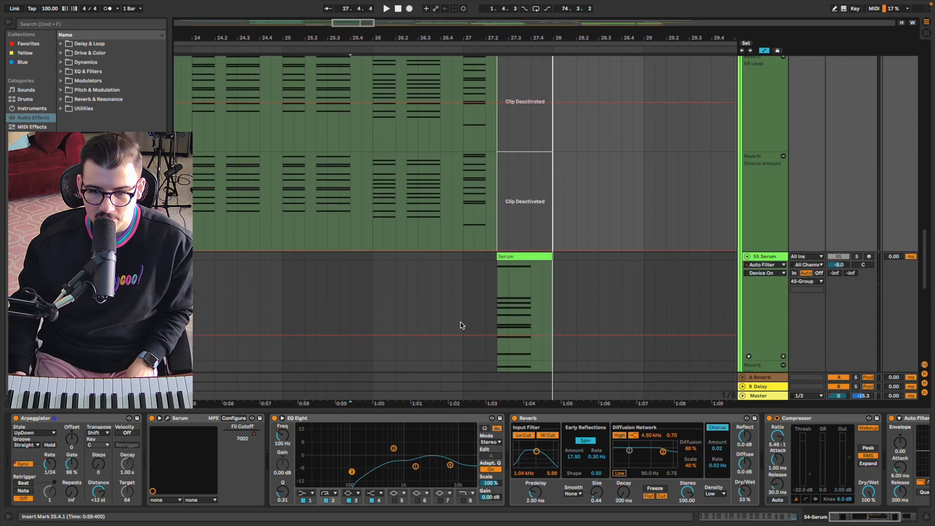
# Hide the automation lanes and audition the 55 Serum clip solo from 27.2.3.
pyautogui.press('a')
pyautogui.click(496, 285)
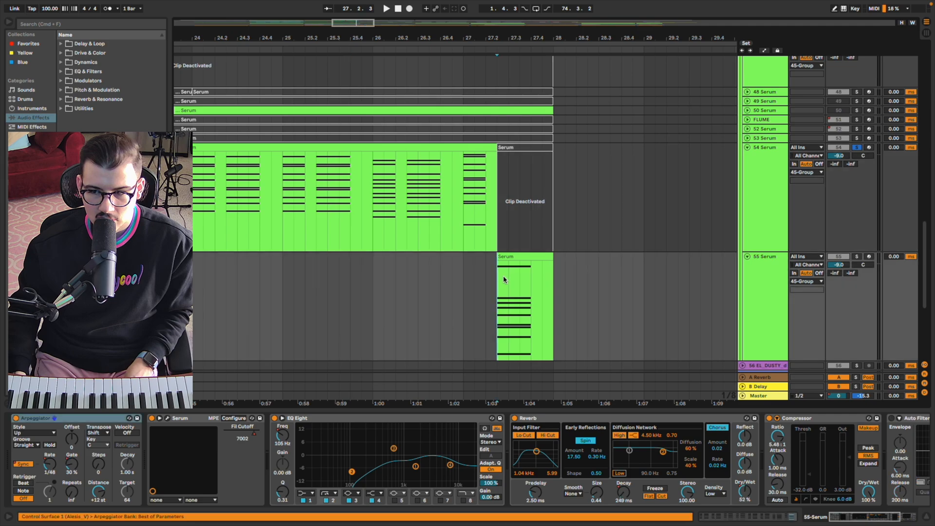
pyautogui.click(857, 257)
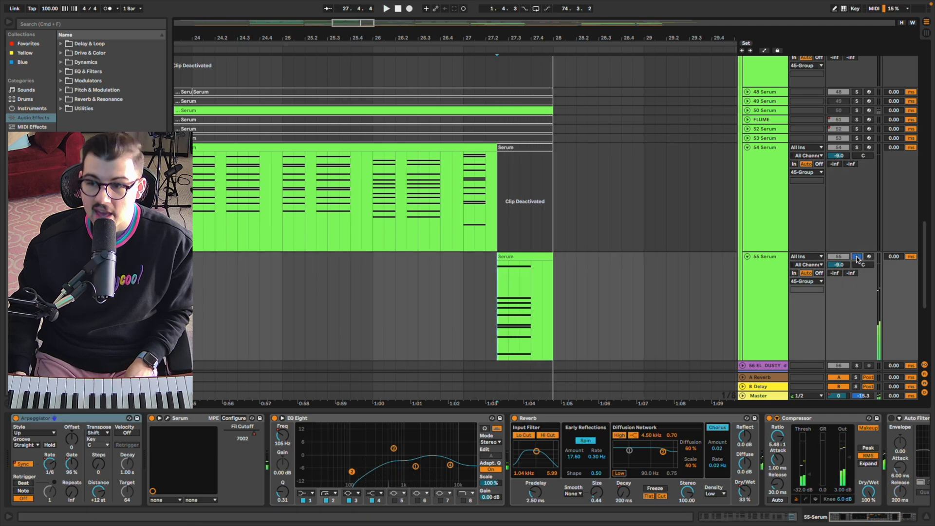
# Play from 25.4.1 with both the 54 Serum and 55 Serum tracks soloed.
pyautogui.click(364, 209)
pyautogui.press('space')
pyautogui.click(857, 147)
pyautogui.keyDown('super'); pyautogui.click(857, 256); pyautogui.keyUp('super')
# Compare the device chains of the 55 Serum and 54 Serum tracks, ending on 54 Serum.
pyautogui.click(752, 269)
pyautogui.click(764, 219)
pyautogui.click(762, 279)
pyautogui.click(751, 211)
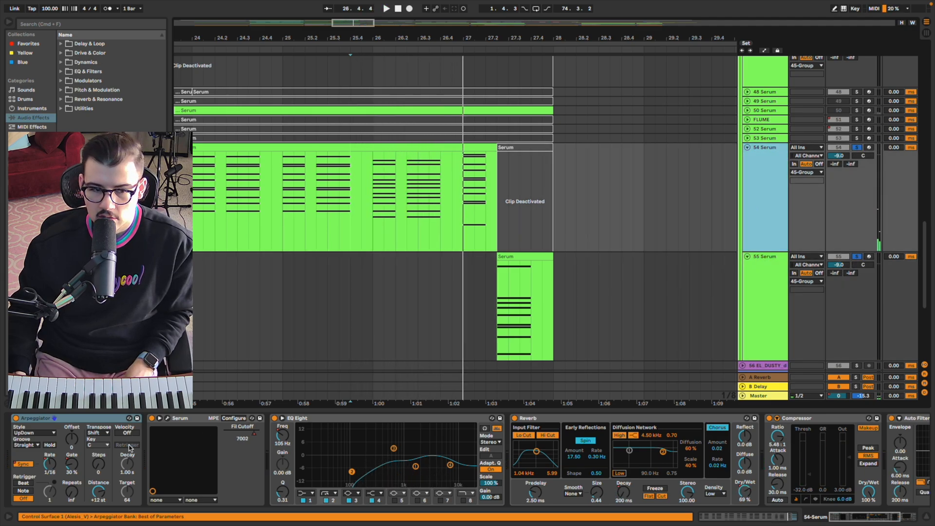
# Save the 54 Serum track's Serum patch as PLUCK - Rainbow in the CHYLD presets folder and close the plug-in window.
pyautogui.click(167, 419)
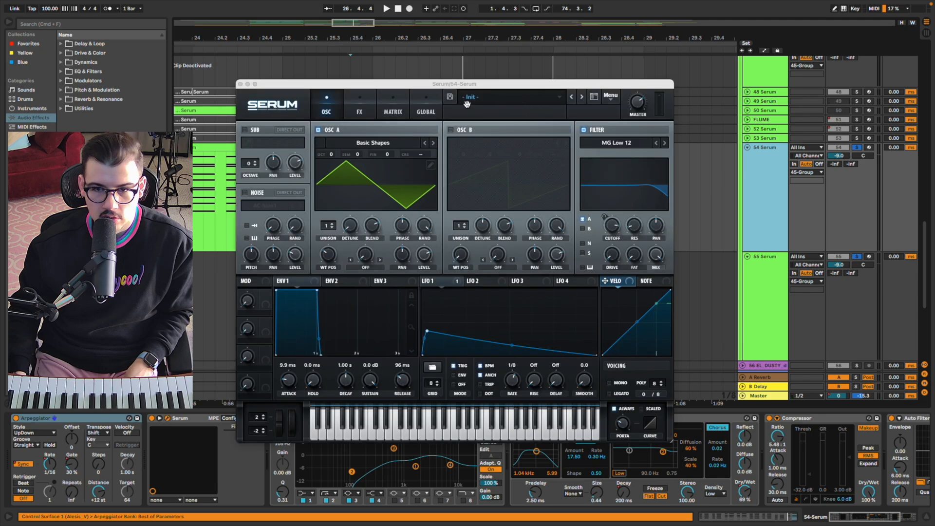
pyautogui.click(450, 97)
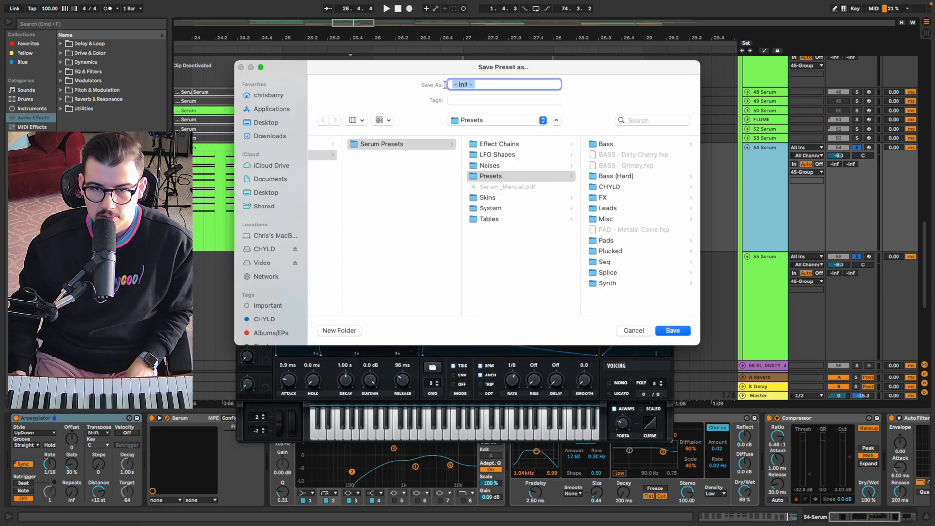
pyautogui.click(617, 187)
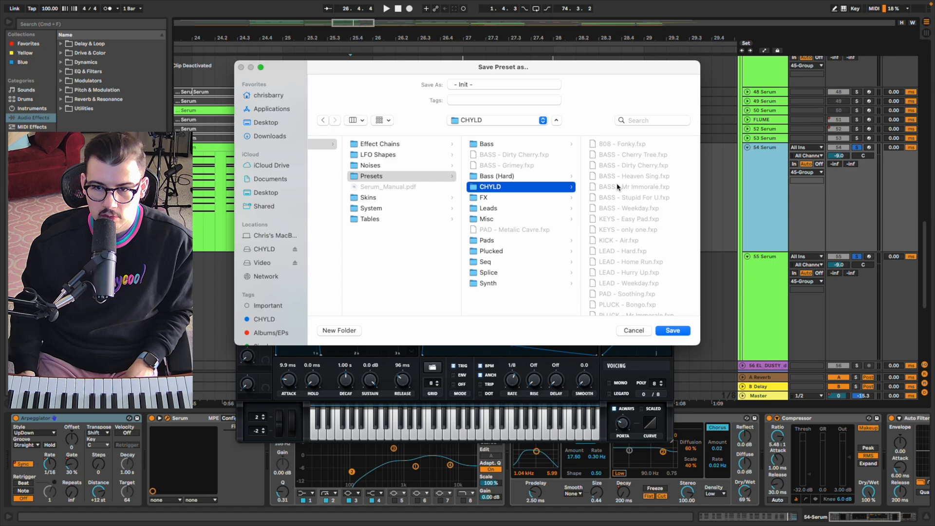
pyautogui.click(482, 84)
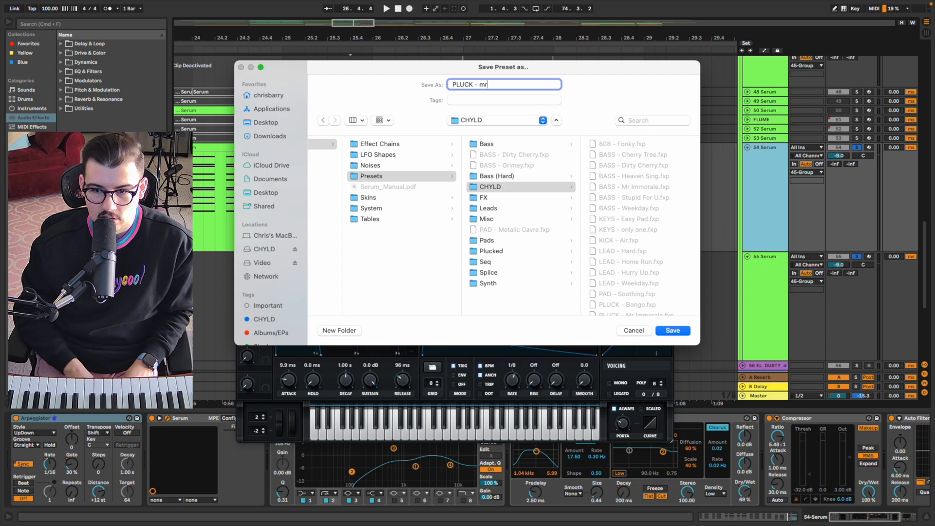
pyautogui.scroll(-3, 655, 263)
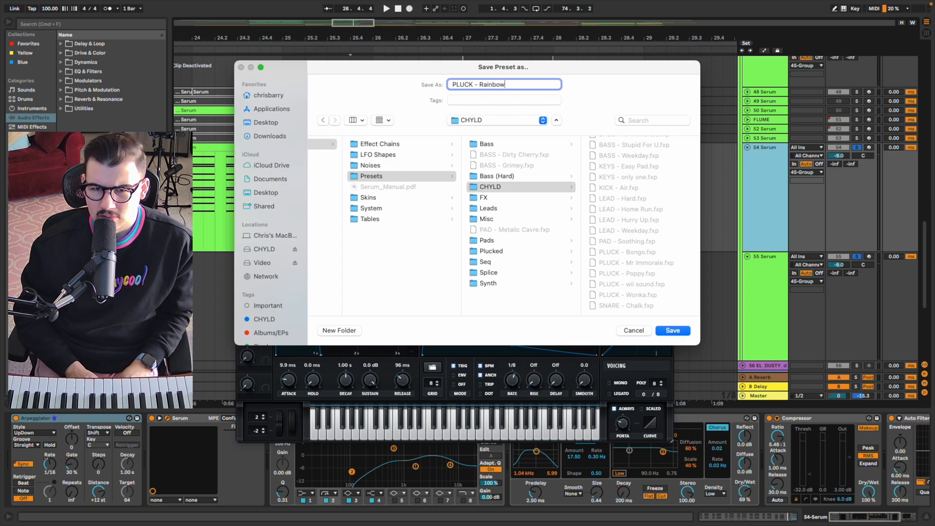
pyautogui.press('Return')
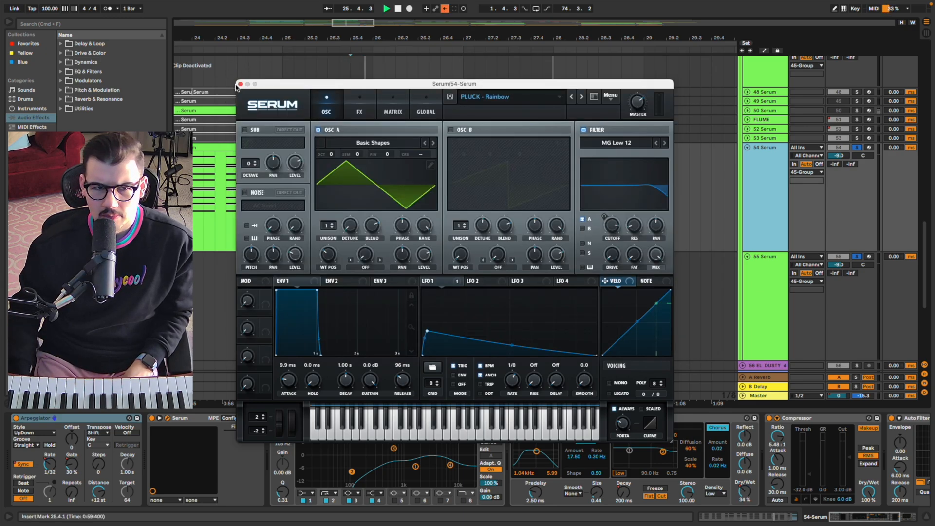
pyautogui.click(239, 84)
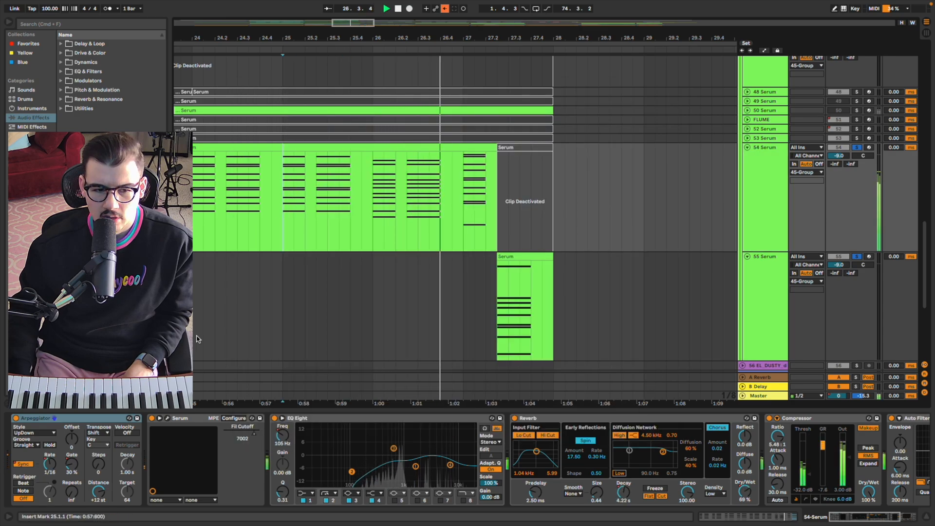
# Audition the 54 Serum track around 26.1.3 and 25.3.3 while checking its Serum Fil Cutoff parameter.
pyautogui.click(384, 199)
pyautogui.press('space')
pyautogui.click(768, 180)
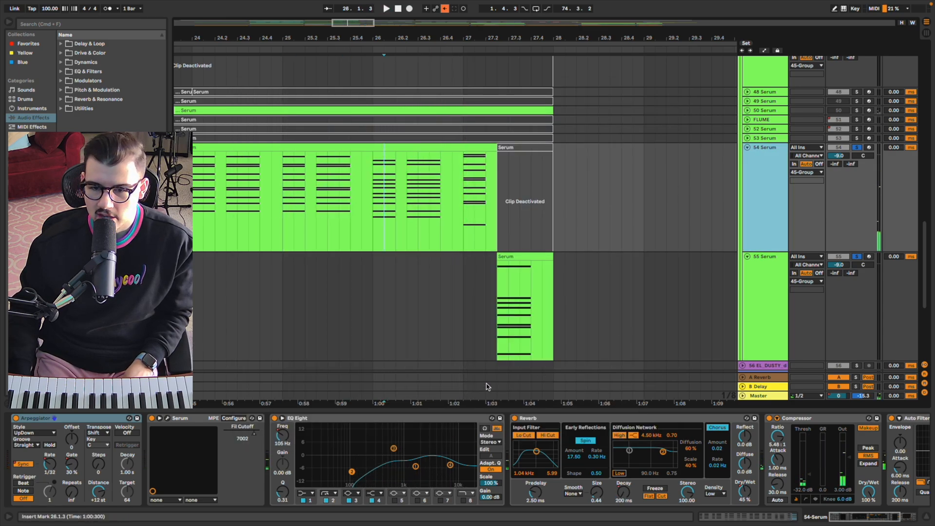
pyautogui.rightClick(254, 437)
pyautogui.click(231, 442)
pyautogui.click(341, 259)
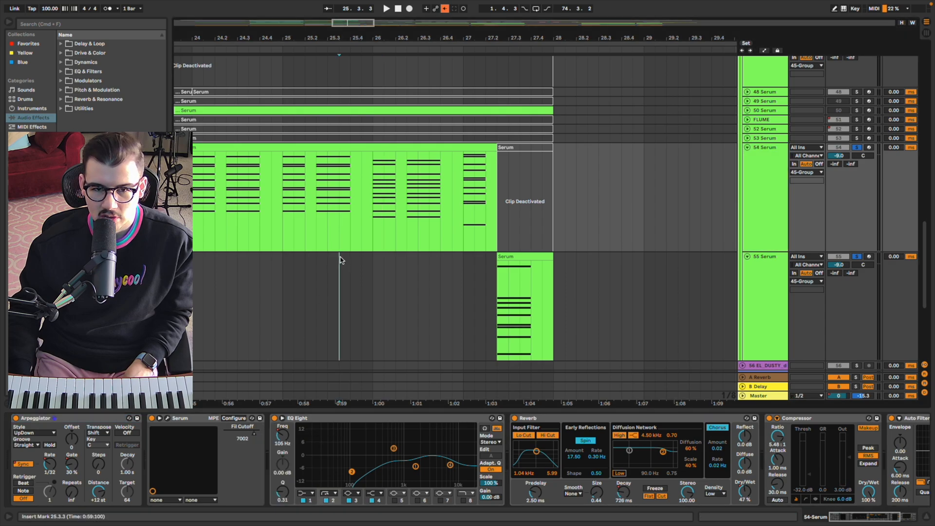
pyautogui.press('space')
# Show the Serum Fil Cutoff automation on the 54 Serum track and re-enable it, stopping playback.
pyautogui.scroll(-10, 336, 252)
pyautogui.click(317, 229)
pyautogui.hscroll(-3, 317, 229)
pyautogui.press('a')
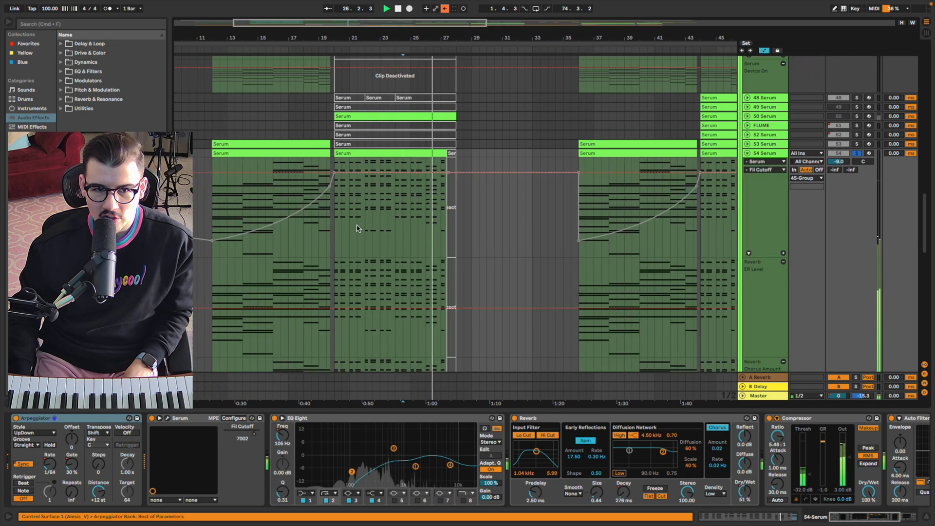
pyautogui.rightClick(254, 432)
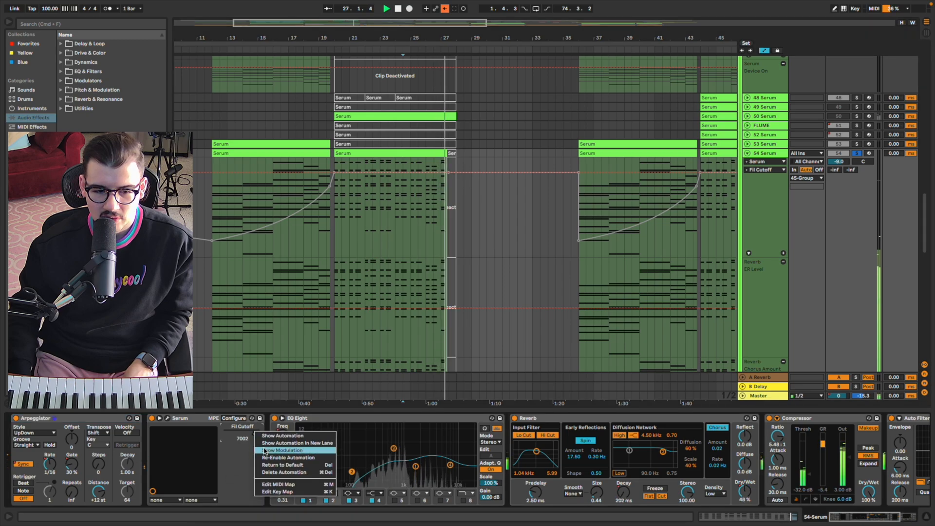
pyautogui.click(288, 458)
pyautogui.press('space')
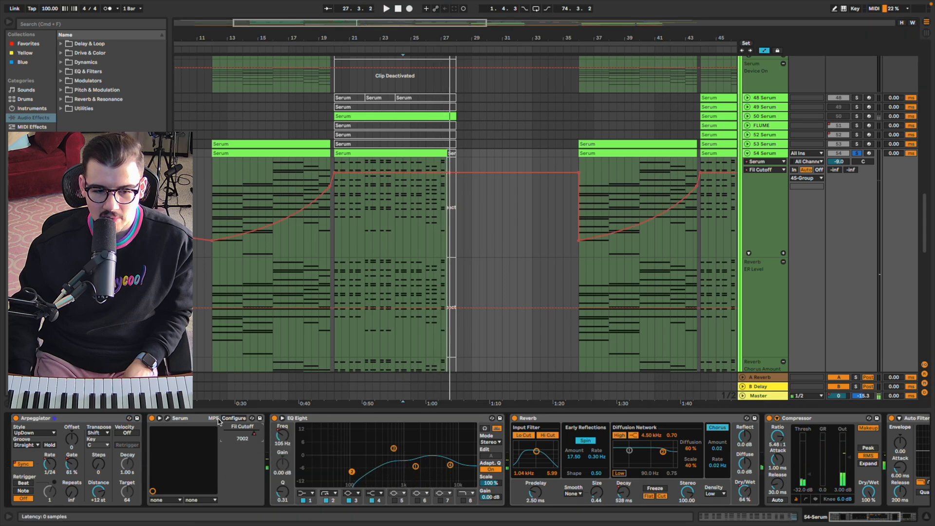
# Fold EQ Eight, and group Arpeggiator and Serum into an Instrument Rack saved as Rainbow Patch.
pyautogui.doubleClick(314, 418)
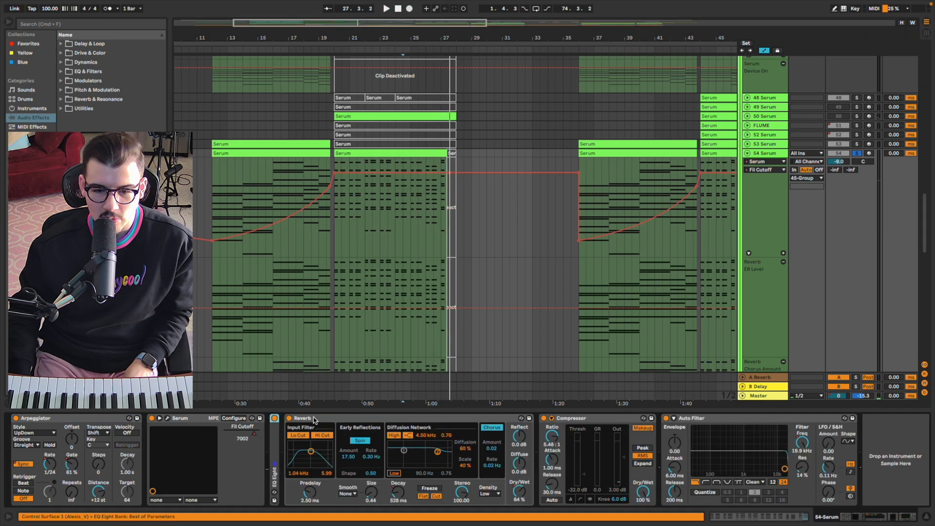
pyautogui.click(62, 419)
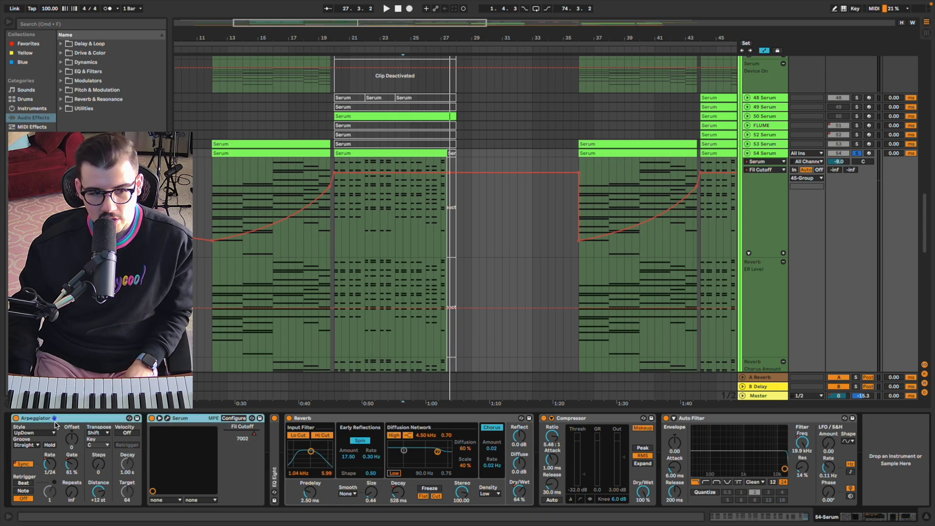
pyautogui.press('super+g')
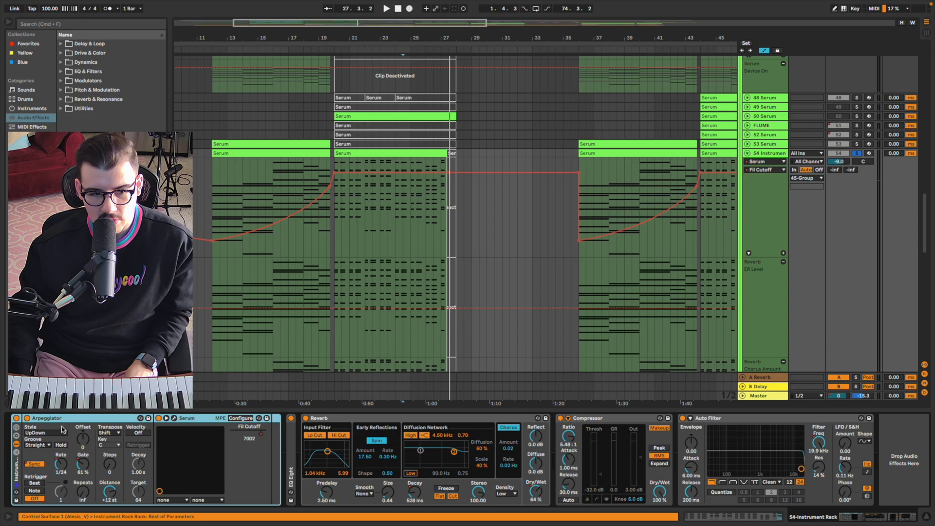
pyautogui.click(17, 501)
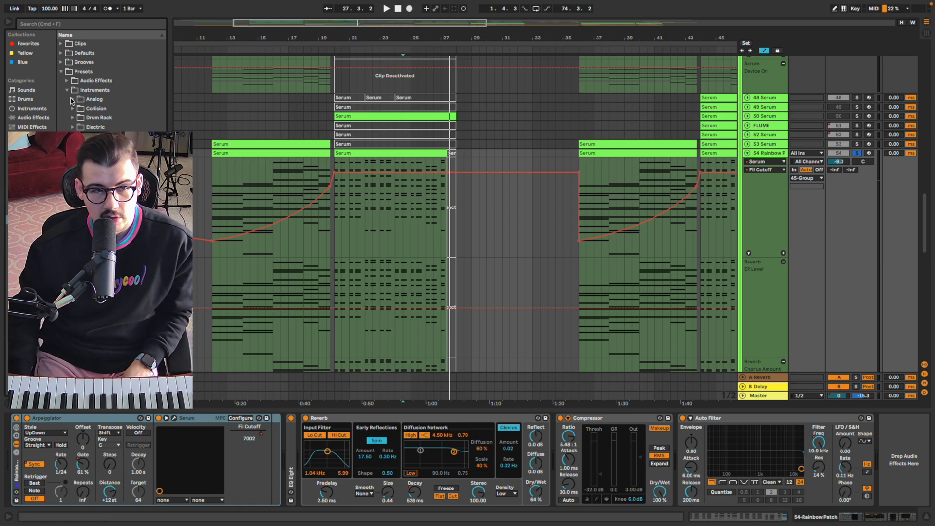
# Collapse the Presets folder, hide the automation lanes, and list the Audio Effects category in the browser.
pyautogui.click(61, 71)
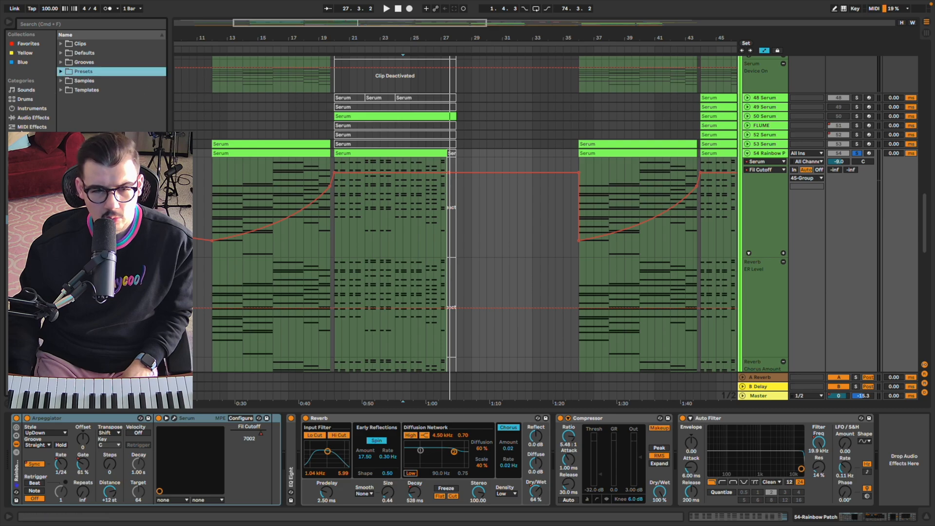
pyautogui.press('a')
pyautogui.press('a')
pyautogui.press('a')
pyautogui.click(43, 118)
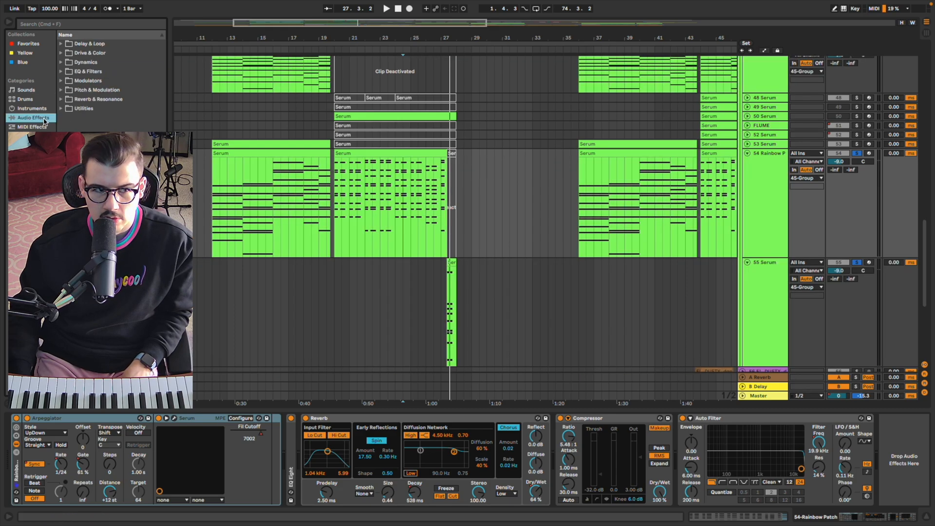
# Audition the soloed 54 and 55 Serum tracks around bar 26, turn off the solo, and stop playback.
pyautogui.scroll(5, 467, 202)
pyautogui.click(420, 224)
pyautogui.press('space')
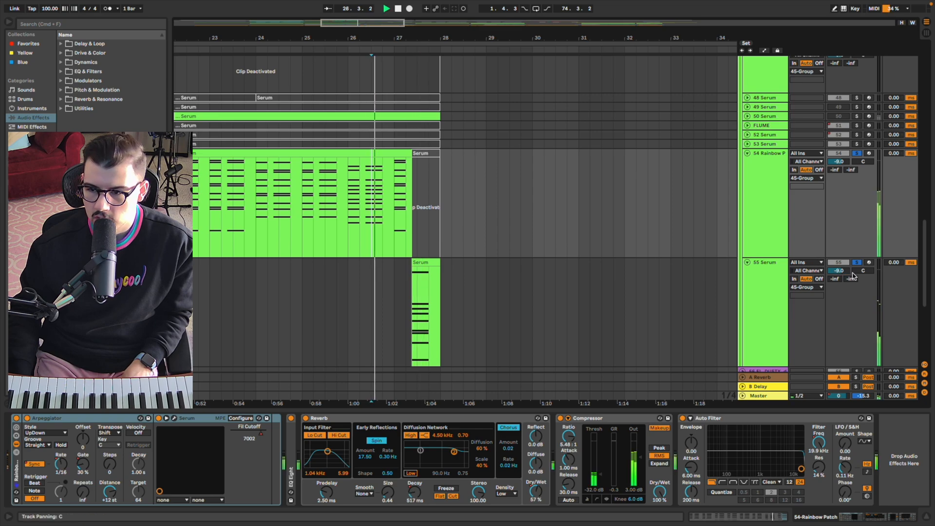
pyautogui.click(857, 263)
pyautogui.press('space')
pyautogui.scroll(-3, 418, 207)
pyautogui.scroll(3, 418, 206)
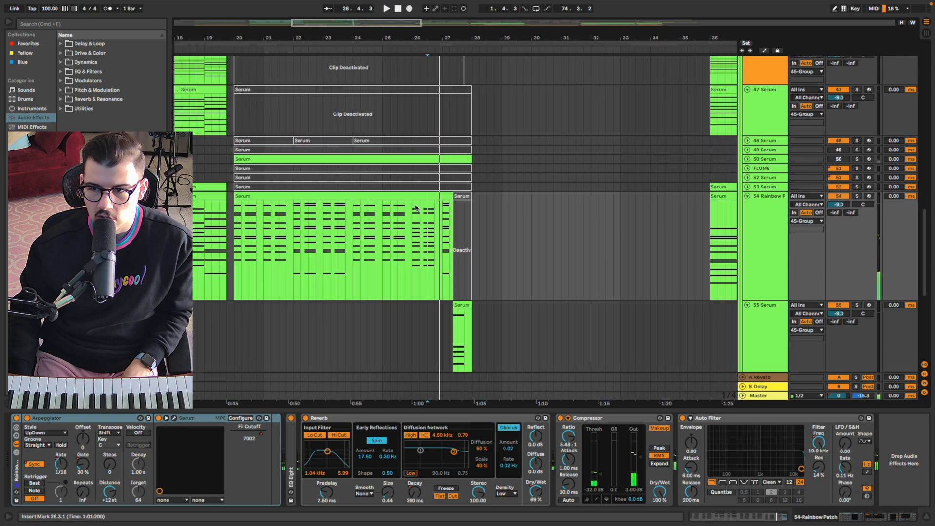
# Activate the deactivated clips from bar 20 on 46 Astra, 47 to 49 Serum, FLUME, 52 Serum and 53 Serum.
pyautogui.hscroll(-4, 415, 205)
pyautogui.scroll(2, 415, 205)
pyautogui.hscroll(-1, 416, 205)
pyautogui.click(366, 159)
pyautogui.scroll(5, 560, 129)
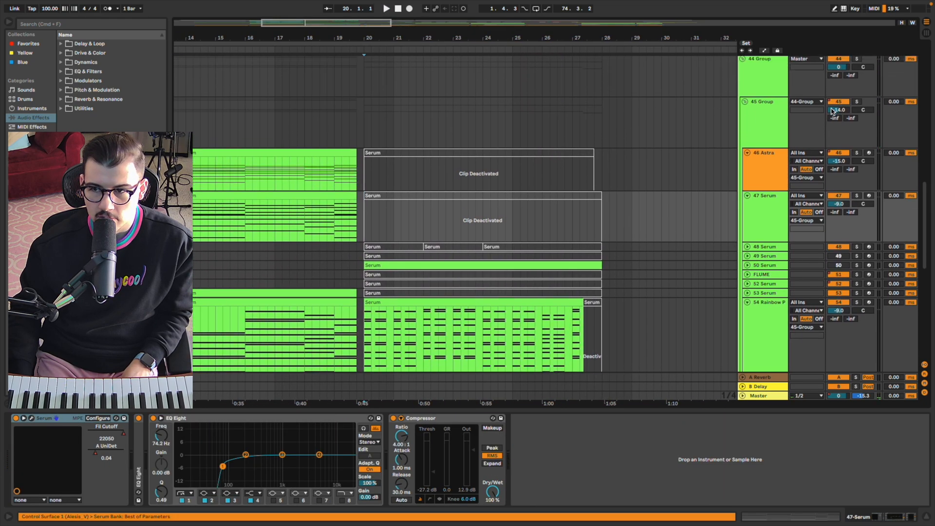
pyautogui.click(422, 190)
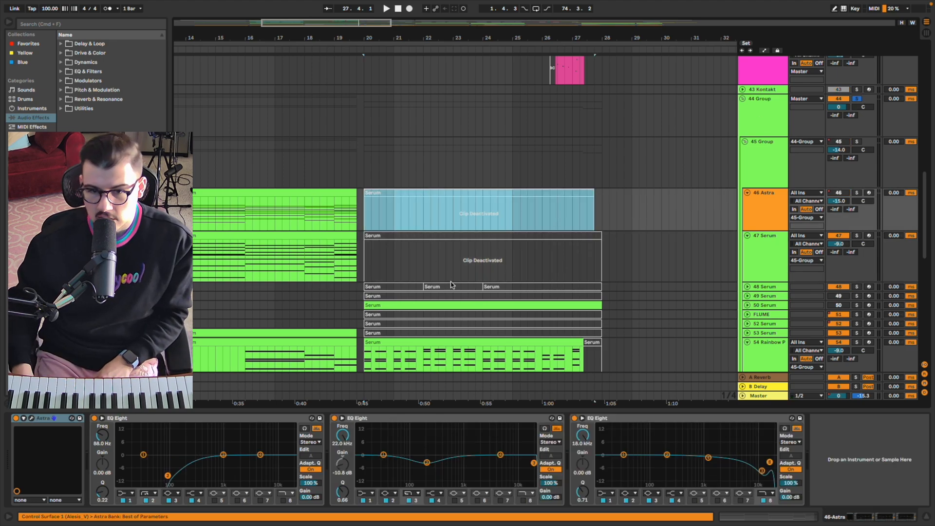
pyautogui.press('0')
pyautogui.click(438, 236)
pyautogui.press('0')
pyautogui.moveTo(363, 293); pyautogui.dragTo(612, 334)
pyautogui.press('0')
pyautogui.press('0')
# Audition the soloed 44 Group just before bar 20 and again from bar 36.
pyautogui.click(357, 287)
pyautogui.press('space')
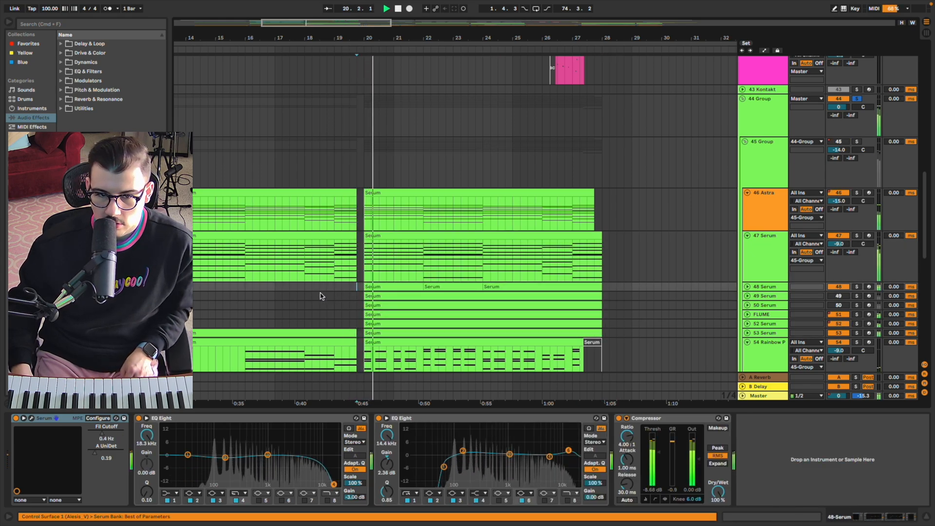
pyautogui.hscroll(-2, 497, 251)
pyautogui.scroll(1, 497, 251)
pyautogui.scroll(-5, 518, 238)
pyautogui.hscroll(5, 518, 237)
pyautogui.press('space')
pyautogui.click(412, 192)
pyautogui.press('space')
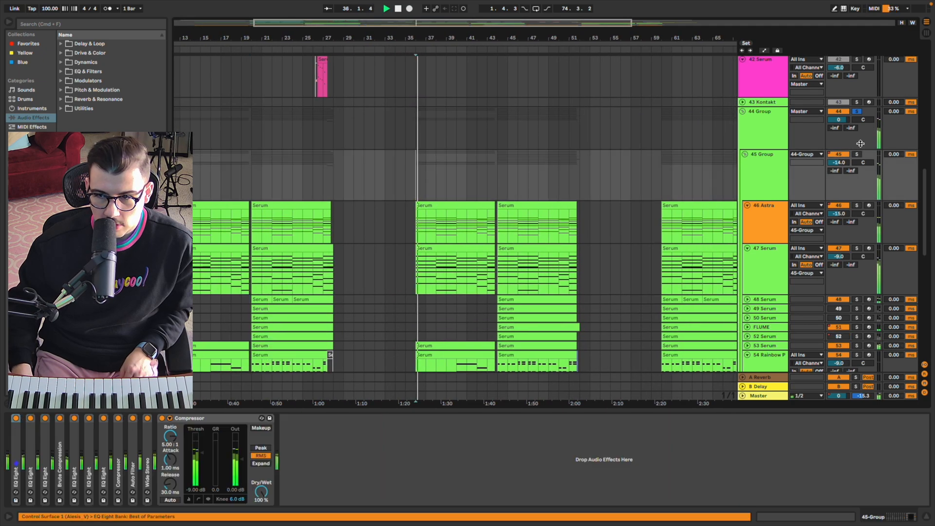
# Unsolo the 44 Group and audition the full mix from bars 44 and 46.
pyautogui.click(856, 113)
pyautogui.press('space')
pyautogui.press('space')
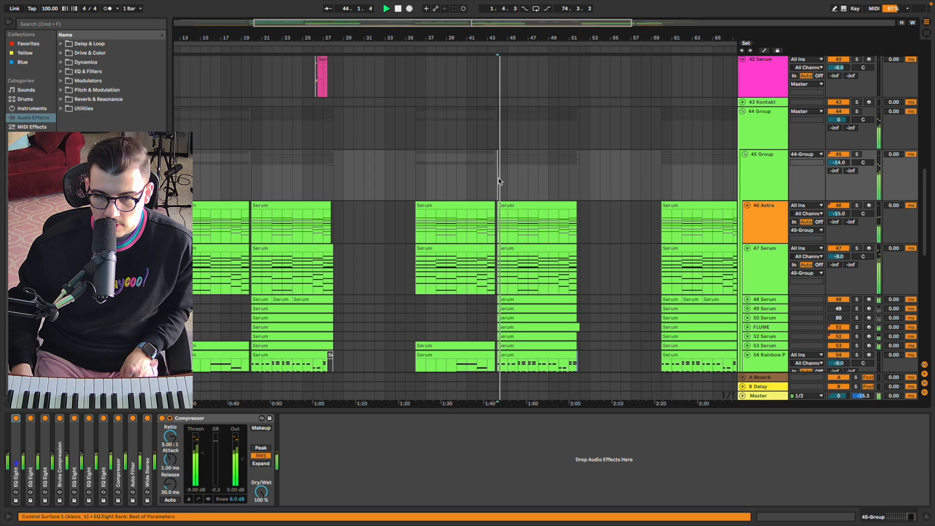
pyautogui.hscroll(-3, 502, 181)
pyautogui.click(564, 179)
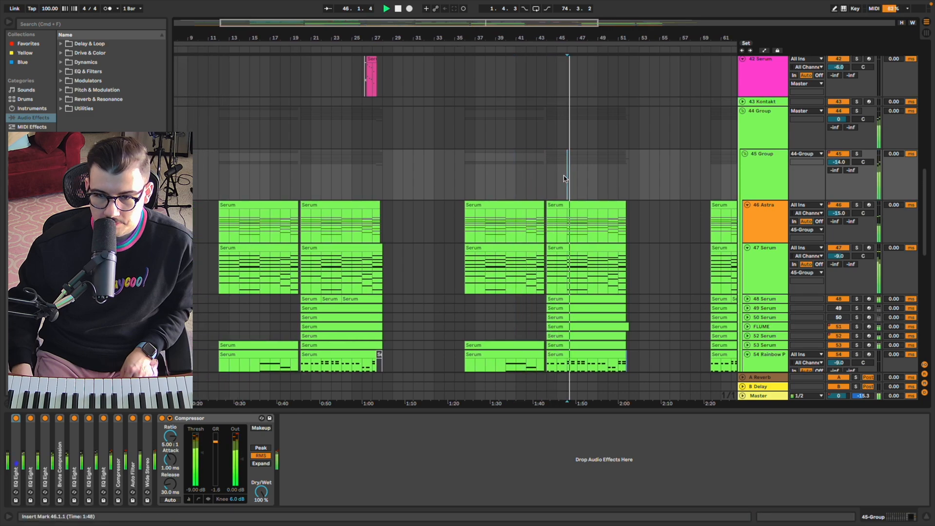
# Compare the full mix from 19.1.1 with the section starting around bar 44.
pyautogui.click(288, 185)
pyautogui.press('space')
pyautogui.press('space')
pyautogui.scroll(-10, 288, 185)
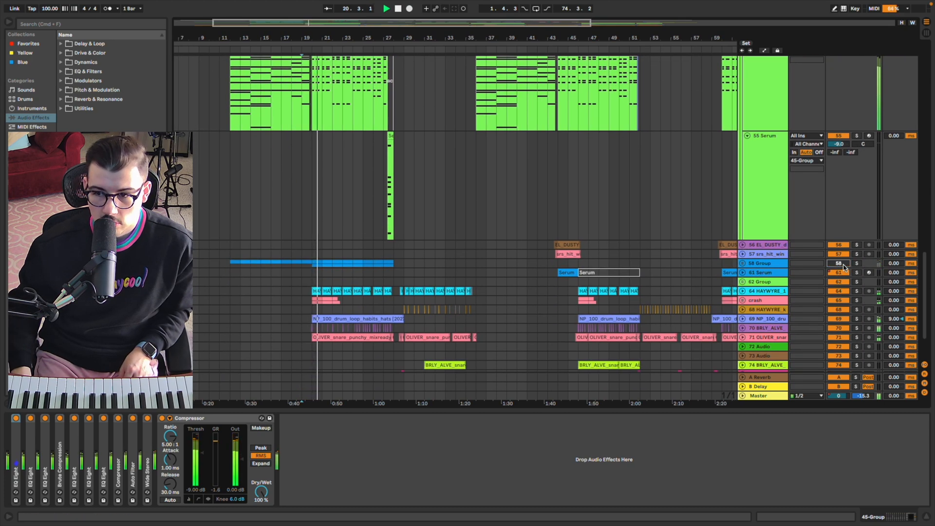
pyautogui.press('space')
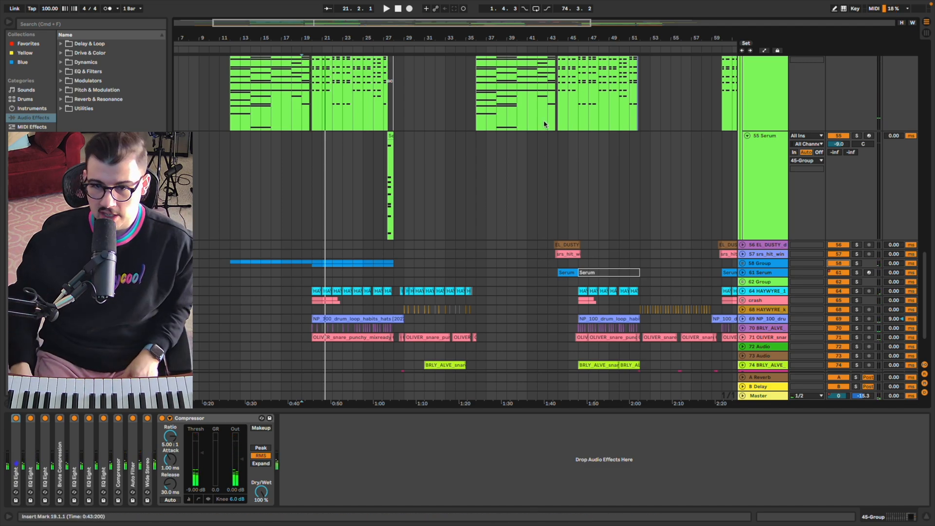
pyautogui.click(559, 146)
pyautogui.press('space')
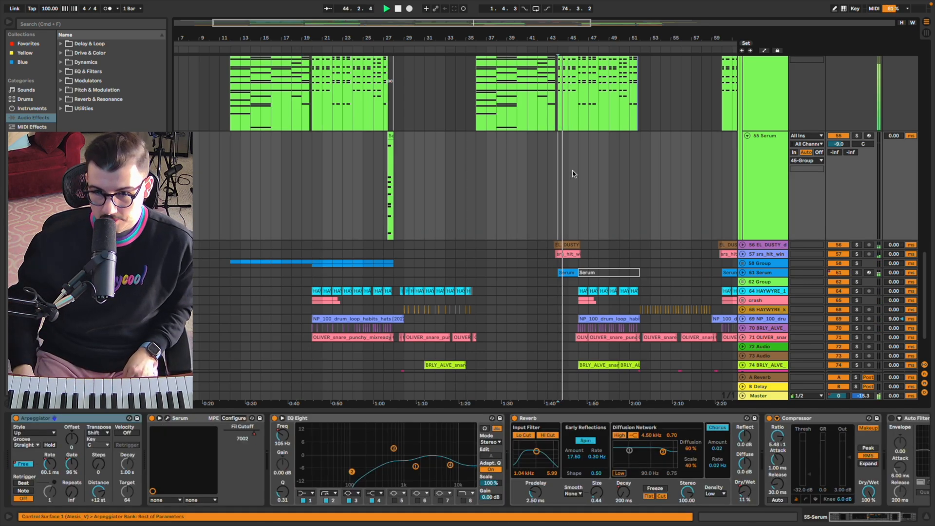
# Undo the clip activations on the 46 Astra through 53 Serum tracks while the section from bar 46 plays.
pyautogui.press('+')
pyautogui.press('+')
pyautogui.scroll(3, 576, 173)
pyautogui.press('-')
pyautogui.press('-')
pyautogui.press('-')
pyautogui.scroll(5, 576, 173)
pyautogui.click(340, 171)
pyautogui.press('super+z')
pyautogui.press('super+z')
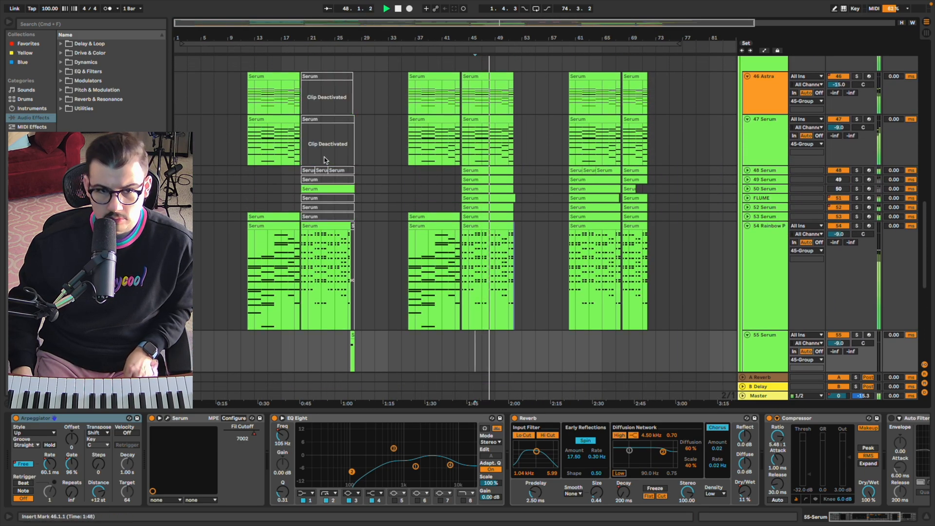
# Stop playback and fold the 45 Group and the 44 Group.
pyautogui.scroll(2, 326, 159)
pyautogui.press('space')
pyautogui.click(763, 91)
pyautogui.click(745, 72)
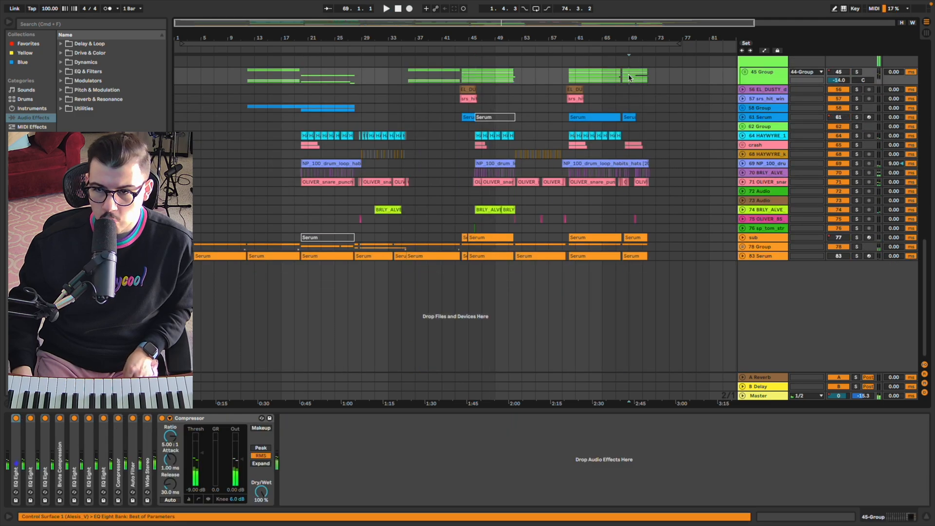
pyautogui.scroll(3, 747, 165)
pyautogui.click(743, 153)
# Audition the full mix from 19.1.1 into the section at bar 20.
pyautogui.click(427, 170)
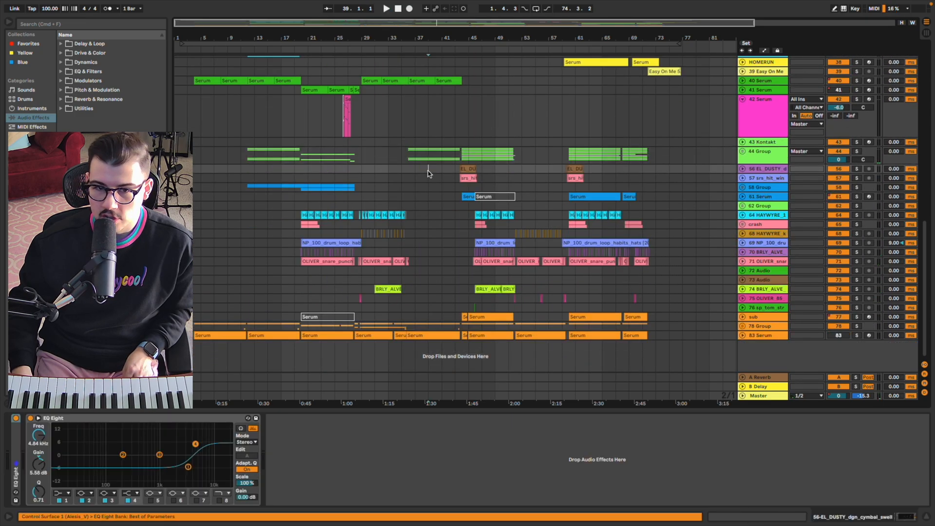
pyautogui.click(308, 159)
pyautogui.click(295, 158)
pyautogui.scroll(5, 295, 158)
pyautogui.press('space')
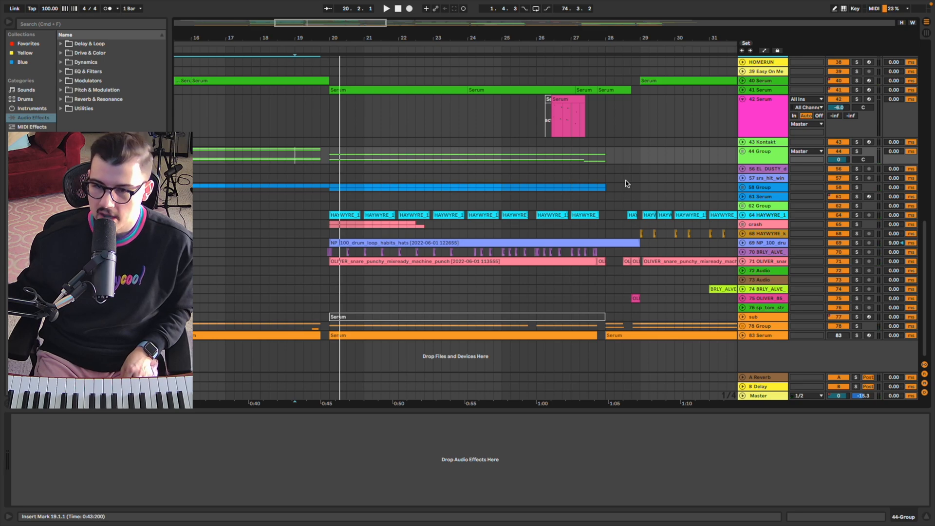
# Unfold the 58 Group and audition it soloed from around bar 12.
pyautogui.click(347, 189)
pyautogui.scroll(-5, 347, 189)
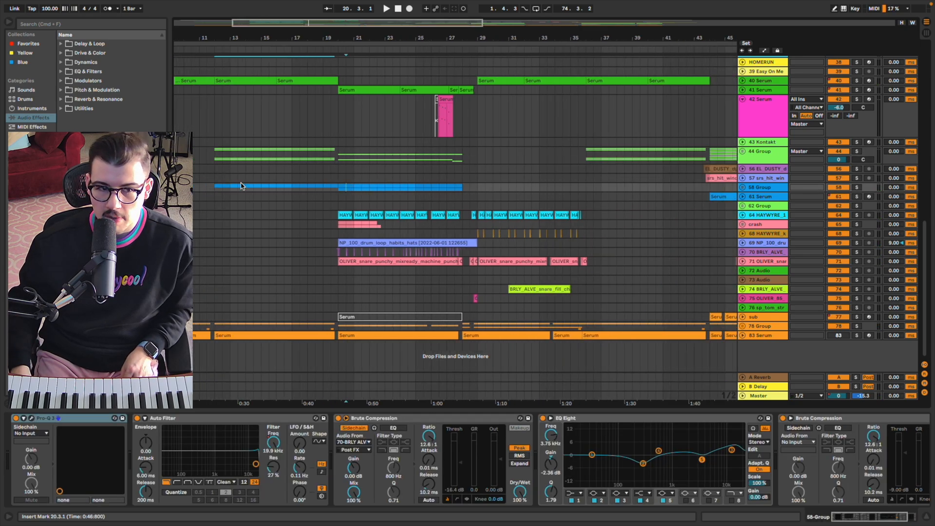
pyautogui.click(742, 187)
pyautogui.scroll(-2, 214, 229)
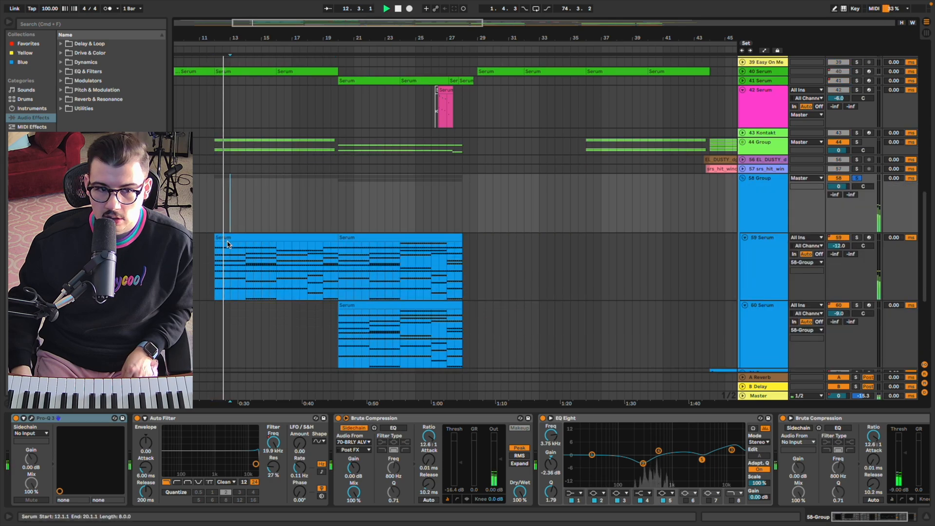
# Play from 11.3.1 while examining the 59 Serum track's devices and Serum patch, and close the plug-in window.
pyautogui.click(207, 258)
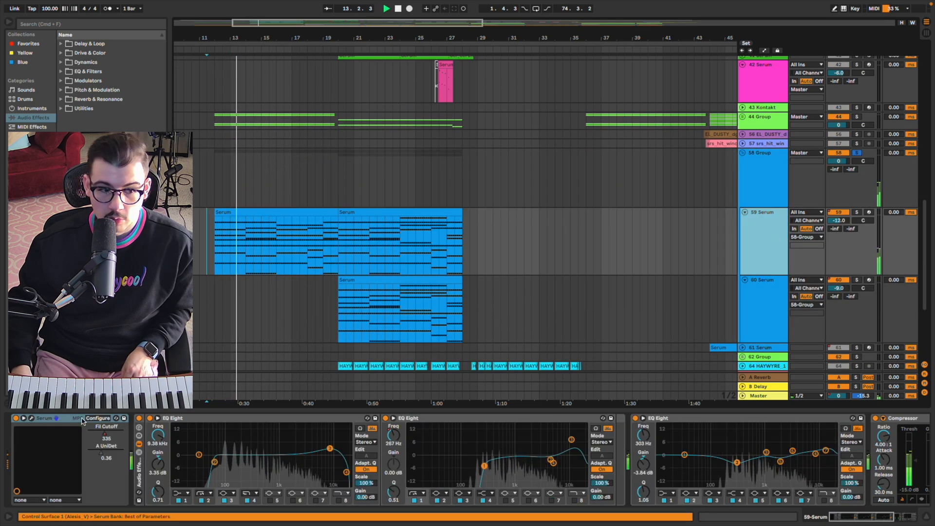
pyautogui.click(24, 419)
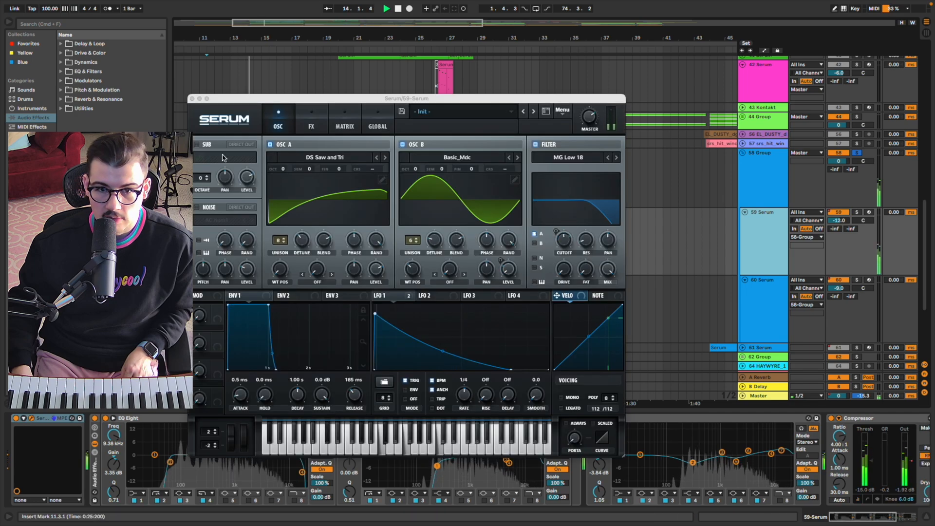
pyautogui.click(192, 100)
pyautogui.scroll(5, 254, 233)
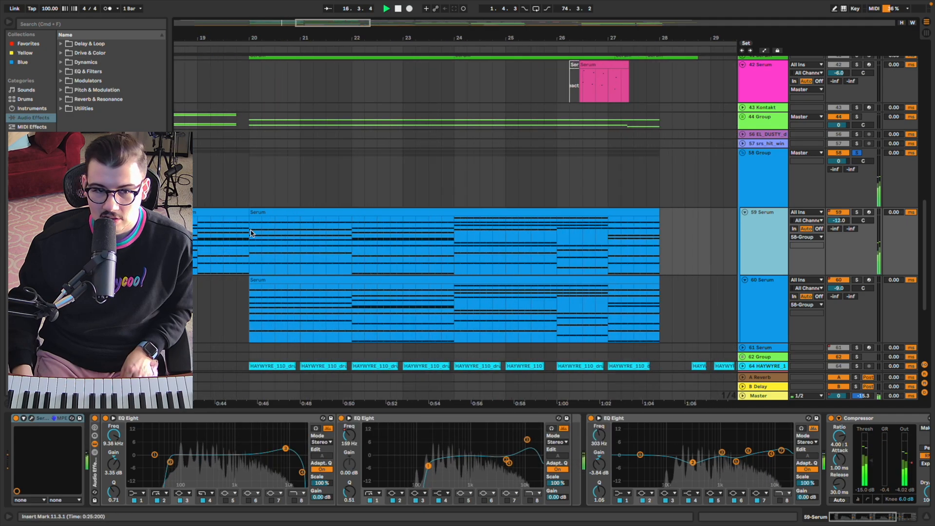
# Check the 58 Group and 59 Serum device chains, and audition the group in the full mix from bar 20.
pyautogui.click(769, 186)
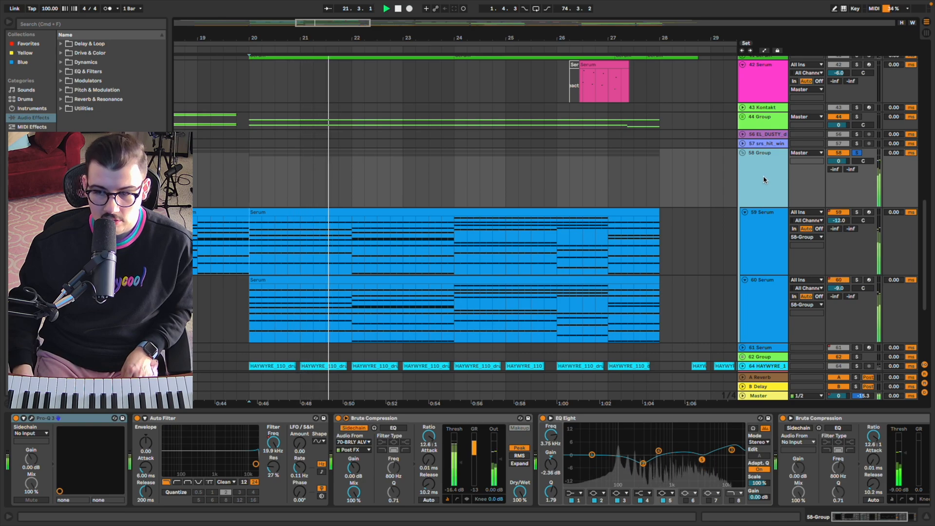
pyautogui.click(751, 250)
pyautogui.press('a')
pyautogui.press('a')
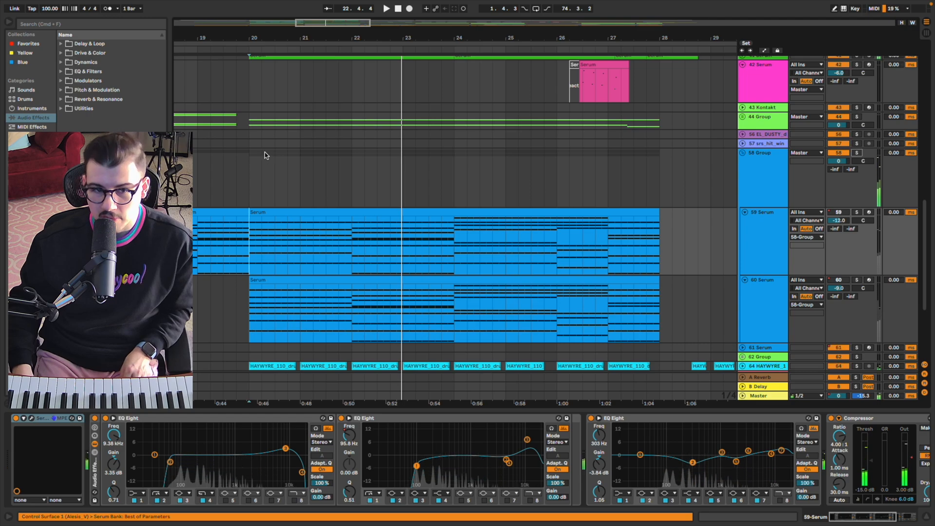
pyautogui.click(253, 163)
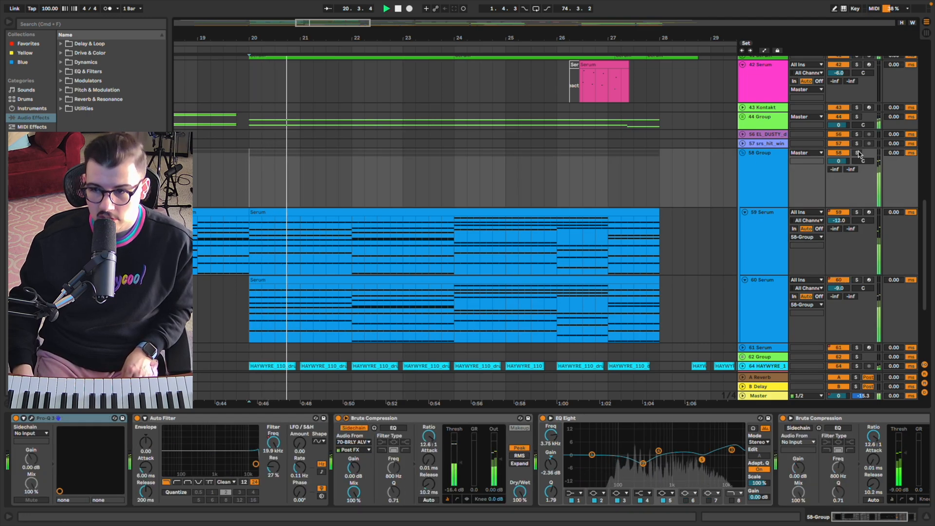
# Play the arrangement from bar 18.4.1, using the OLIVER snare track to set the start point.
pyautogui.scroll(-10, 859, 156)
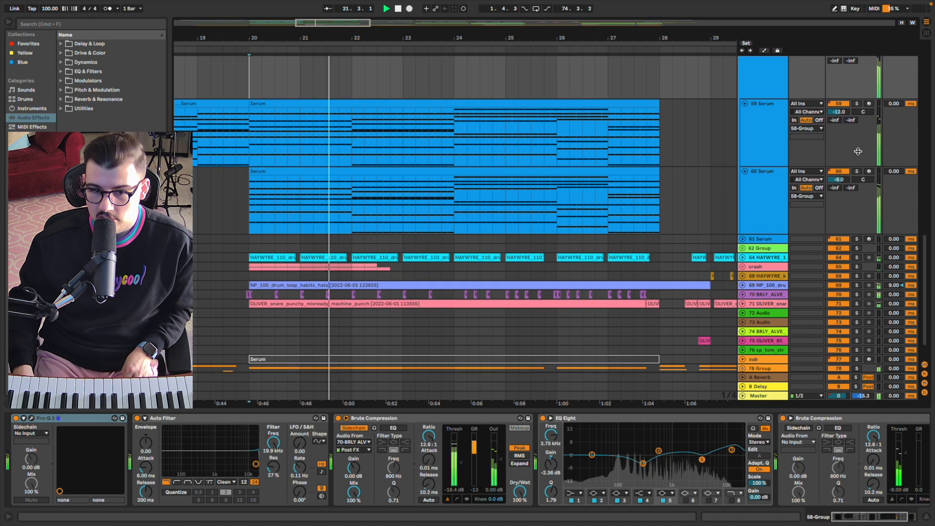
pyautogui.scroll(4, 703, 234)
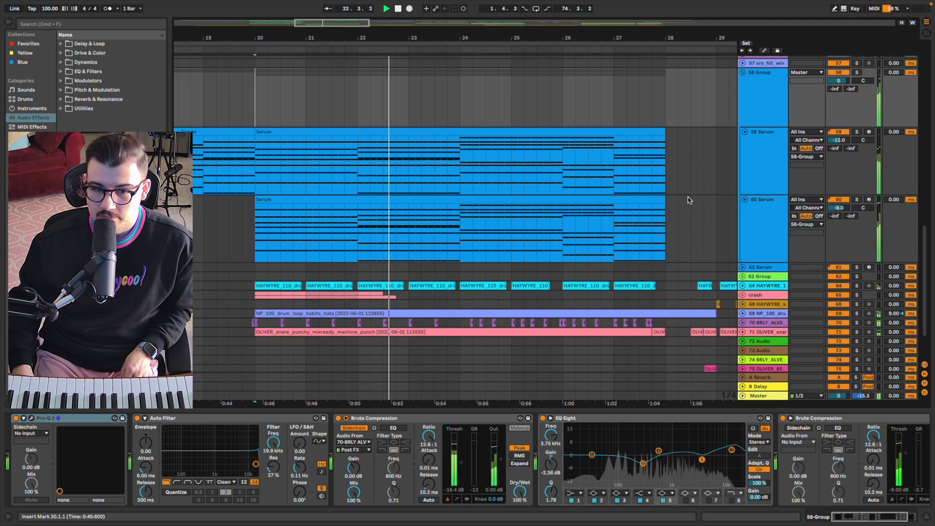
pyautogui.scroll(-4, 689, 200)
pyautogui.moveTo(211, 271); pyautogui.dragTo(206, 263)
pyautogui.press('space')
pyautogui.press('space')
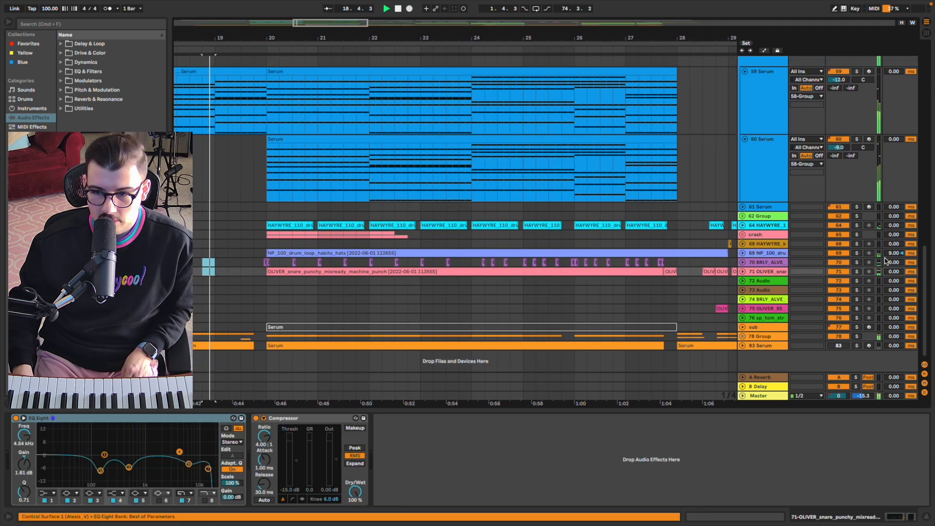
# Solo the BRLY, OLIVER snare, NP_100 hats and HAYWYRE tracks during playback, and unfold the HAYWYRE track.
pyautogui.scroll(9, 859, 265)
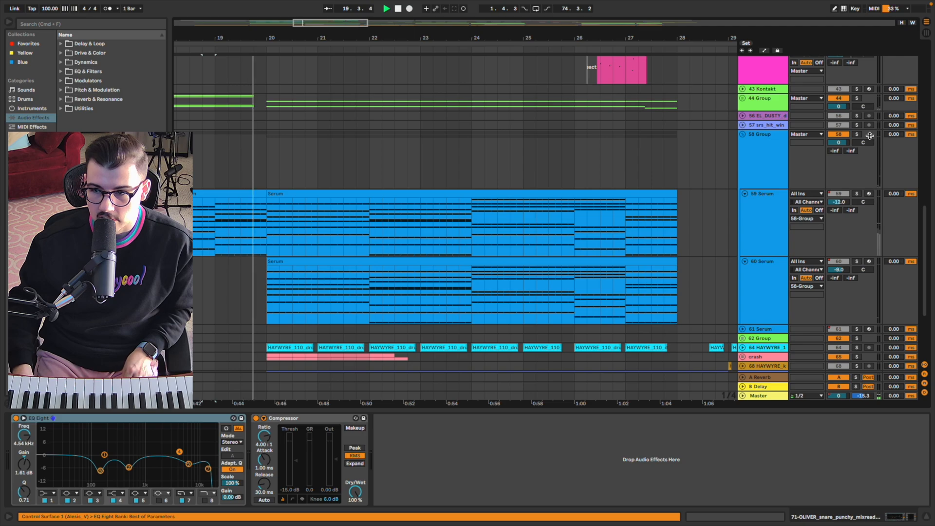
pyautogui.scroll(-8, 653, 259)
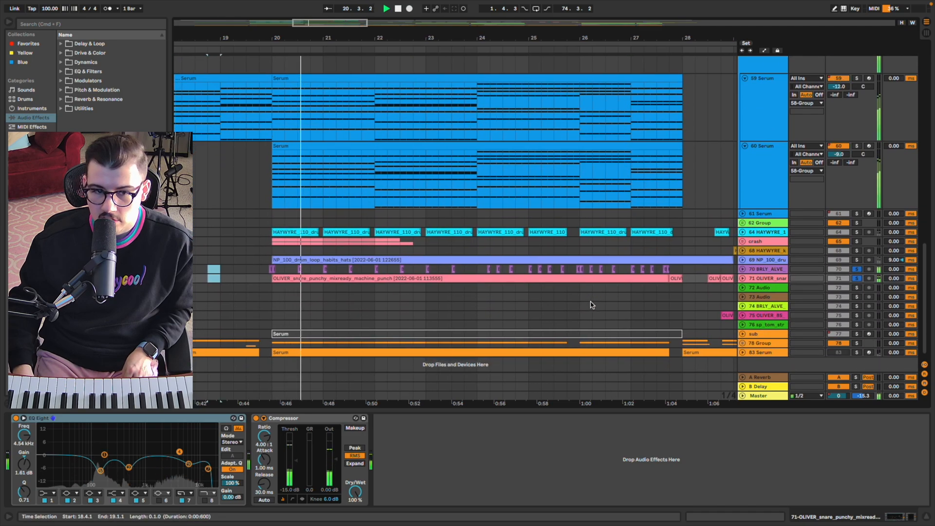
pyautogui.click(857, 260)
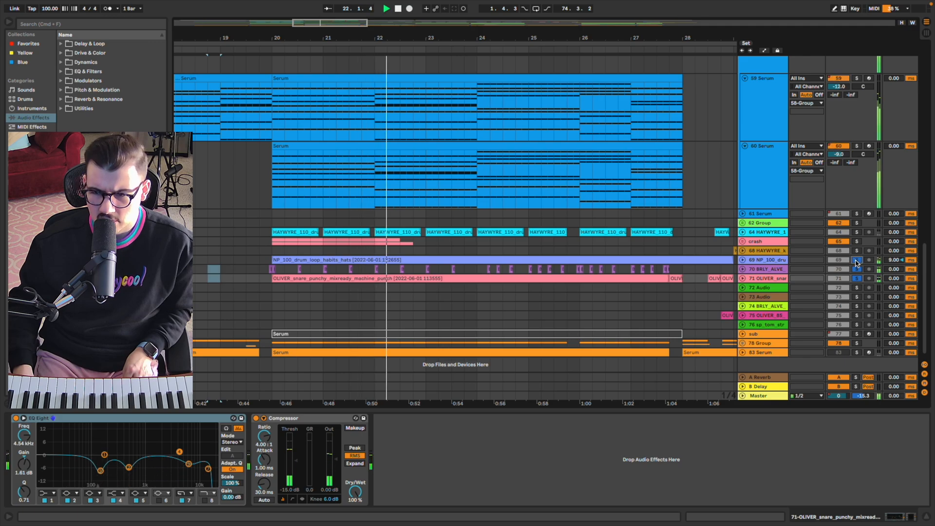
pyautogui.click(857, 232)
pyautogui.click(743, 232)
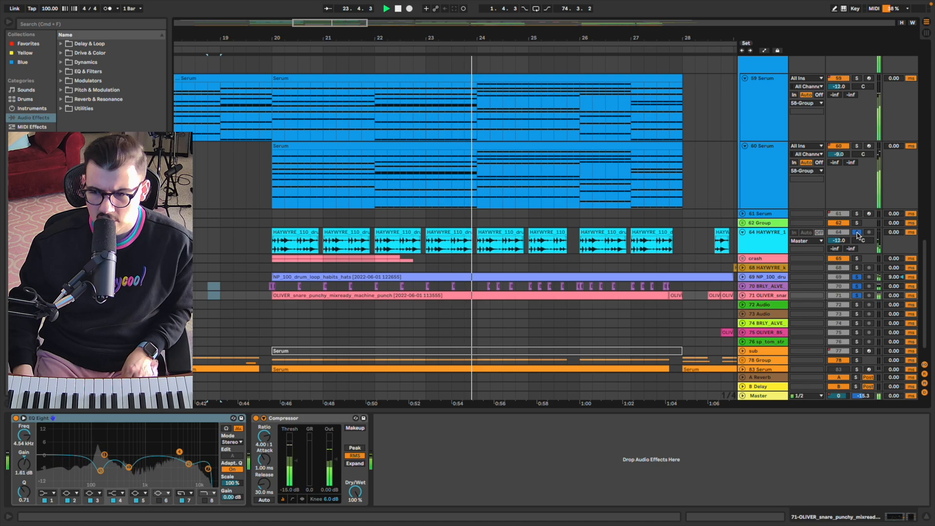
# Stop playback and clear the solos on the drum tracks.
pyautogui.press('space')
pyautogui.click(857, 233)
# Play the full mix from bar 23.4.1 and fold the 58 Group track.
pyautogui.click(454, 135)
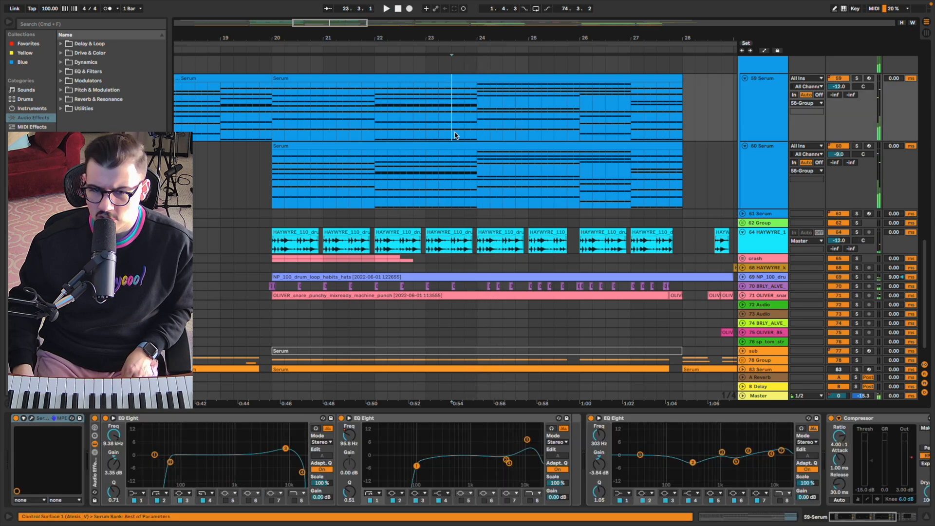
pyautogui.scroll(3, 455, 135)
pyautogui.click(458, 107)
pyautogui.click(458, 108)
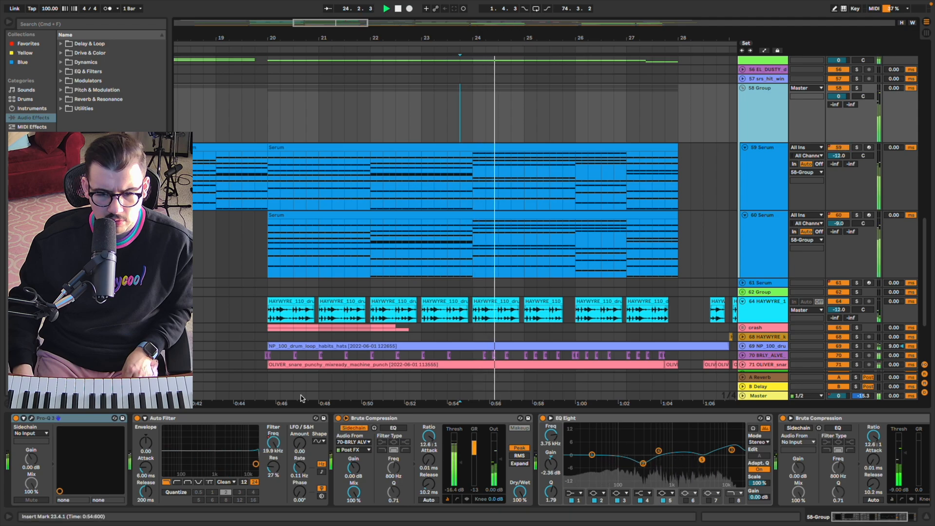
pyautogui.click(742, 88)
# Solo 44 Group, 58 Group and the 41 Serum track to hear them together.
pyautogui.scroll(3, 809, 117)
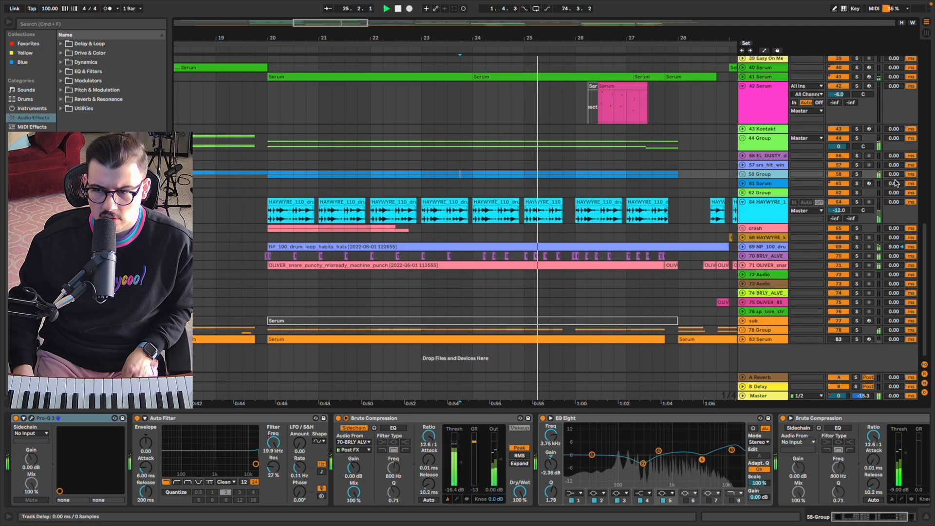
pyautogui.click(857, 174)
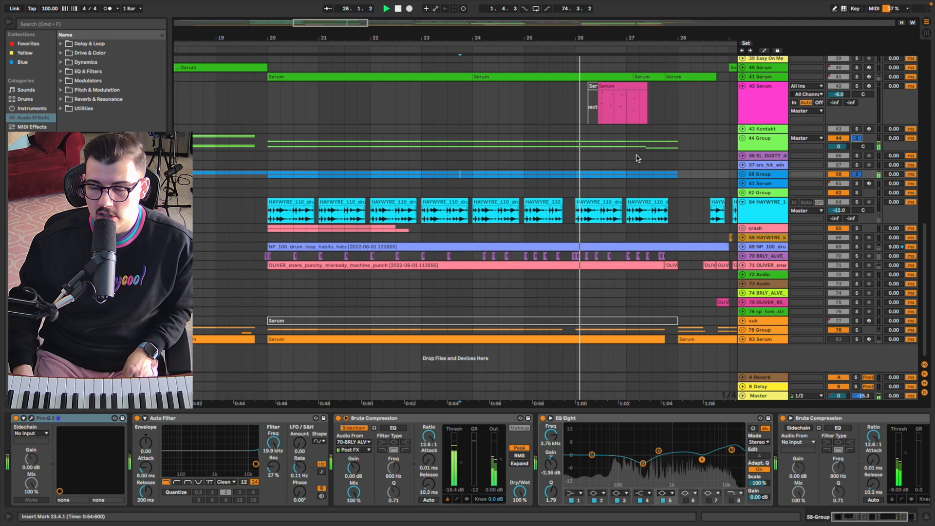
pyautogui.scroll(-2, 633, 159)
pyautogui.scroll(3, 634, 159)
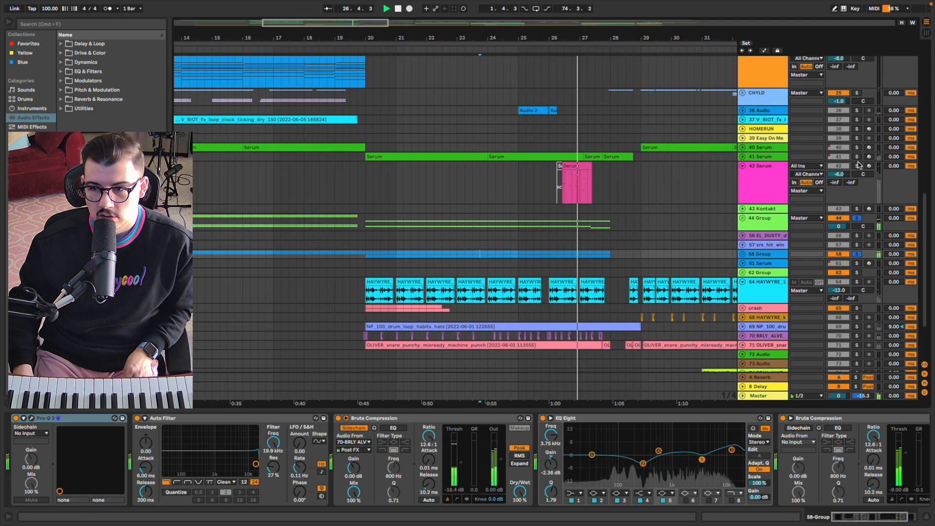
pyautogui.click(857, 158)
pyautogui.scroll(3, 549, 199)
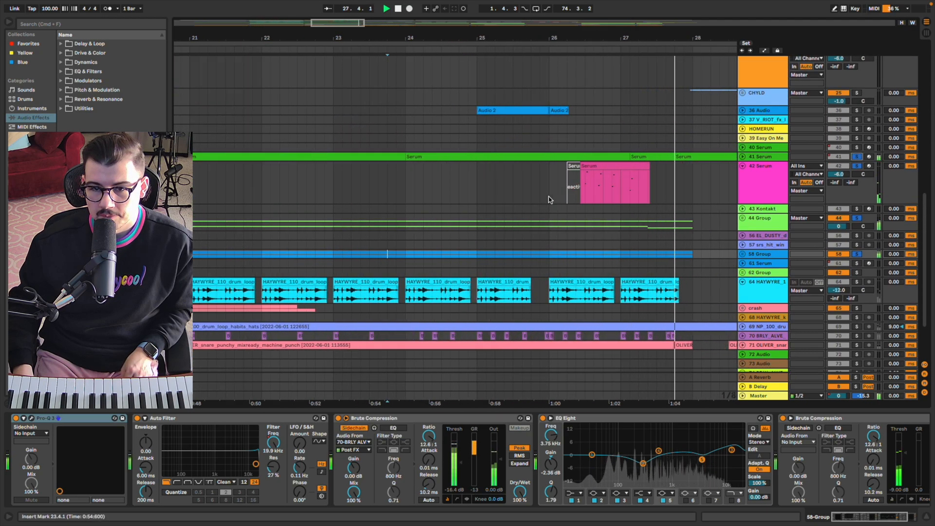
# Add 42 Serum to the soloed tracks and play the section from bar 25.4.3.
pyautogui.click(507, 195)
pyautogui.click(476, 189)
pyautogui.scroll(5, 528, 195)
pyautogui.hscroll(3, 528, 194)
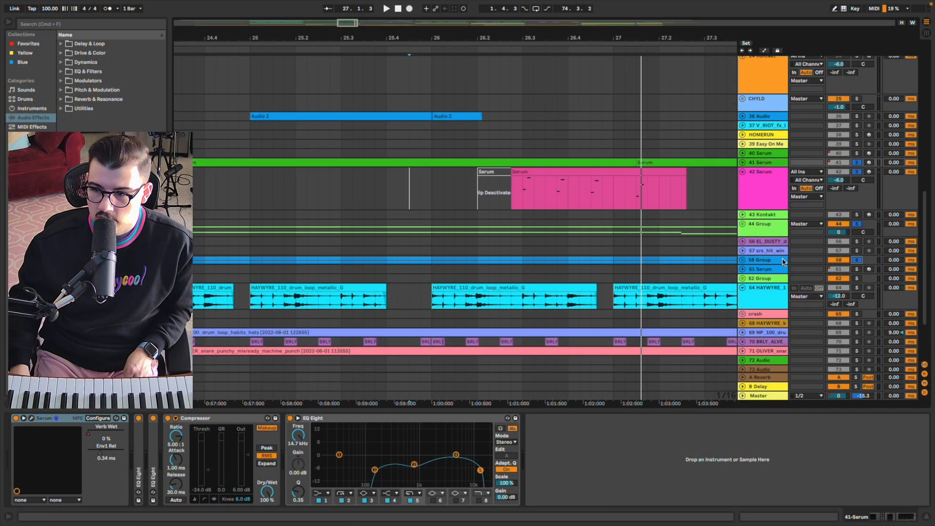
pyautogui.press('space')
pyautogui.scroll(-3, 439, 265)
pyautogui.scroll(-5, 355, 227)
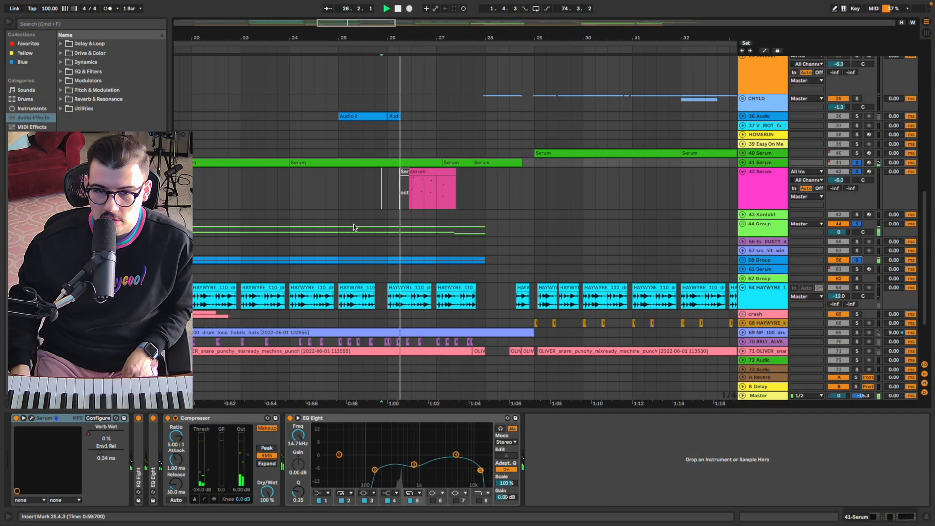
pyautogui.hscroll(-5, 355, 227)
pyautogui.scroll(-1, 355, 227)
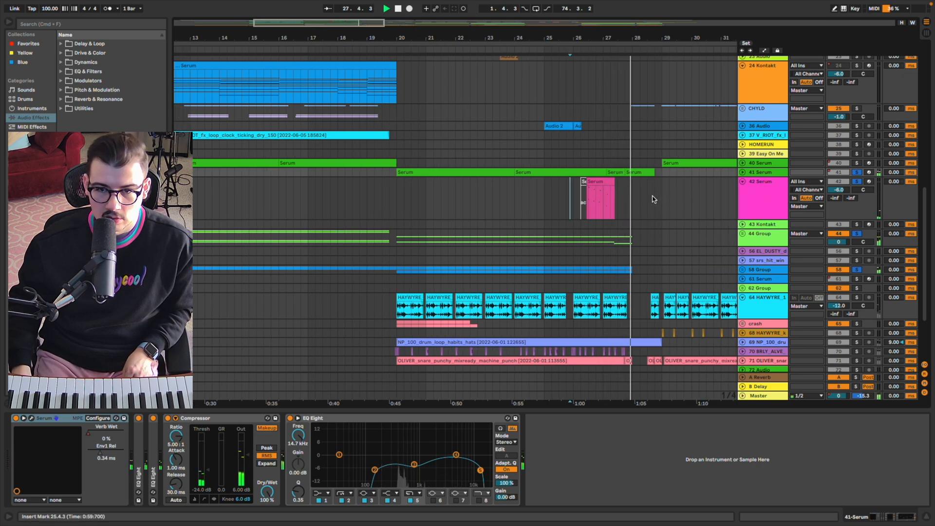
# Play the soloed synth layers from bar 18.2.1 into the section starting at bar 20.
pyautogui.click(403, 198)
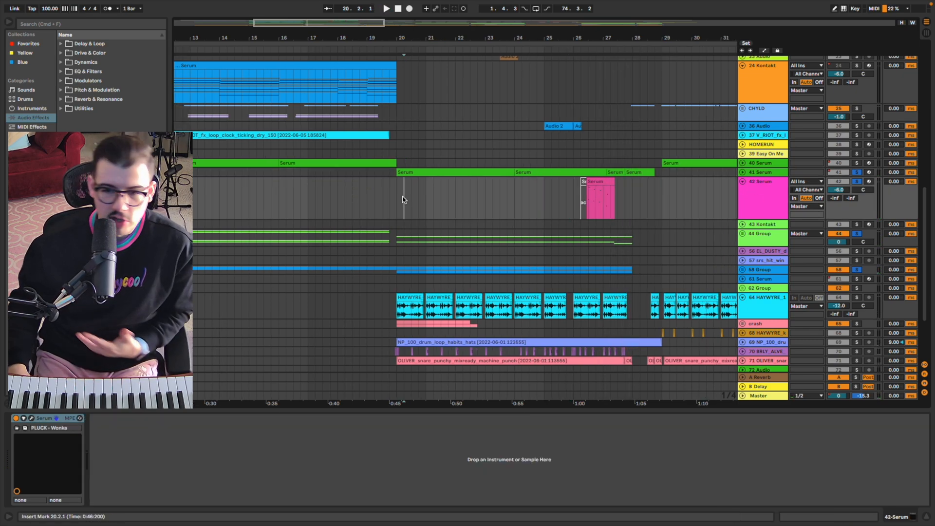
pyautogui.moveTo(344, 213); pyautogui.dragTo(351, 213)
pyautogui.press('space')
pyautogui.scroll(-3, 479, 206)
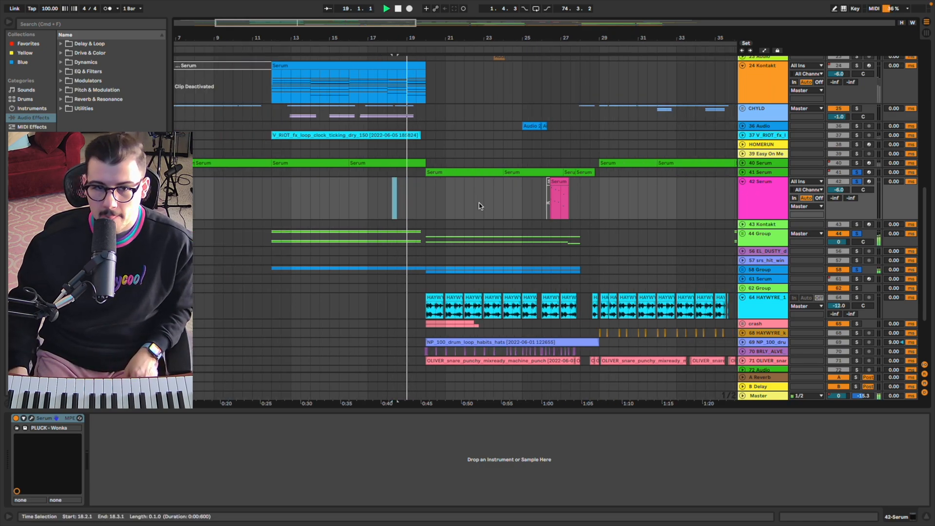
pyautogui.scroll(2, 480, 206)
# Clear all the solos, stop playback and place the insert mark at bar 11.3.1 on 11 Group.
pyautogui.click(378, 186)
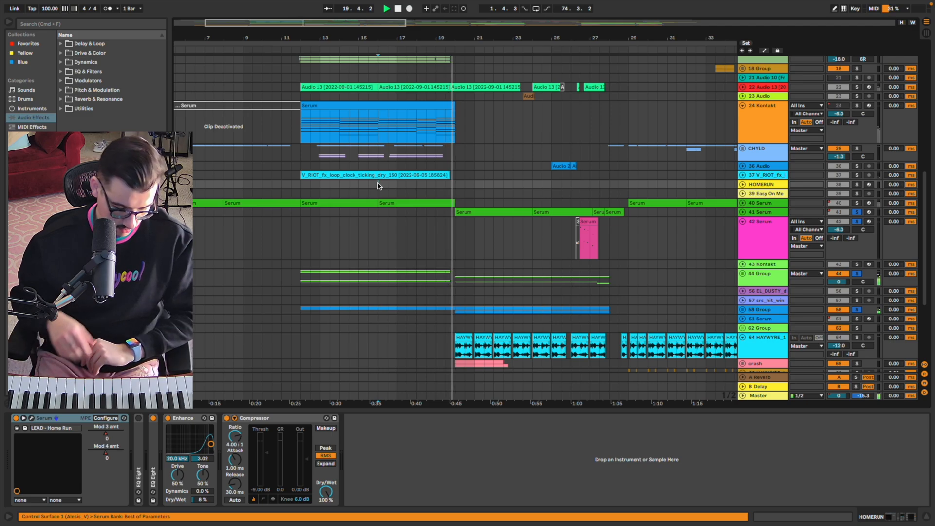
pyautogui.click(858, 220)
pyautogui.scroll(10, 434, 177)
pyautogui.hscroll(-4, 328, 286)
pyautogui.scroll(-3, 328, 285)
pyautogui.scroll(-2, 325, 286)
pyautogui.scroll(-2, 324, 249)
pyautogui.click(325, 186)
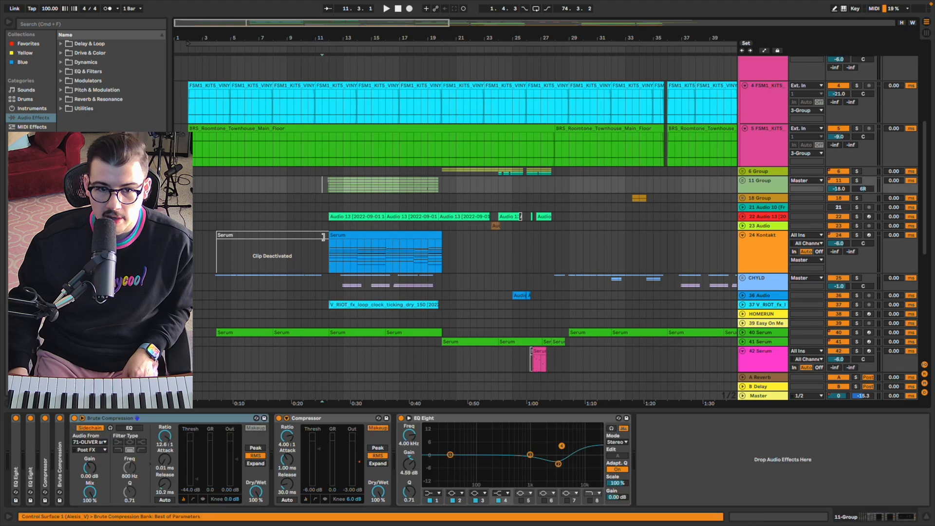
# Unfold the CHYLD vocal group with its 26 Audio and HARMONIES tracks, and show the group's effect chain.
pyautogui.scroll(2, 325, 250)
pyautogui.click(742, 281)
pyautogui.scroll(-10, 743, 281)
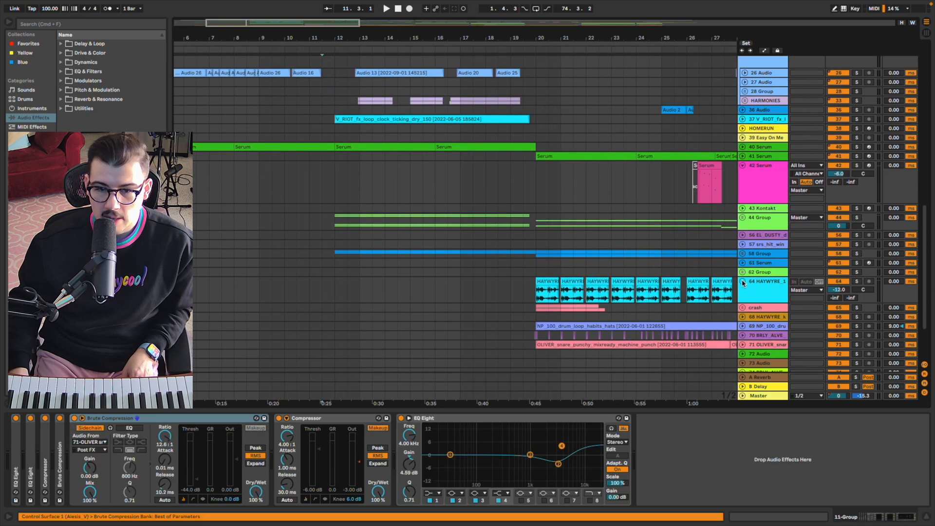
pyautogui.scroll(8, 743, 282)
pyautogui.click(751, 230)
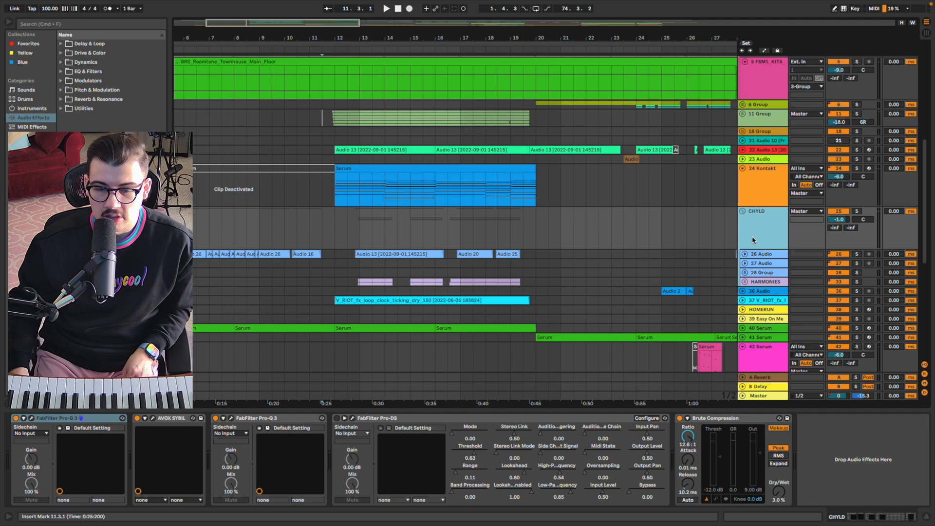
pyautogui.click(746, 281)
pyautogui.click(744, 254)
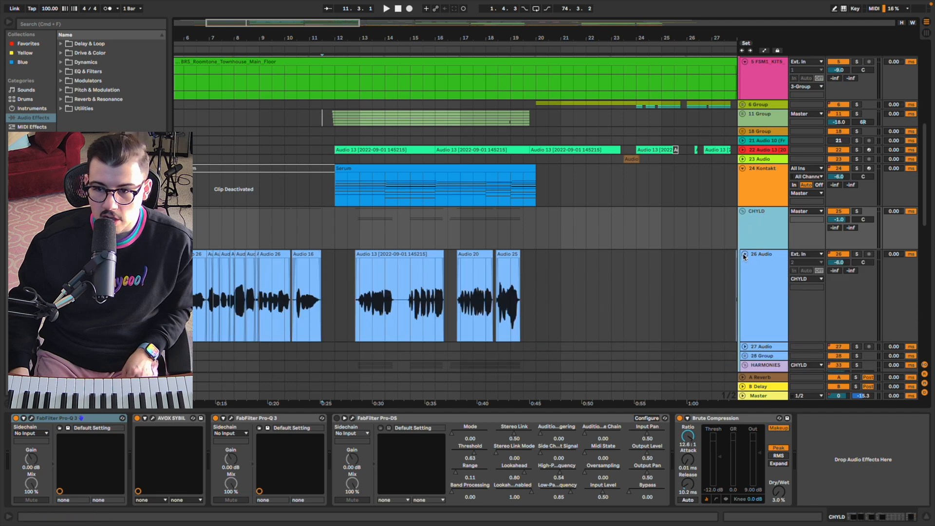
pyautogui.scroll(-5, 681, 244)
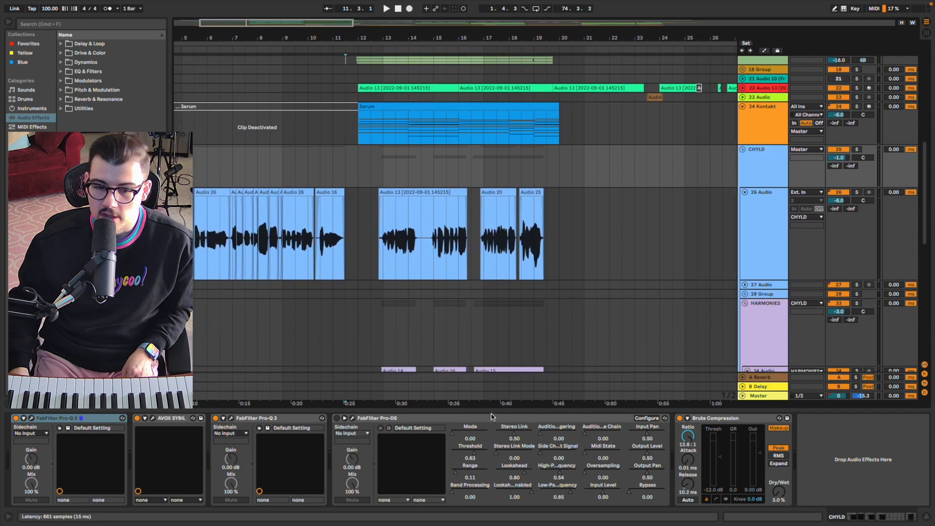
# Collapse the FabFilter Pro-DS device in the CHYLD group's effect chain.
pyautogui.click(489, 418)
pyautogui.doubleClick(489, 418)
pyautogui.click(766, 182)
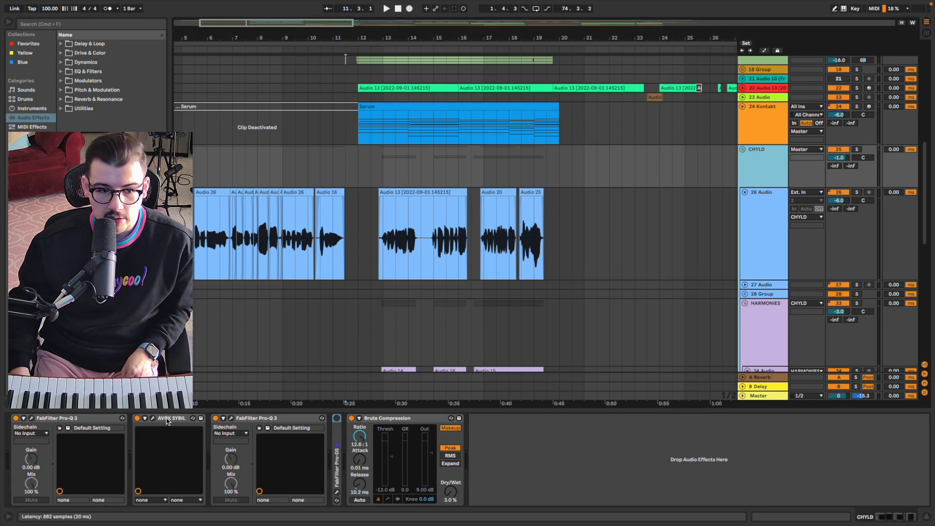
# Set the insert mark at bar 4.1.1 on the CHYLD group and enlarge the opening vocal clips.
pyautogui.hscroll(-4, 216, 300)
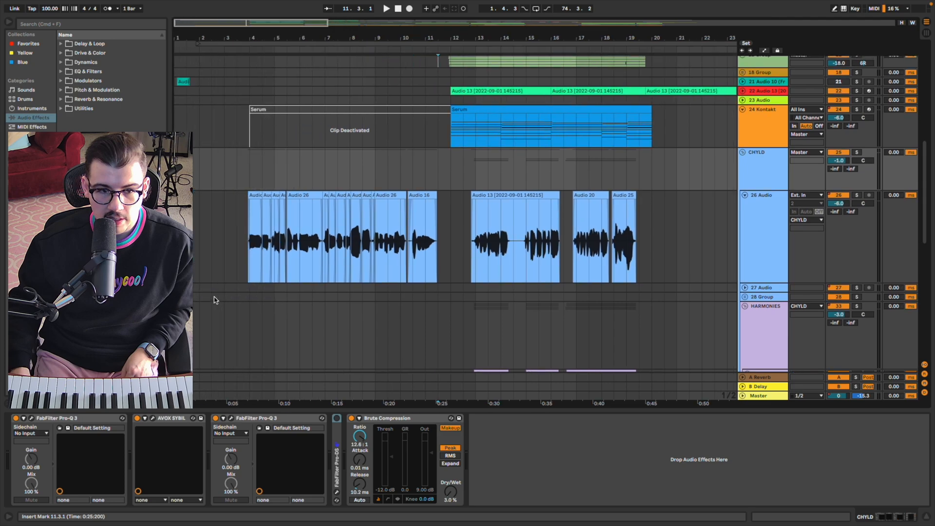
pyautogui.press('+')
pyautogui.press('+')
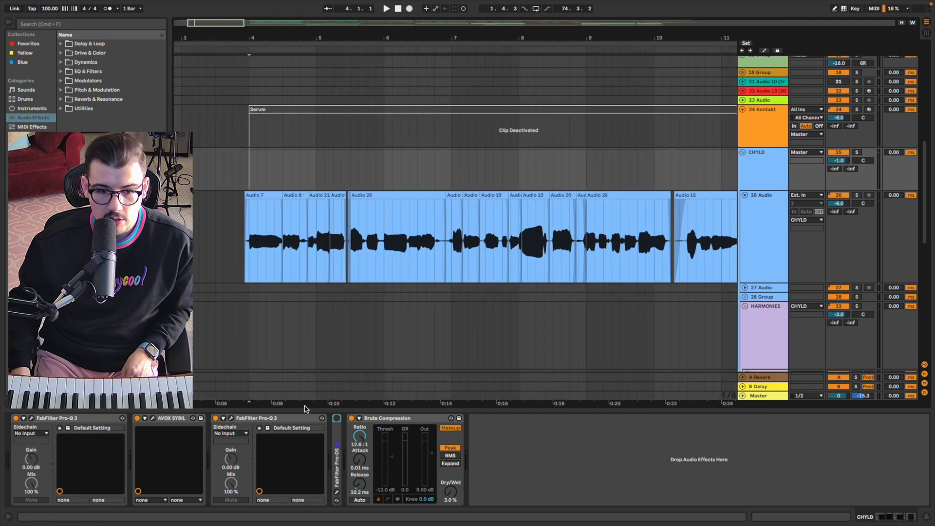
# Expand FabFilter Pro-DS on the CHYLD group and examine the AVOX SYBIL de-esser's threshold, compression and high-pass settings.
pyautogui.doubleClick(339, 433)
pyautogui.click(153, 419)
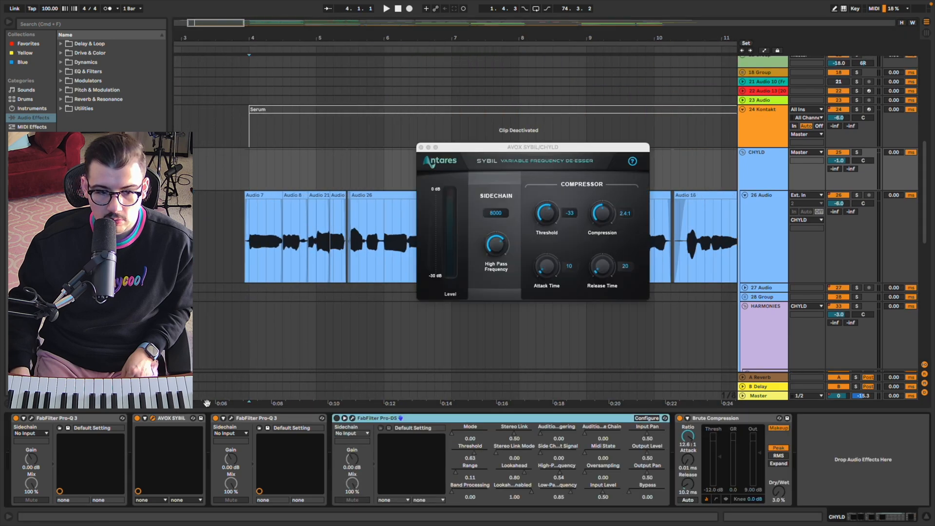
pyautogui.click(421, 147)
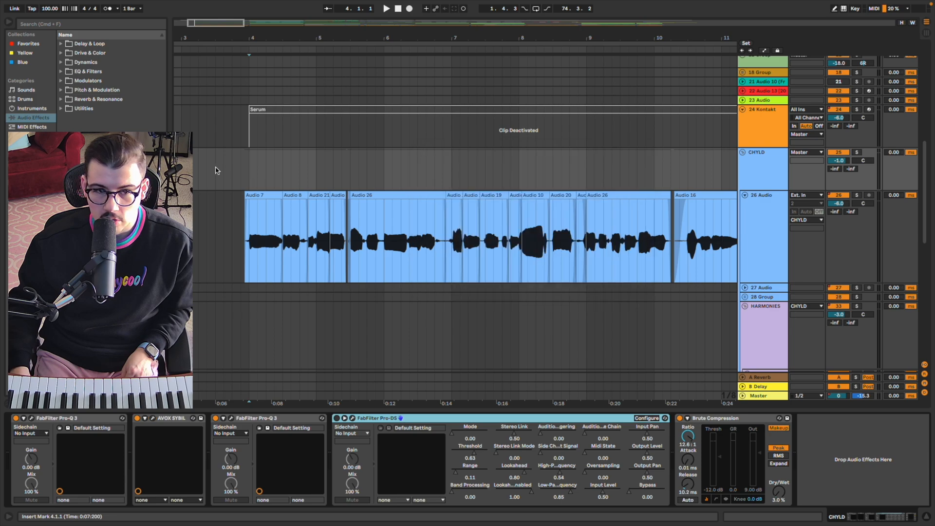
pyautogui.click(240, 168)
pyautogui.click(153, 420)
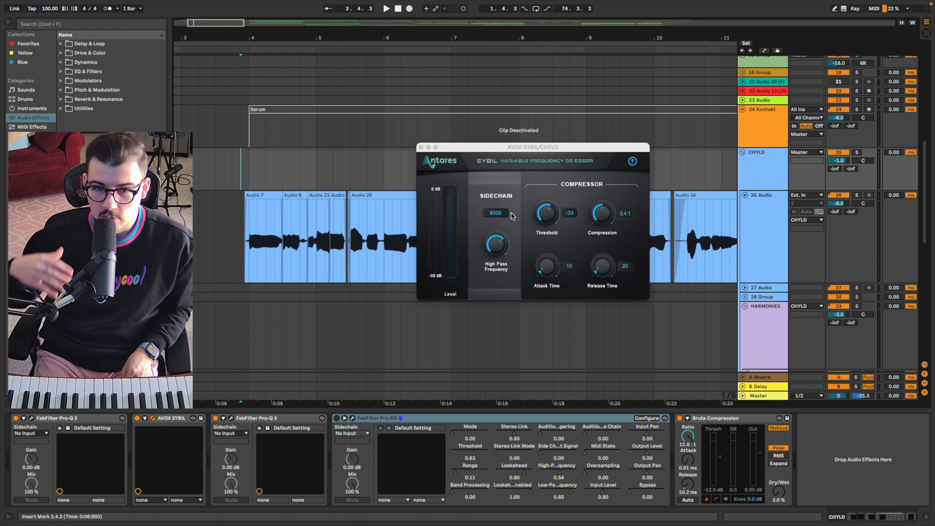
pyautogui.click(422, 147)
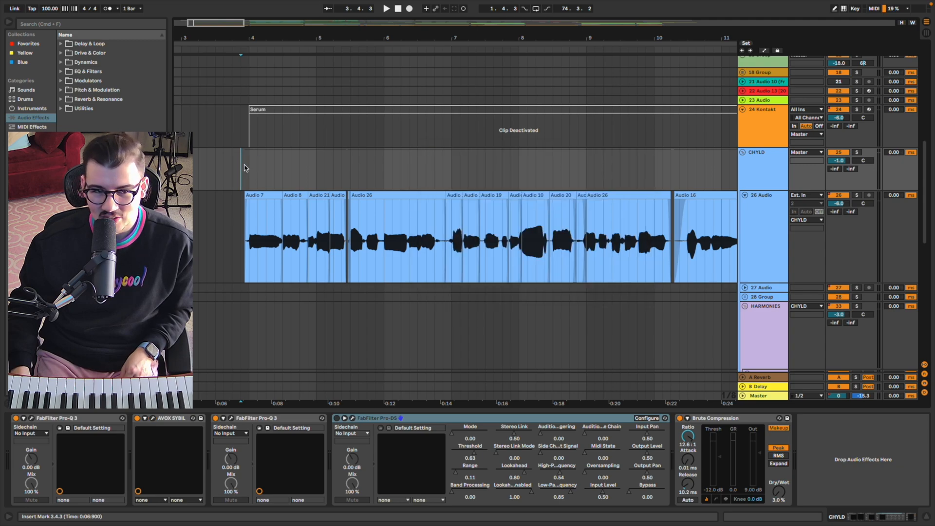
pyautogui.click(177, 420)
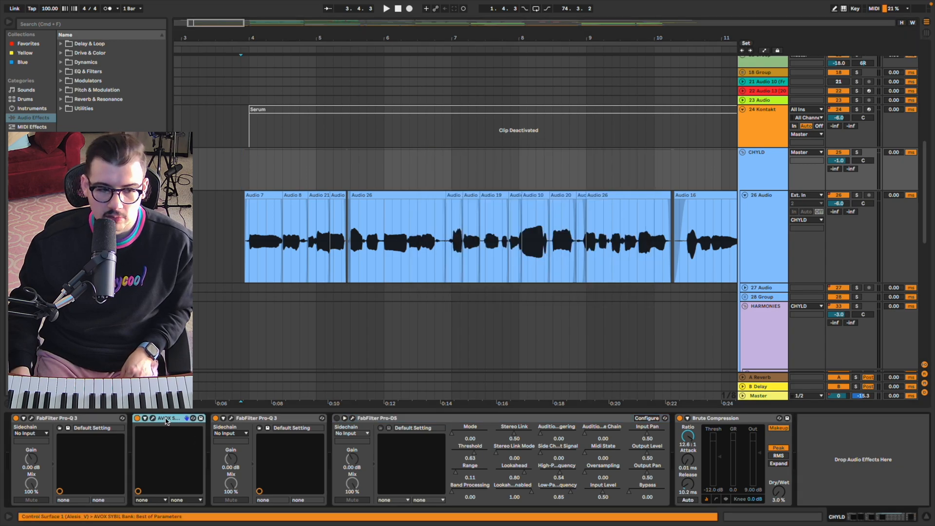
pyautogui.click(389, 422)
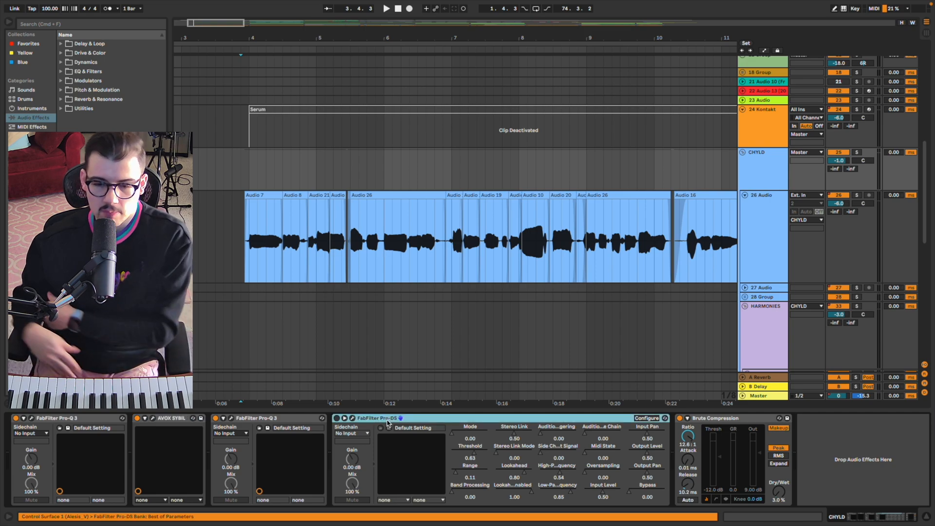
# Show the 26 Audio track's effect chain and expand its FabFilter Pro-DS device.
pyautogui.click(780, 222)
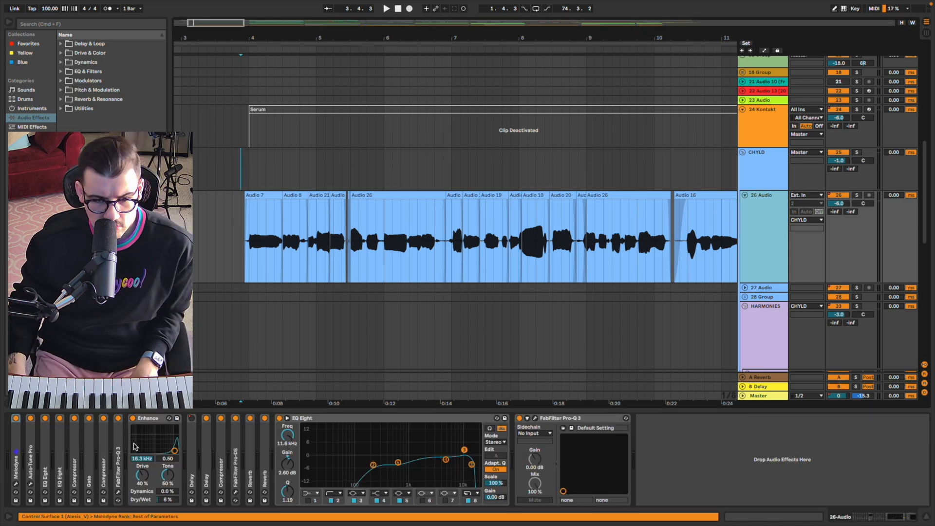
pyautogui.doubleClick(235, 440)
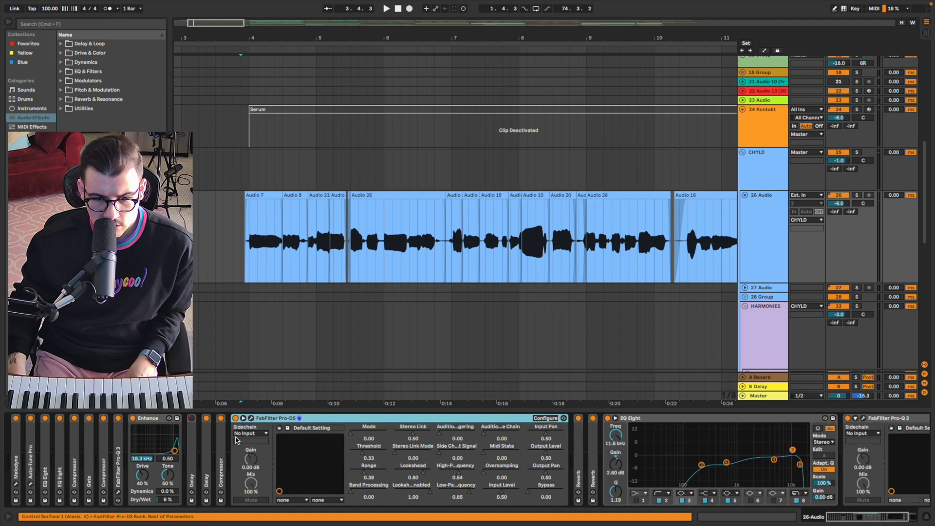
# Collapse FabFilter Pro-DS and EQ Eight in the 26 Audio track's effect chain and solo the CHYLD group during playback.
pyautogui.doubleClick(286, 422)
pyautogui.doubleClick(341, 420)
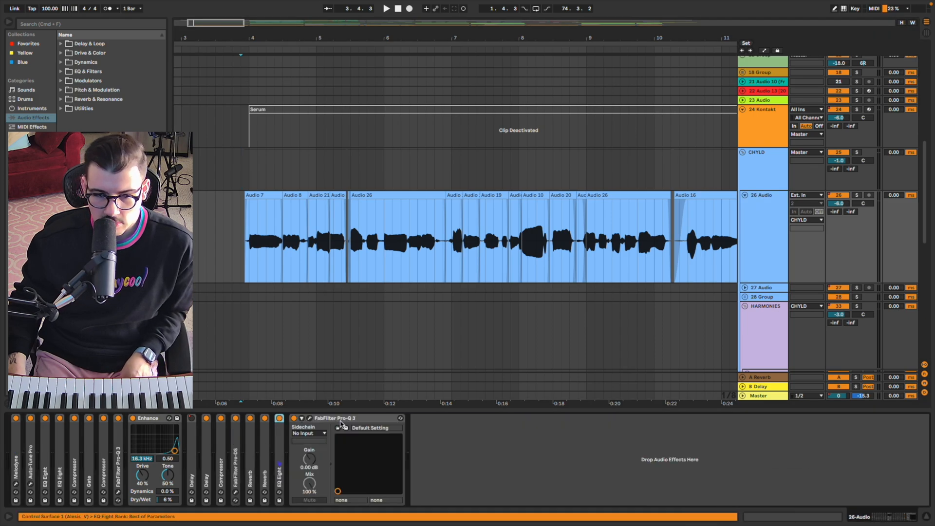
pyautogui.press('space')
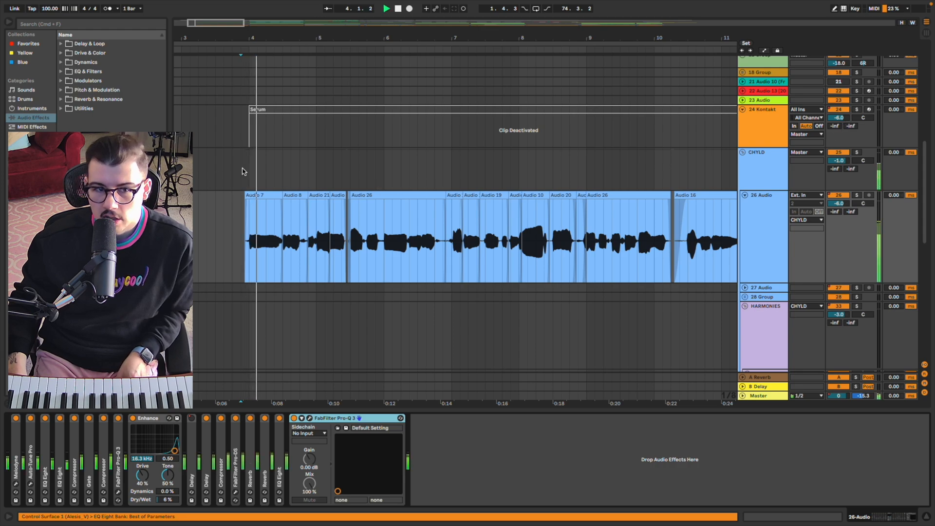
pyautogui.click(745, 152)
pyautogui.click(857, 153)
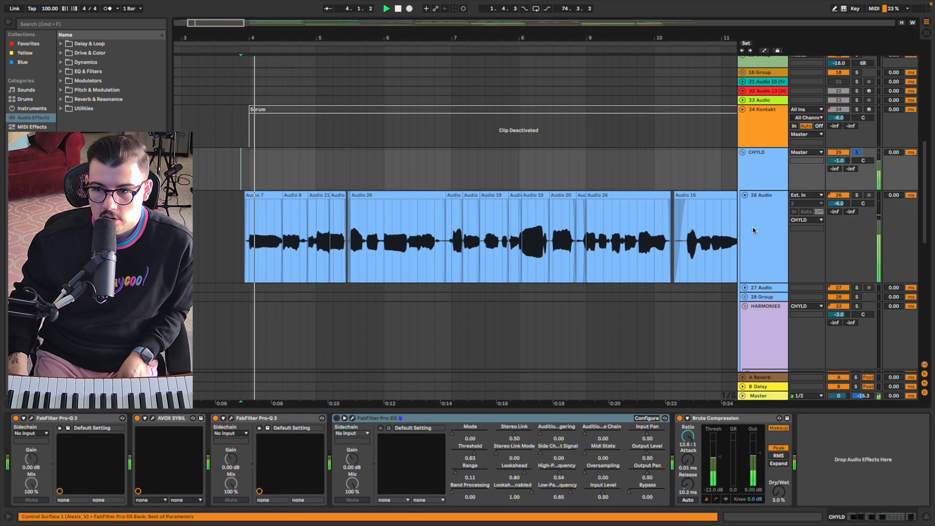
# Show the 26 Audio track's effect chain again and play its vocal from bar 5.2.4.
pyautogui.click(753, 225)
pyautogui.click(758, 169)
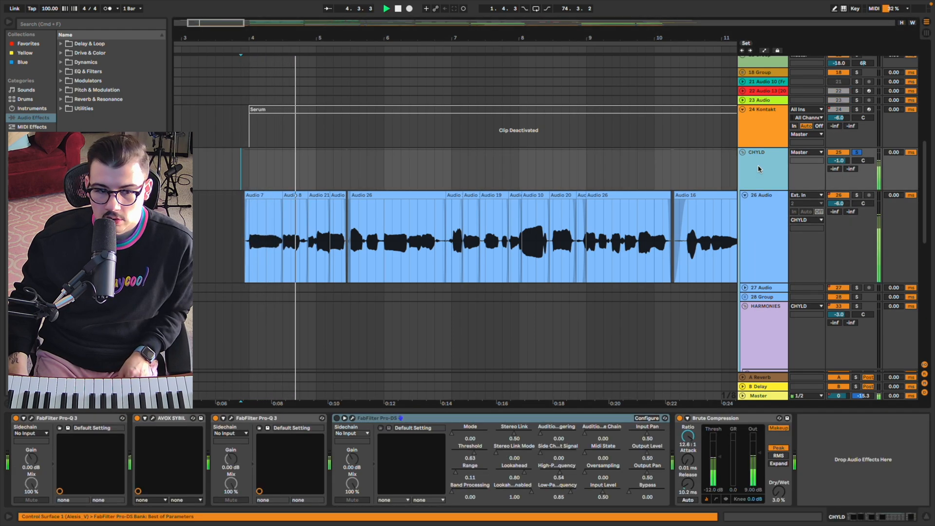
pyautogui.click(761, 210)
pyautogui.scroll(10, 373, 266)
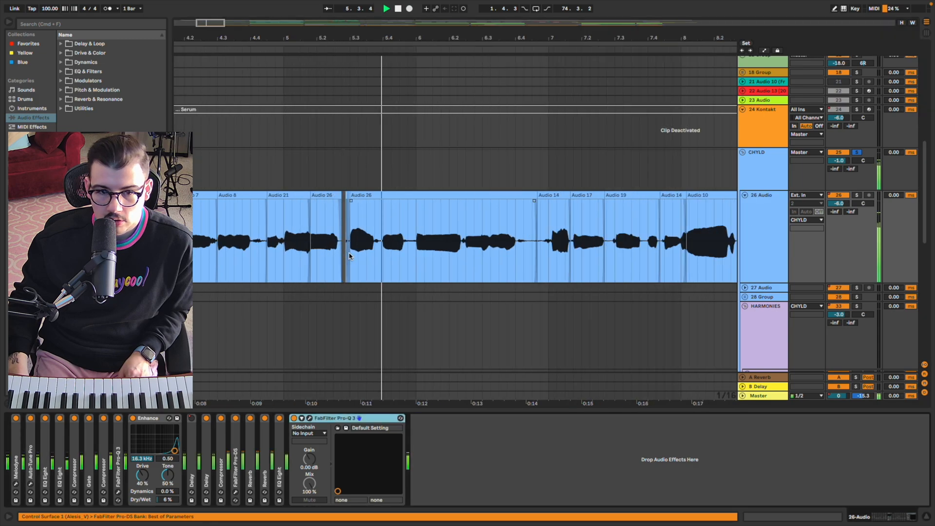
pyautogui.scroll(4, 355, 247)
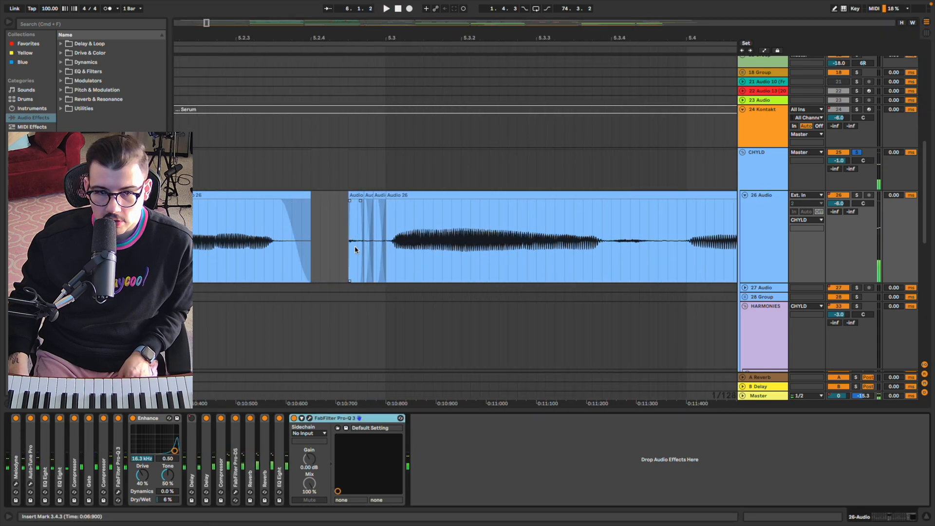
pyautogui.click(345, 247)
pyautogui.scroll(-10, 344, 246)
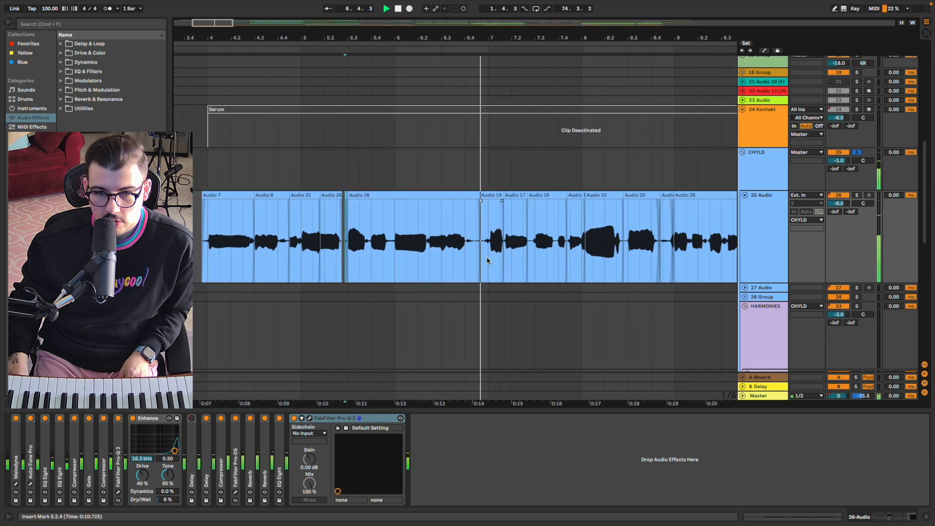
# Mark the range from 6.4.3 to 7.2.4 on 26 Audio and play the vocal from bar 6.4.2.
pyautogui.scroll(4, 487, 260)
pyautogui.scroll(1, 478, 248)
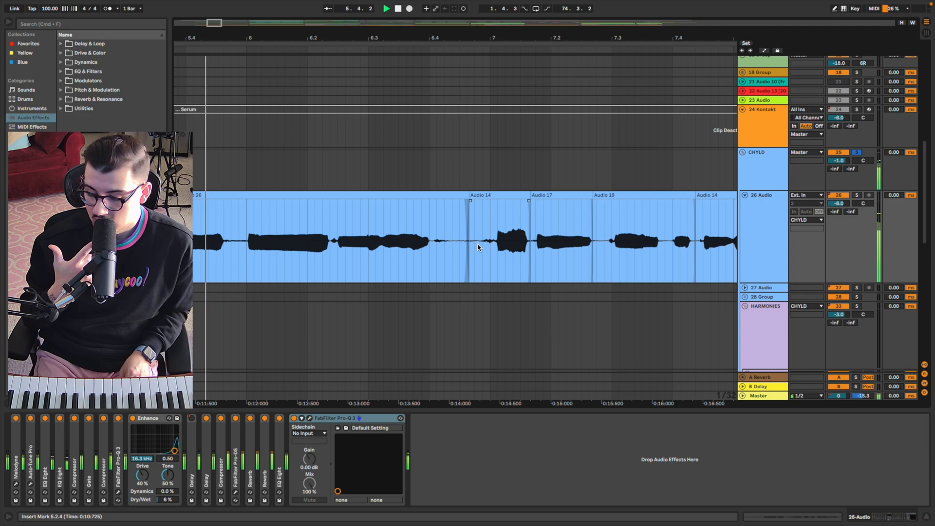
pyautogui.press('space')
pyautogui.moveTo(460, 241); pyautogui.dragTo(613, 240)
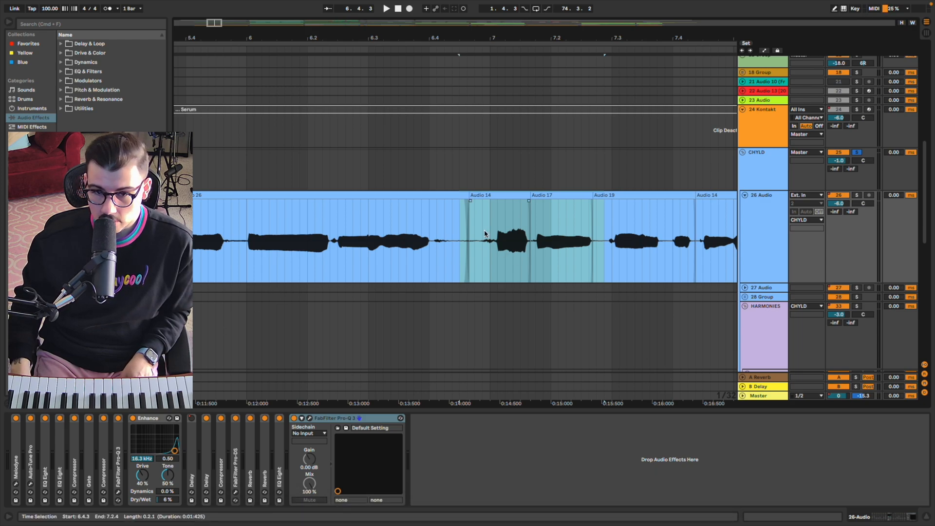
pyautogui.click(466, 234)
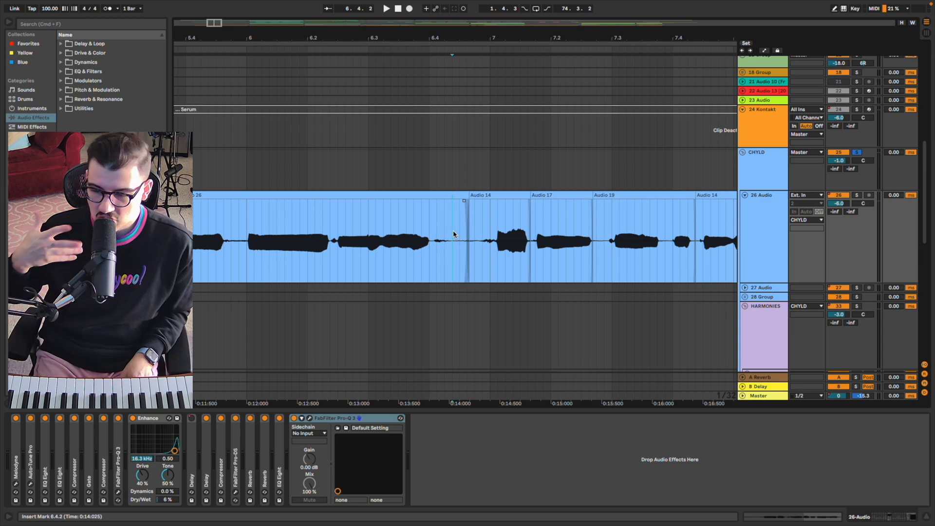
pyautogui.scroll(-2, 586, 256)
pyautogui.scroll(-3, 586, 256)
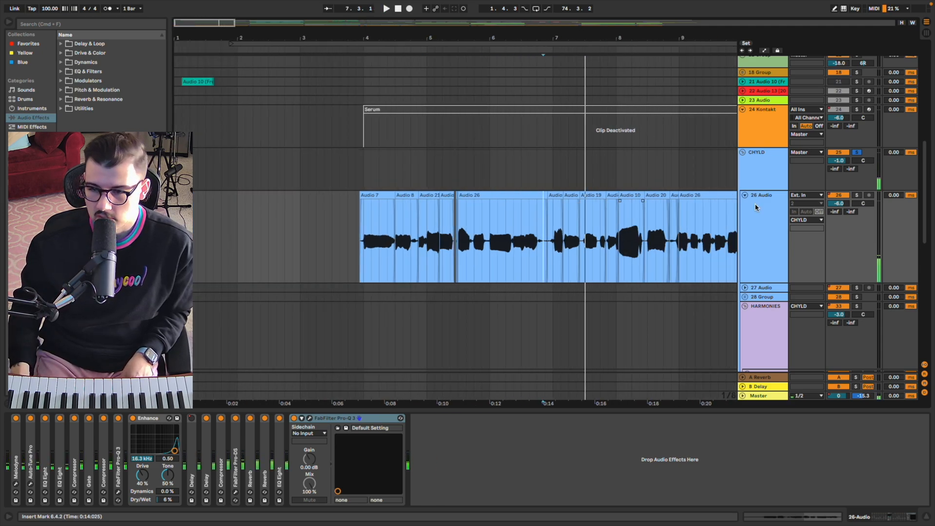
# Play the soloed CHYLD vocals from about bar 12.4.2, at the start of 26 Audio's Audio 13 clip.
pyautogui.click(856, 154)
pyautogui.scroll(-3, 611, 203)
pyautogui.hscroll(2, 611, 203)
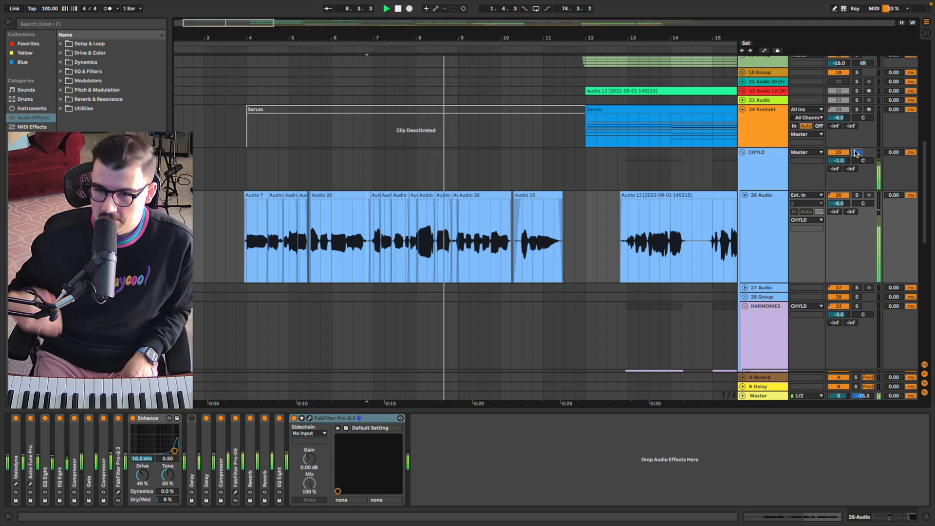
pyautogui.scroll(3, 520, 265)
pyautogui.hscroll(3, 520, 264)
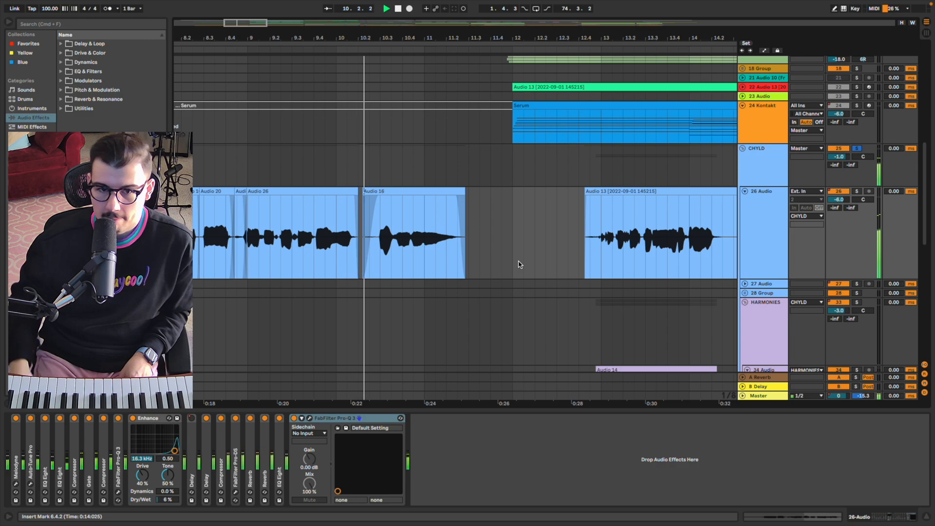
pyautogui.hscroll(5, 486, 236)
pyautogui.scroll(-1, 486, 236)
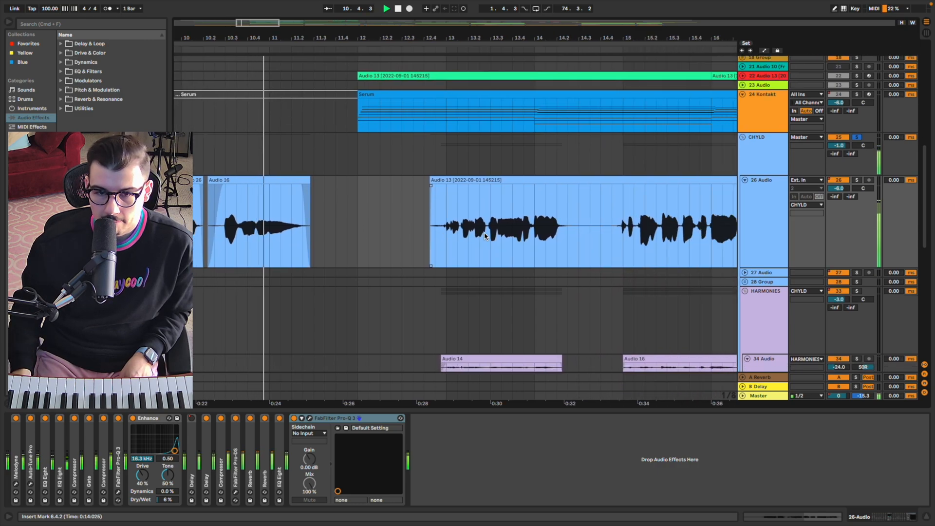
pyautogui.click(427, 226)
pyautogui.scroll(-3, 428, 227)
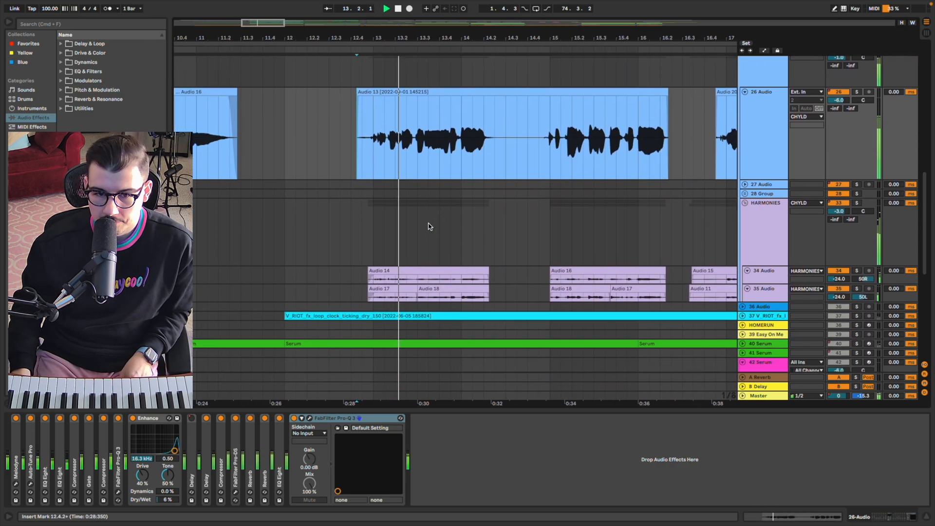
# Solo the HARMONIES group and play it from just before its Audio 16 clips near bar 15.
pyautogui.scroll(-5, 431, 226)
pyautogui.scroll(1, 430, 227)
pyautogui.scroll(2, 430, 226)
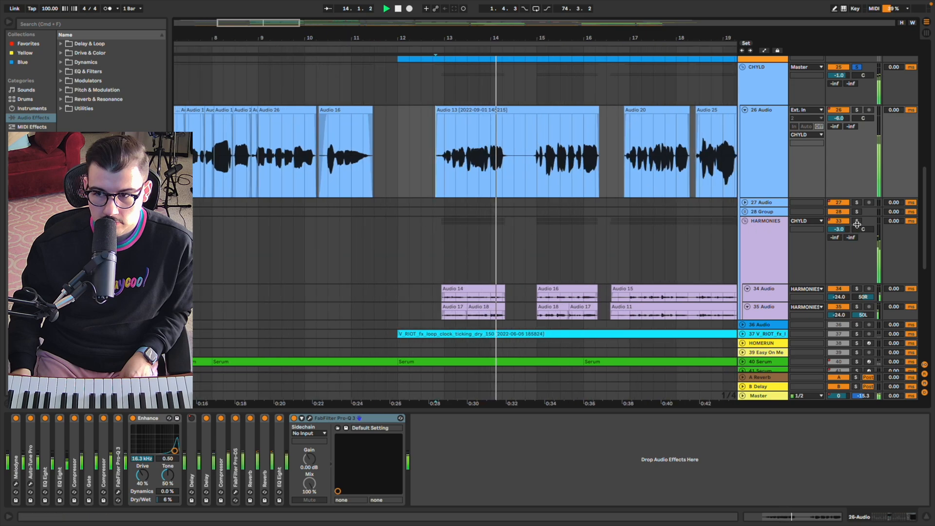
pyautogui.click(547, 249)
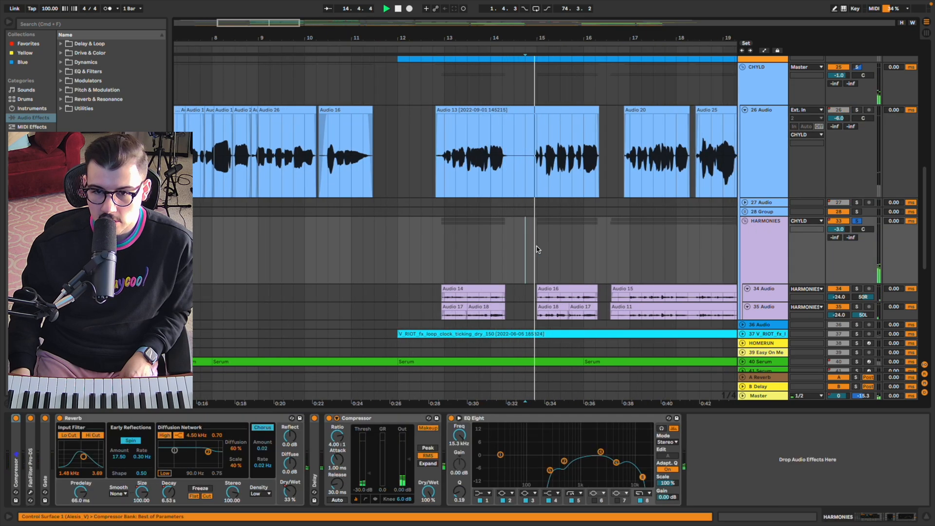
# Solo the 28 Group in place of HARMONIES and unfold it to show its vocal tracks around bar 34.
pyautogui.scroll(-5, 507, 245)
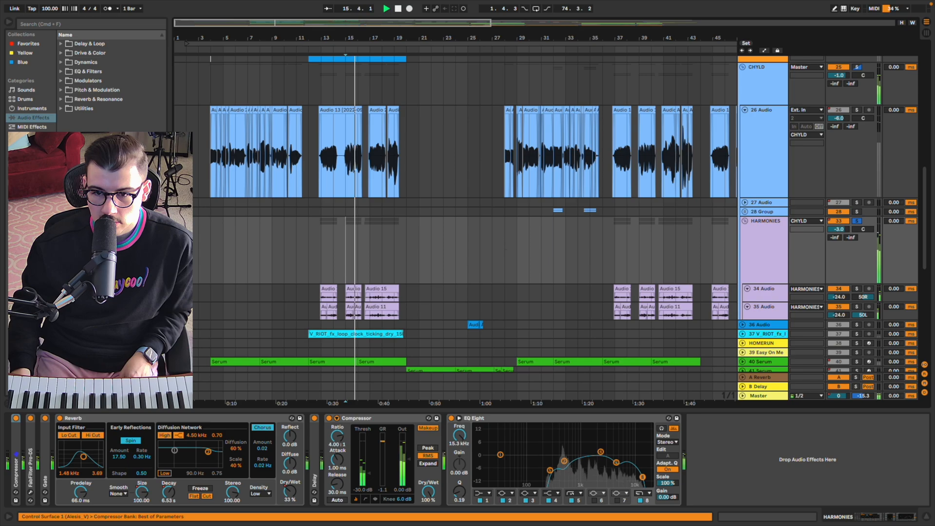
pyautogui.hscroll(2, 504, 245)
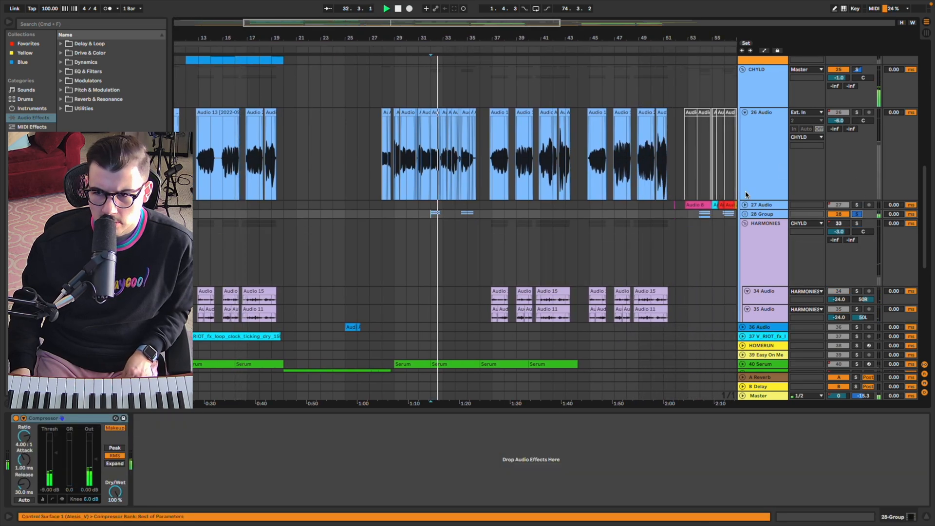
pyautogui.click(745, 214)
pyautogui.scroll(5, 435, 267)
# Play the 28 Group's Audio 24 and Audio 21 clips, and add 26 Audio to the solo from bar 32.1.1.
pyautogui.click(506, 232)
pyautogui.press('space')
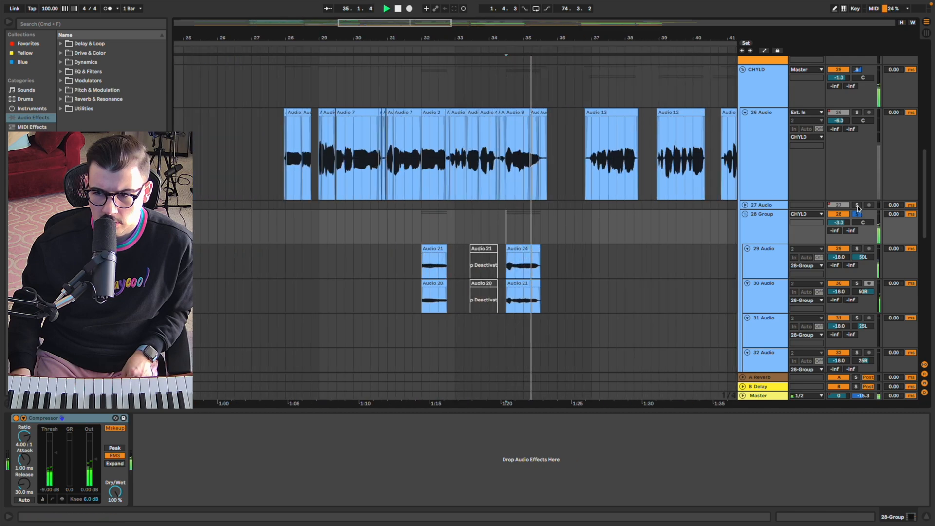
pyautogui.click(423, 157)
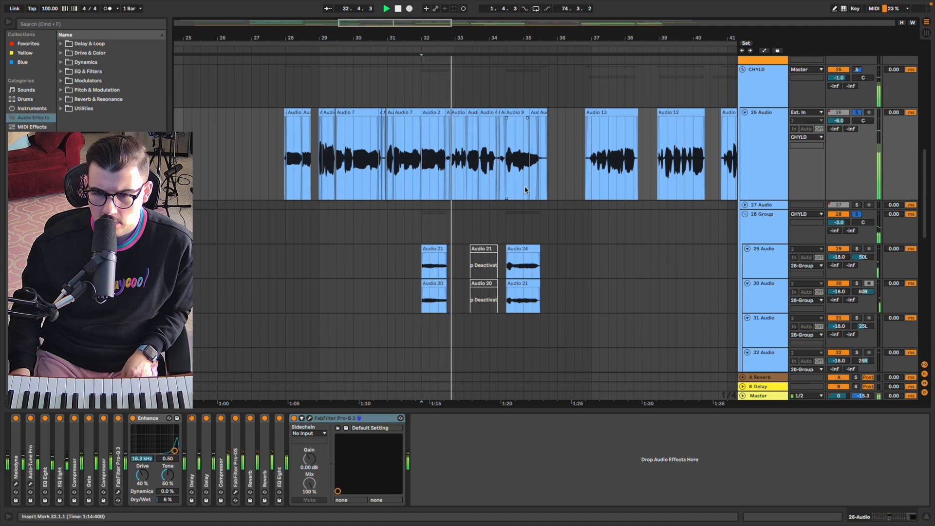
# Unfold the 27 Audio track and add it to the soloed 28 Group, playing from bar 52.2.1.
pyautogui.scroll(-5, 525, 187)
pyautogui.hscroll(1, 526, 187)
pyautogui.scroll(8, 525, 189)
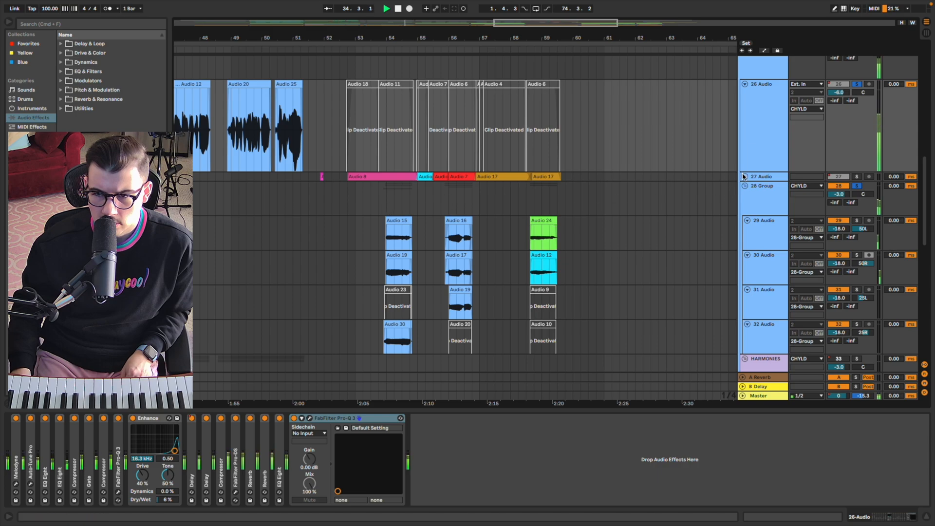
pyautogui.click(745, 177)
pyautogui.scroll(-3, 330, 191)
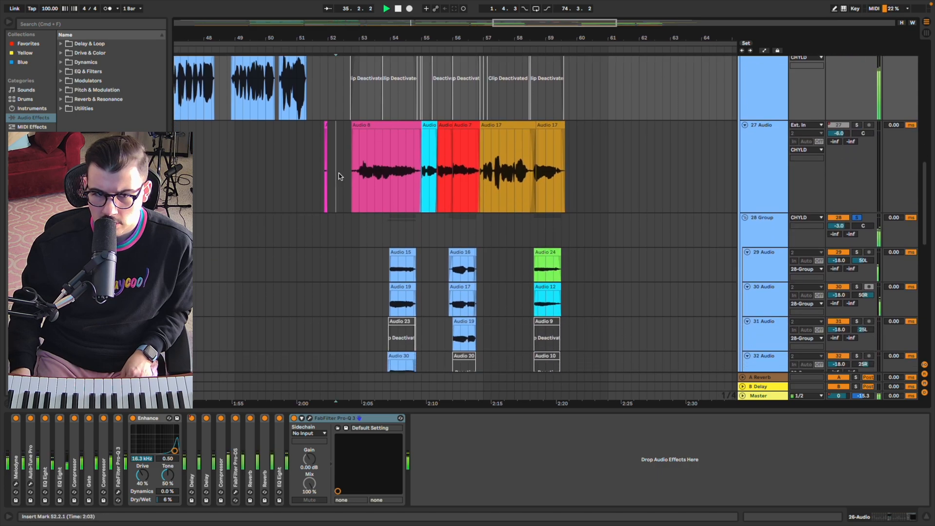
pyautogui.click(339, 177)
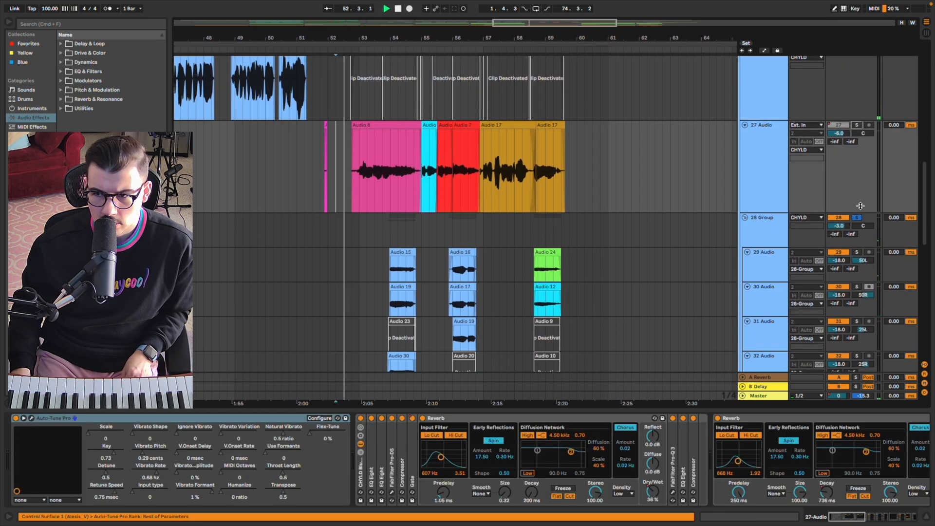
pyautogui.keyDown('super'); pyautogui.click(857, 125); pyautogui.keyUp('super')
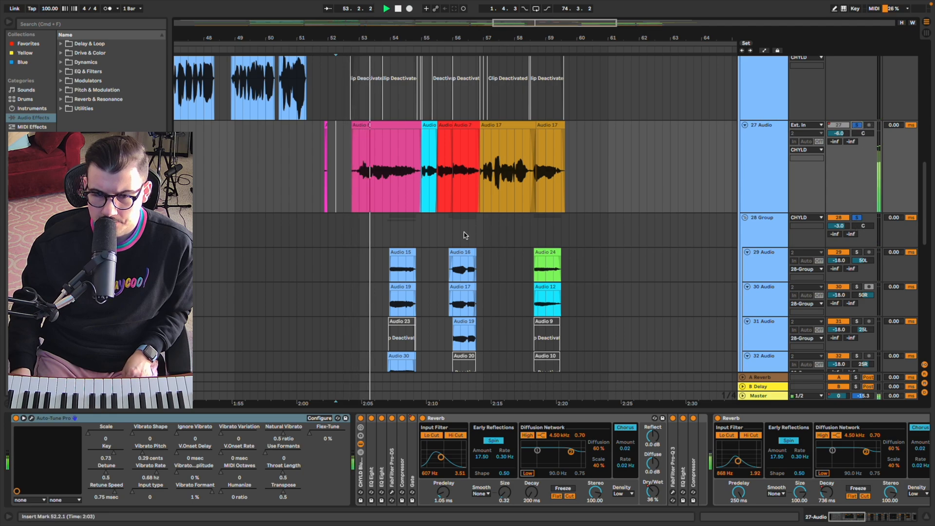
# Collapse the Reverb, Delay, Compressor, EQ Eight and Chorus Classic devices along the 27 Audio track's effect chain.
pyautogui.scroll(5, 456, 239)
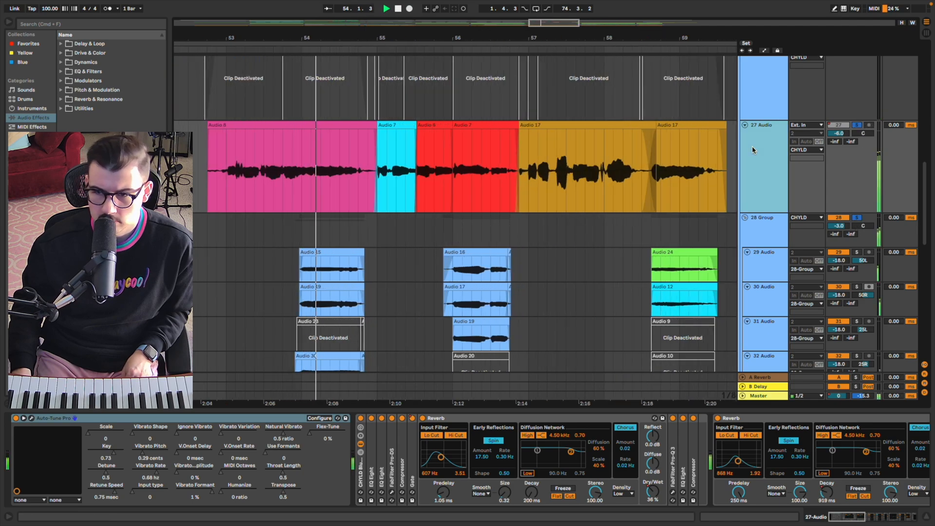
pyautogui.click(476, 420)
pyautogui.doubleClick(476, 420)
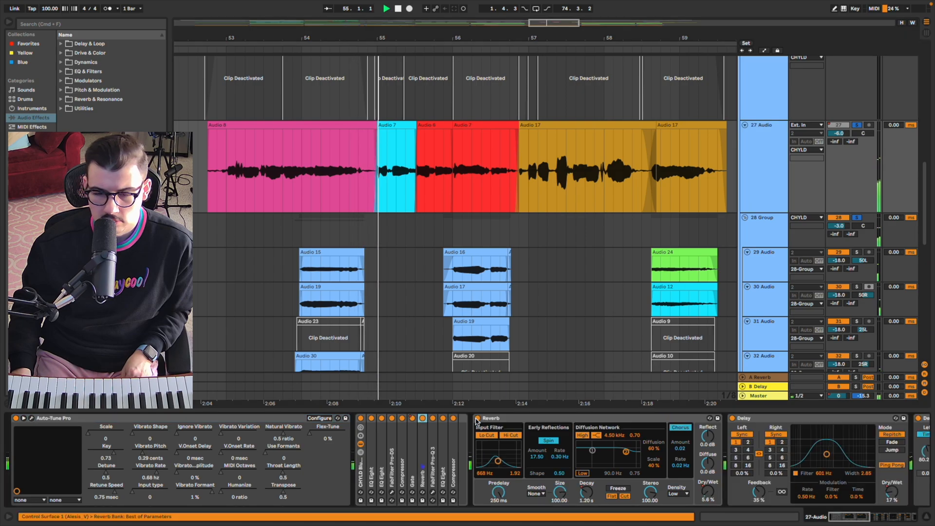
pyautogui.doubleClick(512, 420)
pyautogui.doubleClick(531, 420)
pyautogui.doubleClick(546, 419)
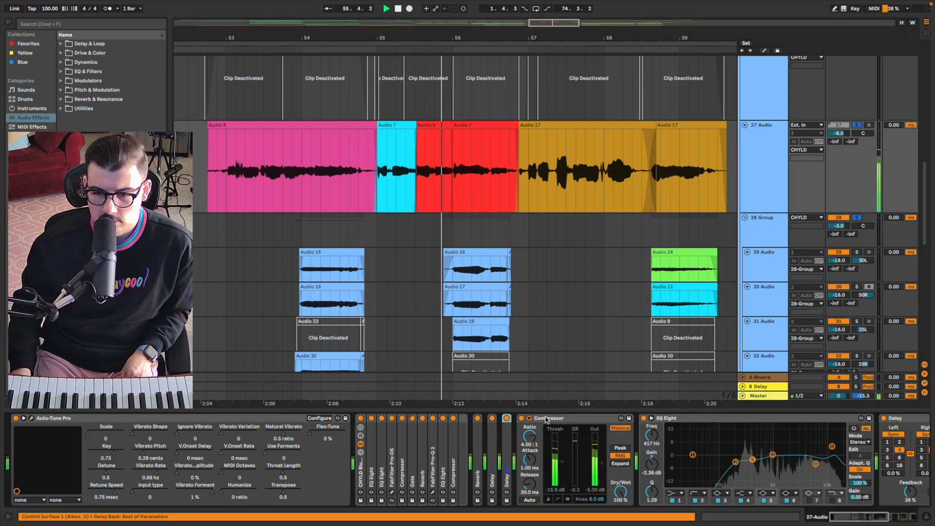
pyautogui.doubleClick(546, 420)
pyautogui.doubleClick(548, 420)
pyautogui.doubleClick(561, 419)
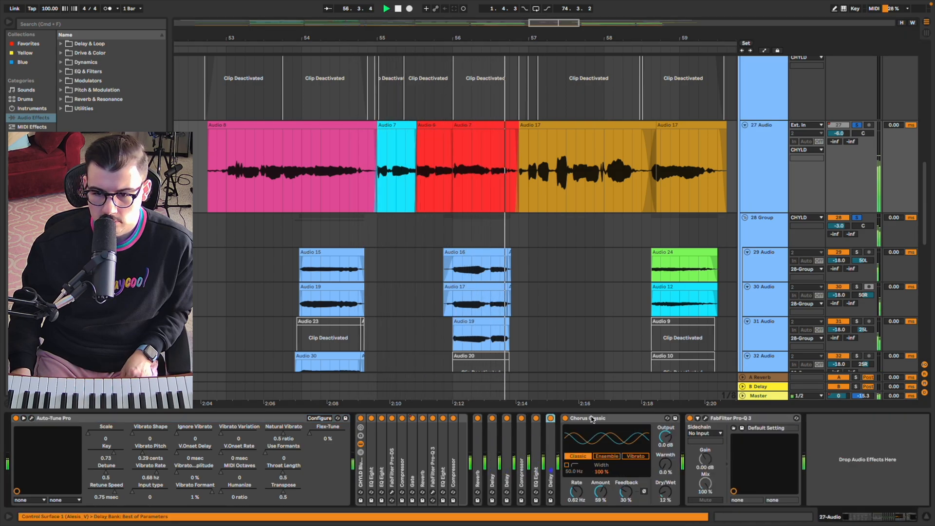
pyautogui.doubleClick(592, 419)
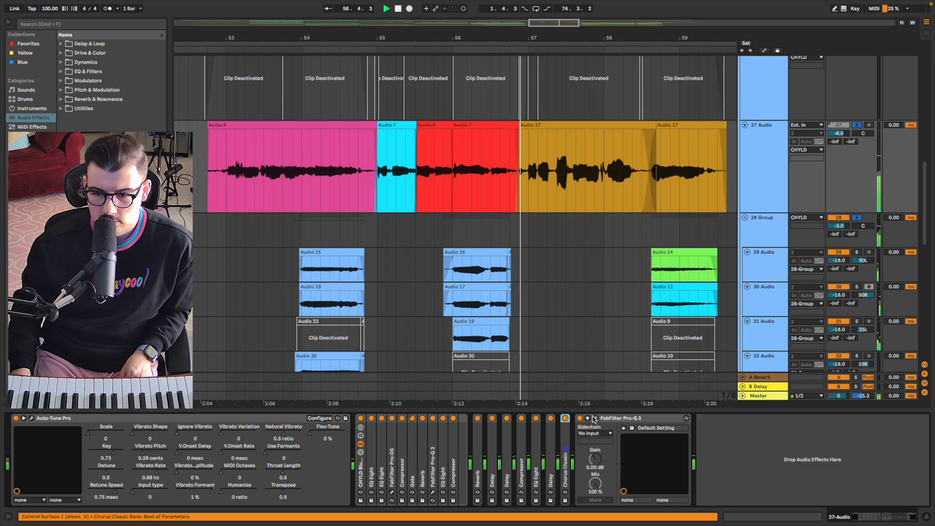
# Hide the device chain to give the arrangement more room for 27 Audio and the 28 Group's tracks.
pyautogui.click(927, 515)
pyautogui.scroll(-3, 610, 332)
pyautogui.hscroll(2, 601, 318)
pyautogui.scroll(1, 602, 316)
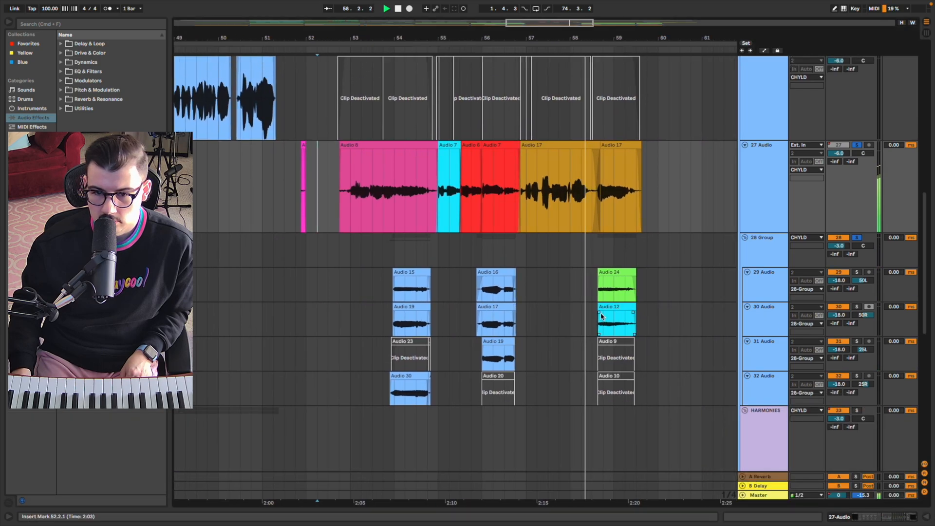
pyautogui.hscroll(1, 602, 316)
pyautogui.scroll(1, 602, 316)
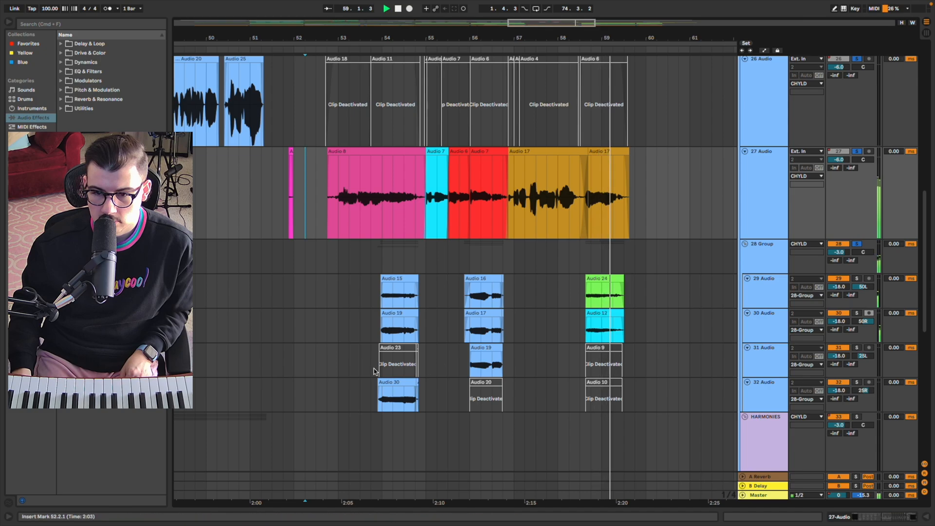
# Mark the Audio 23 clip's range on 31 Audio and play the 28 Group's stacked vocals from bar 53.4.1 and from the Audio 16 clip.
pyautogui.scroll(3, 377, 371)
pyautogui.moveTo(374, 366); pyautogui.dragTo(451, 366)
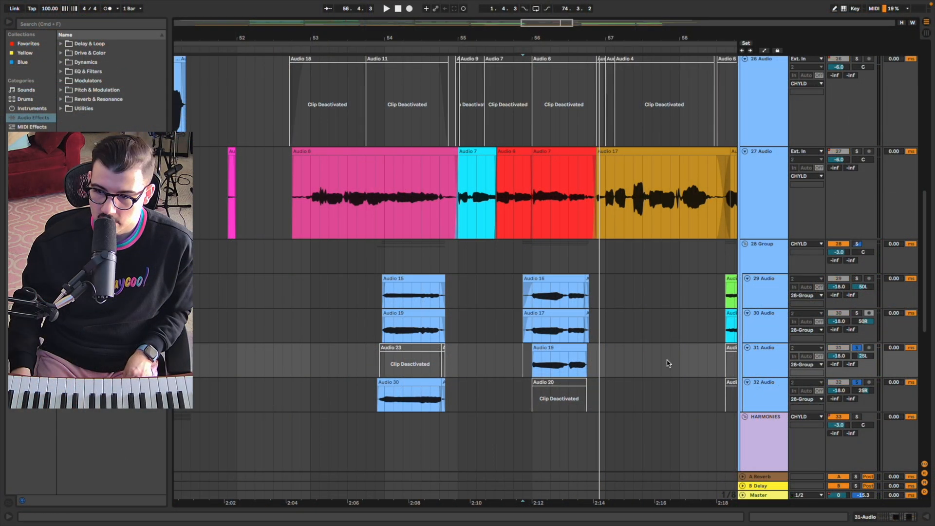
pyautogui.click(366, 291)
pyautogui.press('space')
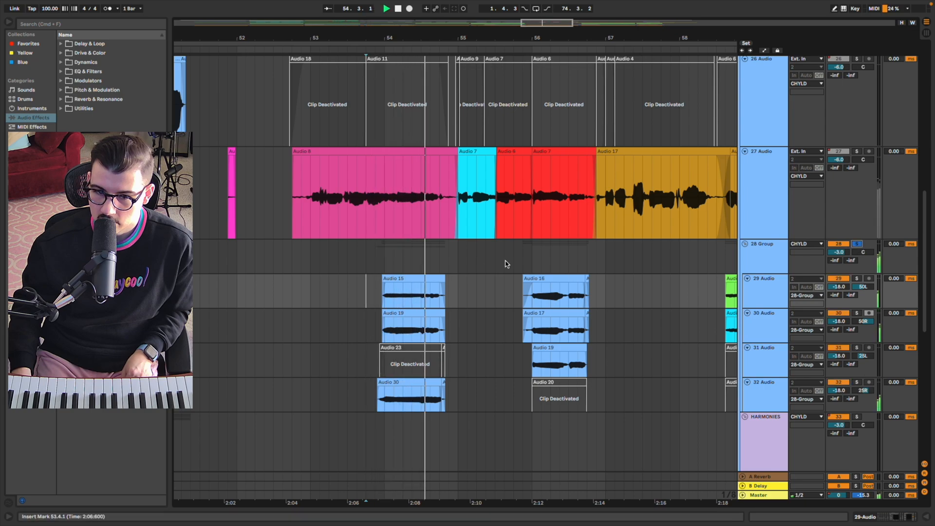
pyautogui.click(522, 259)
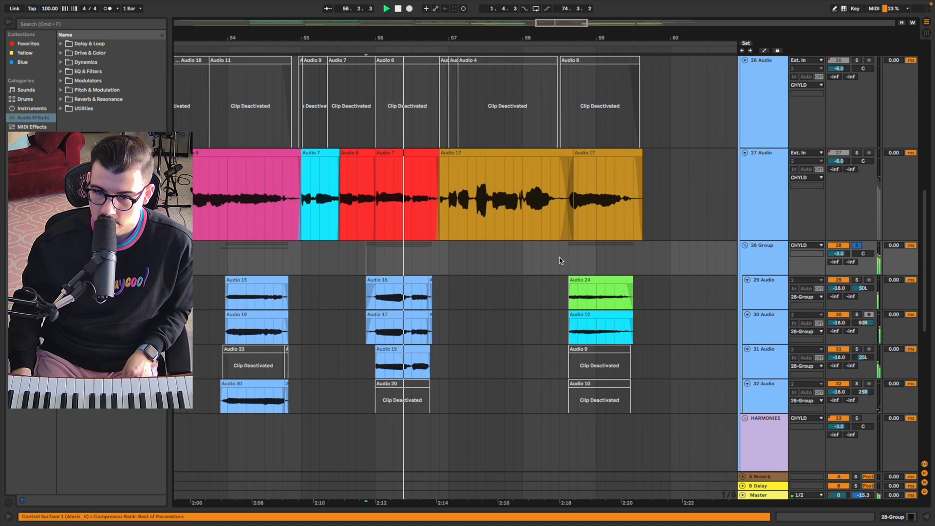
# Play the 28 Group's stacked vocals from bar 58.3.1 with a wider stretch of the arrangement in view.
pyautogui.click(562, 259)
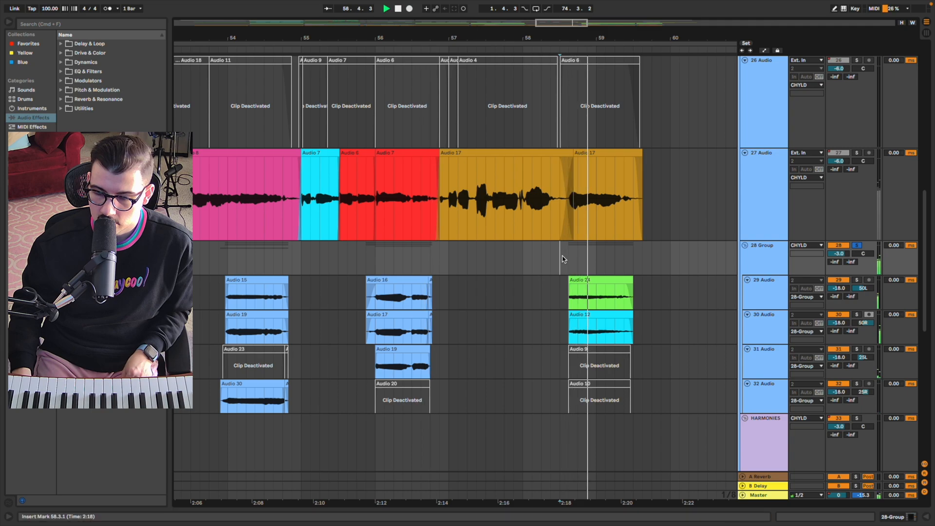
pyautogui.press('-')
pyautogui.press('-')
pyautogui.press('-')
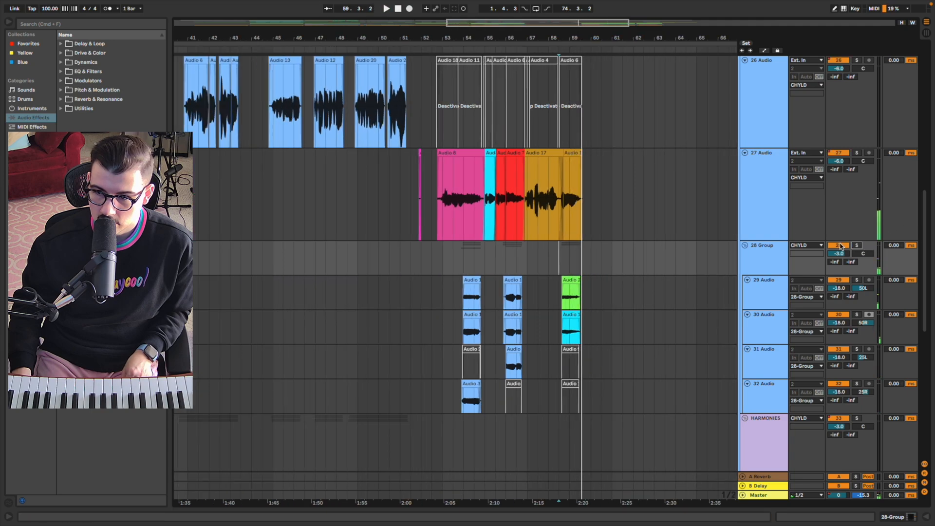
# Fold up the 28 Group and the CHYLD vocal group.
pyautogui.click(746, 246)
pyautogui.scroll(4, 749, 236)
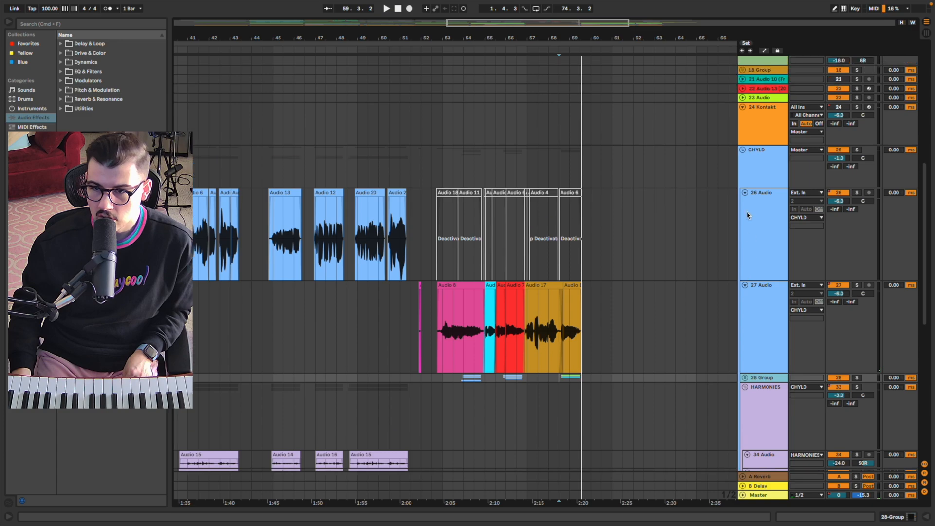
pyautogui.click(744, 150)
# Locate the HOMERUN track's Serum clip near bar 59, unfold the track and show its device chain.
pyautogui.press('-')
pyautogui.press('-')
pyautogui.press('-')
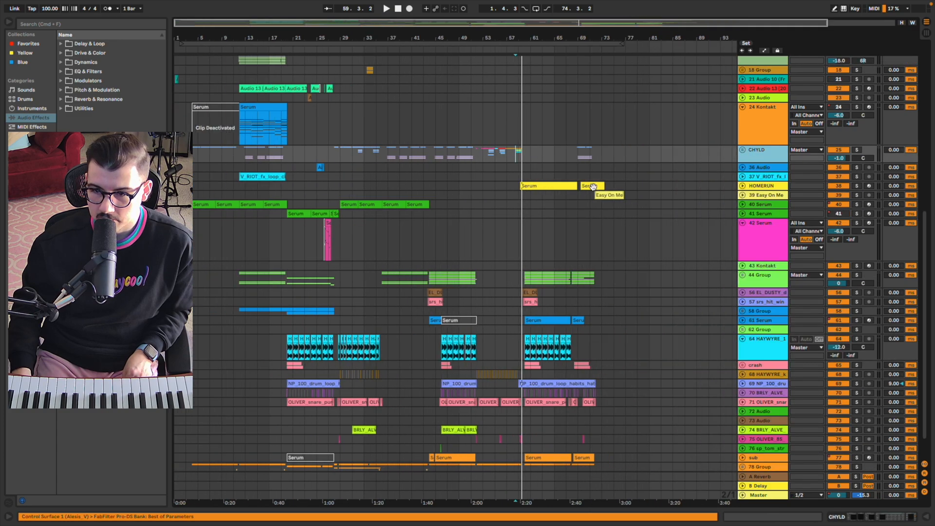
pyautogui.click(379, 186)
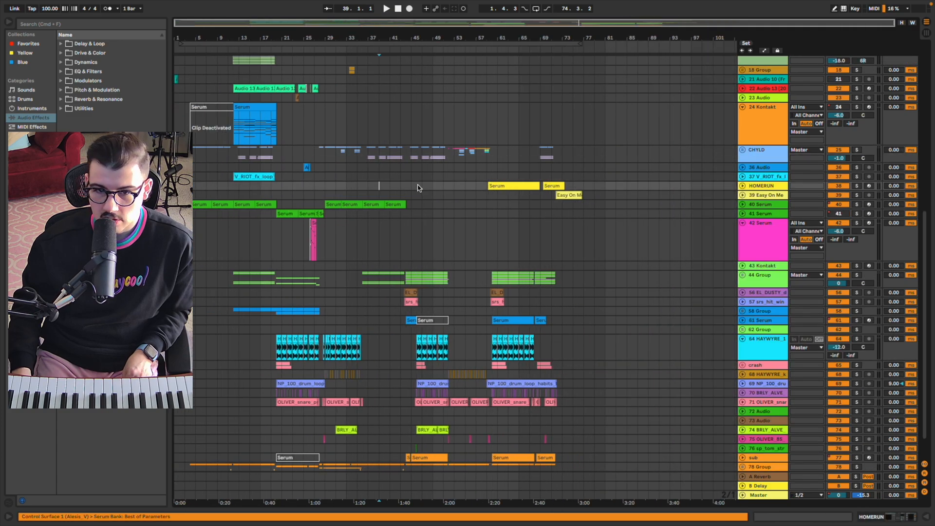
pyautogui.click(484, 190)
pyautogui.press('+')
pyautogui.press('+')
pyautogui.press('+')
pyautogui.click(744, 186)
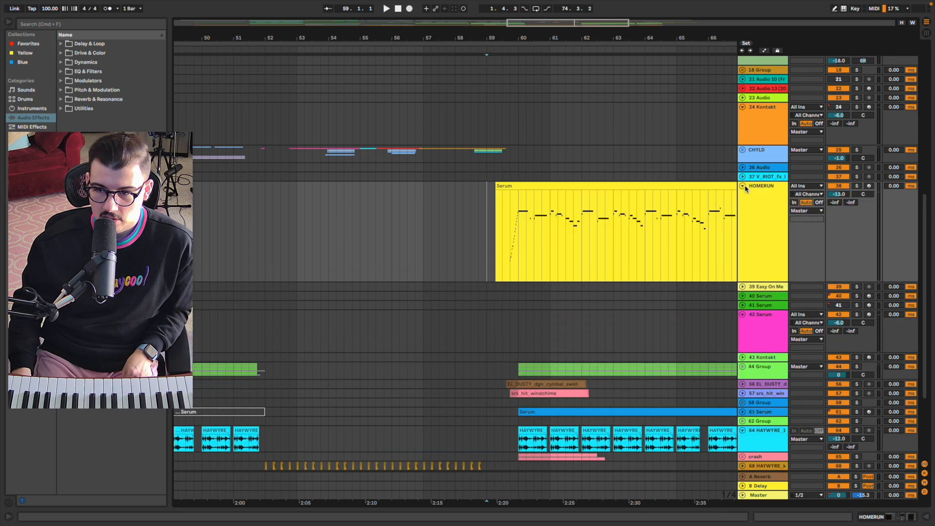
pyautogui.doubleClick(750, 208)
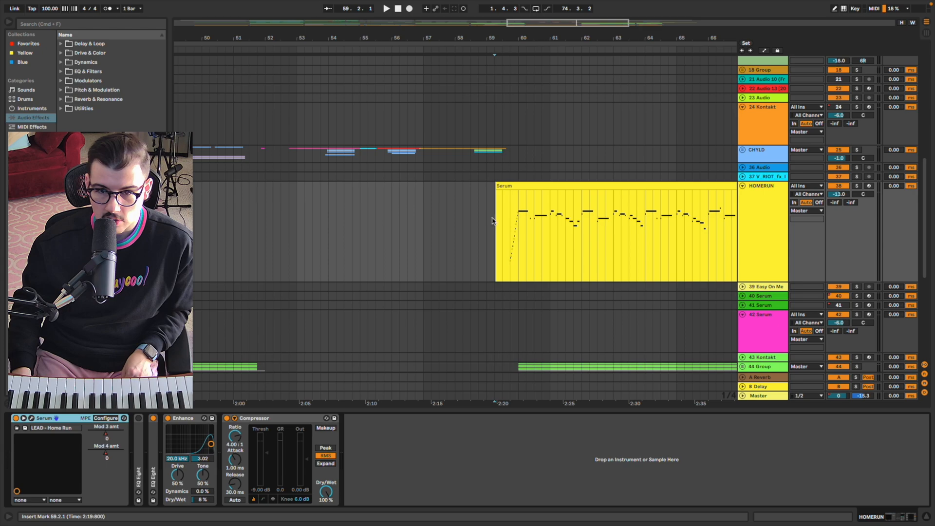
# Solo the HOMERUN track and play its Serum lead from bar 59.3.1.
pyautogui.moveTo(495, 220); pyautogui.dragTo(504, 219)
pyautogui.press('space')
pyautogui.press('+')
pyautogui.click(857, 185)
pyautogui.hscroll(10, 495, 228)
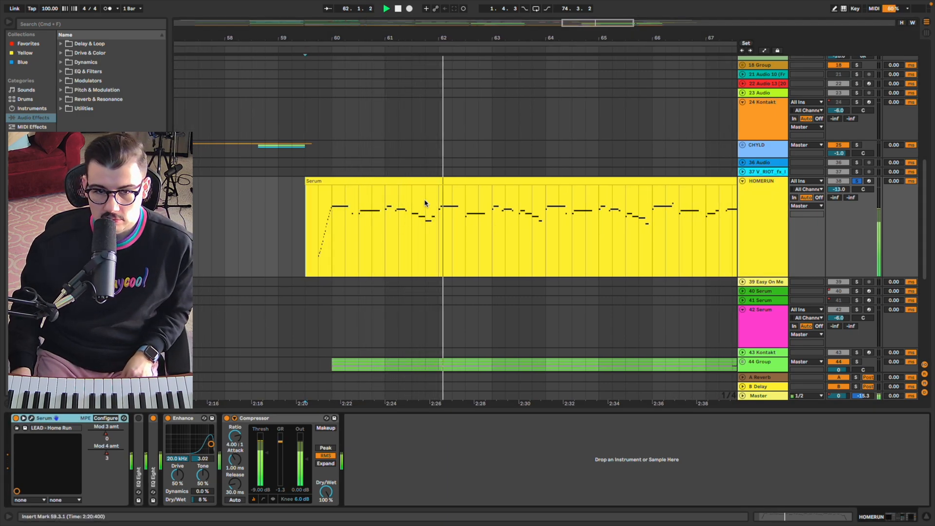
# Examine the HOMERUN clip's notes in an enlarged note editor, then stop playback and return to the device chain.
pyautogui.doubleClick(444, 184)
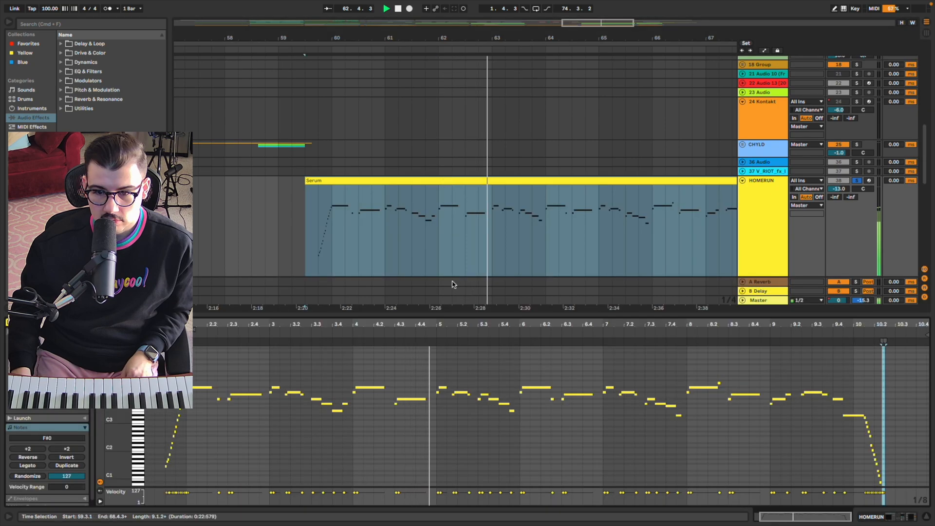
pyautogui.moveTo(476, 313); pyautogui.dragTo(476, 260)
pyautogui.scroll(-1, 459, 401)
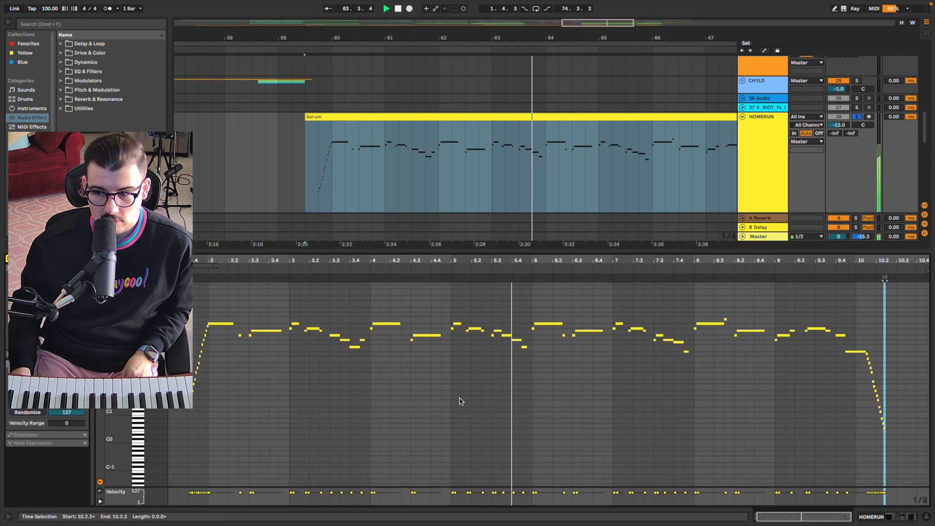
pyautogui.press('space')
pyautogui.click(769, 141)
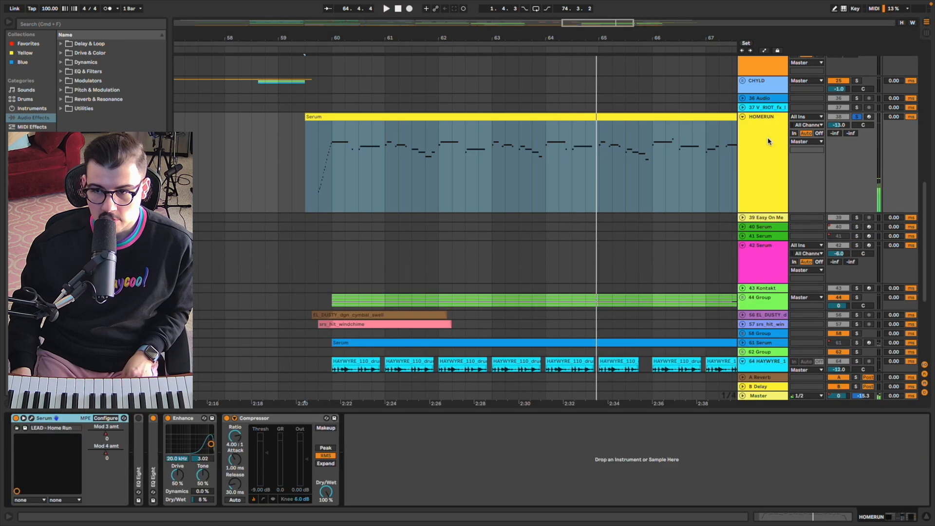
# Play the HOMERUN clip with the automation lanes shown and place the insert marker at bar 60.2.1 in the Mod 4 amt lane.
pyautogui.click(571, 115)
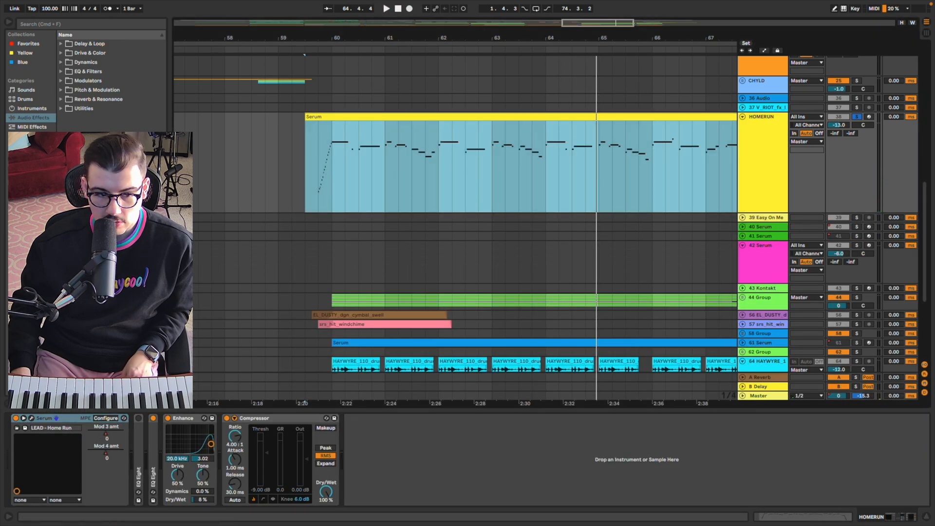
pyautogui.press('space')
pyautogui.press('a')
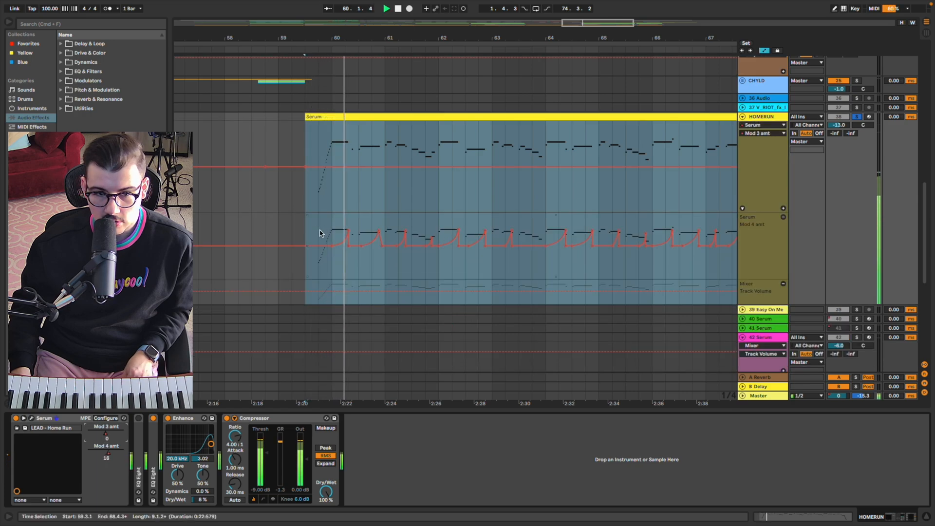
pyautogui.click(344, 240)
pyautogui.press('space')
# Open HOMERUN's Serum window, move it clear of the automation and play the lead from bar 59.4.1.
pyautogui.click(31, 418)
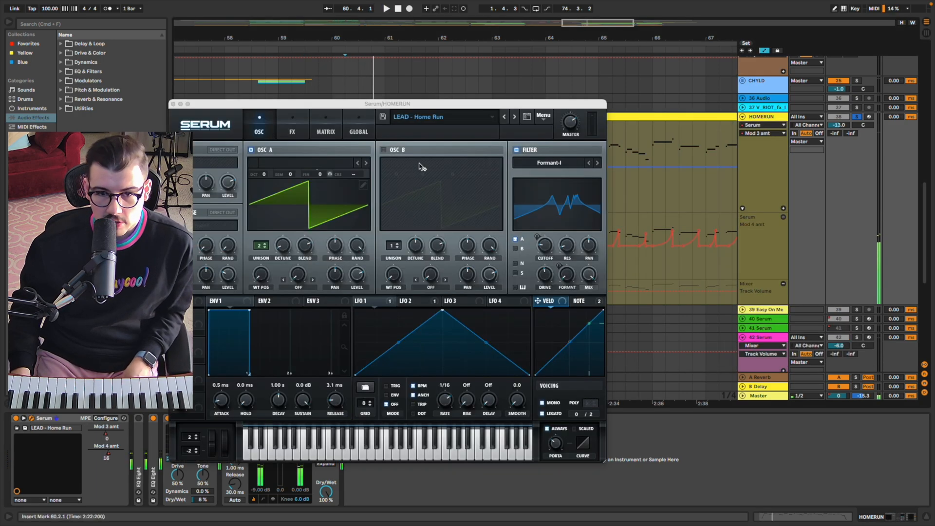
pyautogui.moveTo(474, 105); pyautogui.dragTo(497, 137)
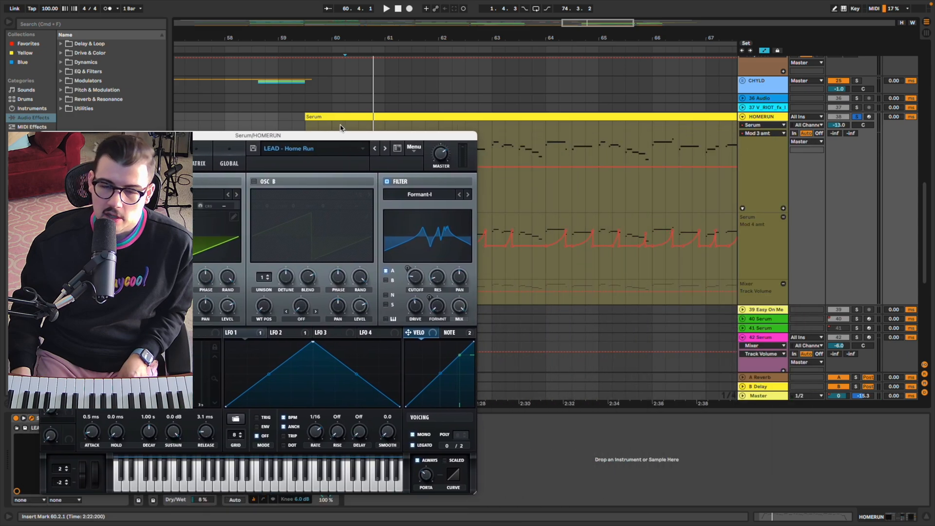
pyautogui.hscroll(-5, 653, 227)
pyautogui.scroll(1, 653, 227)
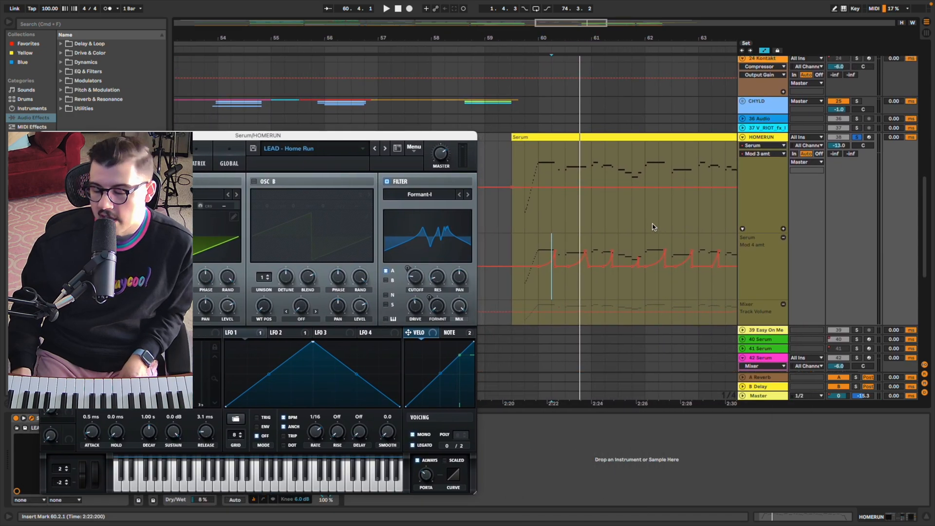
pyautogui.click(524, 160)
pyautogui.press('space')
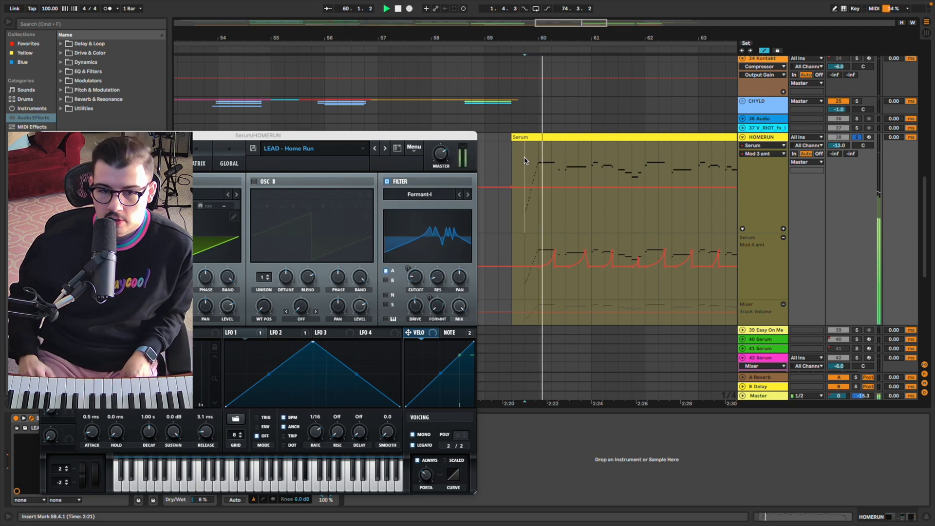
pyautogui.press('space')
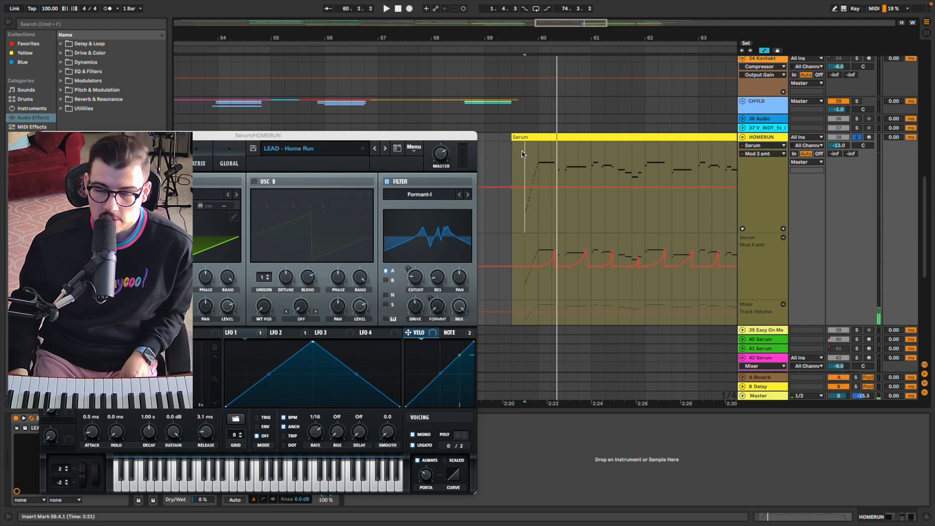
# Show Serum's effects page and lower the delay's wet mix to 10% while the lead plays.
pyautogui.click(163, 163)
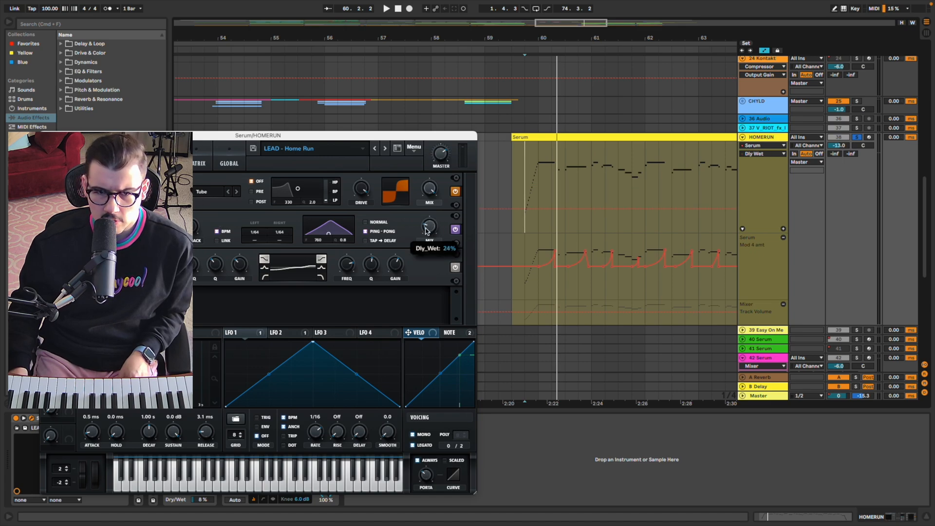
pyautogui.press('space')
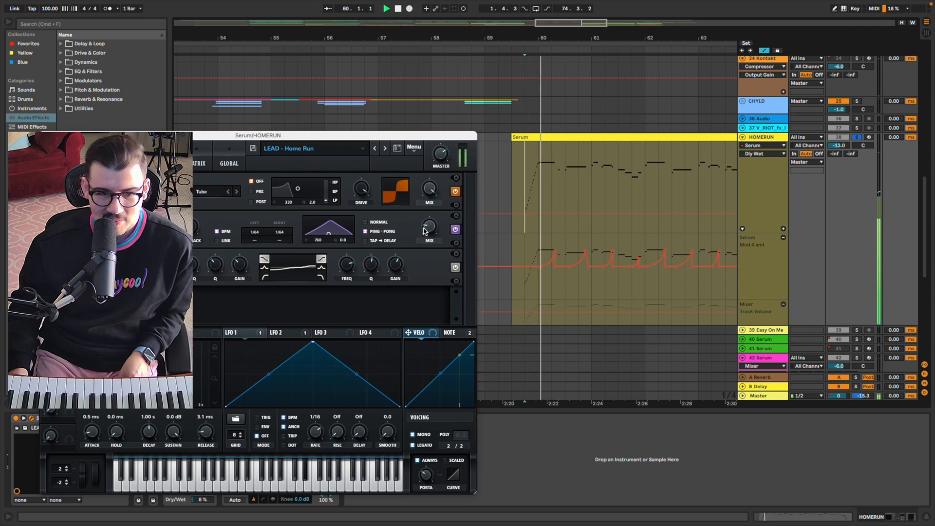
pyautogui.moveTo(426, 227)
pyautogui.moveTo(426, 227)
pyautogui.mouseDown()
pyautogui.moveTo(436, 152)
pyautogui.moveTo(424, 225)
pyautogui.mouseUp()
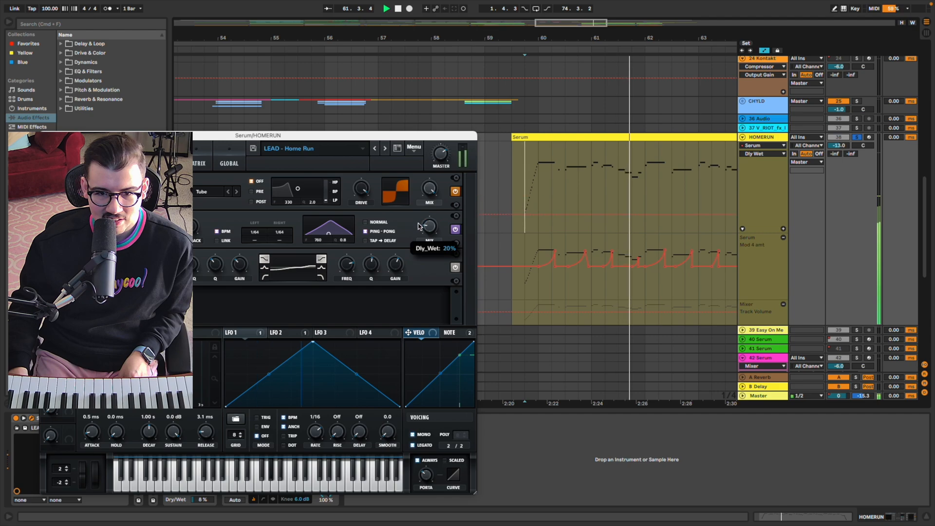
pyautogui.press('space')
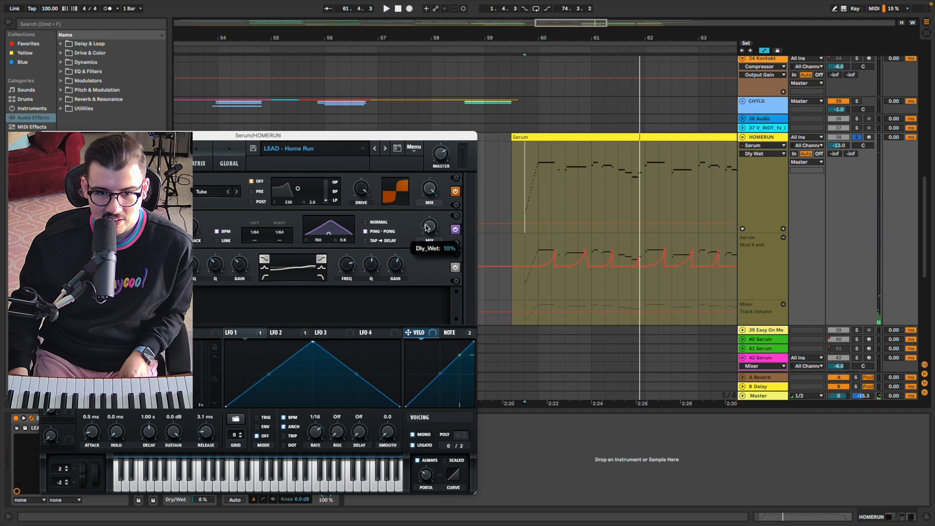
# Show Serum's modulation matrix and play the lead from bar 60.1.1 alongside its Mod 4 amt automation.
pyautogui.click(207, 163)
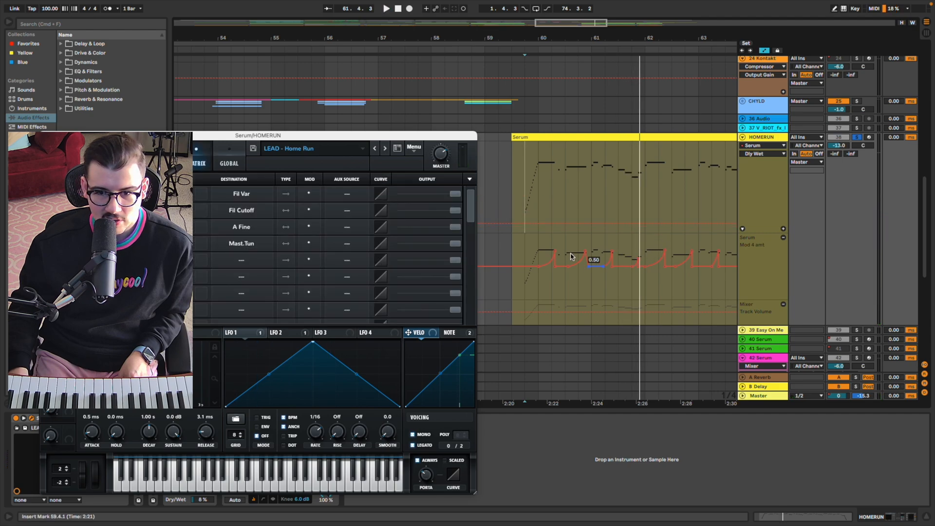
pyautogui.moveTo(539, 249); pyautogui.dragTo(628, 250)
pyautogui.click(536, 246)
pyautogui.press('space')
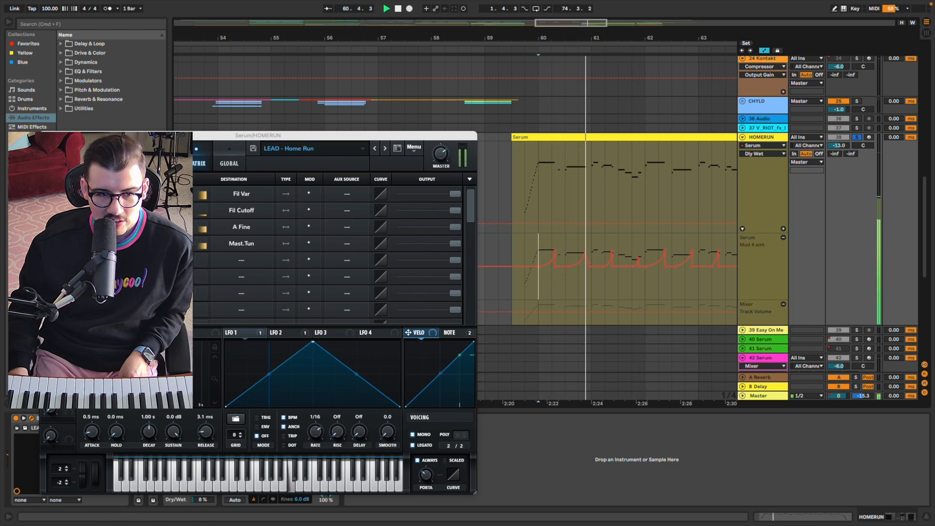
# Display Serum's LFO 2 shape and replay the opening notes of the HOMERUN lead from bar 60.1.1.
pyautogui.click(284, 333)
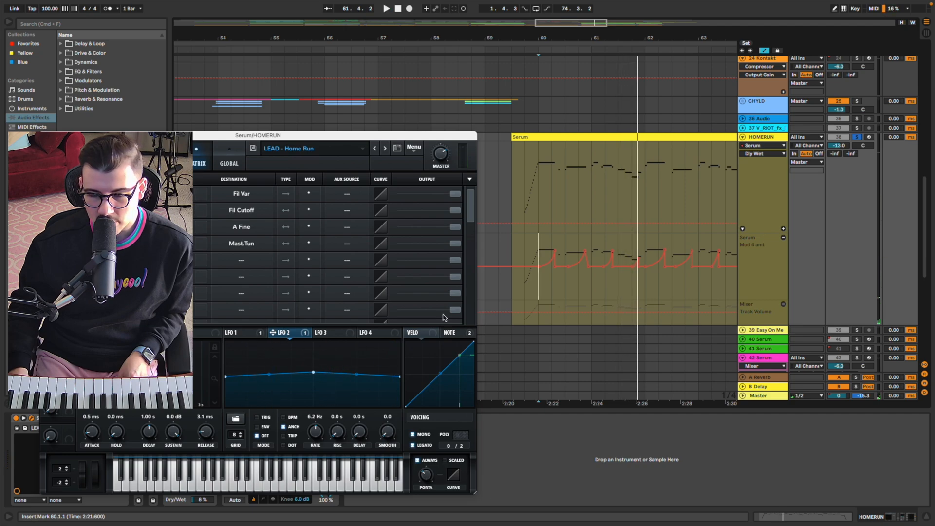
pyautogui.moveTo(540, 247); pyautogui.dragTo(560, 251)
pyautogui.click(544, 242)
pyautogui.press('space')
# Close the Serum window to uncover the arrangement and HOMERUN's device chain.
pyautogui.scroll(3, 544, 242)
pyautogui.scroll(-5, 544, 242)
pyautogui.click(47, 136)
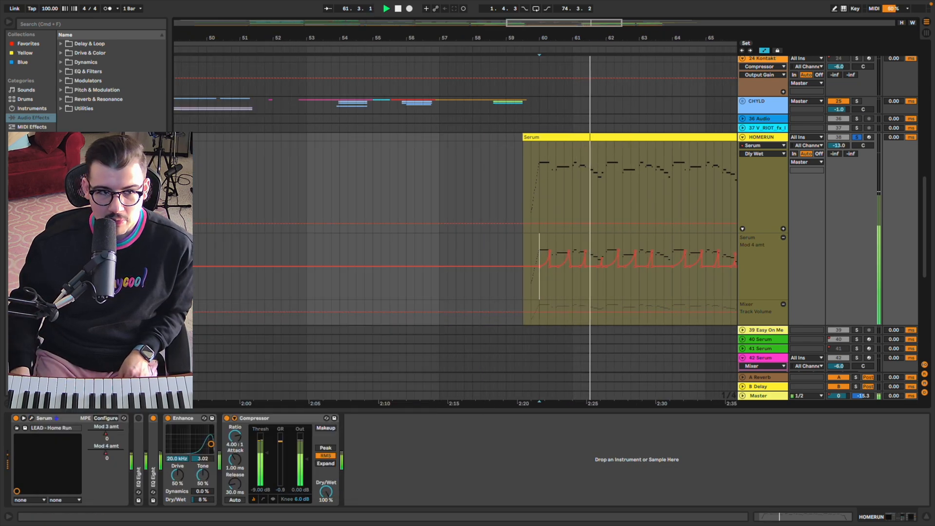
# Try clearing HOMERUN's Mod 4 amt automation from bar 59.3.1 to 63.3.1 and play the lead without it.
pyautogui.scroll(-3, 438, 317)
pyautogui.press('space')
pyautogui.hscroll(5, 434, 293)
pyautogui.moveTo(345, 281); pyautogui.dragTo(430, 263)
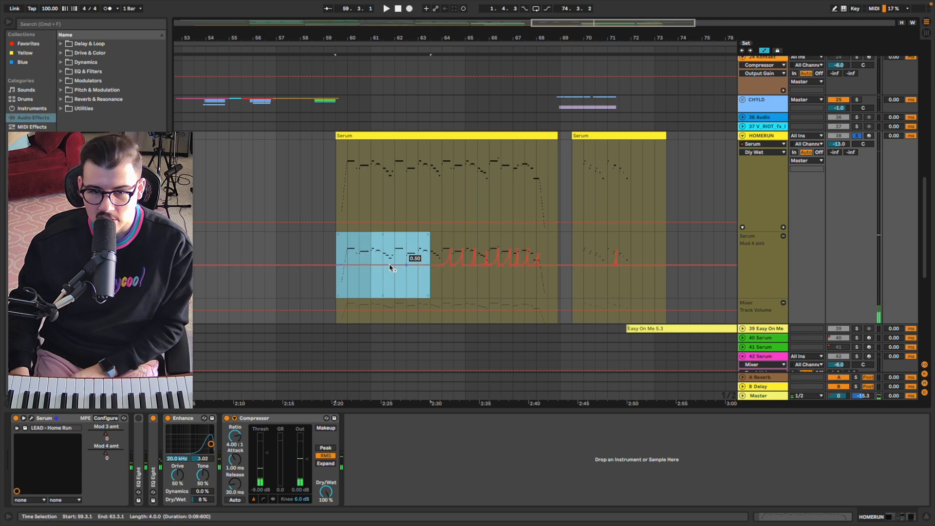
pyautogui.press('Delete')
pyautogui.press('space')
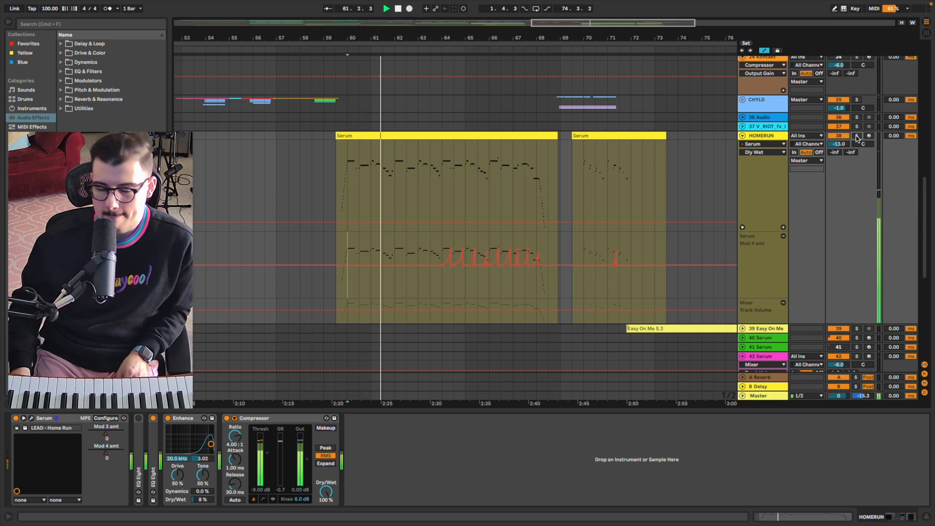
# Undo the Mod 4 amt automation deletion and replay the section from bar 59.3.1.
pyautogui.press('space')
pyautogui.press('super+z')
pyautogui.press('space')
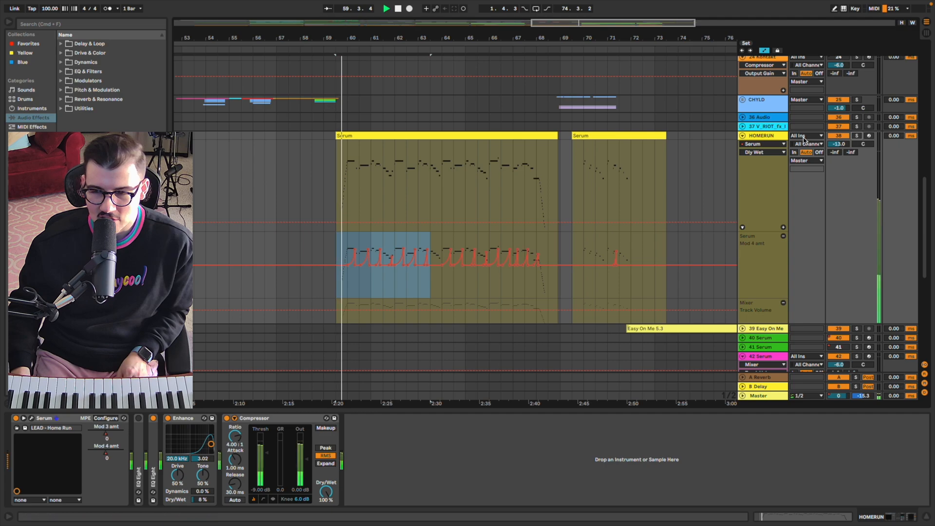
# Hide the automation lanes and fold up the HOMERUN track.
pyautogui.press('a')
pyautogui.click(754, 137)
pyautogui.click(743, 136)
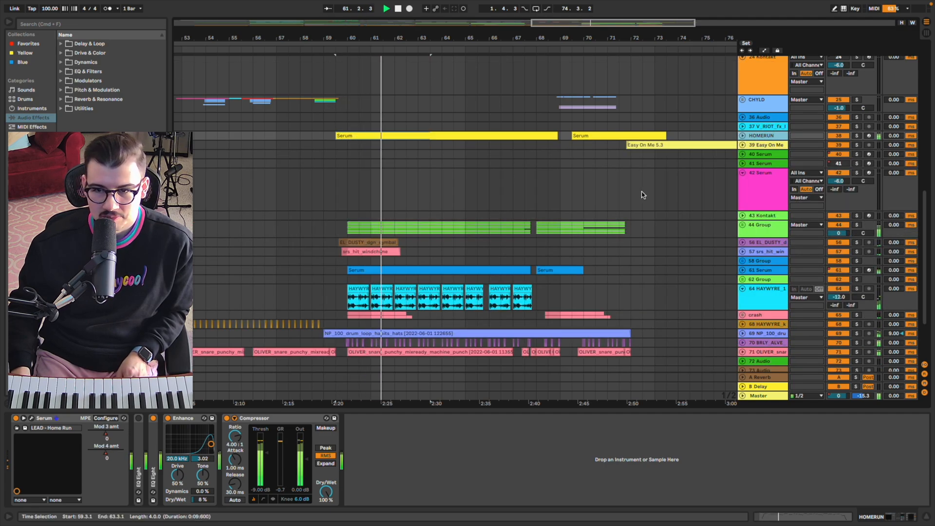
# Solo the 44 Group, play it from bar 60.1.1 and unfold it together with its nested 45 Group.
pyautogui.click(348, 227)
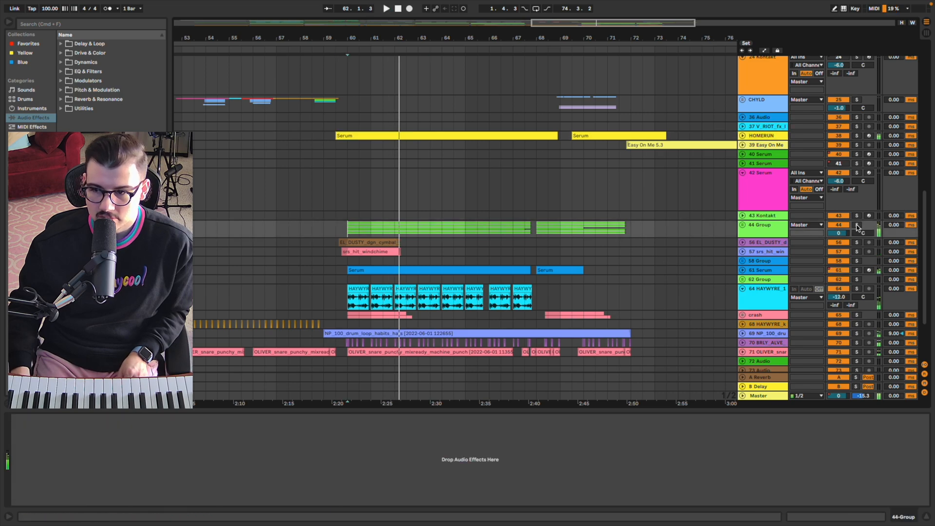
pyautogui.click(742, 225)
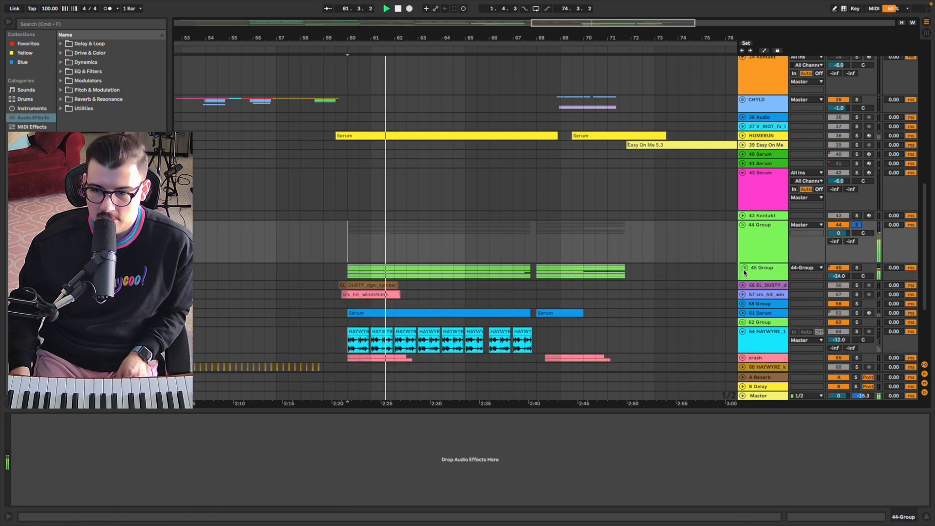
pyautogui.click(744, 268)
# Stop playback, view the device chains of 53 Serum and 52 Serum, and unfold the 52 Serum track.
pyautogui.press('space')
pyautogui.scroll(-3, 744, 273)
pyautogui.click(768, 228)
pyautogui.click(766, 215)
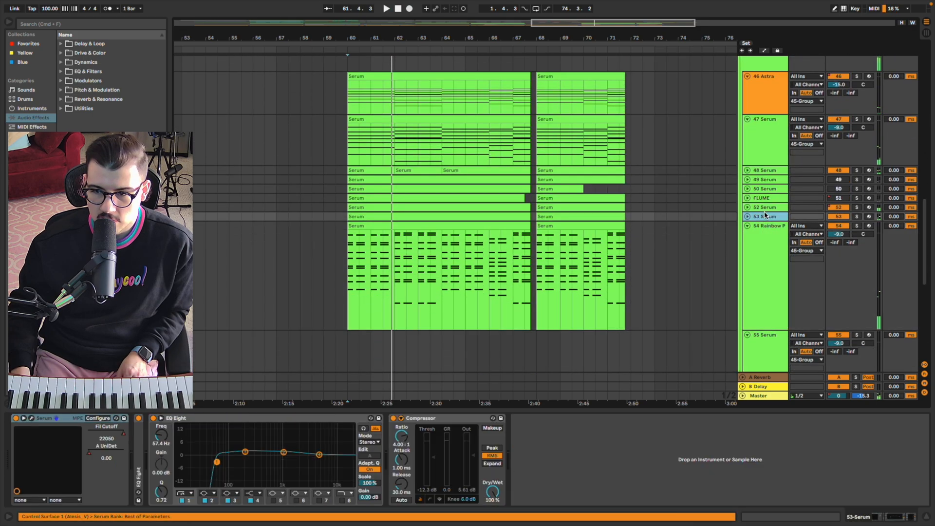
pyautogui.click(761, 209)
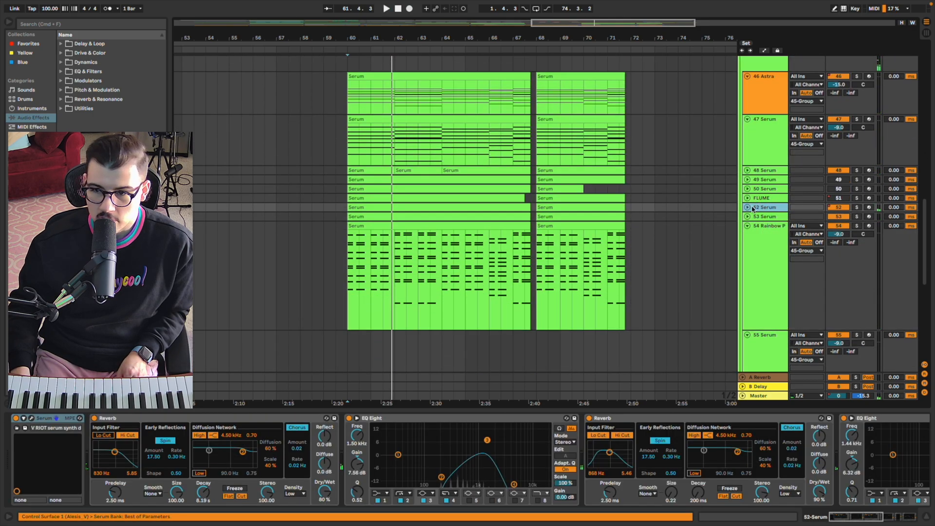
pyautogui.click(748, 208)
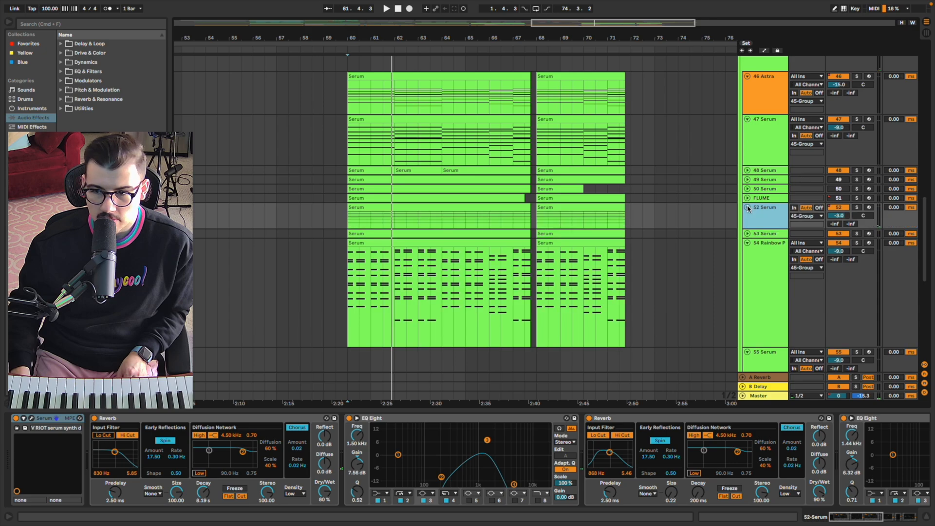
# Solo the 52 Serum track, play it from bar 60.1.1 and view its Serum patch, closing the plugin window when done.
pyautogui.click(341, 223)
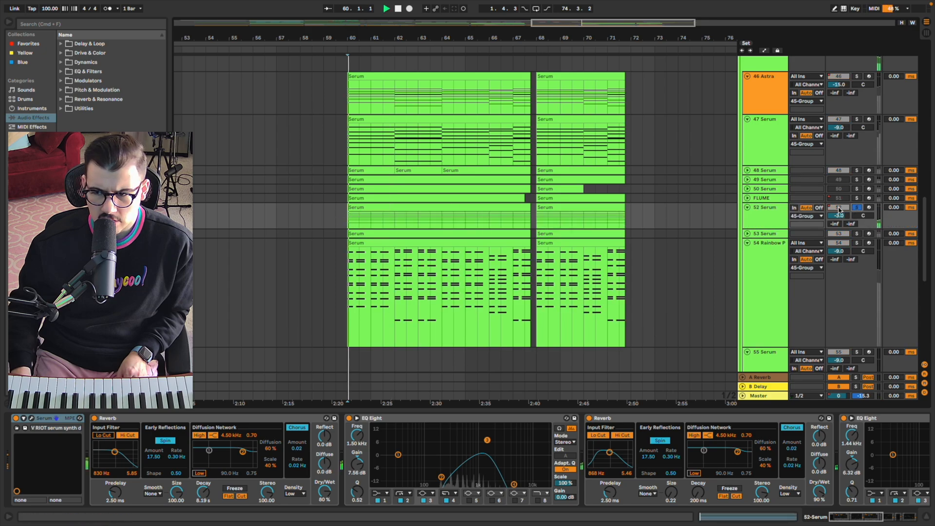
pyautogui.click(32, 418)
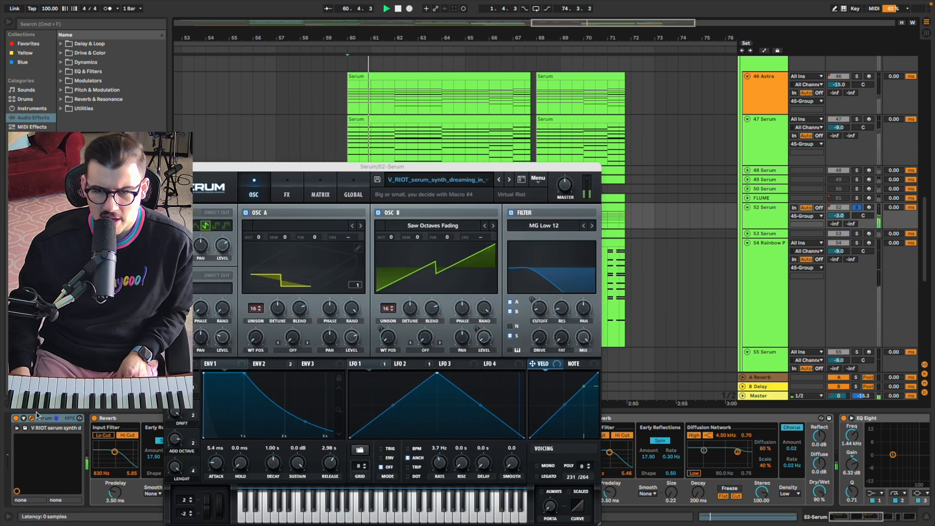
pyautogui.click(170, 167)
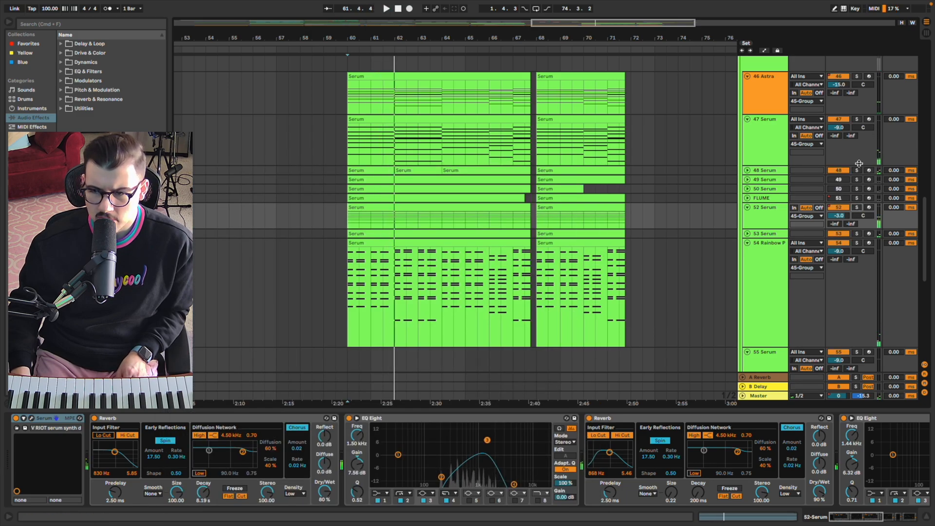
# Unfold and solo the 48 Serum track, play it from bar 60.1.1, and view its Serum patch before closing the plugin window.
pyautogui.click(857, 170)
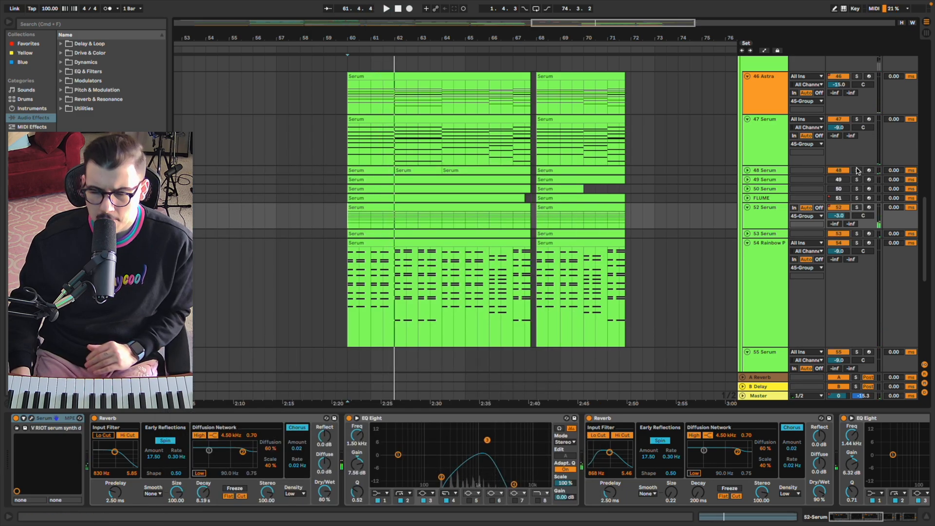
pyautogui.click(747, 171)
pyautogui.click(355, 180)
pyautogui.press('space')
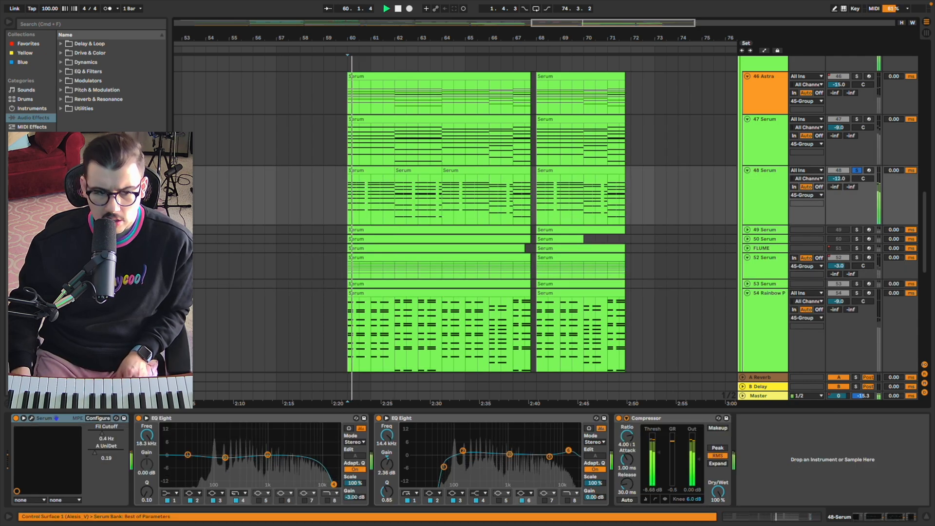
pyautogui.click(32, 418)
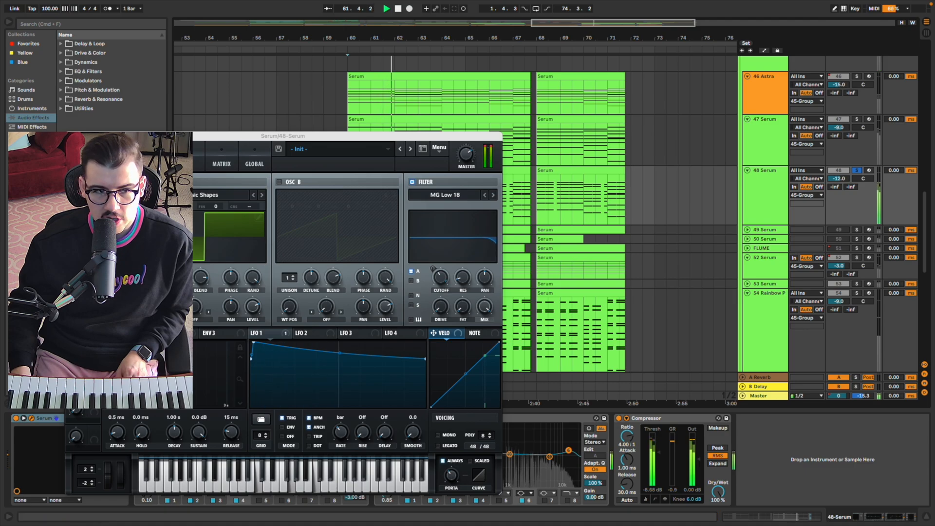
pyautogui.press('super+w')
# Solo the 47 Serum track and the 46 Astra track in turn, playing each from bar 60.1.1.
pyautogui.click(857, 120)
pyautogui.press('space')
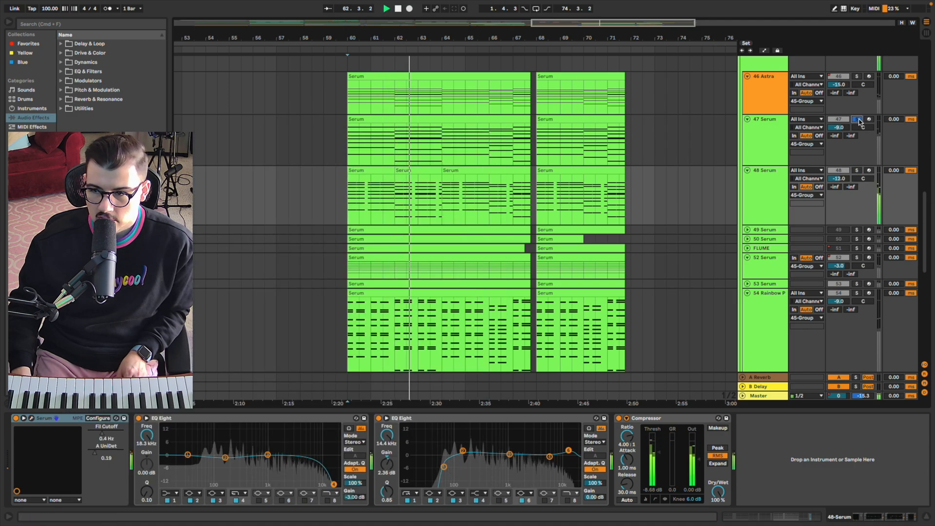
pyautogui.press('space')
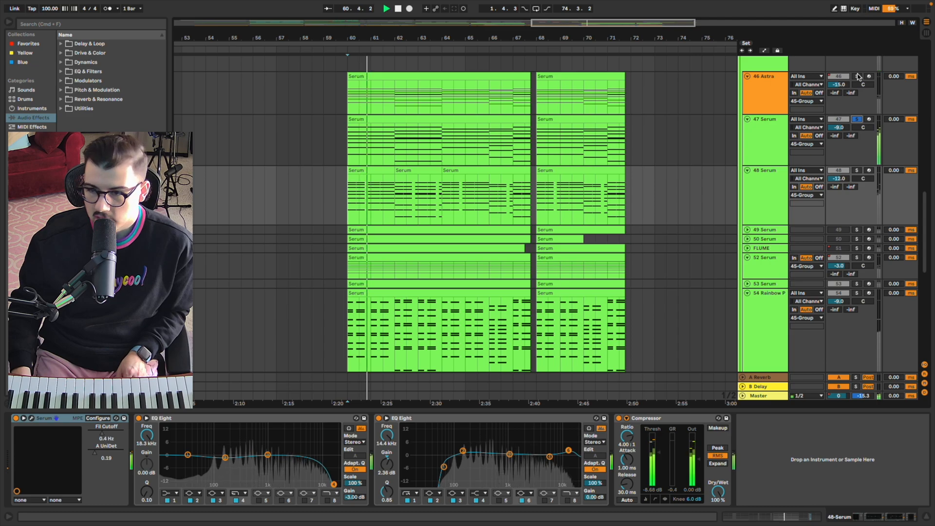
pyautogui.click(857, 77)
pyautogui.press('space')
pyautogui.press('space')
# Clear the 46 Astra solo, stop playback and fold up the 44 Group.
pyautogui.scroll(3, 762, 156)
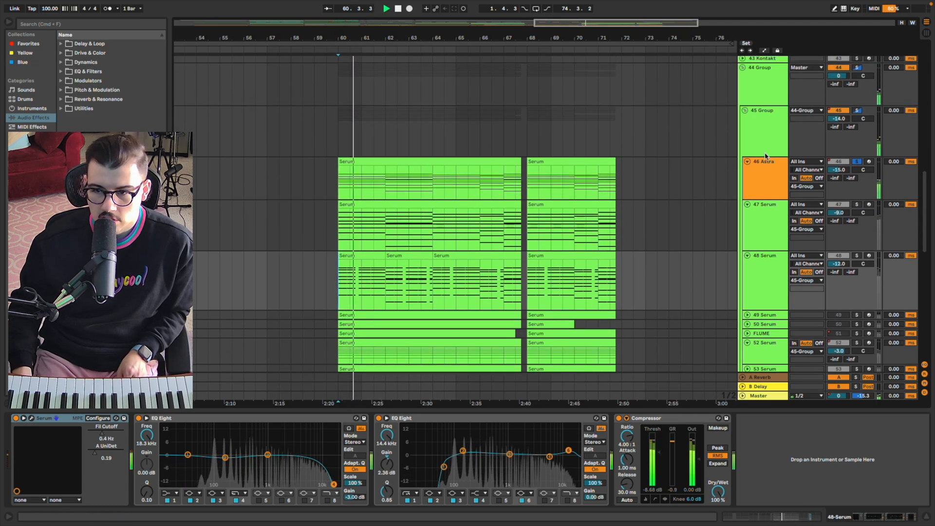
pyautogui.click(753, 74)
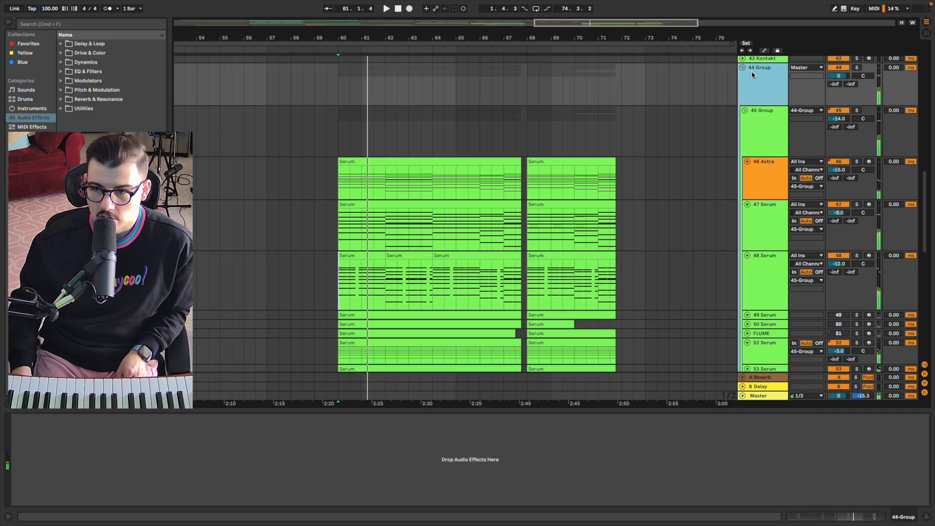
pyautogui.click(743, 68)
pyautogui.click(681, 73)
pyautogui.press('space')
# Solo the 64 HAYWYRE drum loop track, play it from bar 20.1.1 and enlarge the track's height.
pyautogui.scroll(-4, 313, 146)
pyautogui.hscroll(-10, 313, 145)
pyautogui.hscroll(-2, 313, 148)
pyautogui.scroll(1, 315, 153)
pyautogui.click(388, 156)
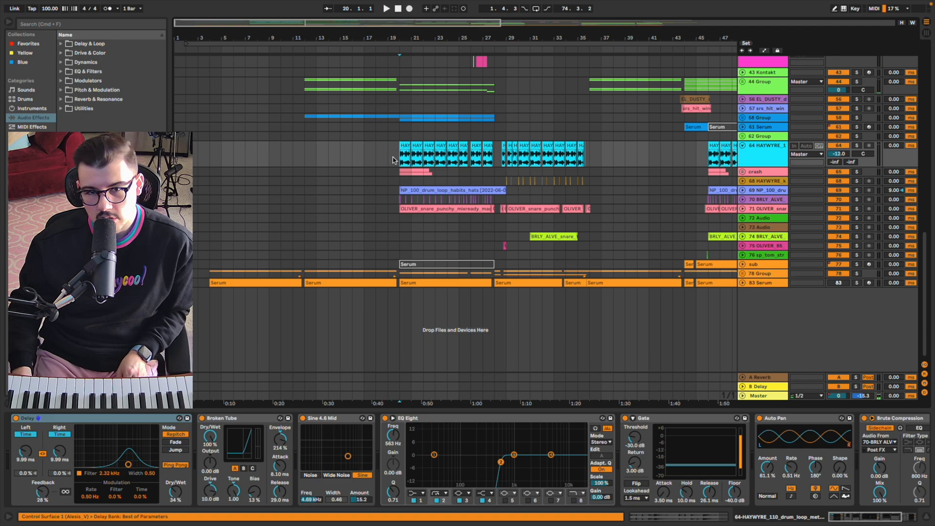
pyautogui.scroll(3, 399, 160)
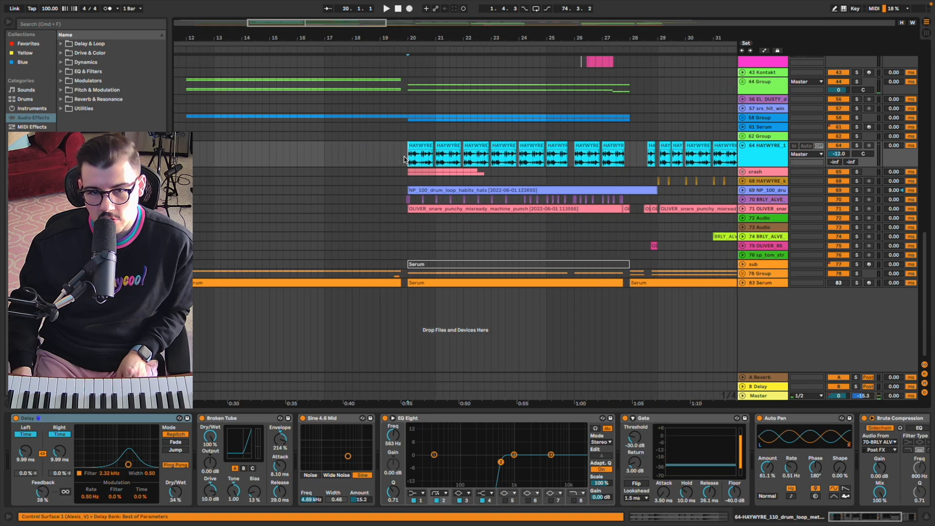
pyautogui.click(857, 145)
pyautogui.press('space')
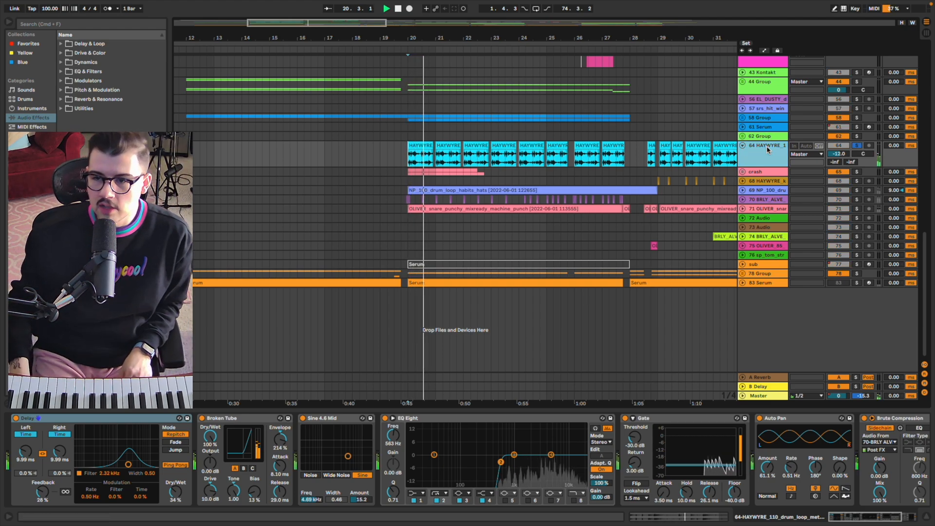
pyautogui.moveTo(763, 167); pyautogui.dragTo(763, 225)
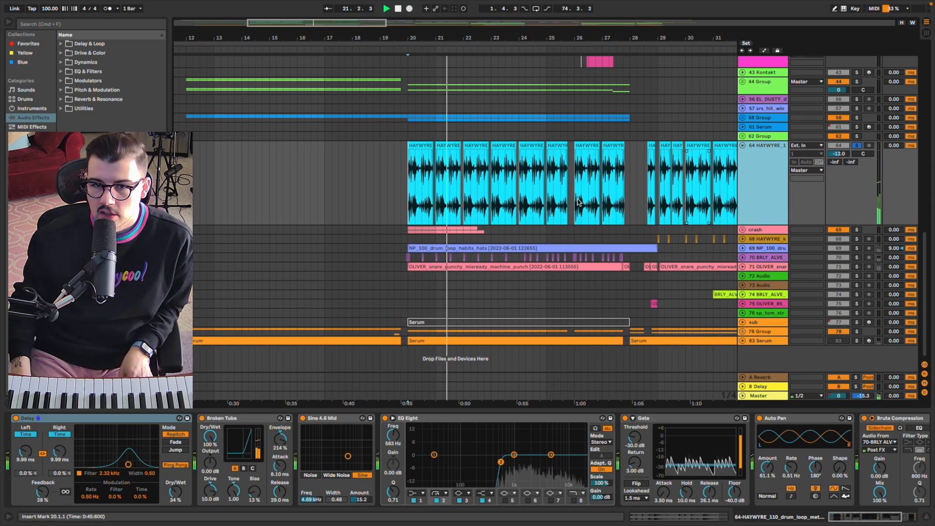
# Open the first HAYWYRE_110_drum_loop_metallic clip at bar 20 and examine its warped waveform while starting and stopping playback.
pyautogui.scroll(5, 443, 197)
pyautogui.doubleClick(385, 149)
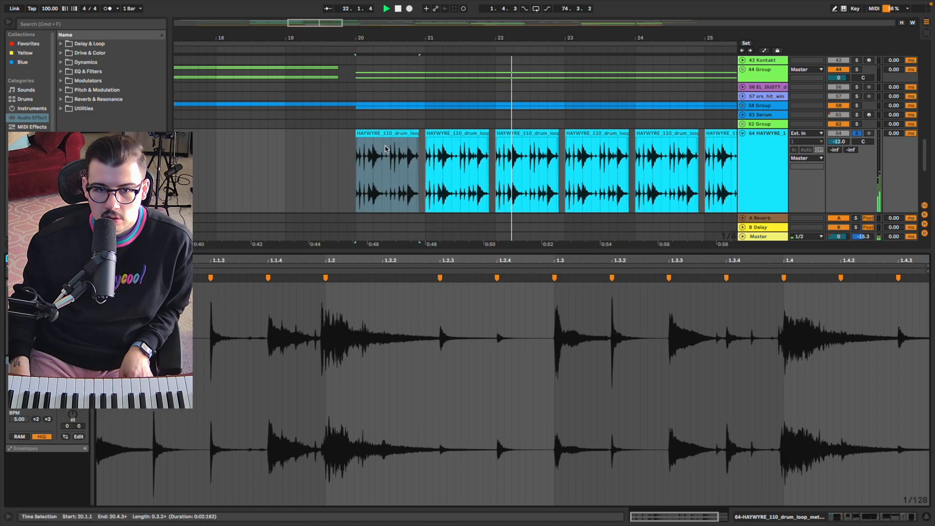
pyautogui.scroll(4, 385, 149)
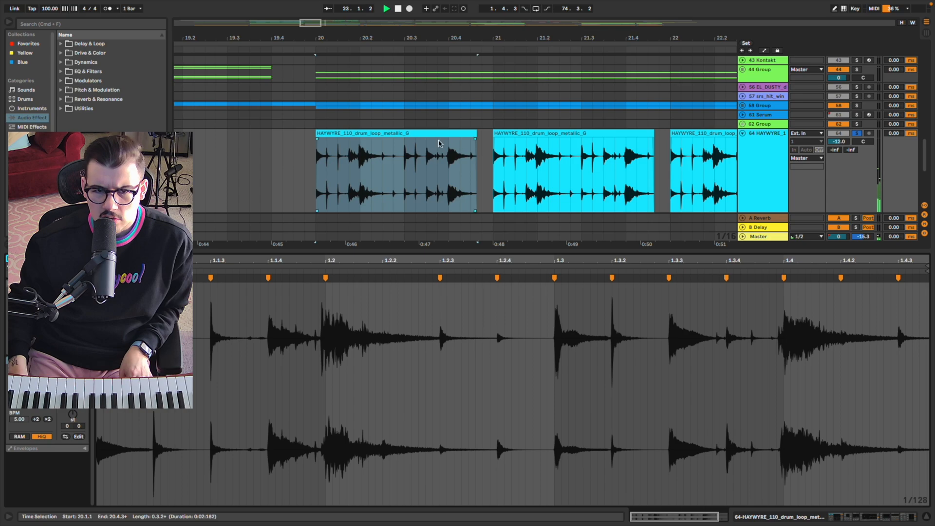
pyautogui.doubleClick(430, 134)
pyautogui.press('space')
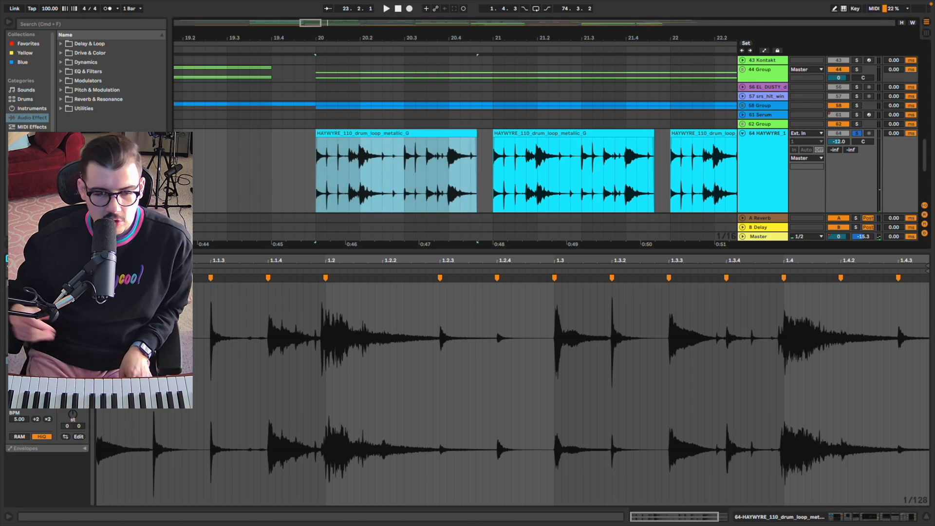
pyautogui.press('space')
pyautogui.press('space')
pyautogui.press('space')
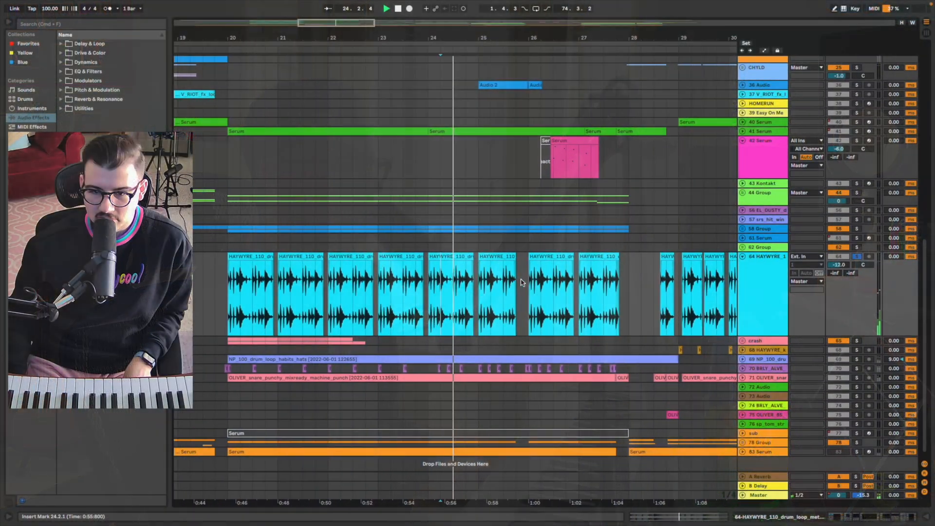
# Unfold the crash group and solo it, playing from bar 19.4.1.
pyautogui.click(202, 298)
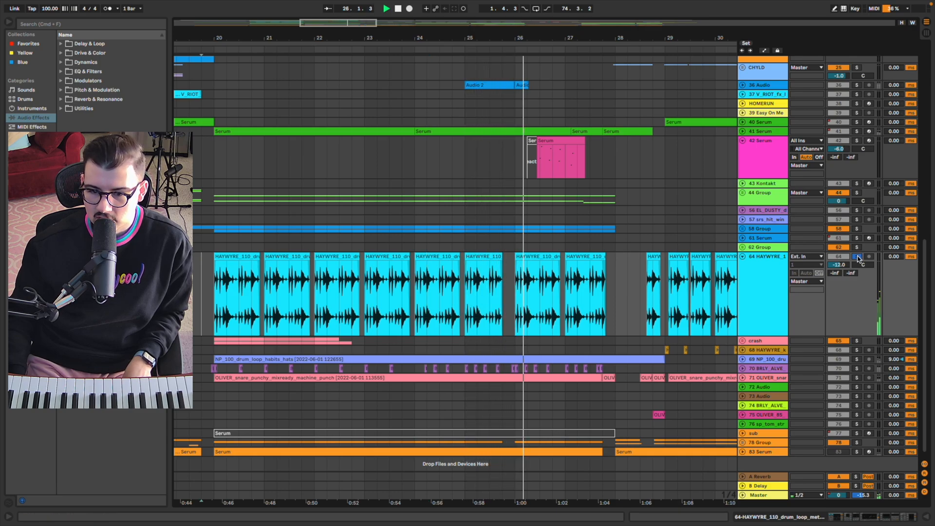
pyautogui.press('space')
pyautogui.press('space')
pyautogui.press('space')
pyautogui.press('space')
pyautogui.click(743, 341)
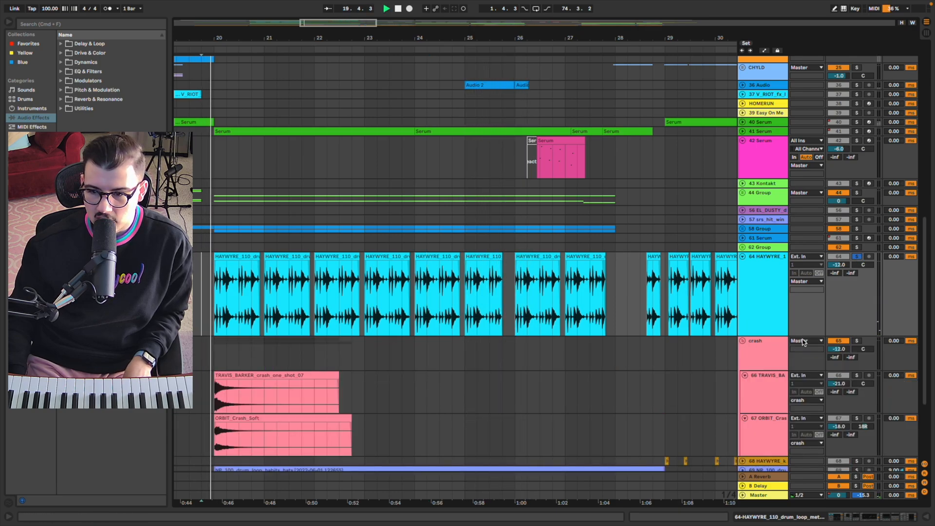
pyautogui.click(857, 342)
pyautogui.press('space')
pyautogui.press('space')
pyautogui.scroll(-5, 696, 309)
pyautogui.hscroll(-3, 695, 308)
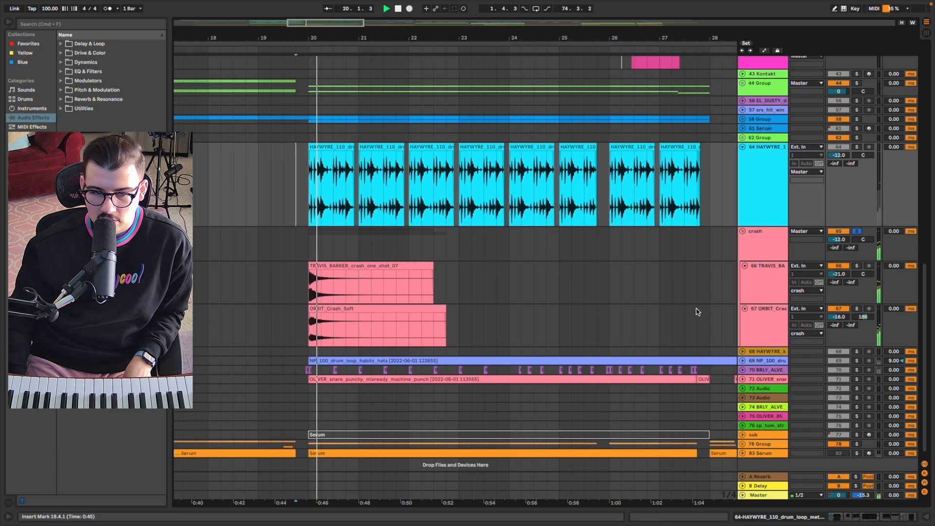
# Select across the TRAVIS_BARKER crash and ORBIT_Crash_Soft clips in turn, and clear the selection with an insert mark at 23.2.1.
pyautogui.moveTo(317, 293); pyautogui.dragTo(467, 281)
pyautogui.moveTo(318, 322); pyautogui.dragTo(481, 323)
pyautogui.click(483, 323)
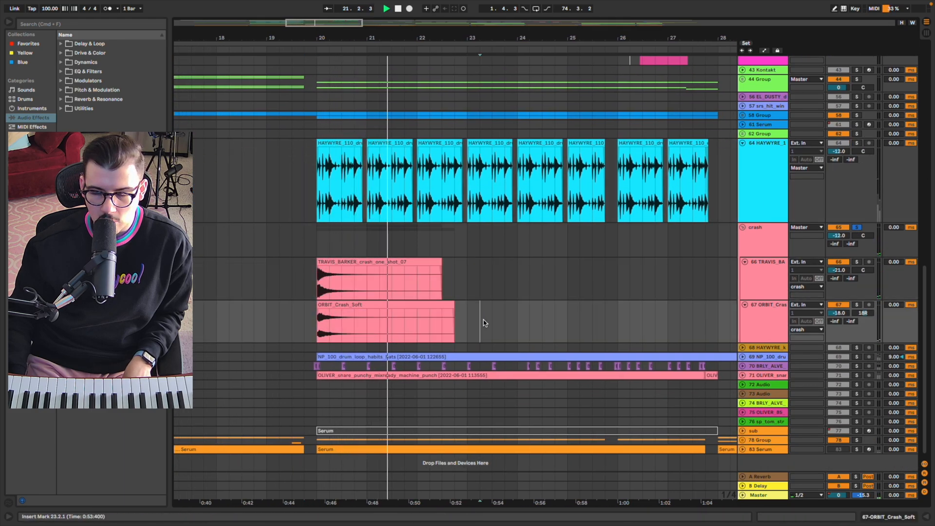
# Unfold and solo the 69 NP_100 hats loop track and play it from bar 20.1.1.
pyautogui.click(744, 361)
pyautogui.click(743, 357)
pyautogui.scroll(-5, 641, 268)
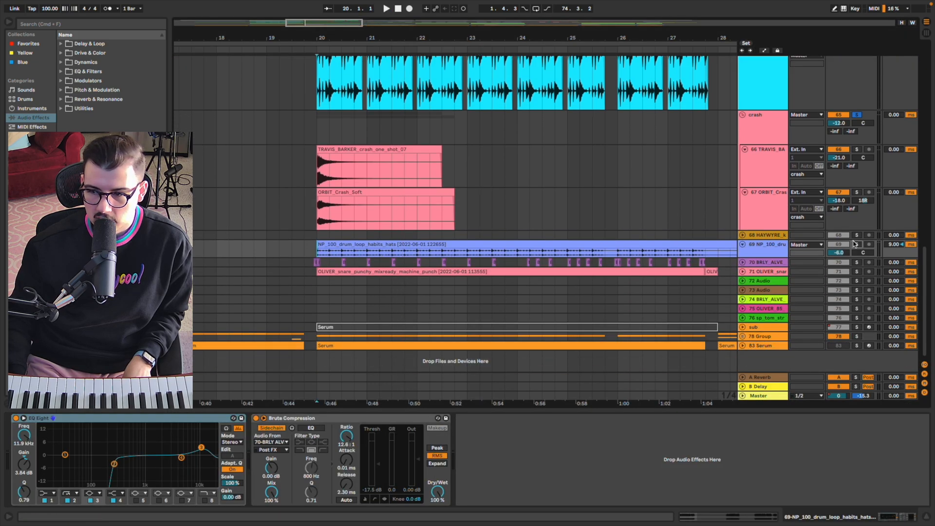
pyautogui.click(855, 244)
pyautogui.press('space')
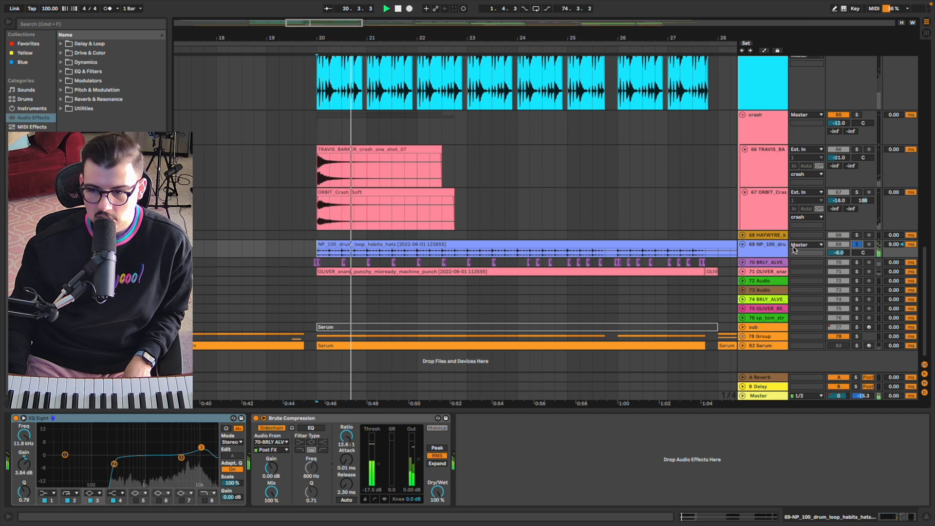
# Unfold and solo the 70 BRLY_ALVE kick track and play it from bar 19.3.1.
pyautogui.scroll(-3, 682, 260)
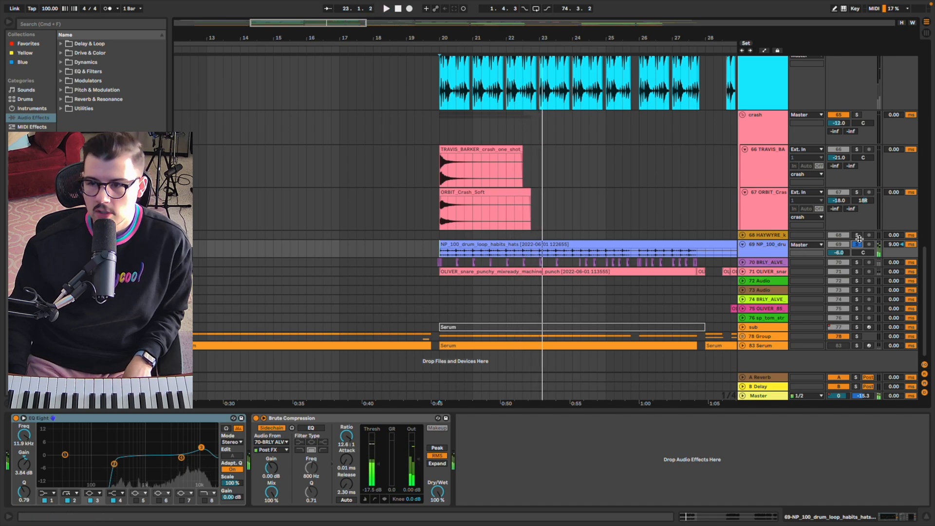
pyautogui.click(422, 262)
pyautogui.press('space')
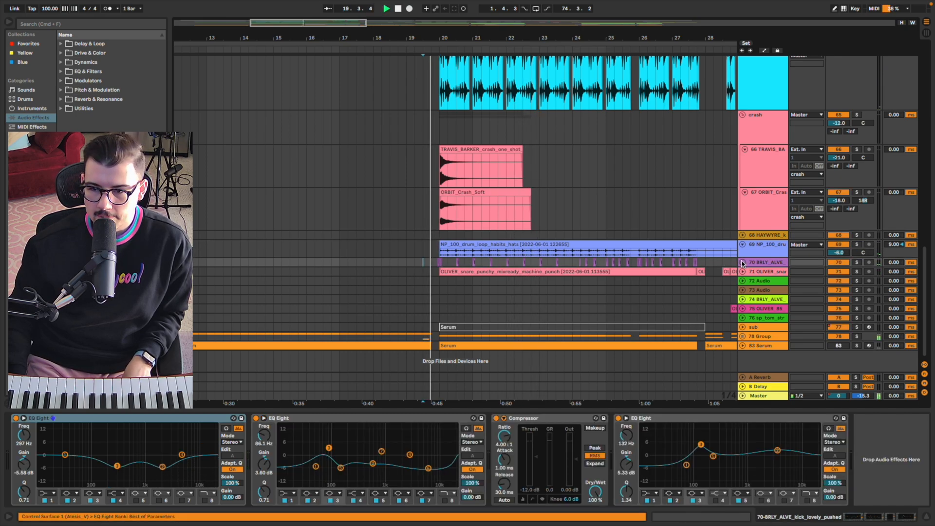
pyautogui.click(743, 262)
pyautogui.click(857, 263)
pyautogui.scroll(-3, 548, 247)
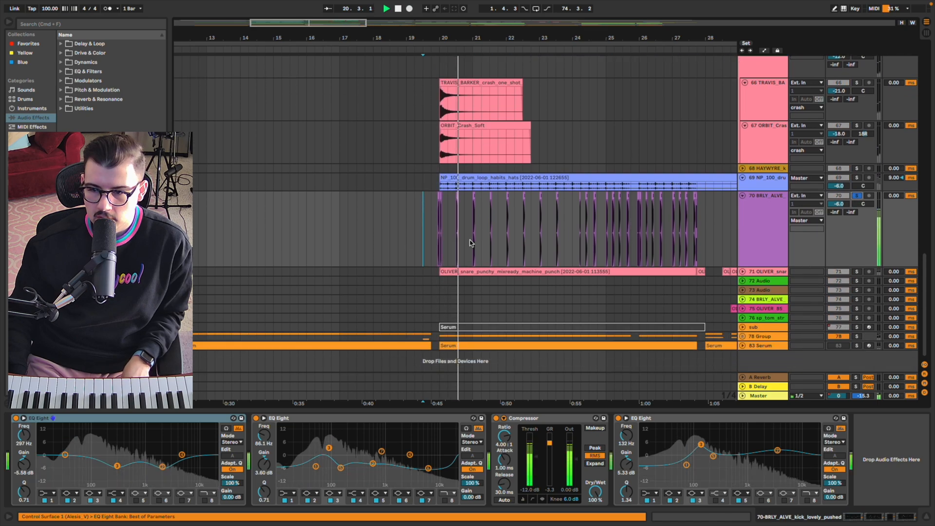
# Examine the waveform of the BRLY_ALVE_kick_lovely_pushed clip at bar 21 up close.
pyautogui.scroll(5, 476, 219)
pyautogui.scroll(10, 471, 218)
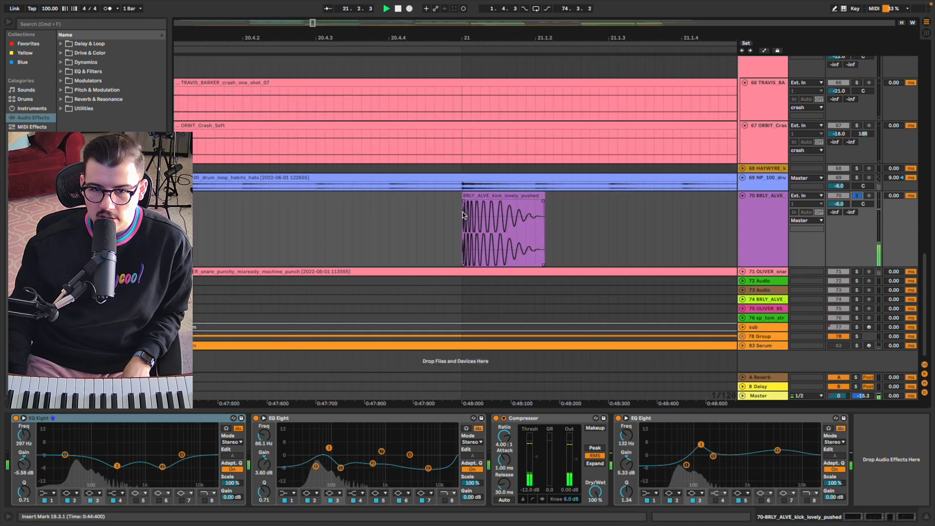
pyautogui.scroll(-12, 463, 215)
# Unfold and solo the 68 HAYWYRE kick track and play it from bar 28.4.3.
pyautogui.scroll(-4, 464, 215)
pyautogui.hscroll(10, 463, 214)
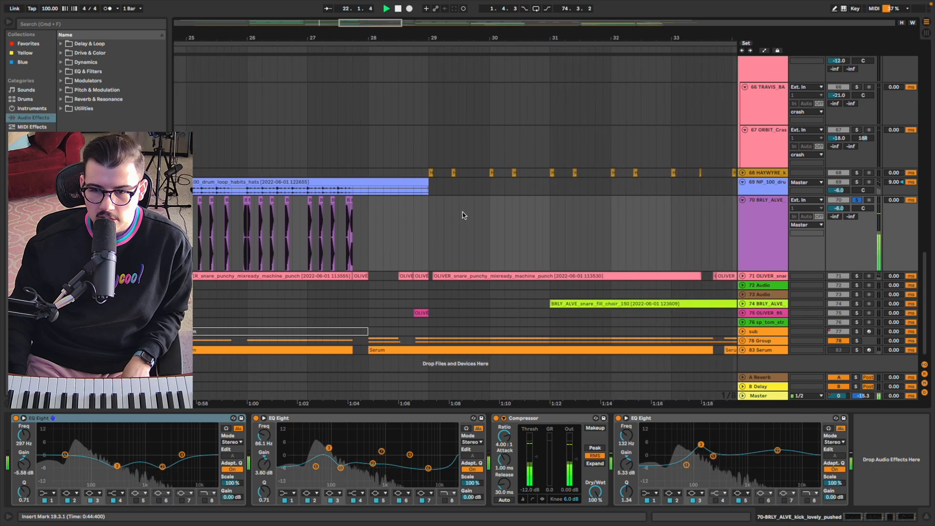
pyautogui.click(419, 177)
pyautogui.click(743, 178)
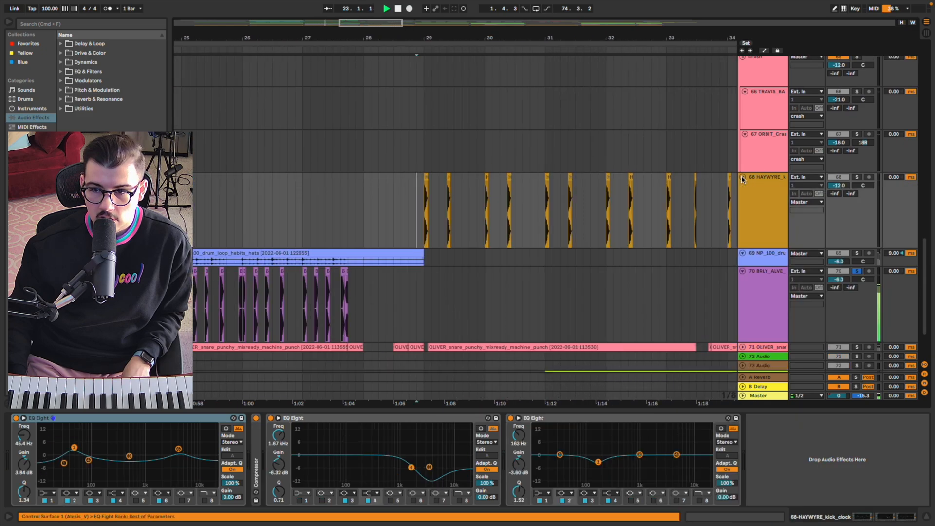
pyautogui.scroll(-3, 629, 236)
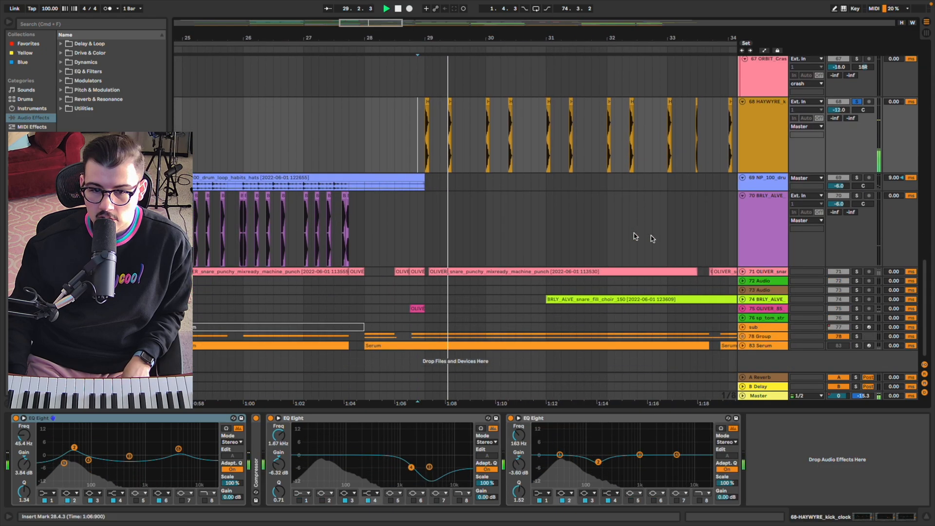
# Add the 71 OLIVER snare and the unfolded 74 BRLY_ALVE snare fill tracks to the solo, and select across the snare fill clip.
pyautogui.click(857, 272)
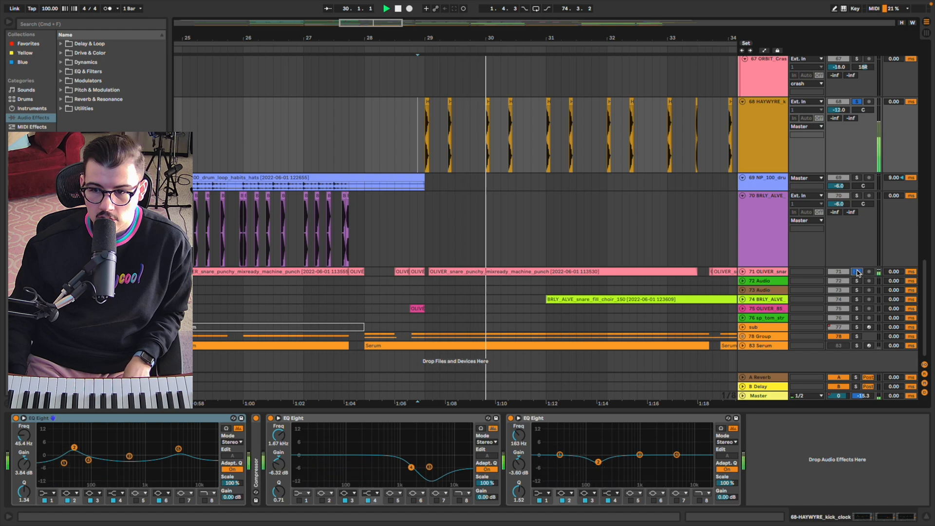
pyautogui.click(743, 300)
pyautogui.click(857, 300)
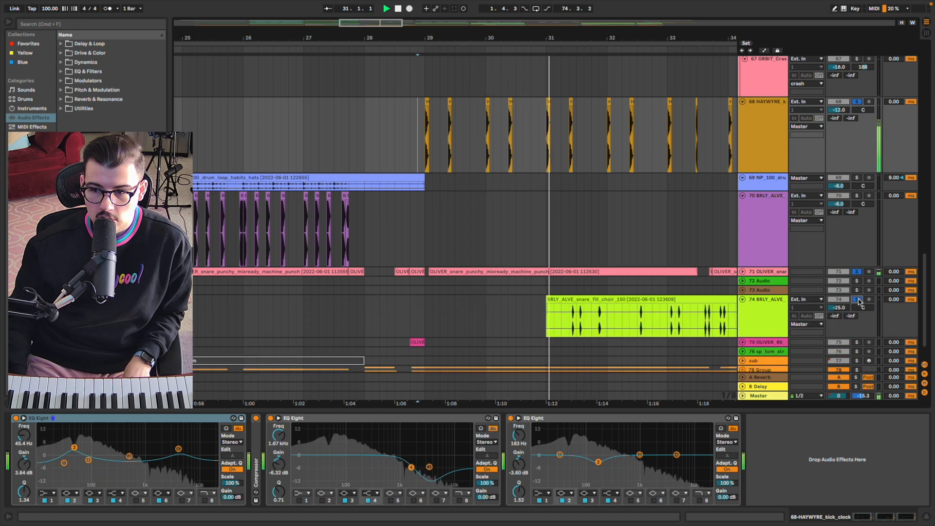
pyautogui.hscroll(4, 541, 324)
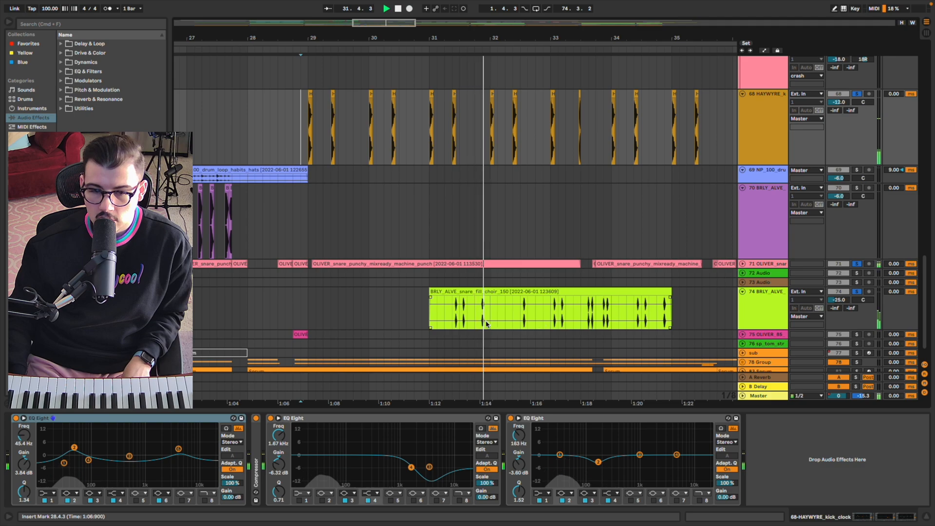
pyautogui.moveTo(417, 316); pyautogui.dragTo(680, 316)
# Replay the soloed drum tracks from bar 19, ahead of the first OLIVER snare clip.
pyautogui.scroll(-5, 595, 307)
pyautogui.hscroll(-4, 512, 298)
pyautogui.click(409, 297)
pyautogui.press('space')
pyautogui.press('space')
pyautogui.scroll(-2, 609, 298)
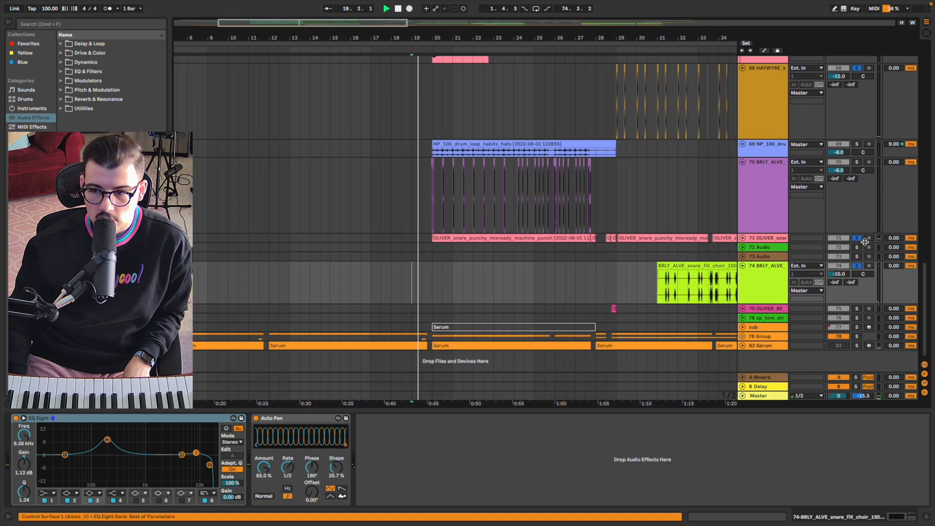
# Stop playback at bar 22 and check the 72 Audio and 73 Audio tracks for content, unfolding and refolding both.
pyautogui.scroll(-5, 612, 271)
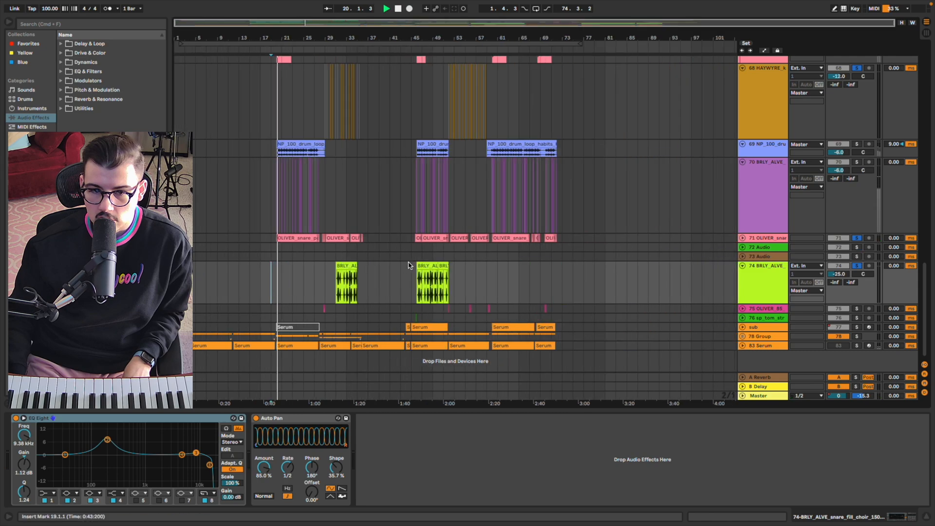
pyautogui.scroll(5, 291, 263)
pyautogui.press('space')
pyautogui.click(290, 258)
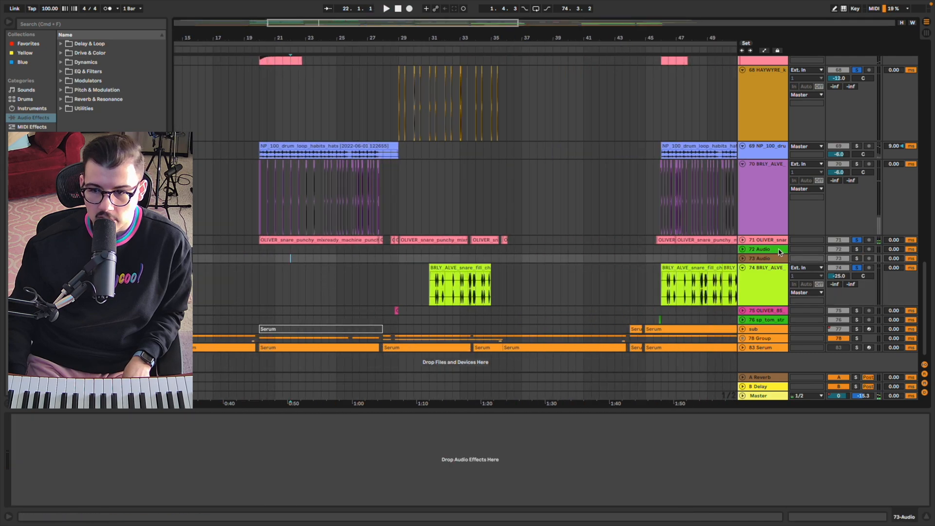
pyautogui.click(743, 259)
pyautogui.click(743, 249)
pyautogui.click(762, 297)
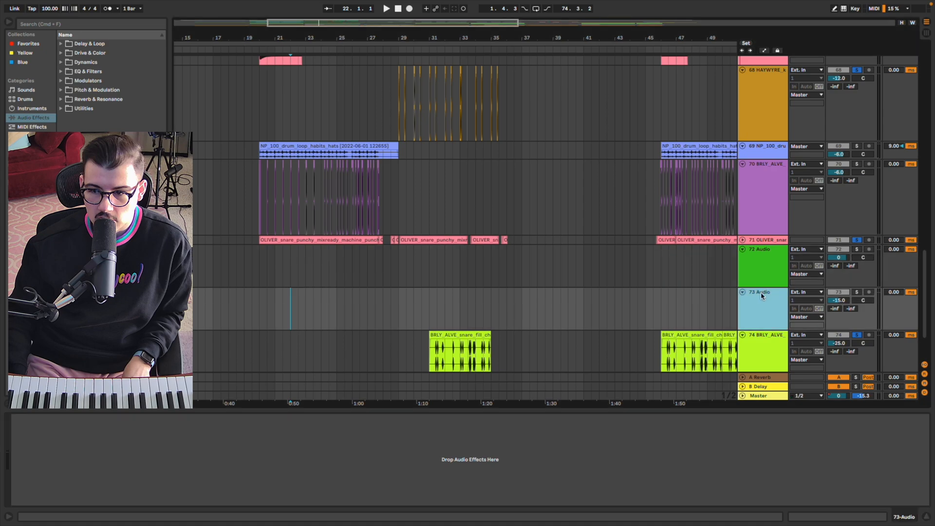
pyautogui.click(754, 263)
pyautogui.click(742, 249)
pyautogui.click(743, 258)
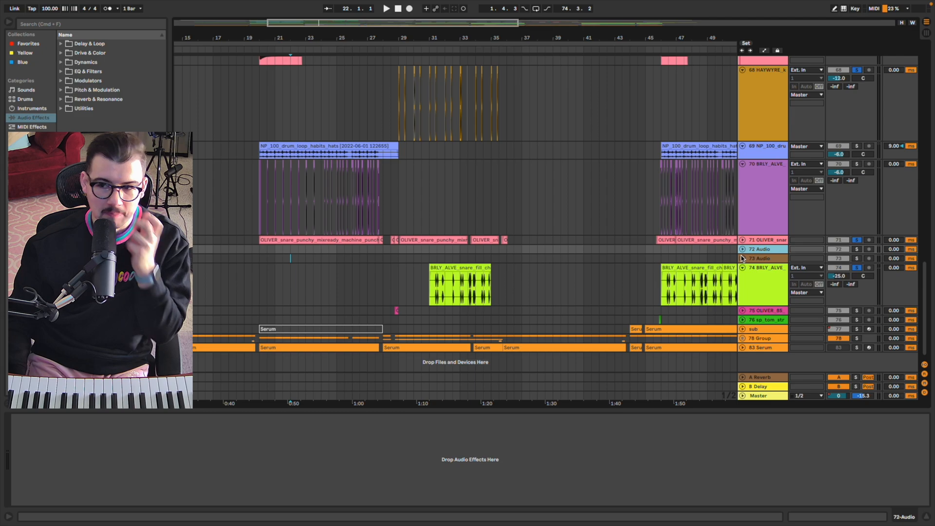
# Add the 70 BRLY_ALVE kick and 69 NP_100 drum loop tracks to the solo and play from bar 20.
pyautogui.click(857, 164)
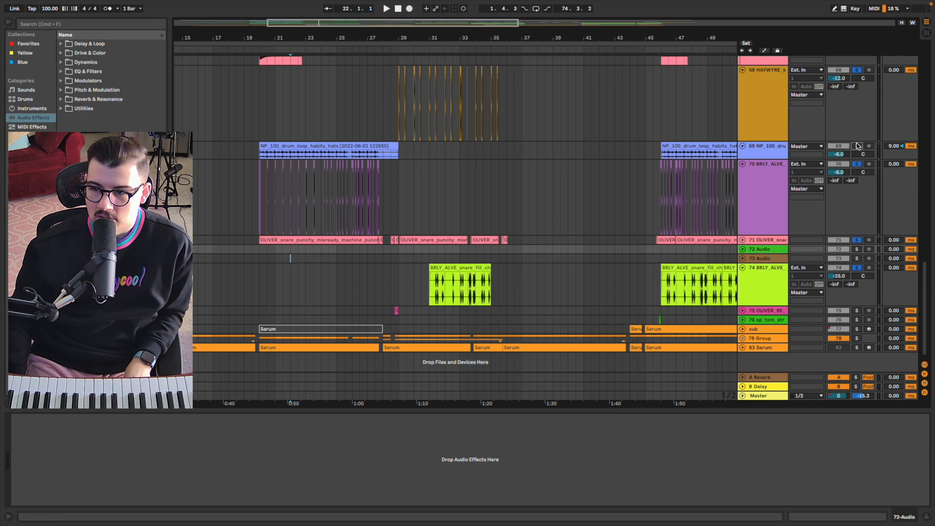
pyautogui.scroll(3, 287, 188)
pyautogui.click(268, 174)
pyautogui.press('space')
pyautogui.press('space')
pyautogui.scroll(5, 265, 171)
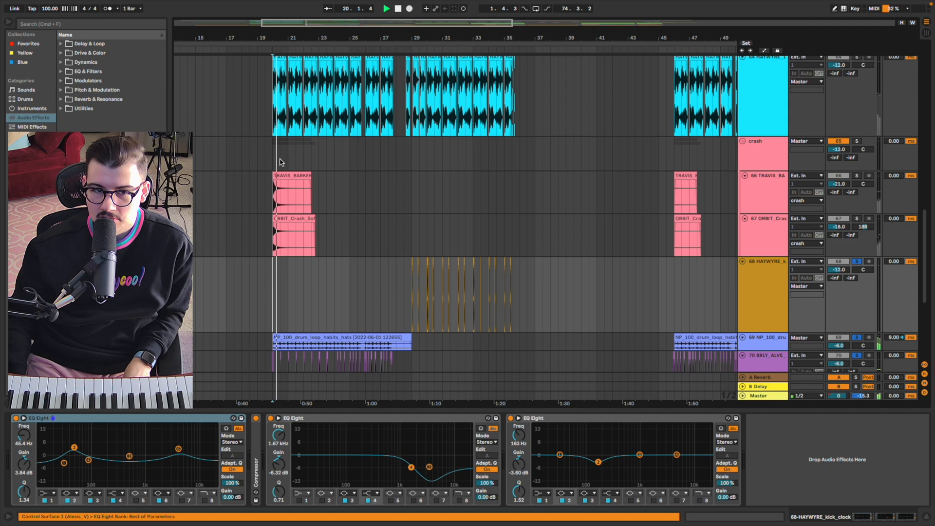
# Add the crash group and 64 HAYWYRE drum loop track to the solo and play from bar 19.3.
pyautogui.click(267, 153)
pyautogui.press('space')
pyautogui.click(858, 140)
pyautogui.scroll(5, 857, 175)
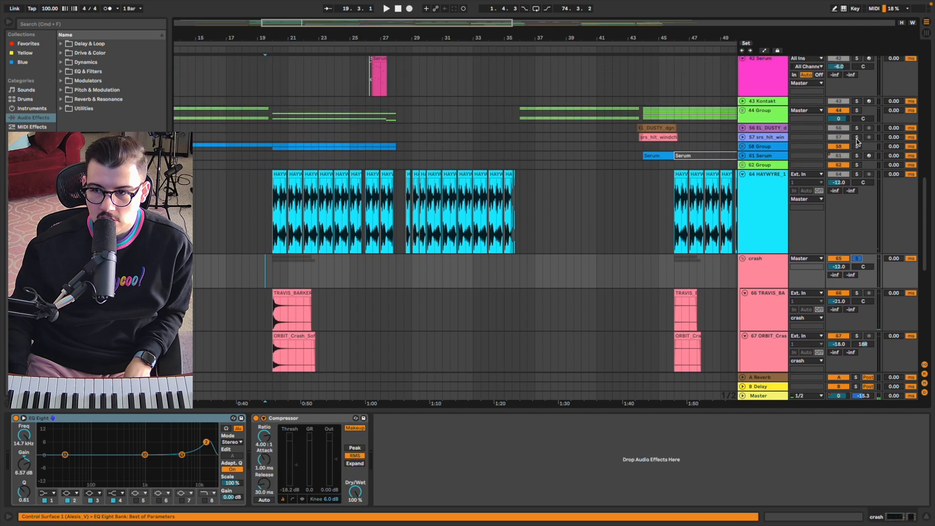
pyautogui.click(266, 234)
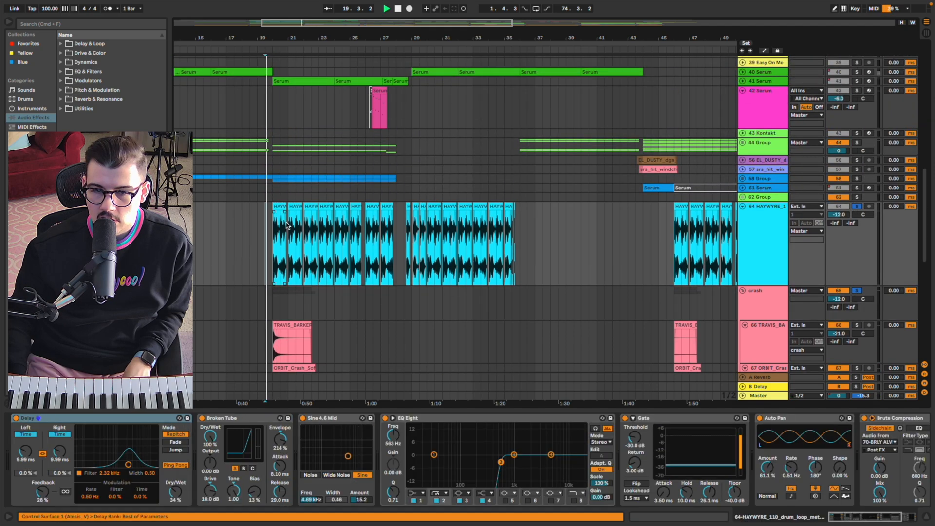
pyautogui.scroll(15, 286, 225)
pyautogui.press('space')
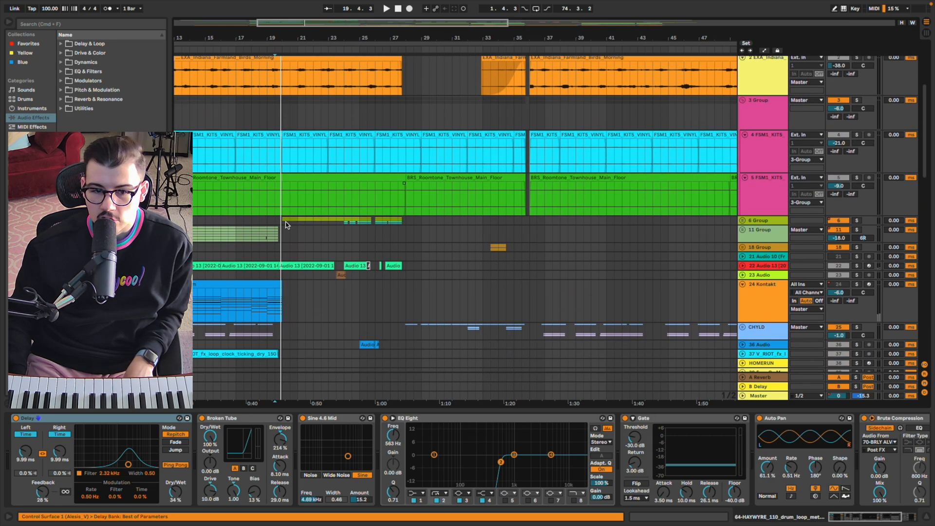
# Play from bar 23 and unfold the 23 Audio and 22 Audio 13 tracks to inspect their clips.
pyautogui.scroll(-4, 287, 225)
pyautogui.click(332, 196)
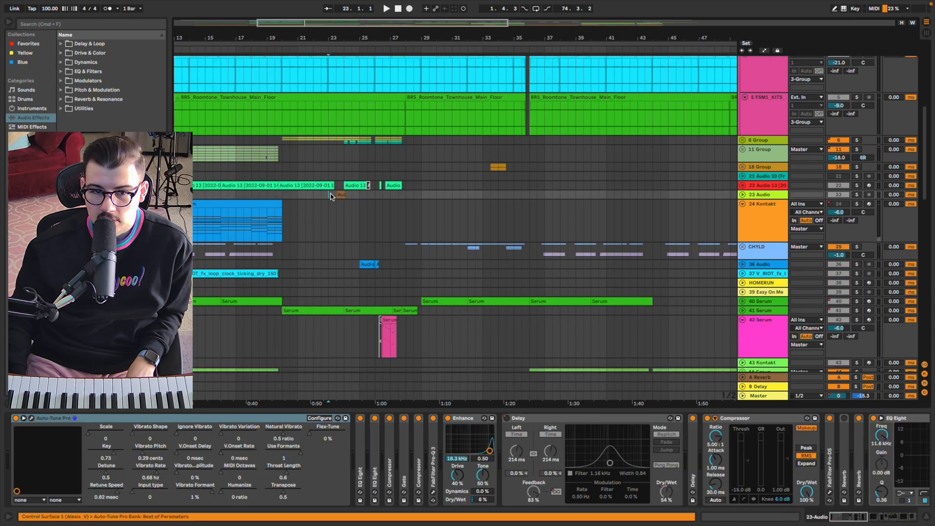
pyautogui.scroll(8, 332, 197)
pyautogui.click(743, 195)
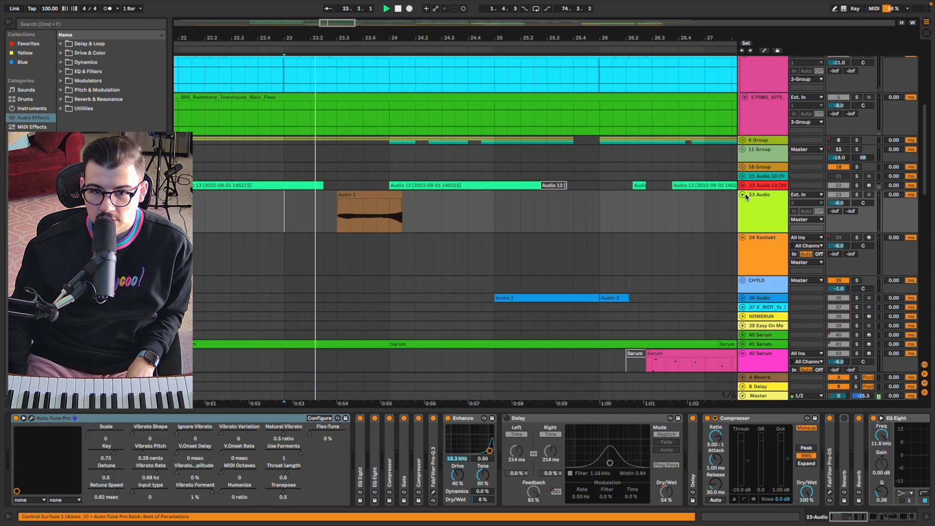
pyautogui.click(743, 196)
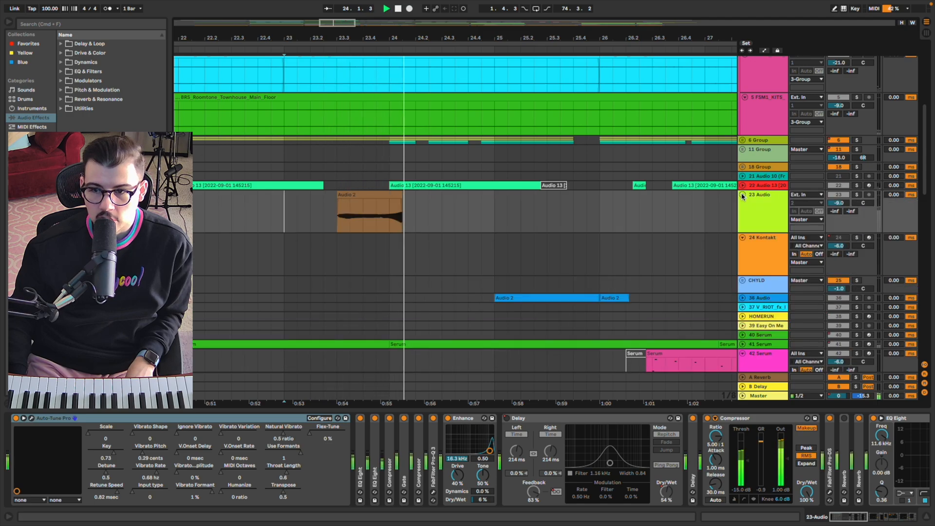
pyautogui.click(743, 195)
pyautogui.click(743, 186)
pyautogui.scroll(-8, 572, 213)
pyautogui.scroll(-2, 594, 200)
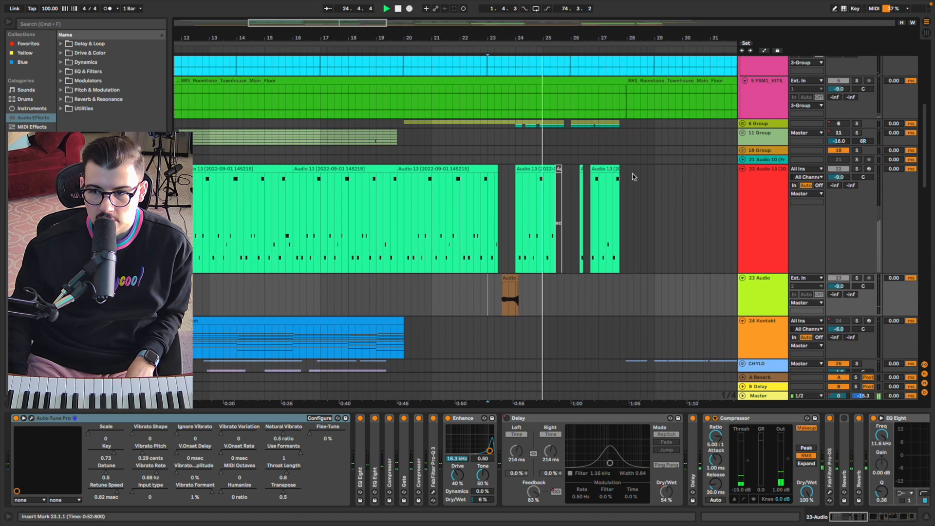
# Unfold the 6 Group to inspect its audio tracks, and follow the soloed drum tracks up to bar 28.
pyautogui.click(743, 124)
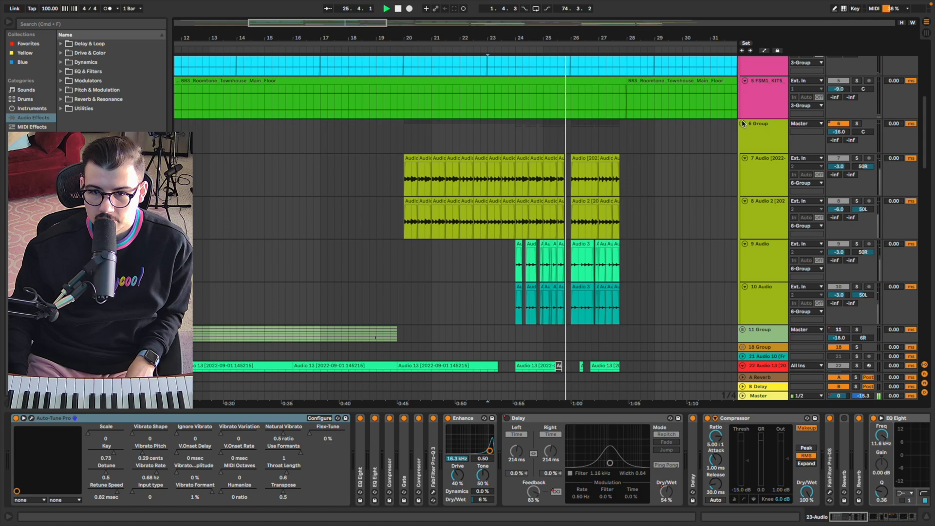
pyautogui.click(743, 123)
pyautogui.click(743, 123)
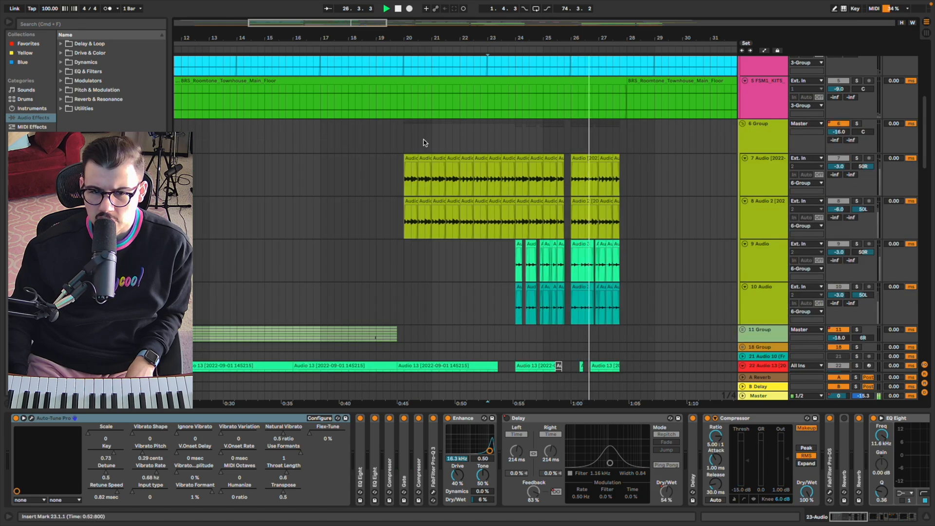
pyautogui.scroll(-15, 600, 166)
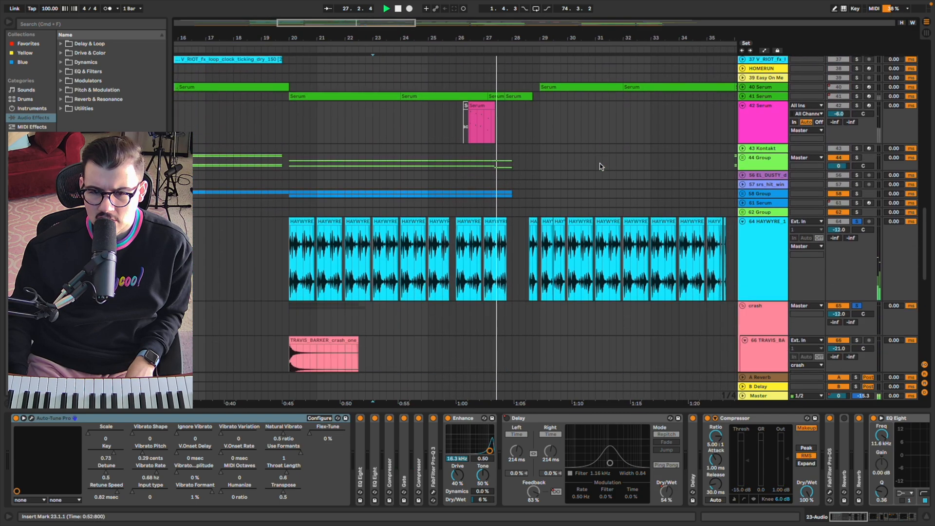
pyautogui.scroll(-3, 601, 166)
pyautogui.scroll(5, 601, 166)
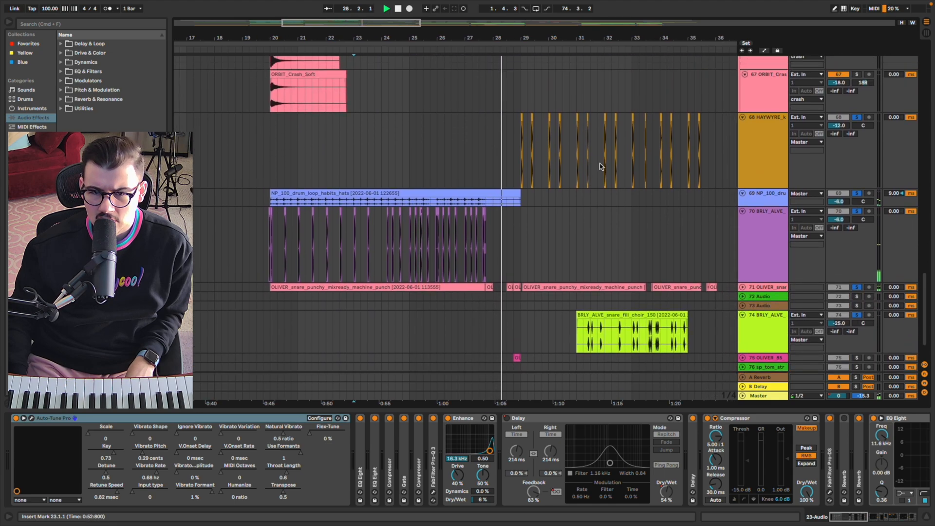
# Add the 75 OLIVER drum fill track to the solo and replay from 28.3.2, just before its clip.
pyautogui.press('space')
pyautogui.click(515, 159)
pyautogui.scroll(5, 511, 159)
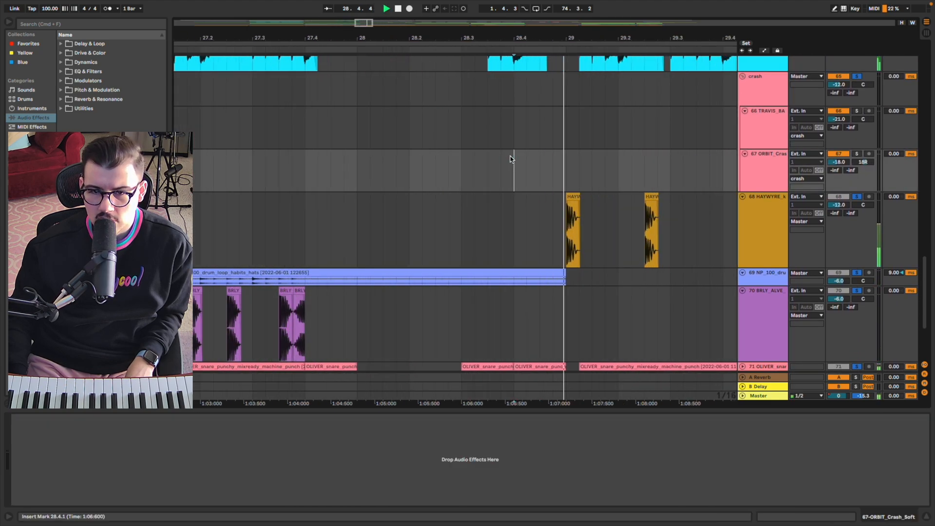
pyautogui.scroll(-3, 480, 160)
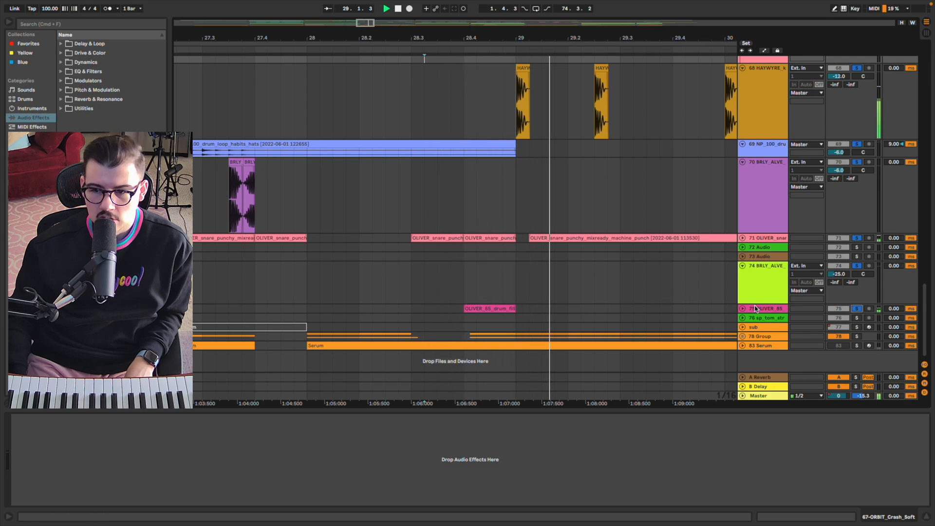
# Look over the drum, synth and vocal tracks in the arrangement while the soloed drums play on from bar 29.
pyautogui.scroll(-10, 522, 255)
pyautogui.scroll(2, 523, 255)
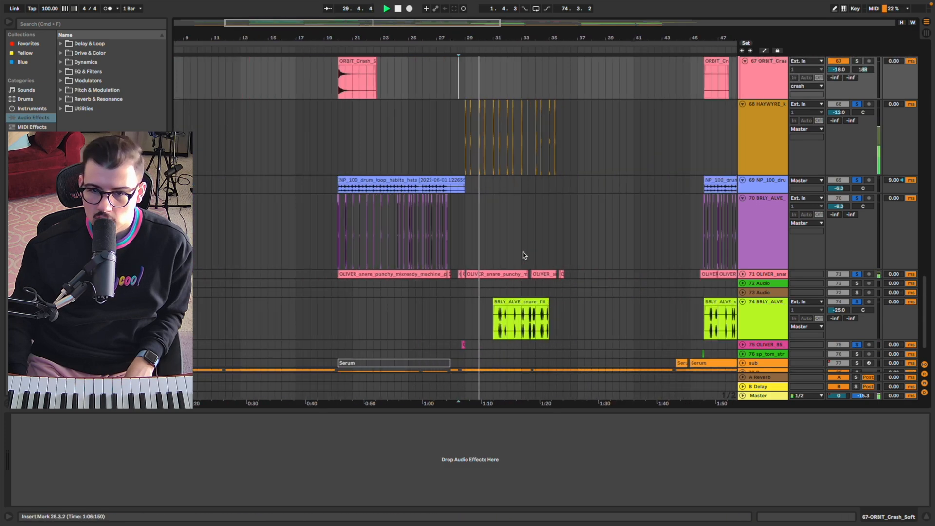
pyautogui.scroll(3, 523, 255)
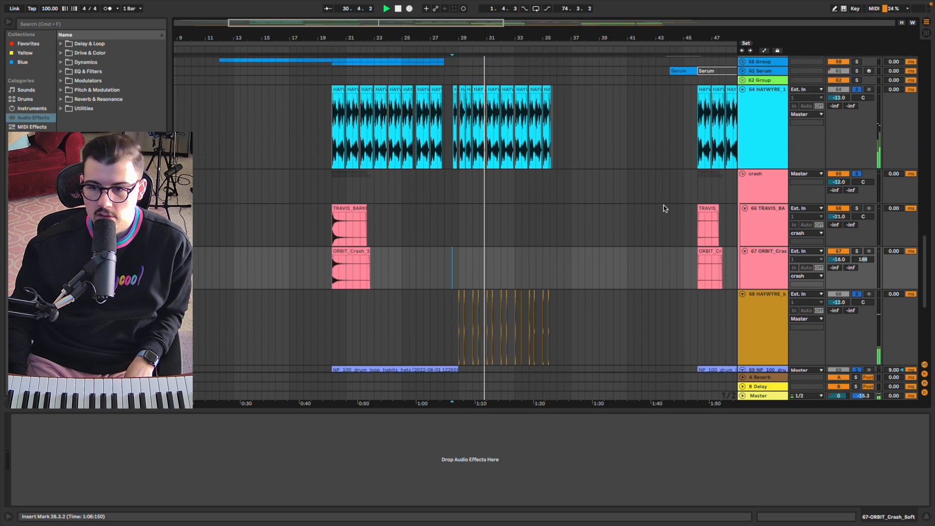
pyautogui.scroll(5, 578, 190)
pyautogui.hscroll(4, 577, 191)
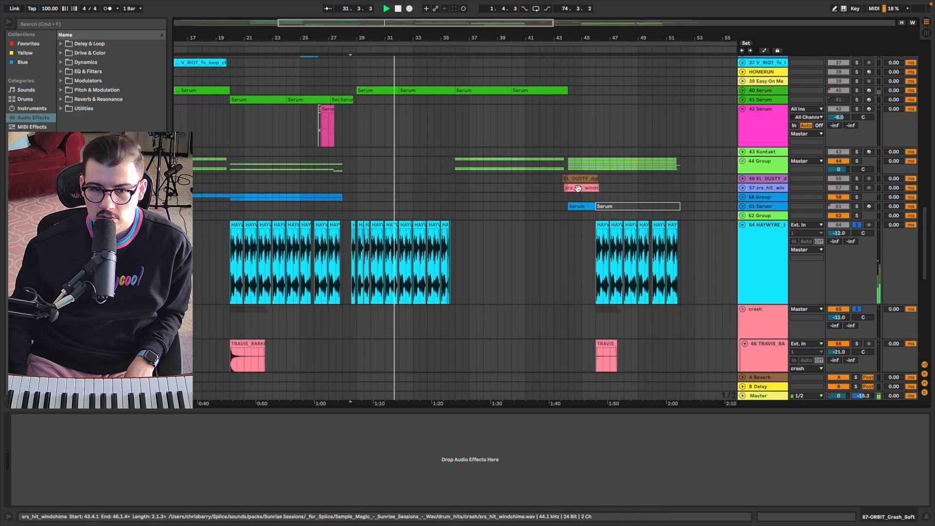
pyautogui.scroll(15, 578, 190)
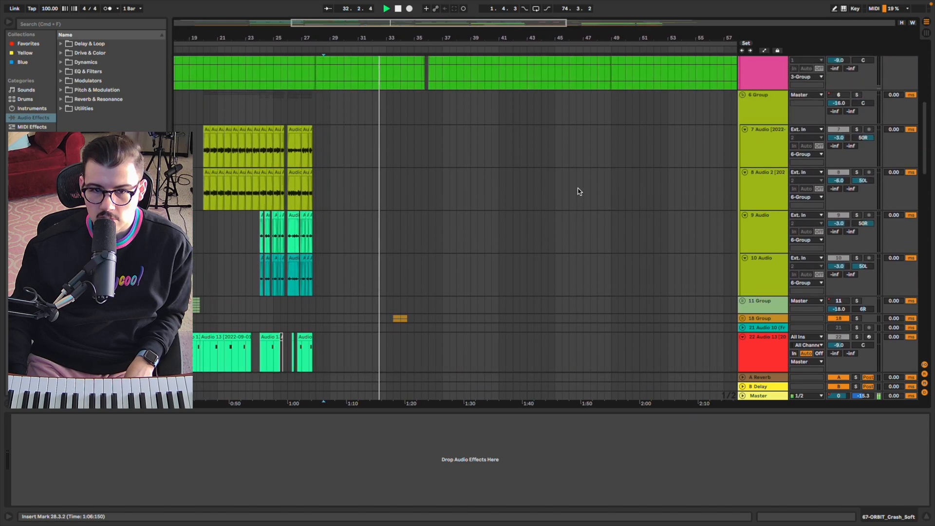
pyautogui.scroll(5, 371, 330)
pyautogui.scroll(-18, 465, 331)
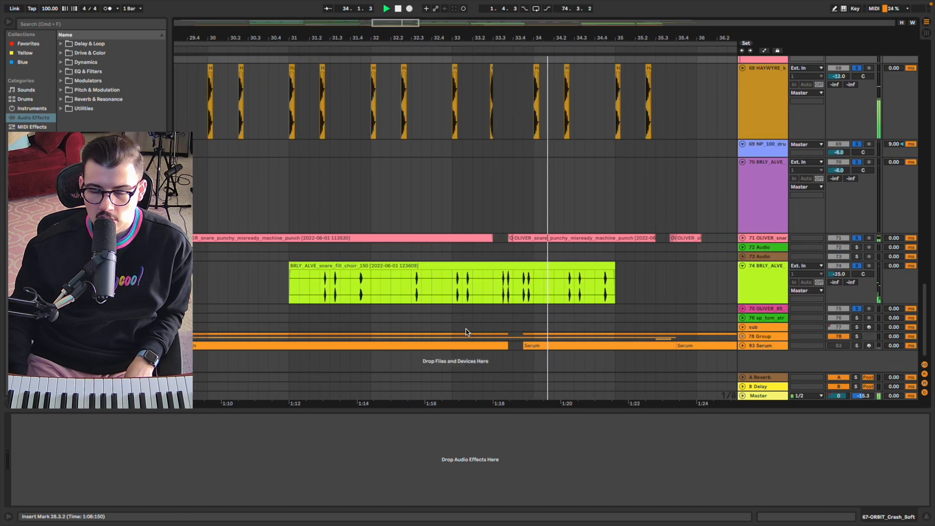
# Add the 78 Group to the solo and play it with the drums from 32.4.3 and from 28.1.1.
pyautogui.scroll(-1, 464, 334)
pyautogui.click(434, 290)
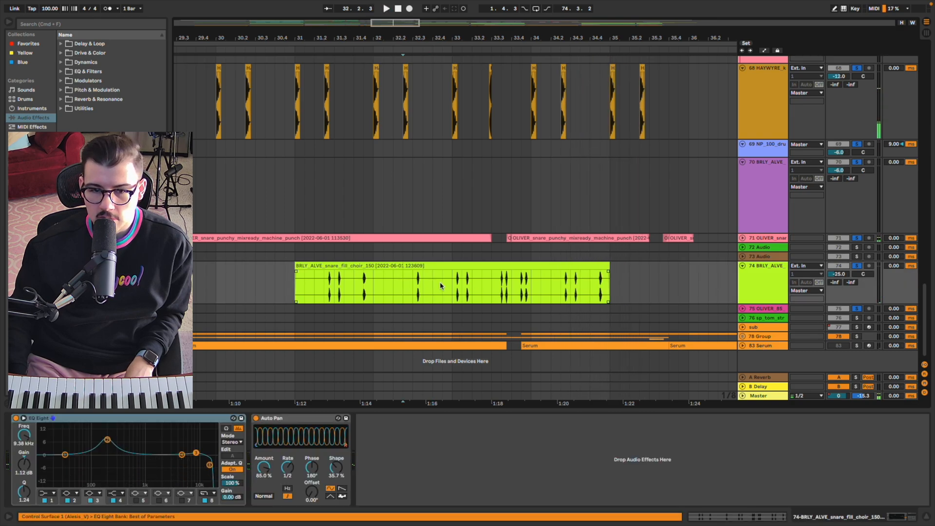
pyautogui.press('space')
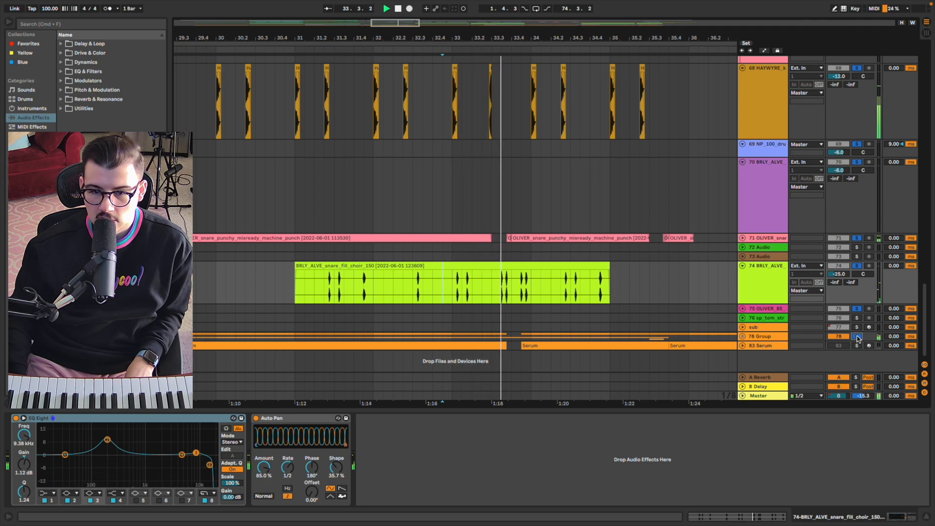
pyautogui.click(443, 319)
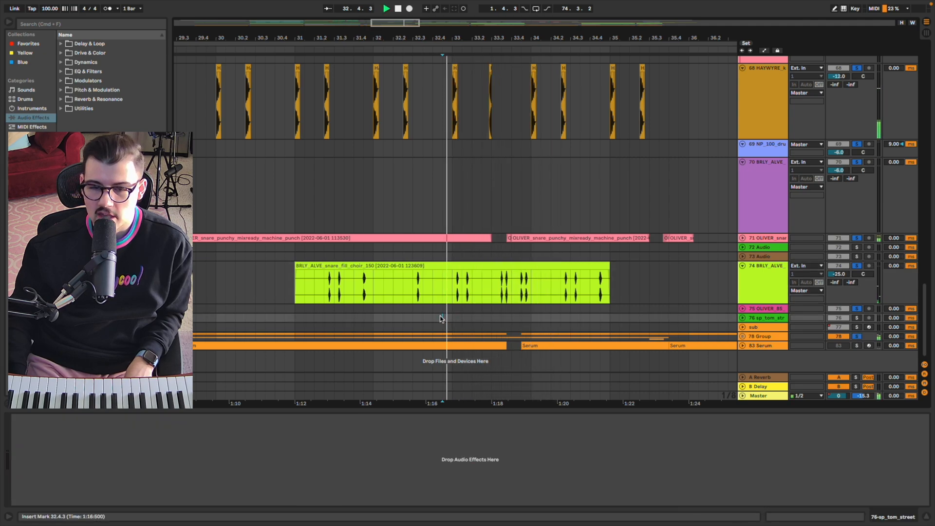
pyautogui.scroll(-10, 423, 318)
pyautogui.scroll(5, 383, 314)
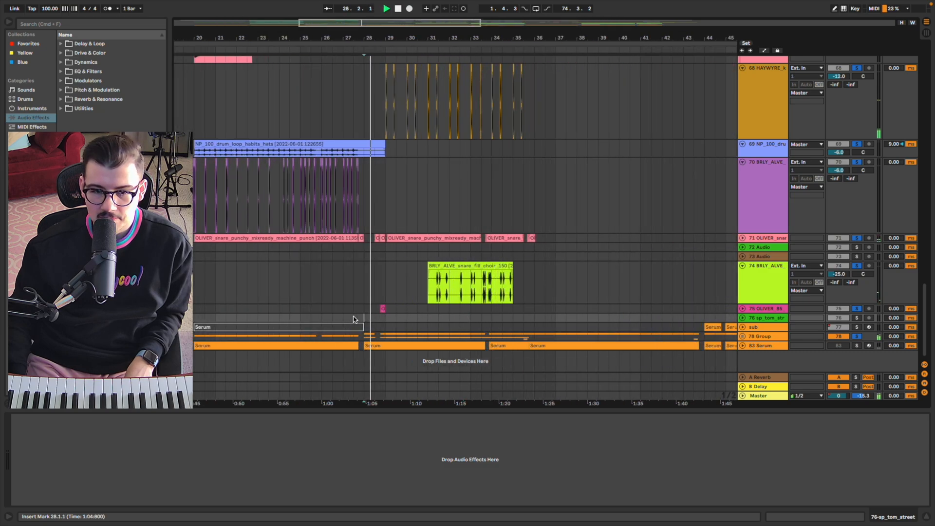
pyautogui.scroll(3, 382, 322)
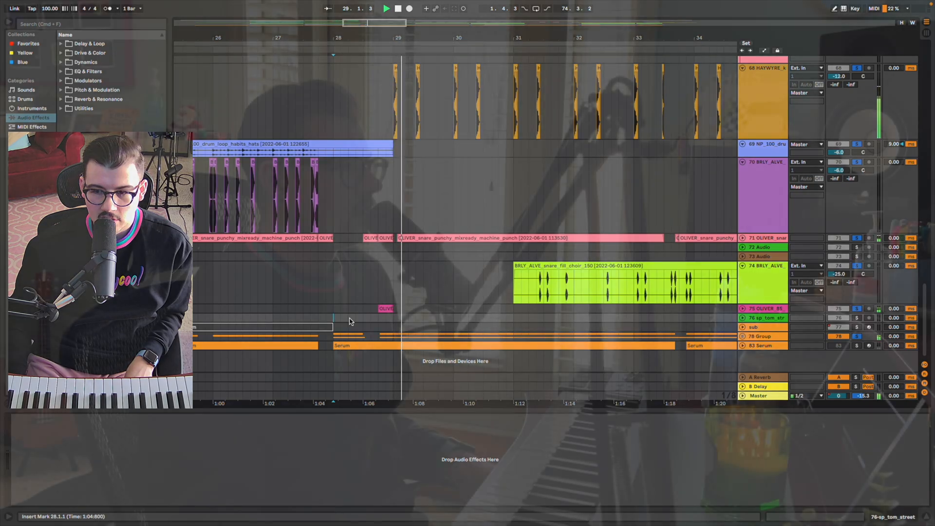
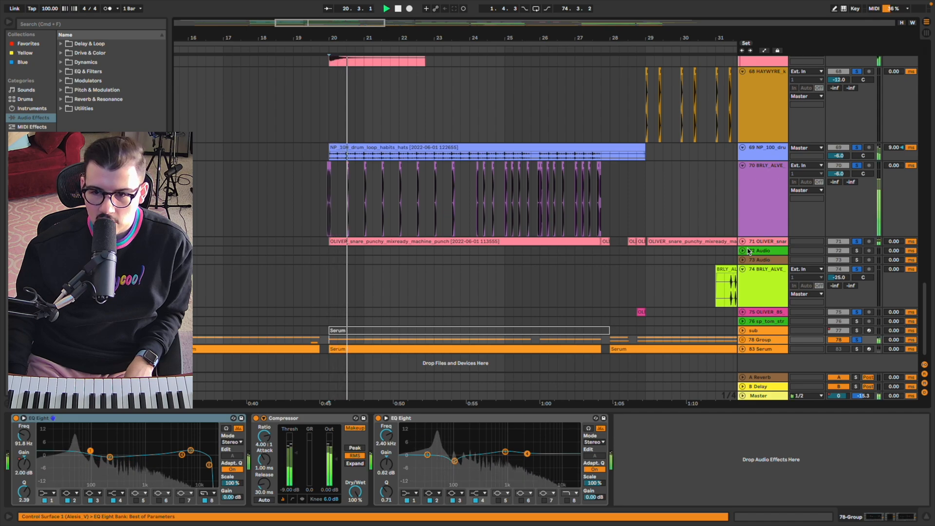
# Unfold the 78 Group, play its Serum tracks from 28.3.3, and place the insert marker on the 80 Serum track just after bar 34.
pyautogui.click(743, 340)
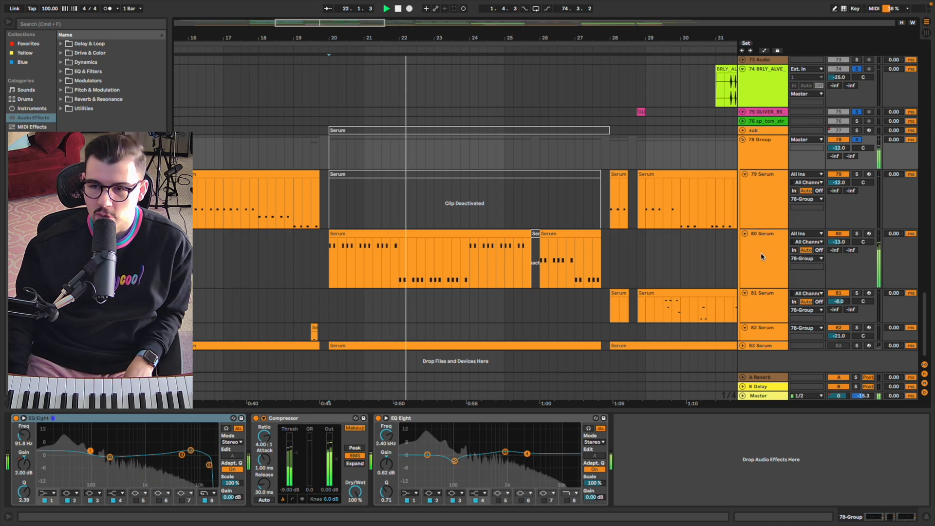
pyautogui.scroll(-10, 601, 232)
pyautogui.scroll(7, 396, 253)
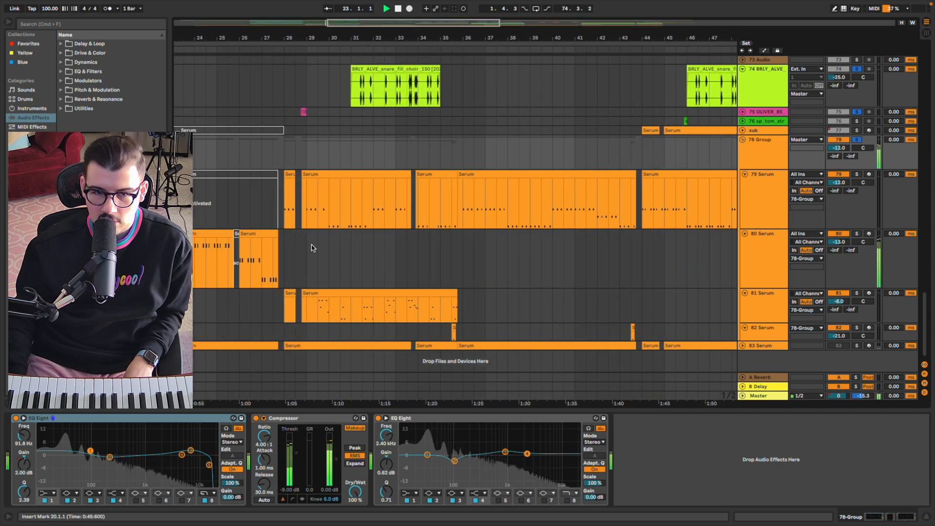
pyautogui.scroll(5, 312, 248)
pyautogui.press('space')
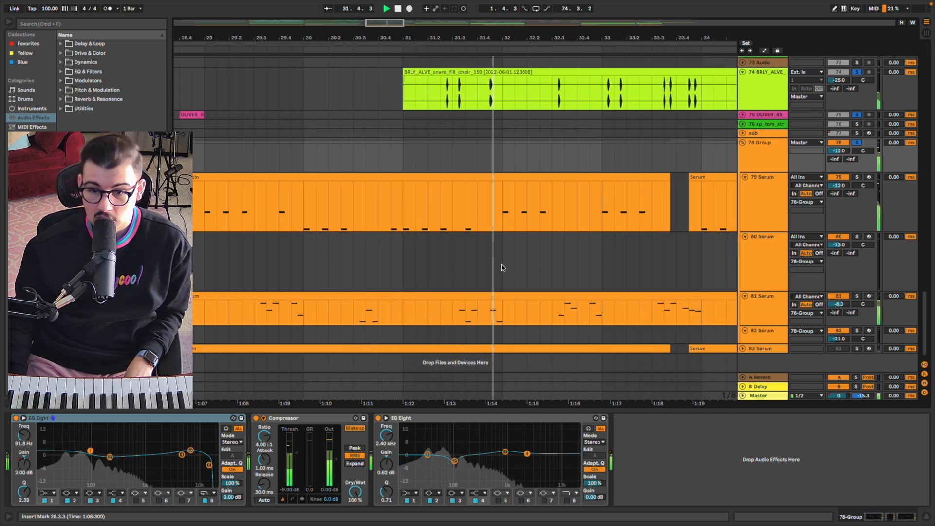
pyautogui.hscroll(5, 503, 268)
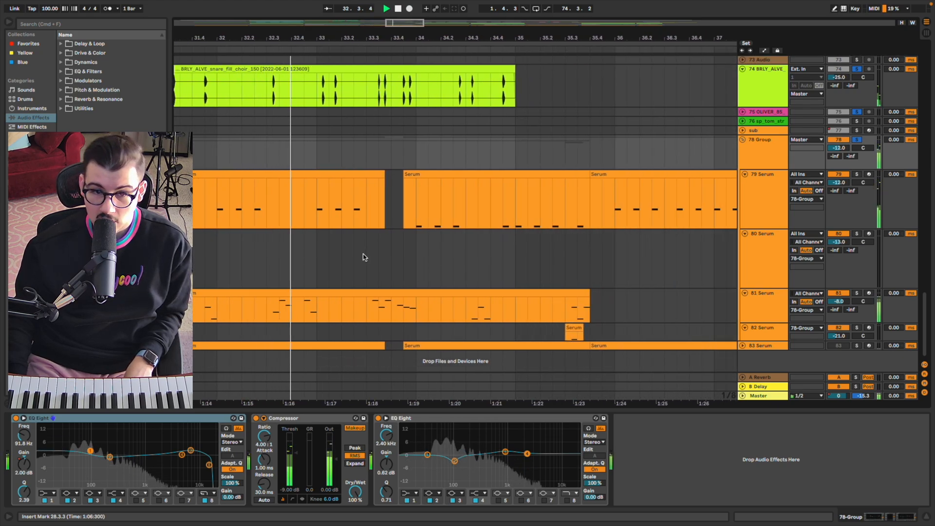
pyautogui.click(429, 280)
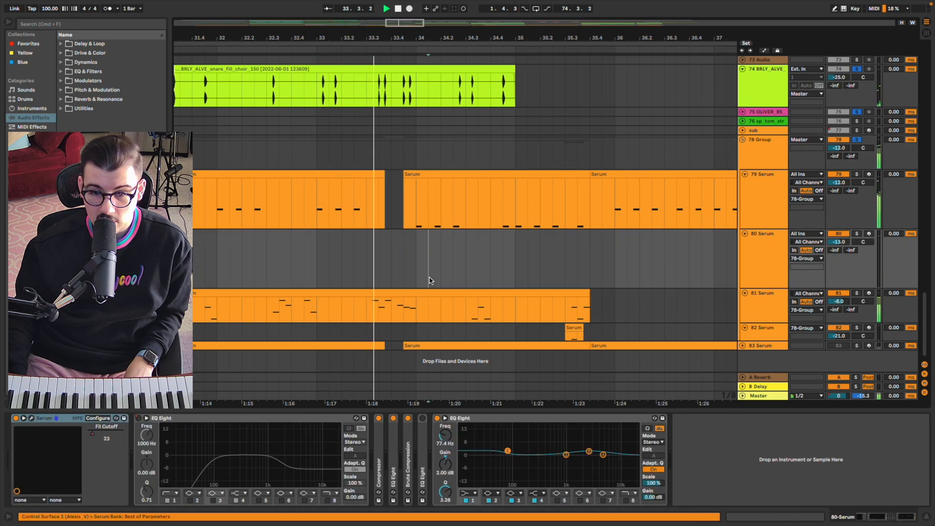
# Stop playback and take the 78 Group out of solo.
pyautogui.press('space')
pyautogui.click(856, 141)
pyautogui.scroll(-10, 344, 158)
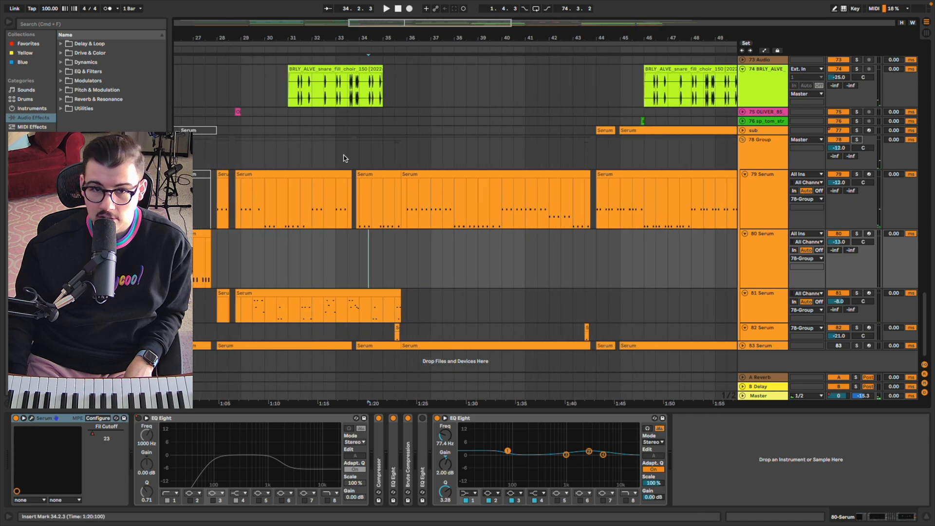
# Solo the 6 Group near the top of the arrangement and play it from 20.1.1.
pyautogui.hscroll(-4, 344, 158)
pyautogui.scroll(2, 345, 159)
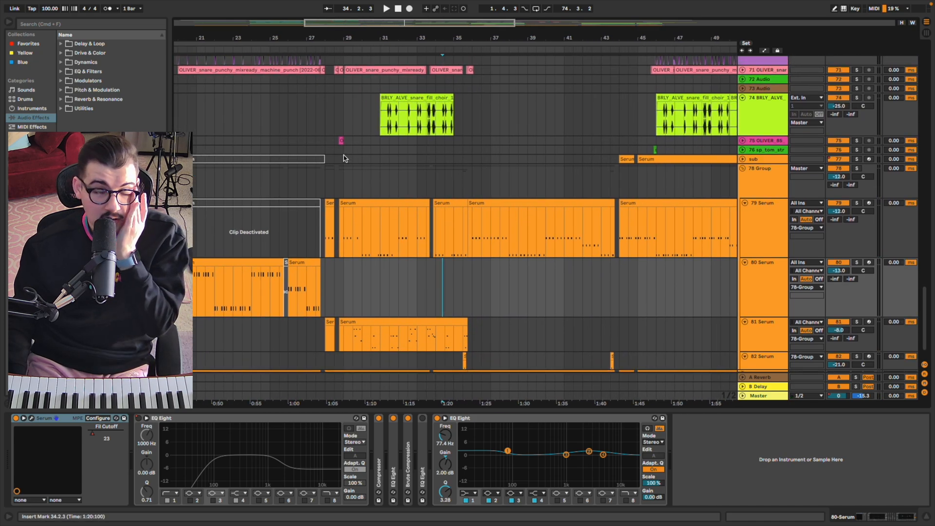
pyautogui.scroll(15, 344, 159)
pyautogui.hscroll(-2, 344, 158)
pyautogui.scroll(20, 344, 156)
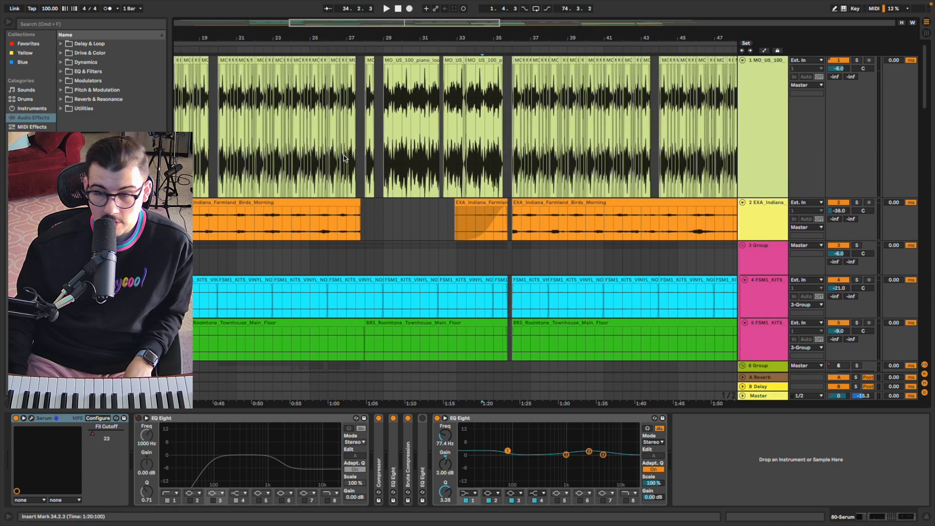
pyautogui.hscroll(-6, 344, 156)
pyautogui.scroll(-3, 344, 158)
pyautogui.hscroll(-2, 344, 158)
pyautogui.click(405, 159)
pyautogui.scroll(5, 404, 161)
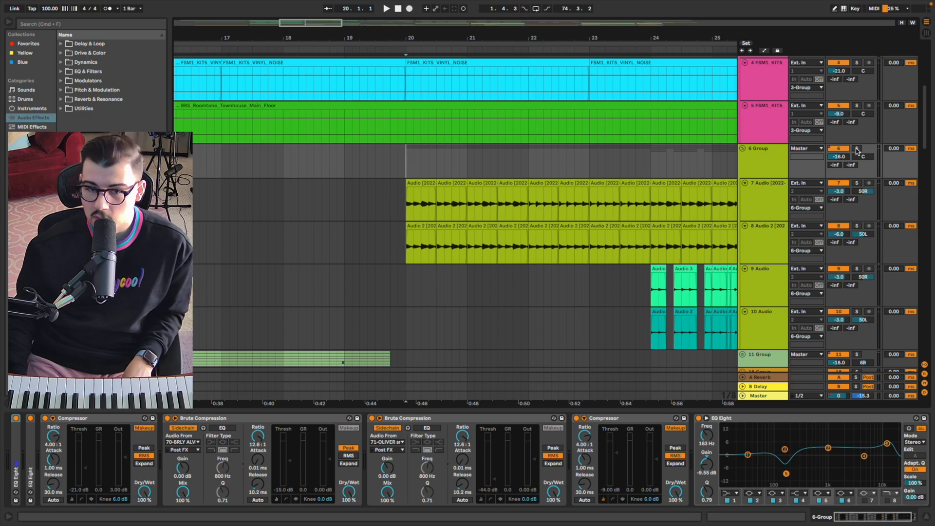
pyautogui.press('space')
# Restart the soloed 6 Group from 20.1.1 and place the insert marker just before bar 24.
pyautogui.scroll(-3, 607, 205)
pyautogui.hscroll(3, 606, 205)
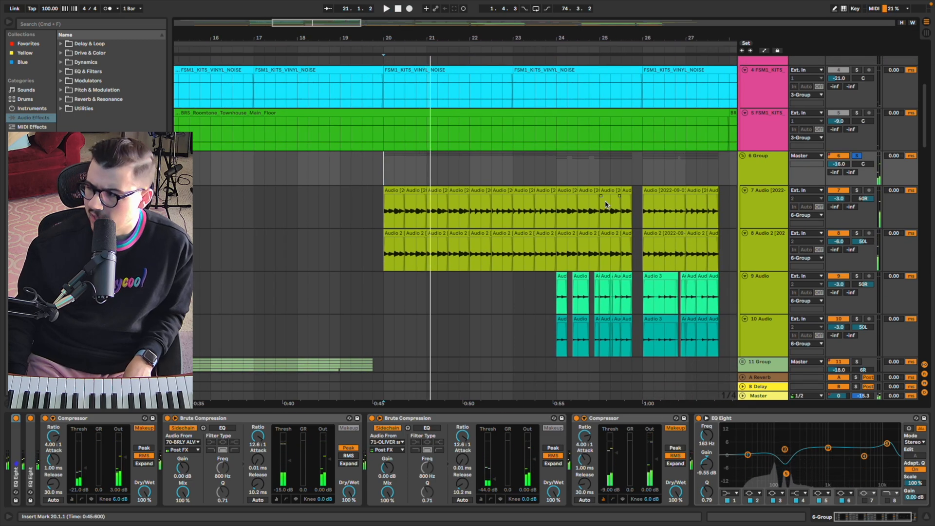
pyautogui.press('space')
pyautogui.press('space')
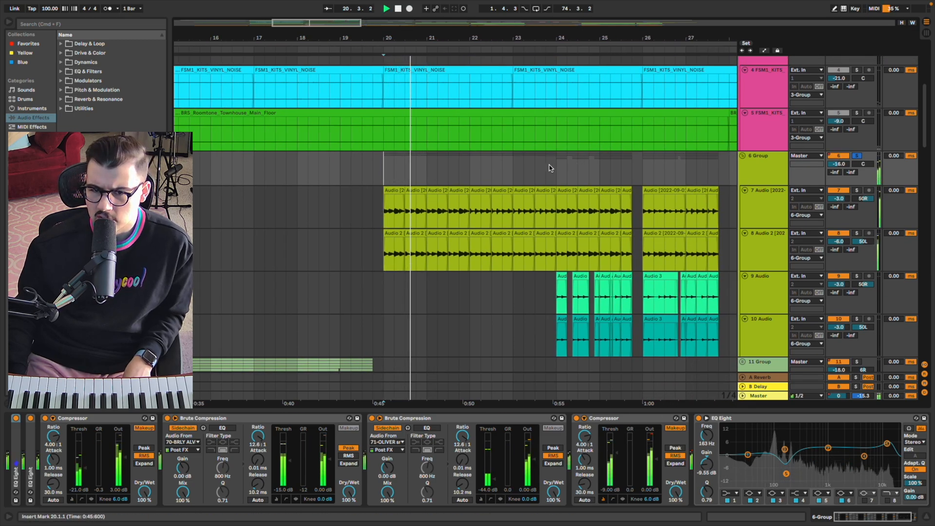
pyautogui.click(551, 167)
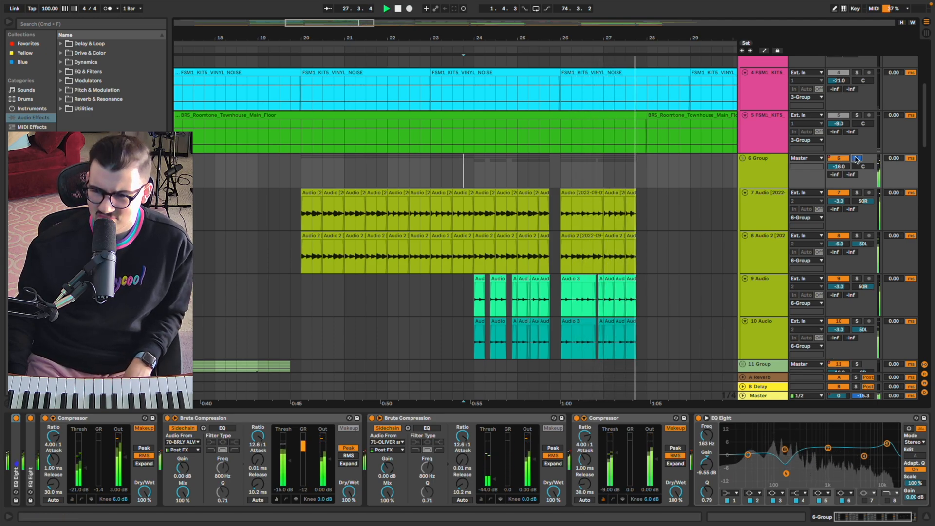
# Take the 6 Group out of solo, play the full mix from just after bar 19, and mute the group for comparison before stopping.
pyautogui.click(269, 172)
pyautogui.scroll(3, 332, 184)
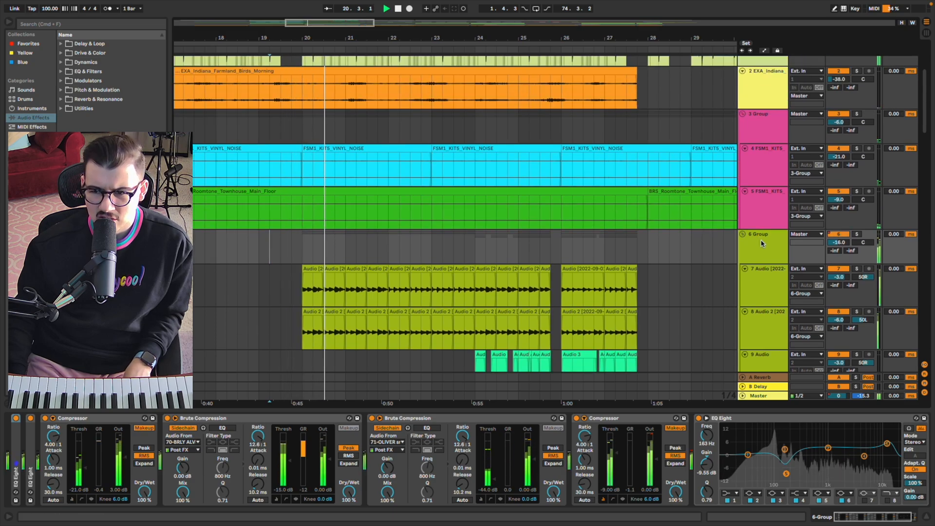
pyautogui.click(743, 235)
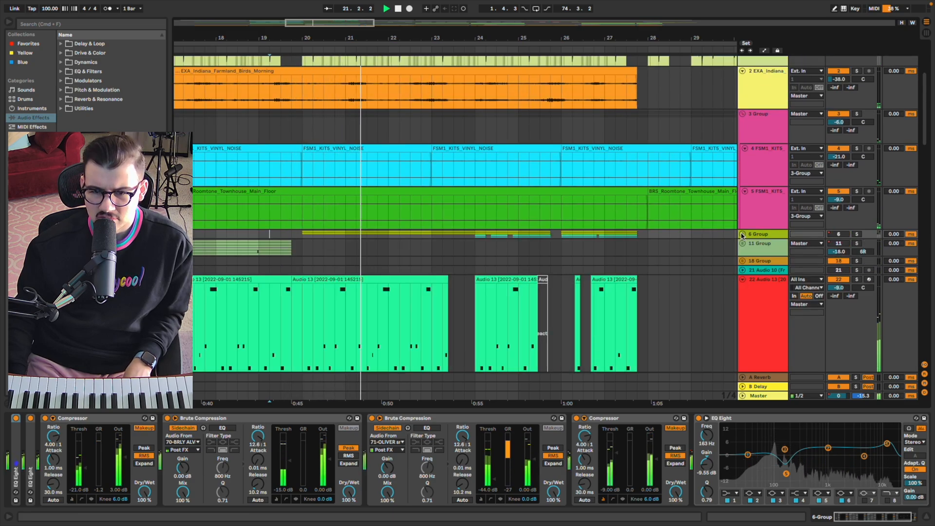
pyautogui.click(838, 234)
pyautogui.click(741, 234)
pyautogui.moveTo(838, 243)
pyautogui.mouseDown()
pyautogui.moveTo(839, 222)
pyautogui.moveTo(839, 248)
pyautogui.mouseUp()
pyautogui.click(682, 243)
pyautogui.press('space')
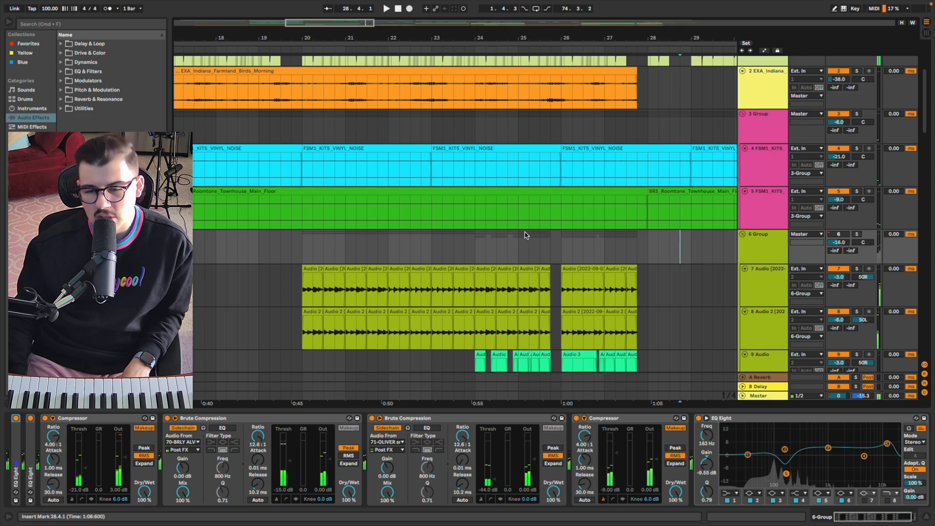
# Solo the 11 Group, play it from 16.1.1, then stop and take it out of solo.
pyautogui.click(518, 246)
pyautogui.scroll(5, 518, 248)
pyautogui.scroll(-6, 518, 247)
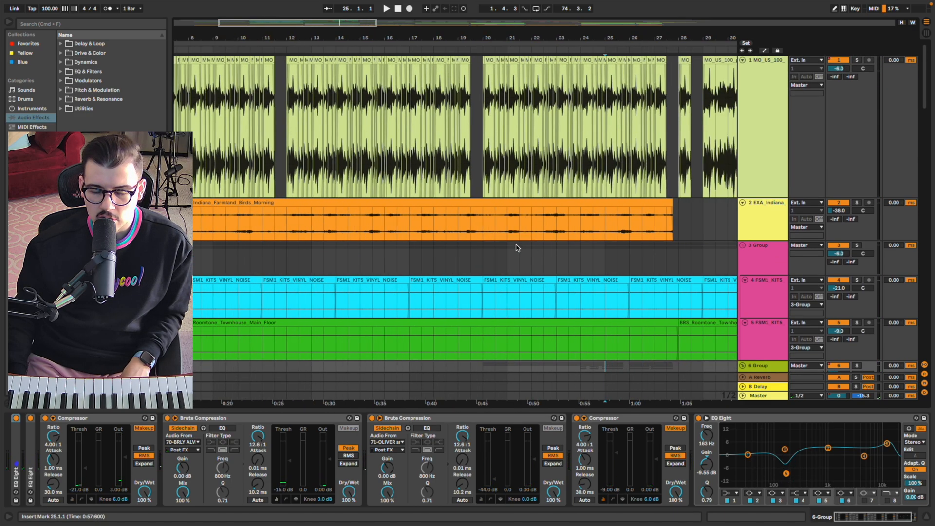
pyautogui.scroll(-6, 517, 247)
pyautogui.scroll(-1, 516, 245)
pyautogui.click(313, 280)
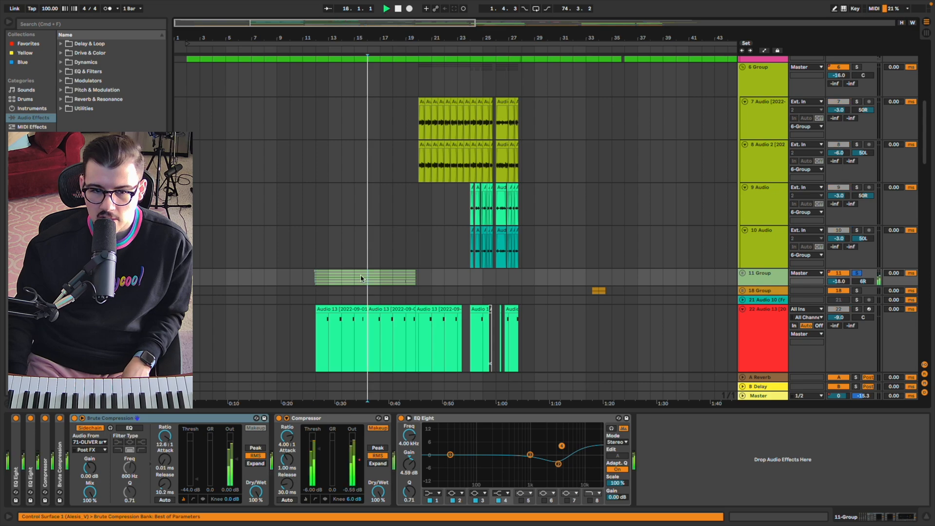
pyautogui.scroll(6, 370, 282)
pyautogui.press('space')
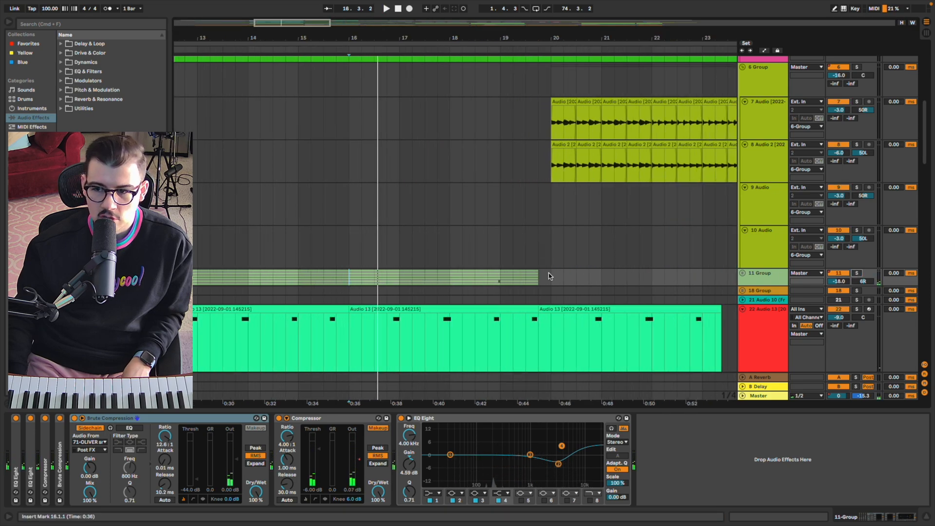
pyautogui.scroll(-4, 500, 265)
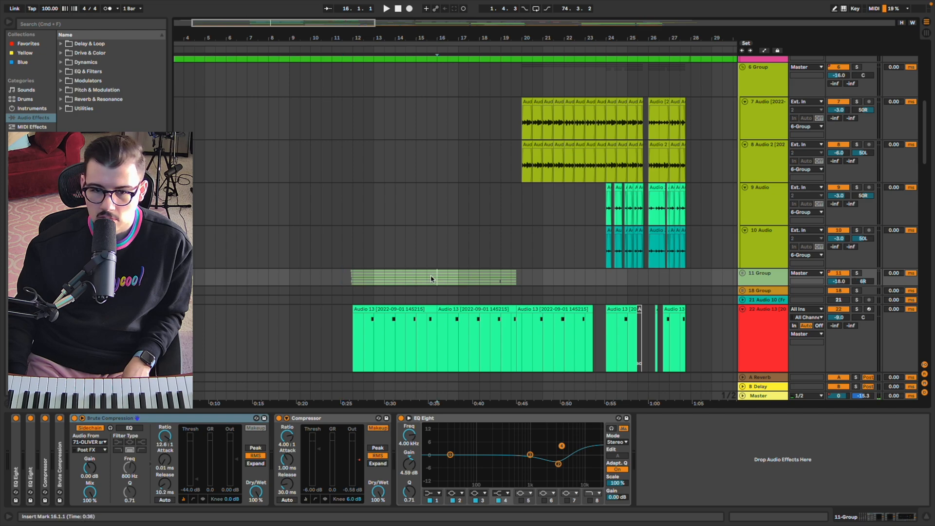
# Play the full mix from 15.3.1 with the 11 Group temporarily raised to -5.1 dB, then restore its volume to -18.0 dB and stop.
pyautogui.press('space')
pyautogui.moveTo(839, 281); pyautogui.dragTo(839, 266)
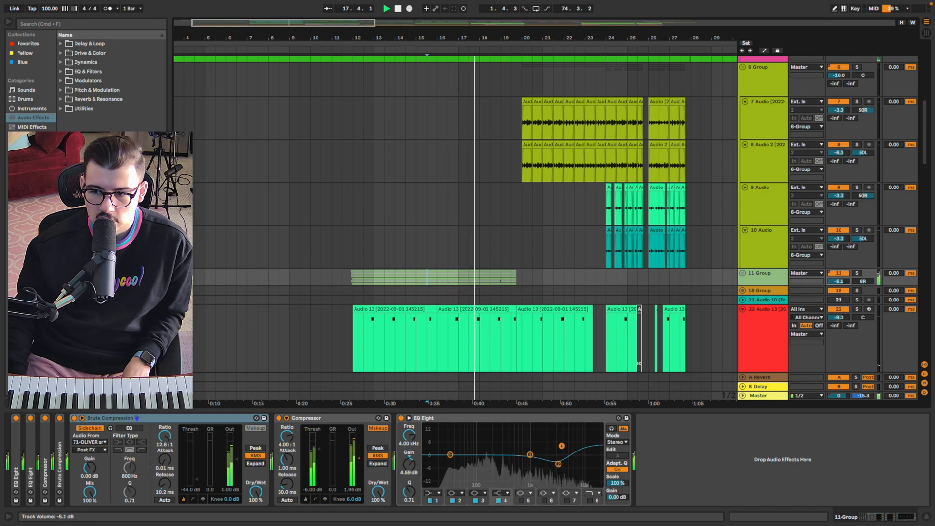
pyautogui.moveTo(839, 282); pyautogui.dragTo(843, 291)
pyautogui.press('space')
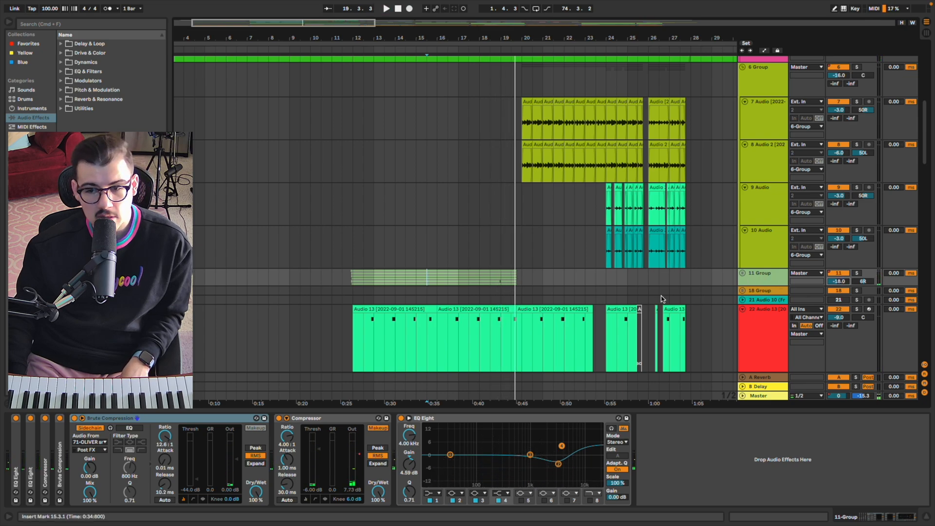
# Open the first clip on the 22 Audio 13 track to view its MIDI notes, then hide the note editor.
pyautogui.scroll(-5, 662, 299)
pyautogui.scroll(-2, 662, 298)
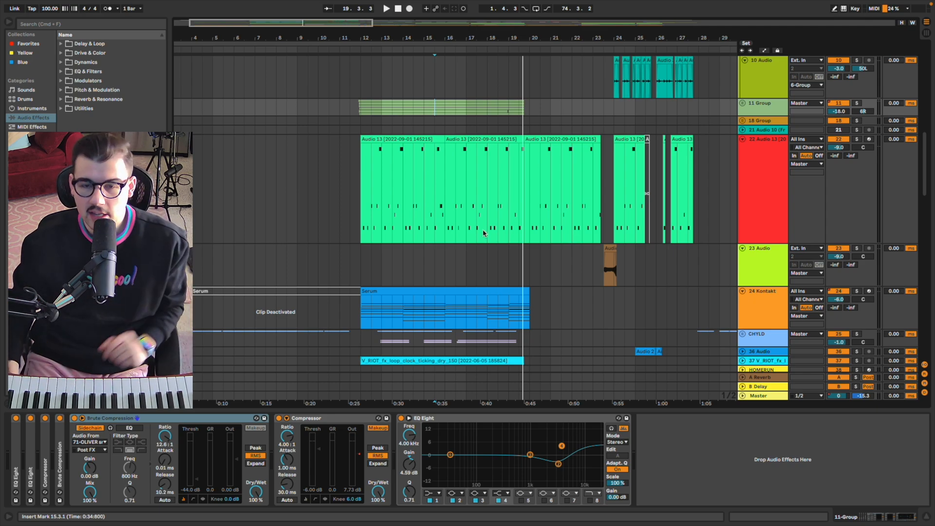
pyautogui.click(355, 169)
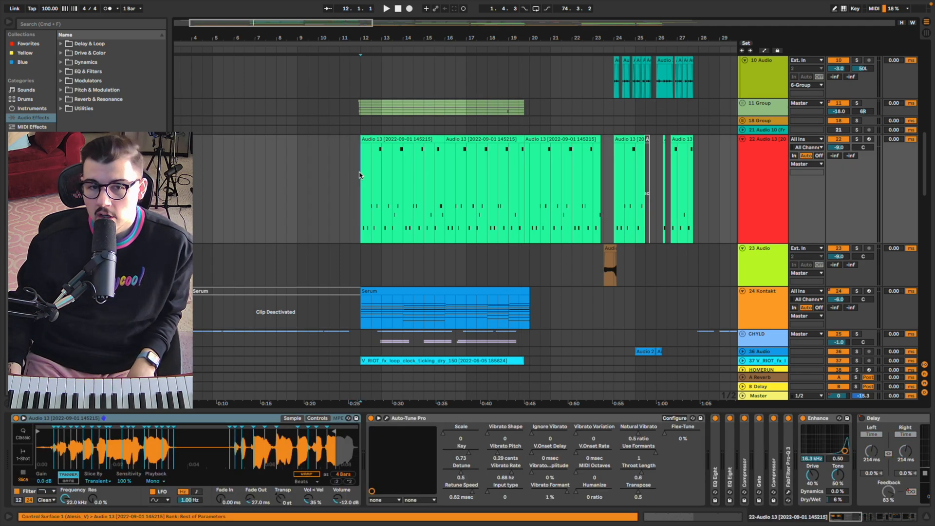
pyautogui.scroll(3, 359, 174)
pyautogui.doubleClick(479, 177)
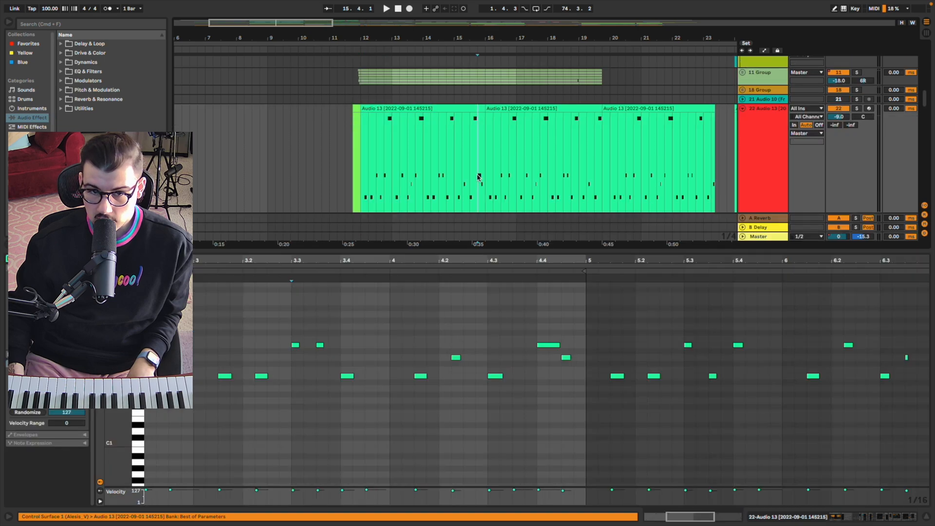
pyautogui.click(398, 157)
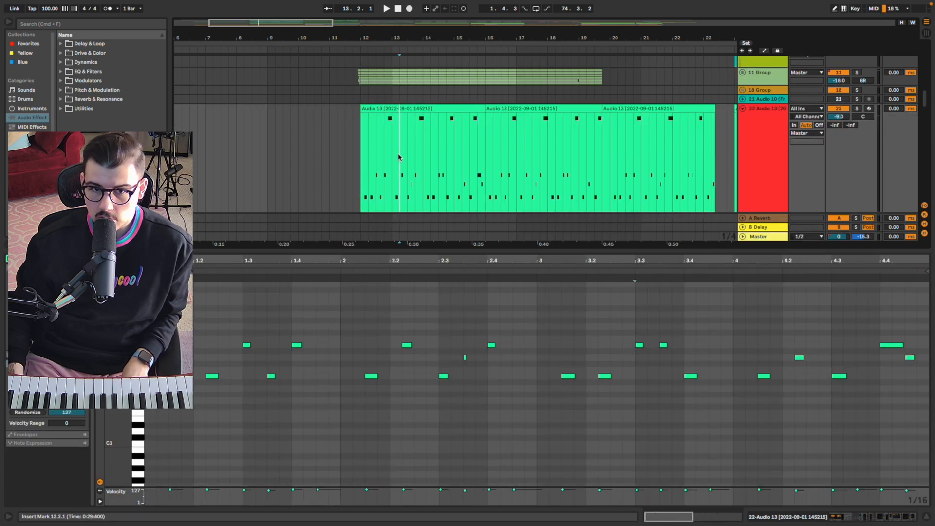
pyautogui.click(927, 518)
# Solo the 22 Audio 13 track and play its chopped vocal from 17.2.1.
pyautogui.click(779, 116)
pyautogui.press('space')
pyautogui.click(857, 109)
pyautogui.click(526, 151)
pyautogui.hscroll(3, 525, 152)
pyautogui.hscroll(3, 526, 151)
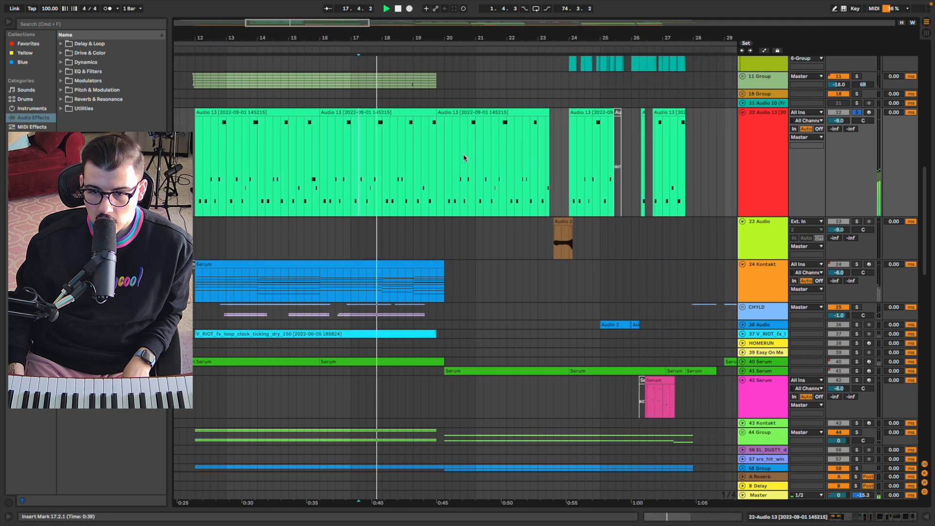
# Show the 22 Audio 13 track's device chain and select its clip starting at 12.1.1.
pyautogui.scroll(1, 474, 345)
pyautogui.scroll(-2, 432, 403)
pyautogui.click(858, 324)
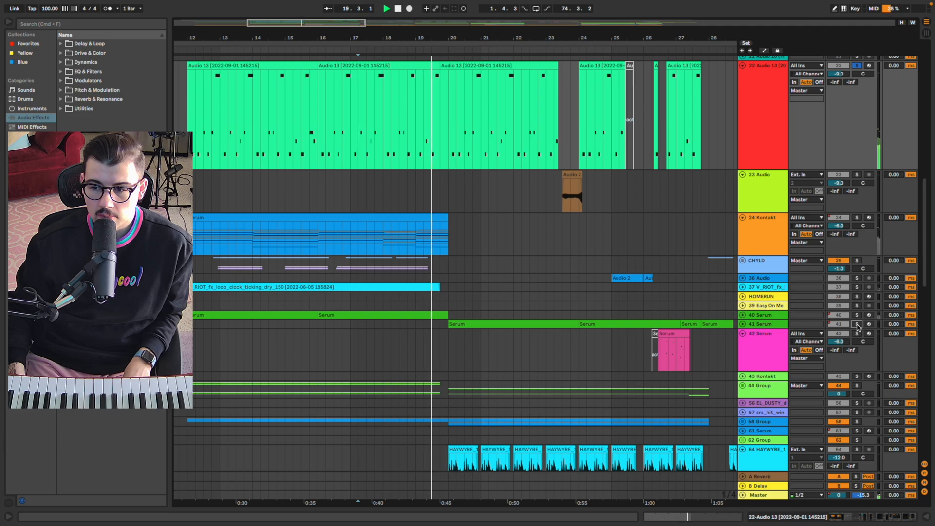
pyautogui.doubleClick(751, 120)
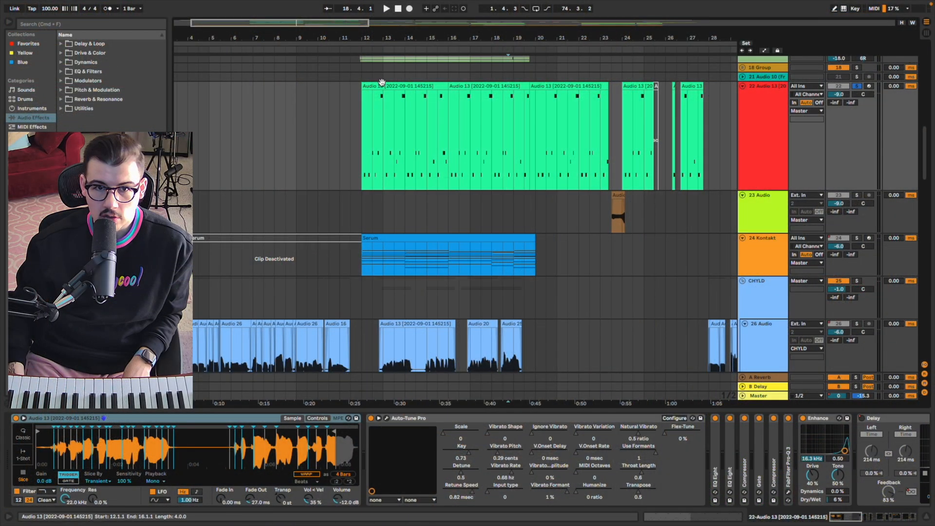
pyautogui.click(375, 146)
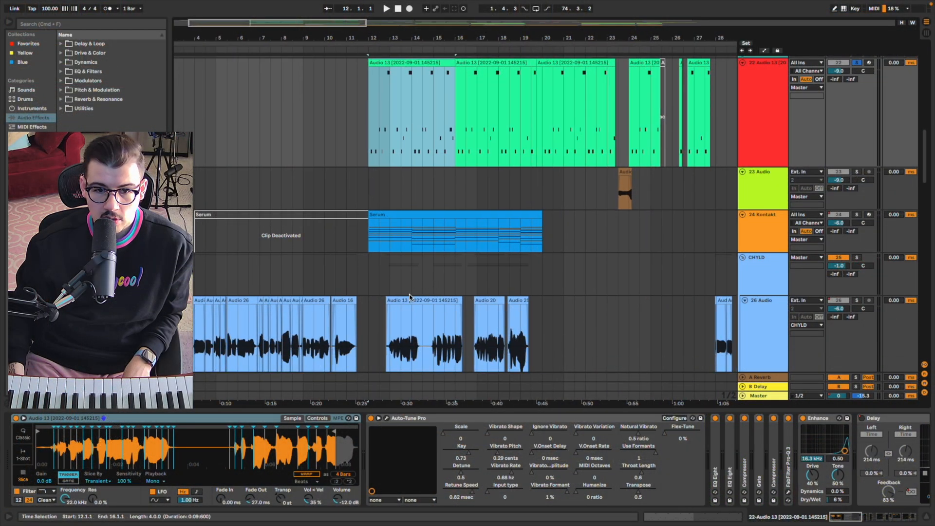
# Solo the 26 Audio track in the CHYLD group and play its selected Audio 13 clip.
pyautogui.click(421, 302)
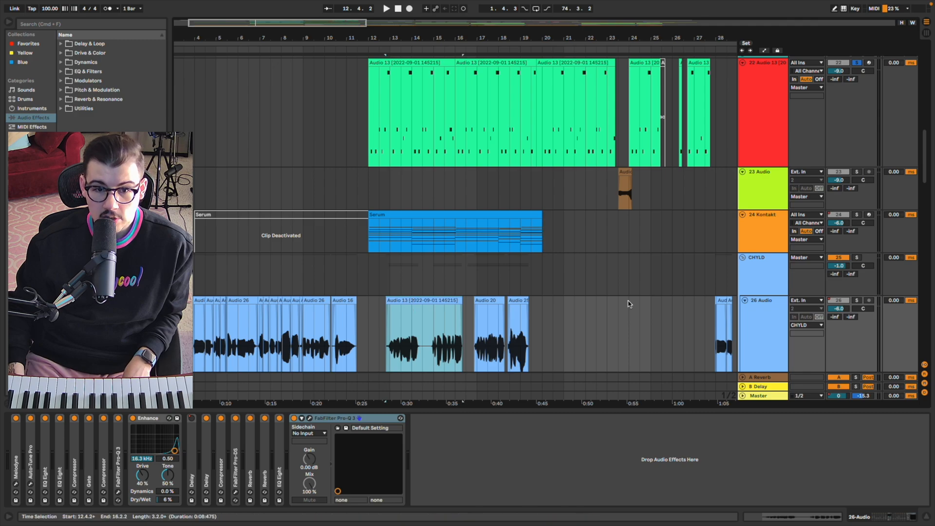
pyautogui.click(857, 300)
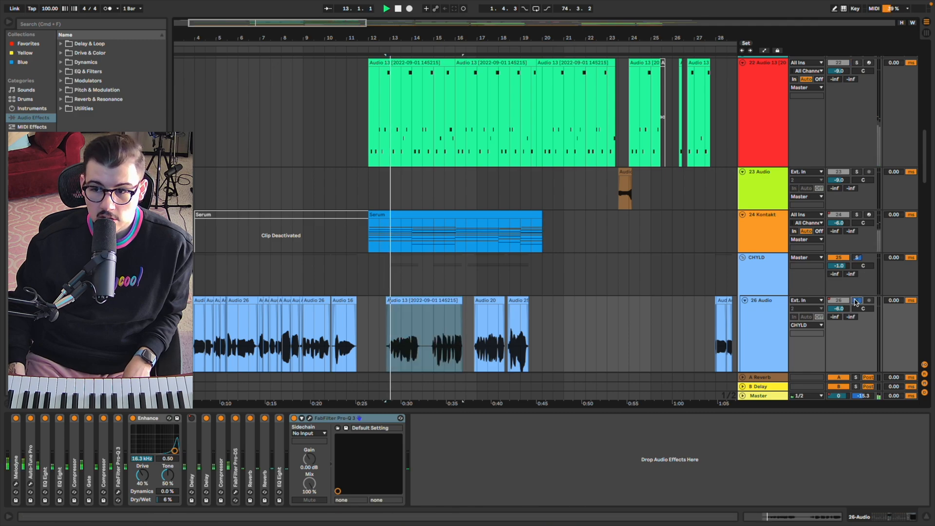
pyautogui.click(416, 330)
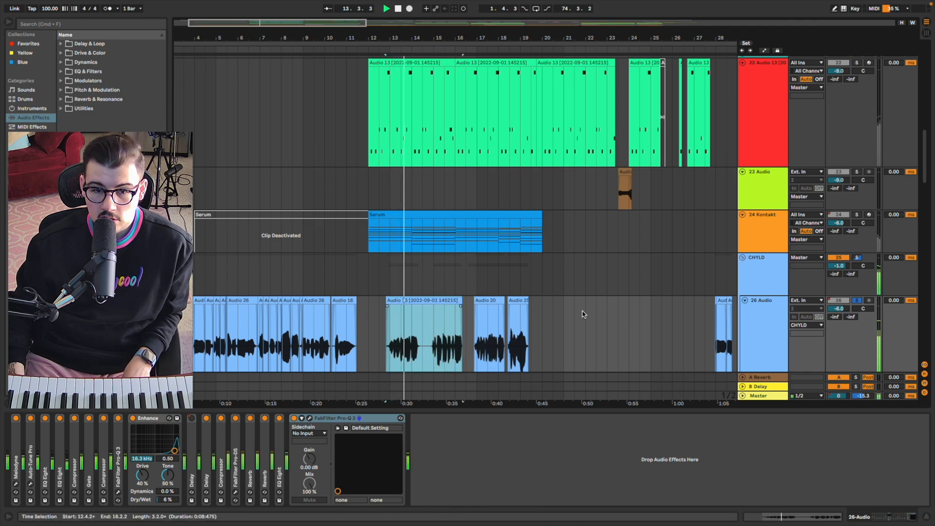
# Switch the solo back to the 22 Audio 13 track and play it from 12.4.3 for comparison.
pyautogui.click(857, 62)
pyautogui.click(764, 93)
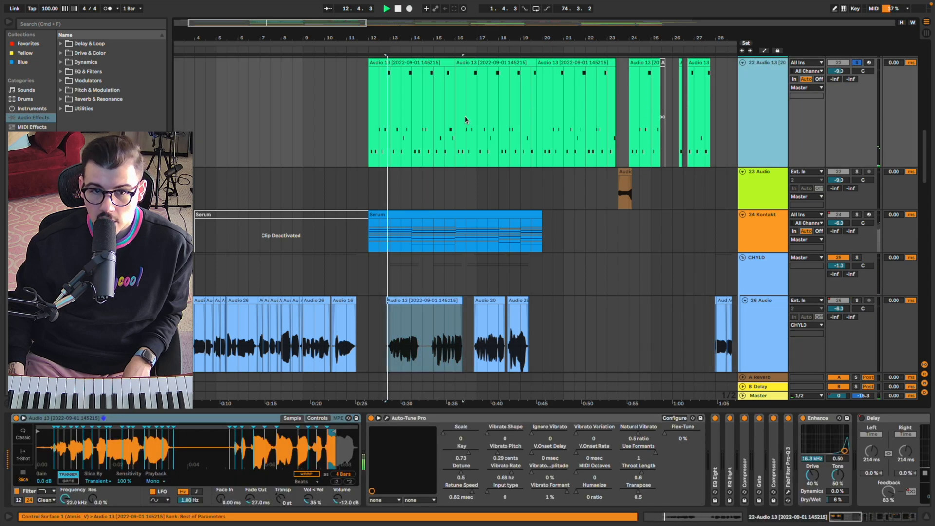
pyautogui.click(388, 111)
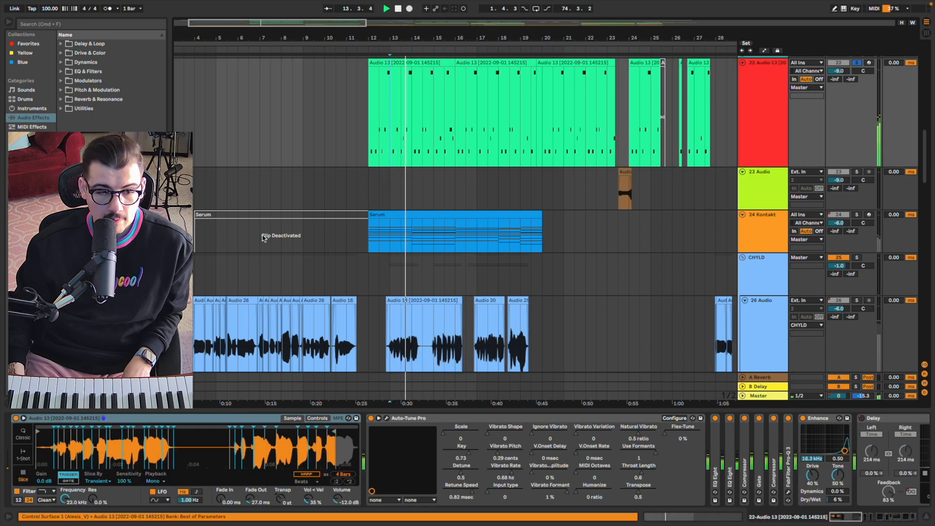
# Arm the 22 Audio 13 track and play on, placing the insert marker at 18.3.1 and at 19.4.1.
pyautogui.click(511, 107)
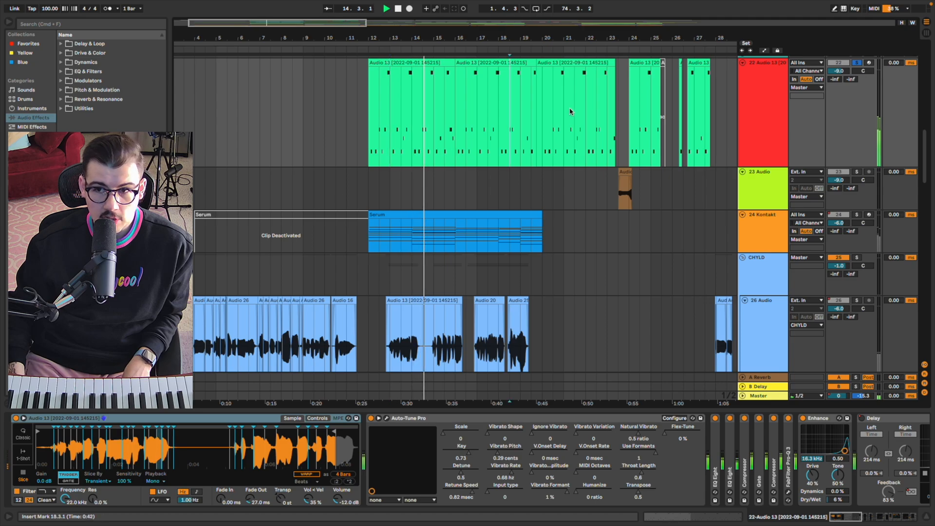
pyautogui.scroll(3, 548, 105)
pyautogui.scroll(3, 547, 105)
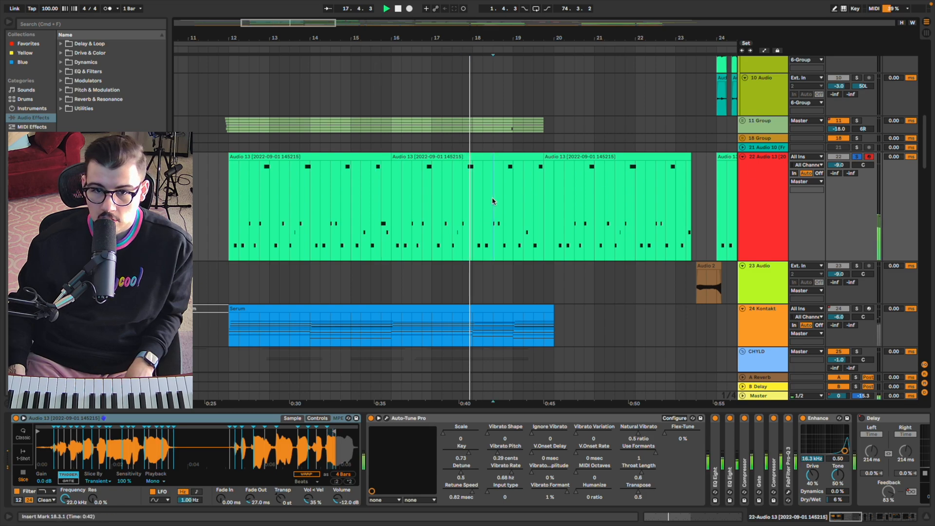
pyautogui.click(545, 194)
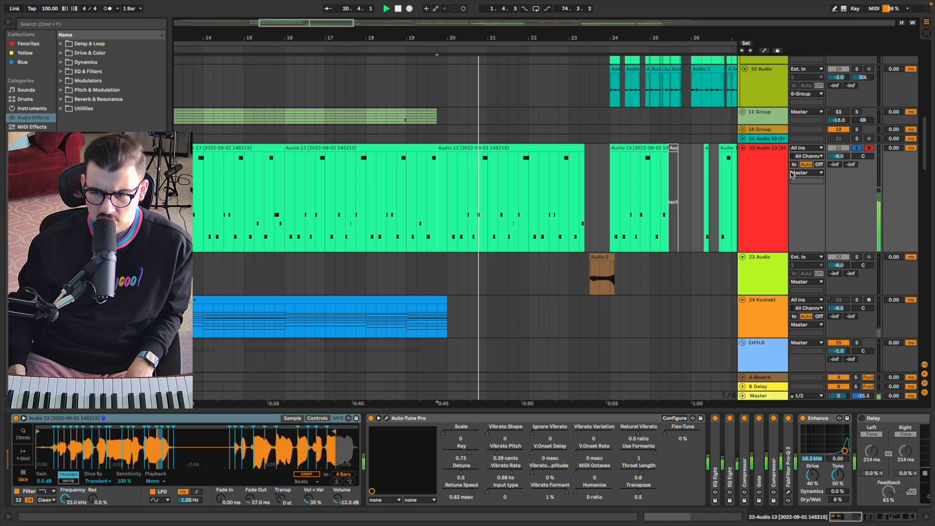
# Open the Auto-Tune Pro window on the 22 Audio 13 track to inspect its settings, then close it.
pyautogui.click(768, 181)
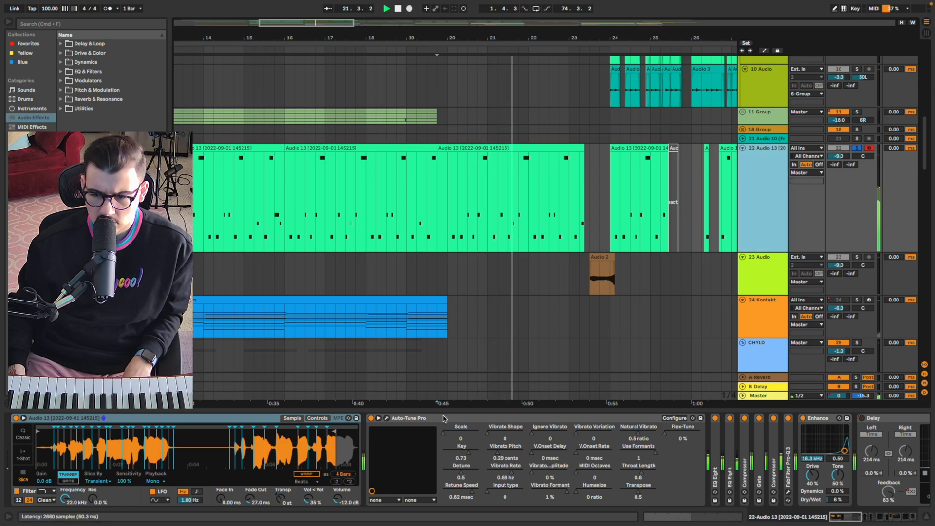
pyautogui.click(388, 420)
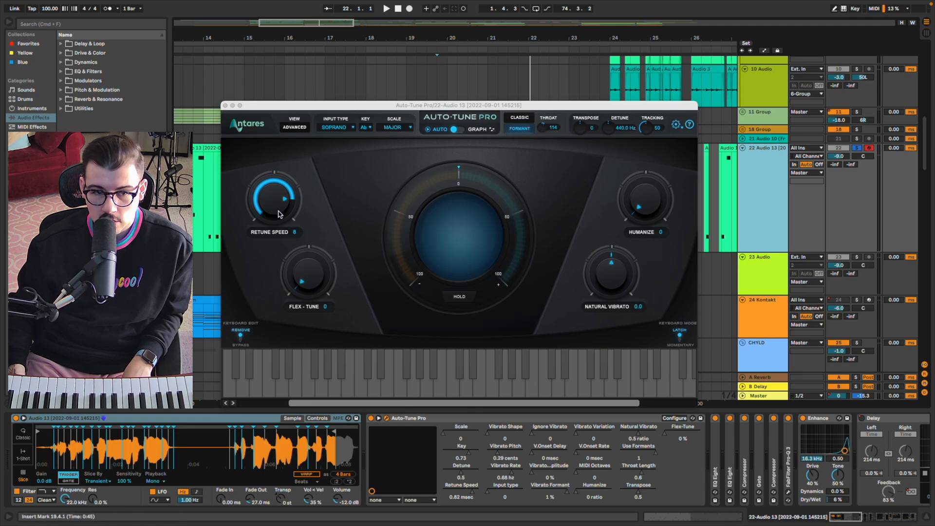
pyautogui.click(225, 105)
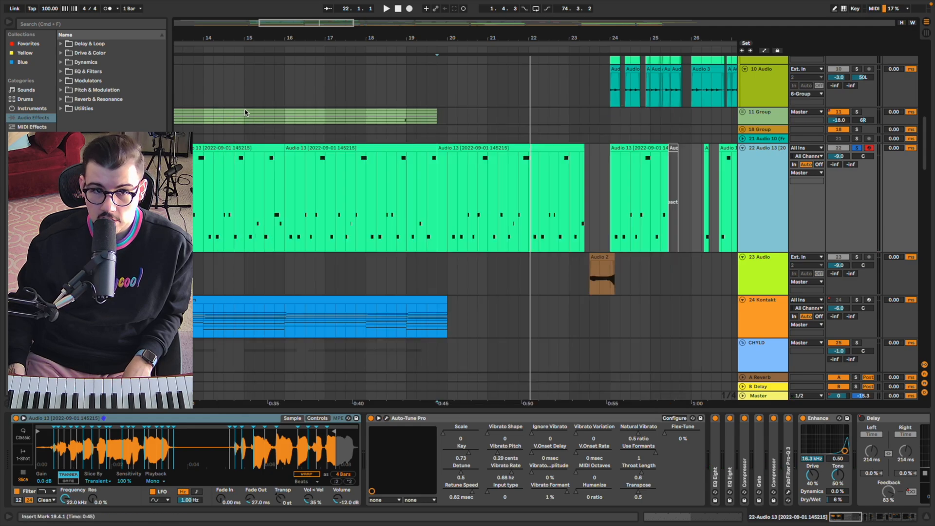
# Solo the 23 Audio track and play its Audio 2 clip in the gap between the Audio 13 clips from 23.3.1.
pyautogui.click(500, 213)
pyautogui.hscroll(5, 531, 210)
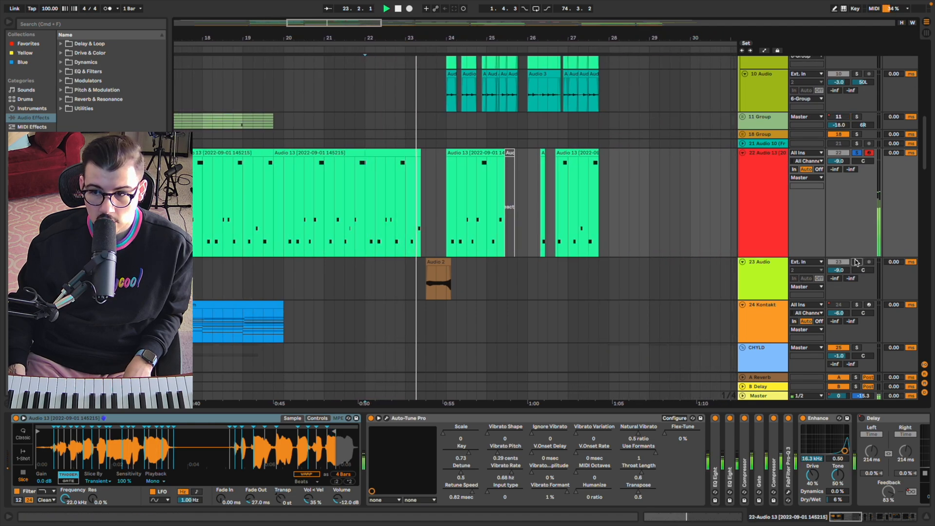
pyautogui.press('space')
pyautogui.click(421, 278)
pyautogui.press('+')
pyautogui.press('+')
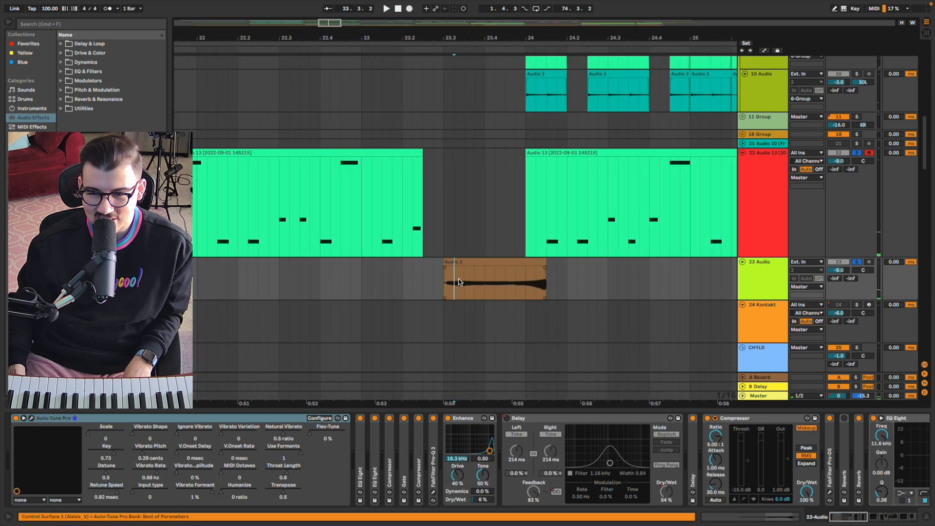
pyautogui.click(857, 262)
pyautogui.press('space')
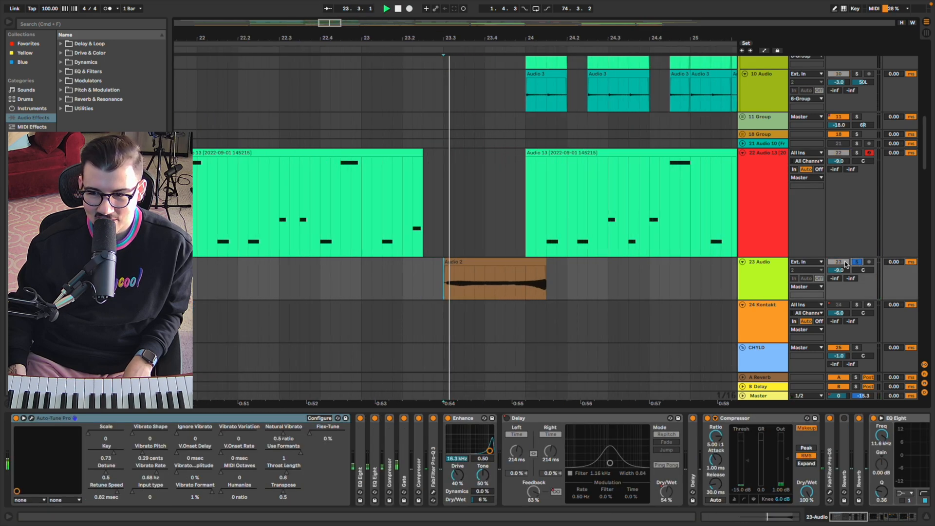
# Try to extend the Audio 13 clip at bar 24 back across the gap to 23.2.2 and undo the change.
pyautogui.click(310, 278)
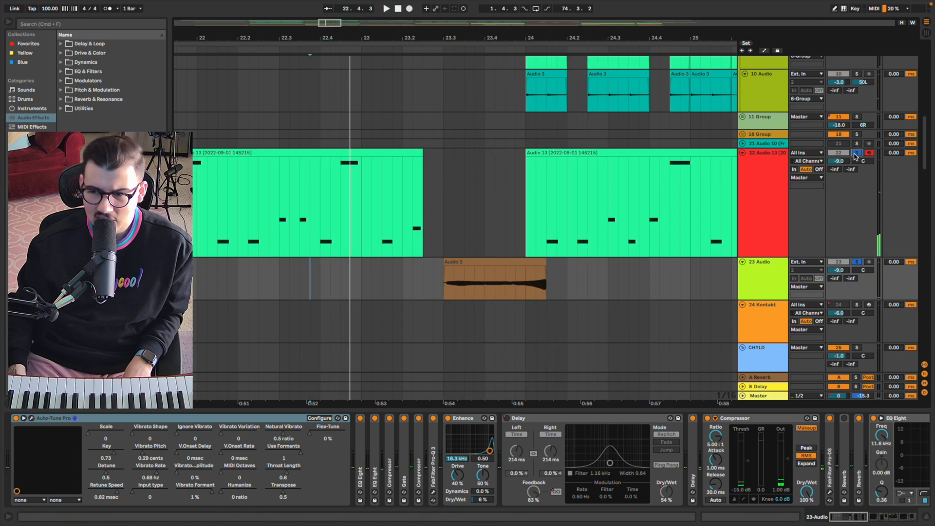
pyautogui.moveTo(527, 157); pyautogui.dragTo(402, 157)
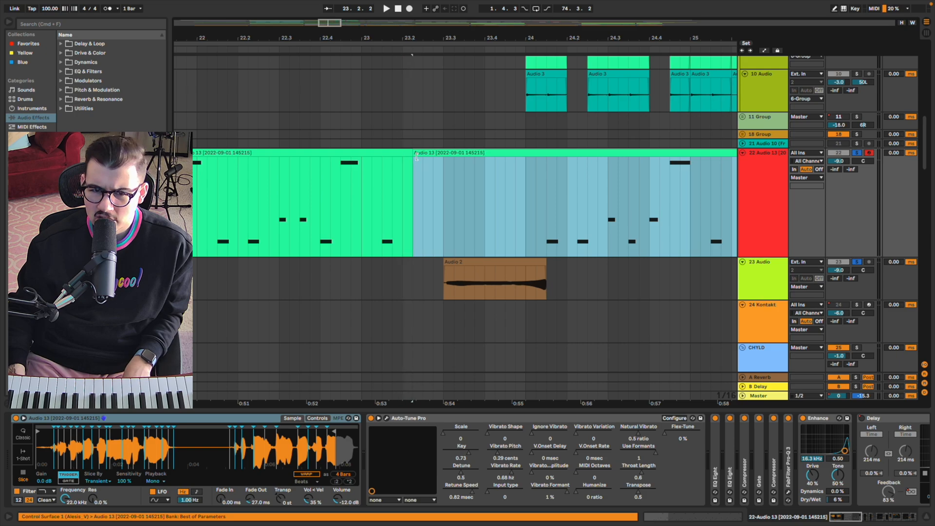
pyautogui.press('super+z')
# Play the soloed 22 Audio 13 and 23 Audio tracks together from 22.1.2 through the Audio 2 clip.
pyautogui.click(204, 217)
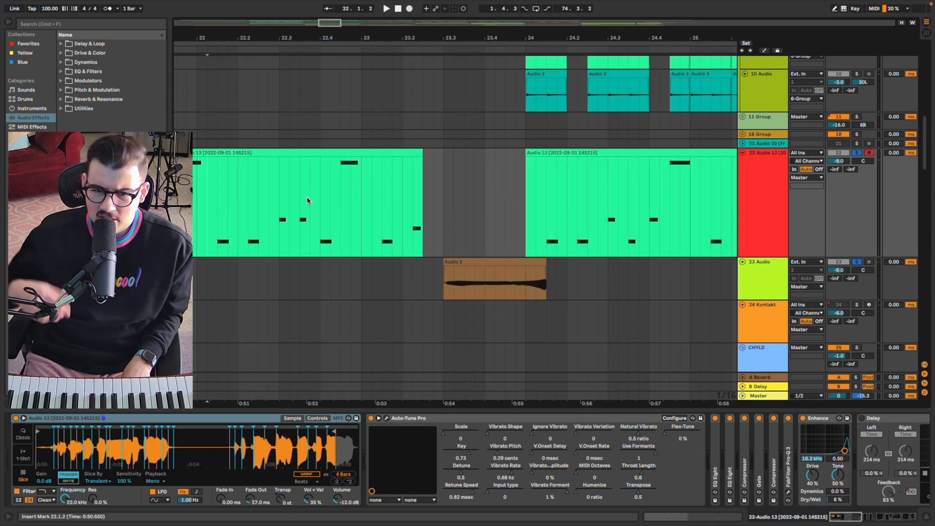
pyautogui.press('space')
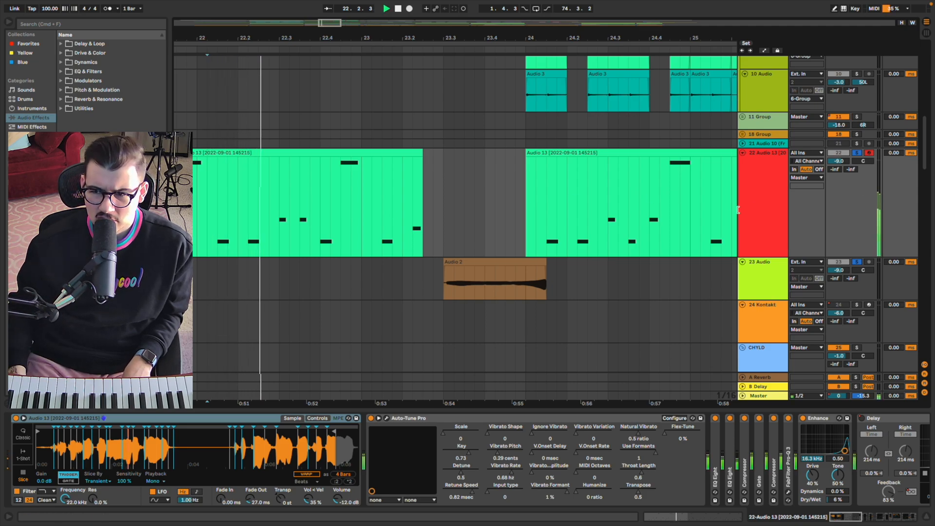
pyautogui.press('space')
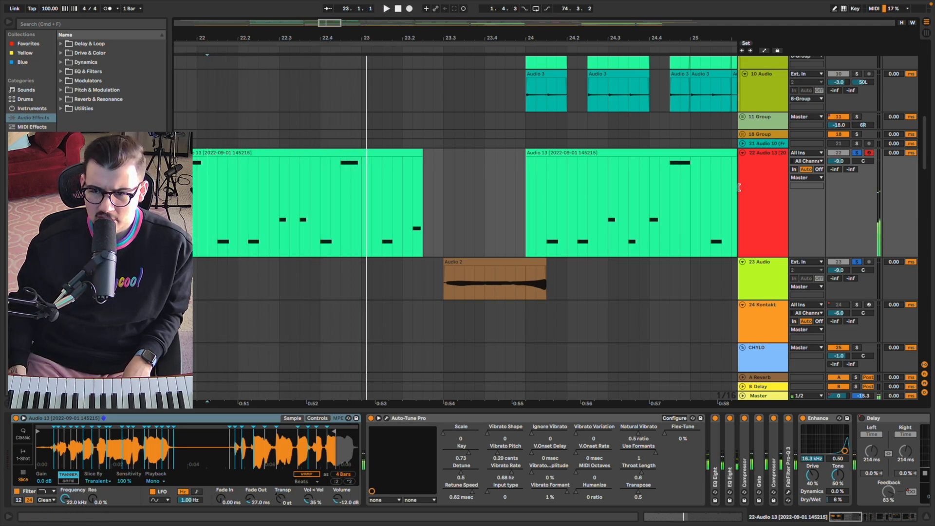
pyautogui.click(744, 190)
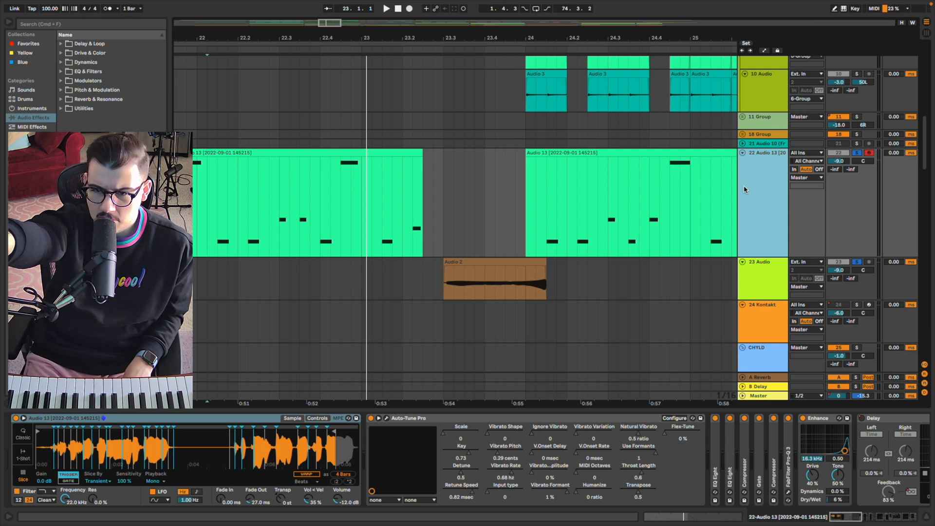
pyautogui.press('space')
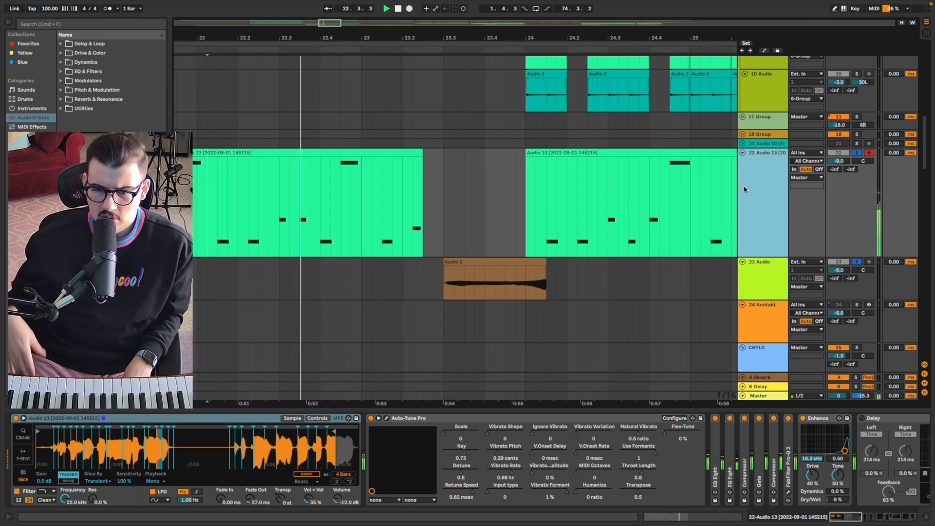
pyautogui.hscroll(4, 626, 213)
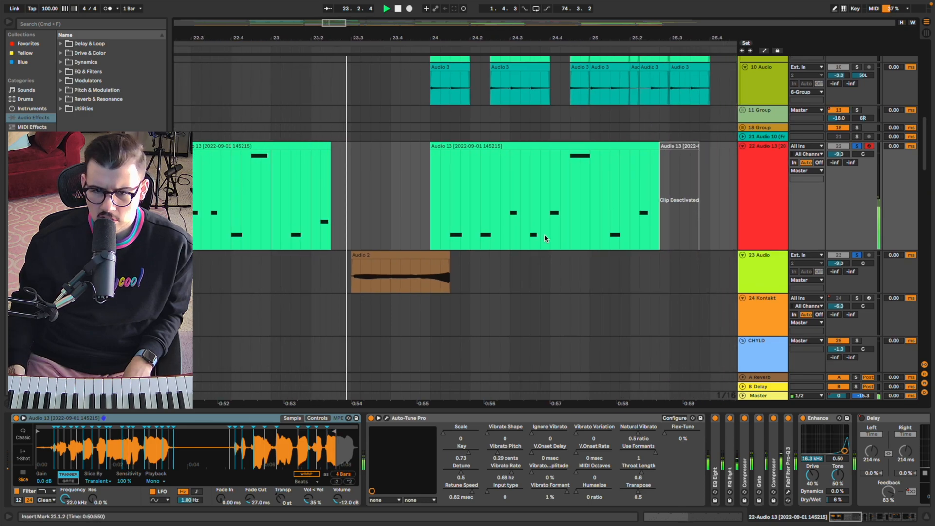
pyautogui.scroll(-3, 545, 238)
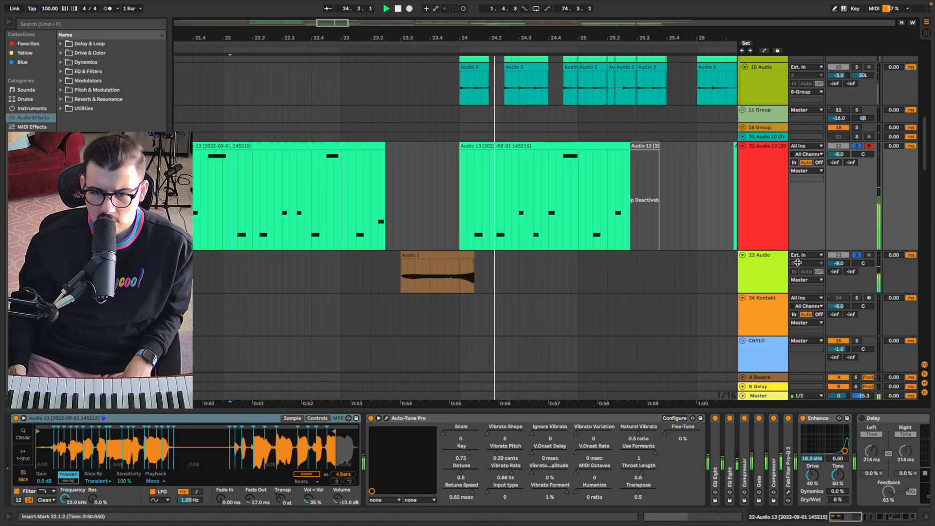
# Show the 23 Audio device chain, collapse the Compressor, leave the first Delay expanded, and play from the start of the Audio 2 clip.
pyautogui.click(763, 269)
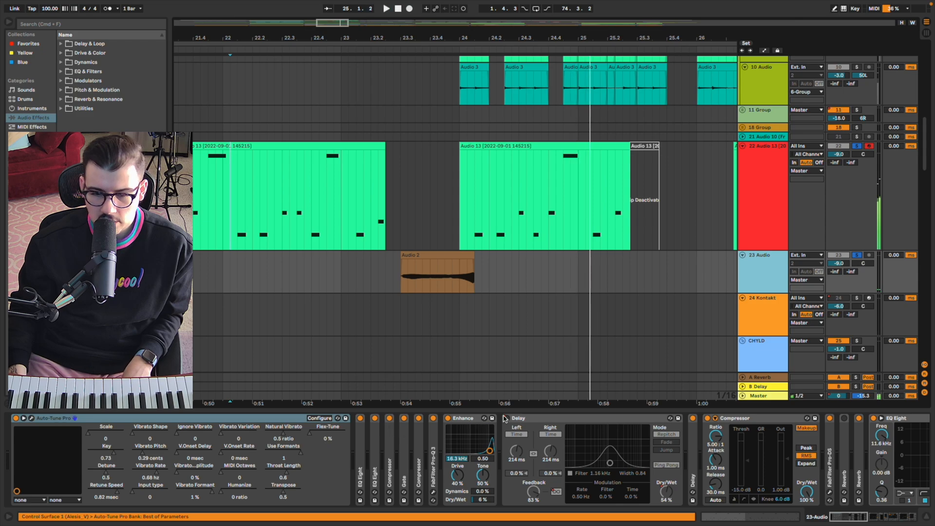
pyautogui.doubleClick(512, 419)
pyautogui.doubleClick(550, 419)
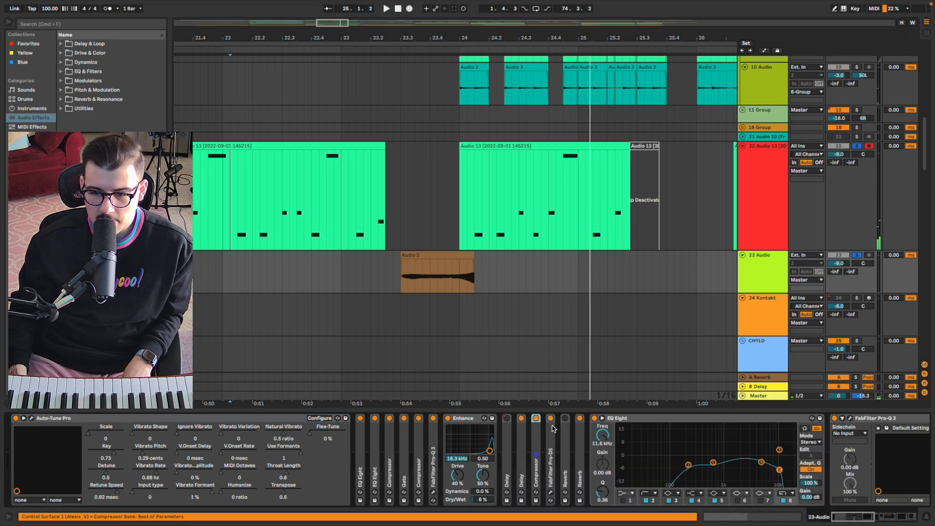
pyautogui.doubleClick(505, 446)
pyautogui.click(399, 286)
pyautogui.press('space')
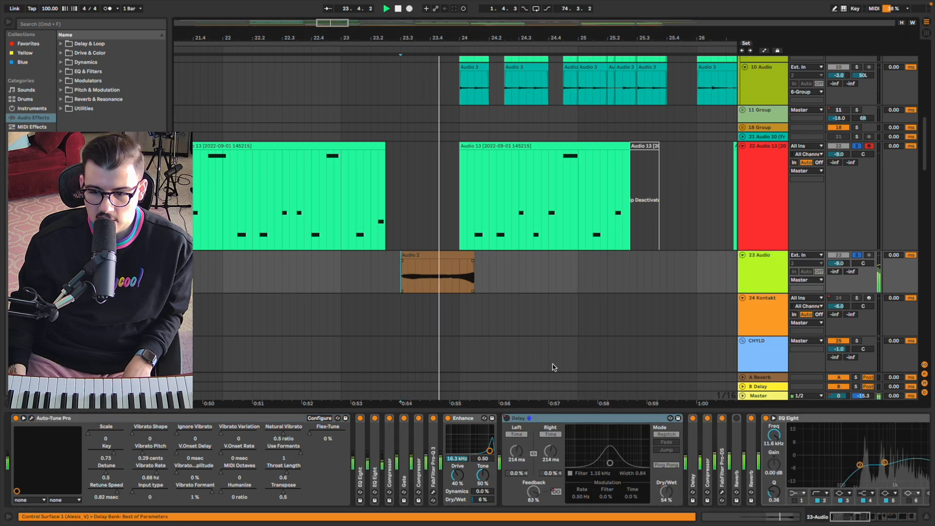
# Collapse the Delay, expand the second Reverb on 23 Audio, and replay the Audio 2 clip.
pyautogui.doubleClick(518, 419)
pyautogui.doubleClick(581, 451)
pyautogui.press('space')
pyautogui.press('space')
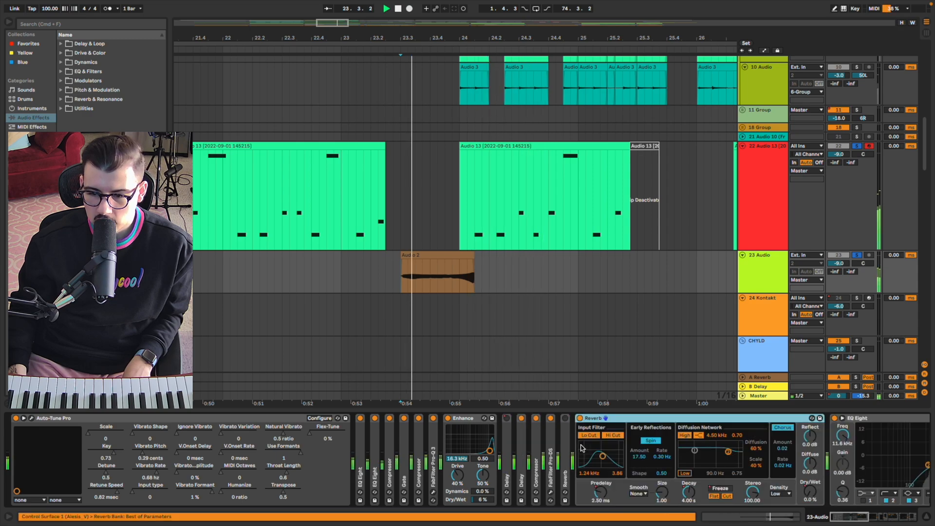
# Collapse the Reverb, EQ Eight, FabFilter Pro-Q 3 and Saturator on 23 Audio and replay the clip to inspect the last Reverb.
pyautogui.press('space')
pyautogui.doubleClick(647, 418)
pyautogui.doubleClick(647, 418)
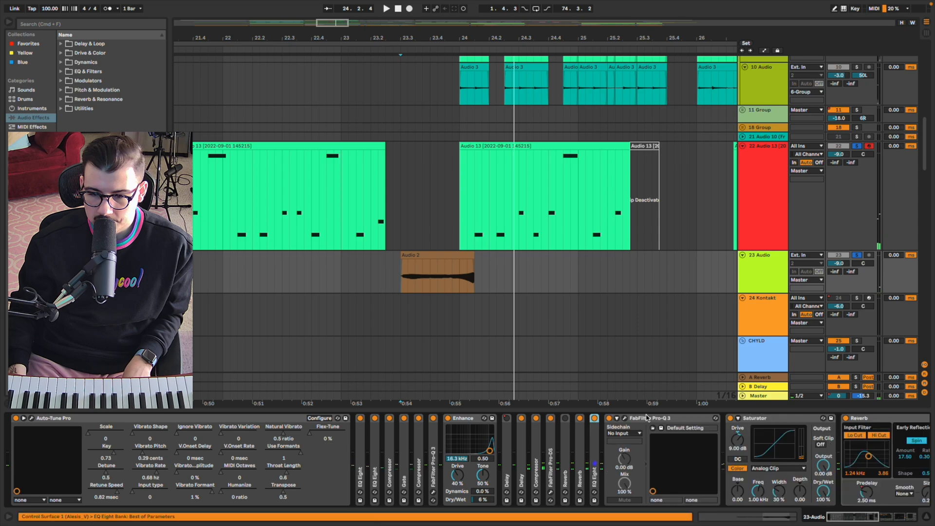
pyautogui.doubleClick(657, 419)
pyautogui.doubleClick(656, 419)
pyautogui.press('space')
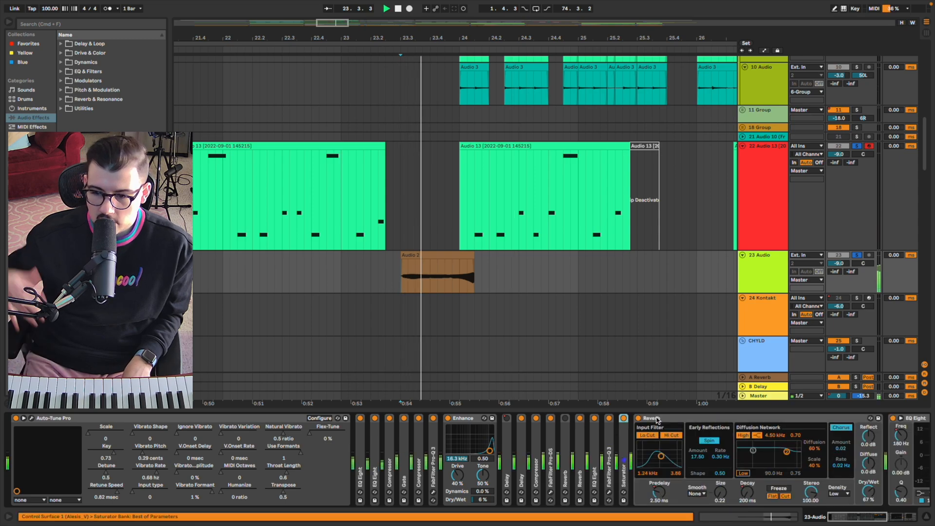
# Show the automation of the last Reverb's decay time on 23 Audio, replay the clip, and collapse the Reverb and EQ Eight.
pyautogui.click(748, 492)
pyautogui.press('a')
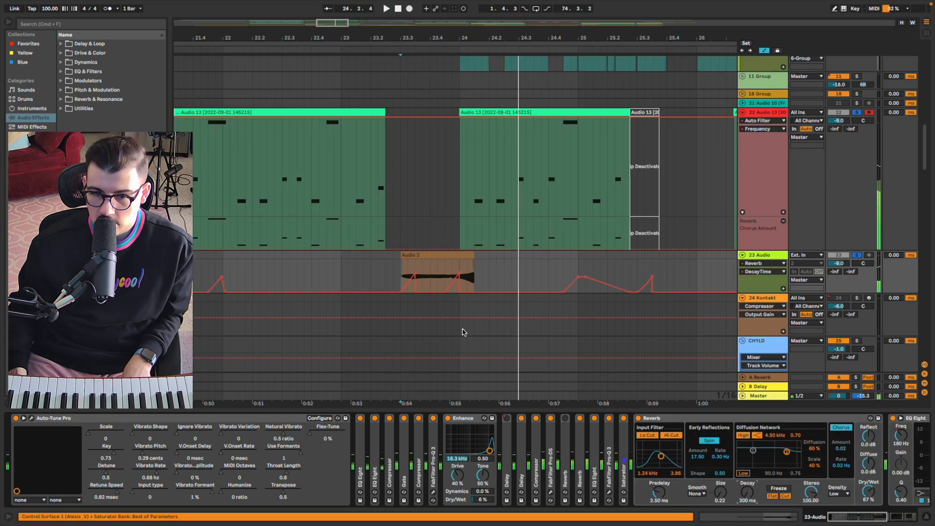
pyautogui.press('space')
pyautogui.press('space')
pyautogui.doubleClick(692, 419)
pyautogui.doubleClick(693, 419)
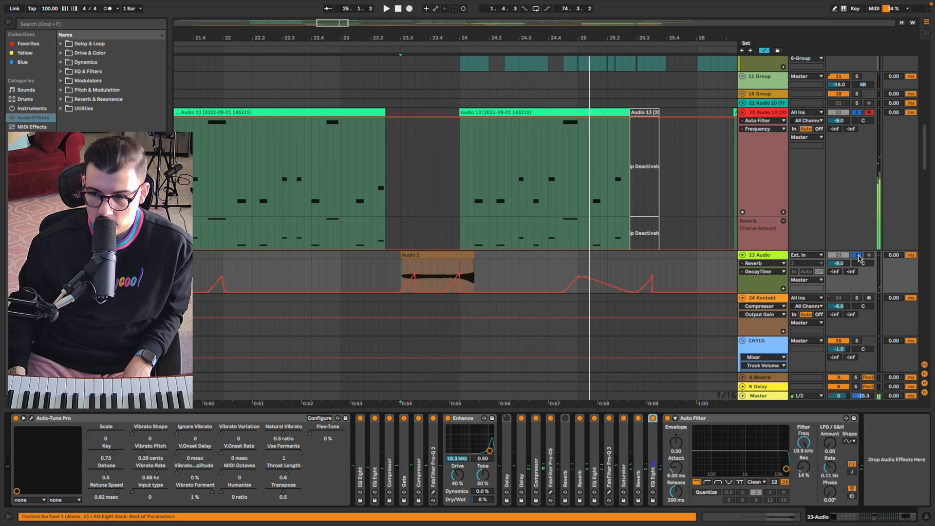
# Clear the solos, hide the automation, and play the full mix from 22.1.2.
pyautogui.press('space')
pyautogui.press('space')
pyautogui.press('space')
pyautogui.click(282, 270)
pyautogui.click(224, 267)
pyautogui.press('space')
pyautogui.press('a')
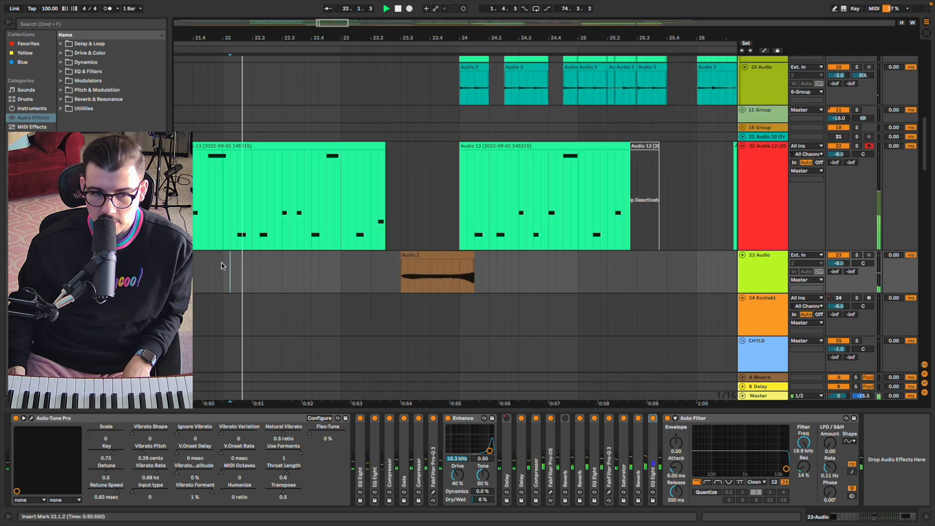
# Hide the device view and collapse the tracks into a full overview, placing the insert marker at 23.2.3.
pyautogui.click(927, 519)
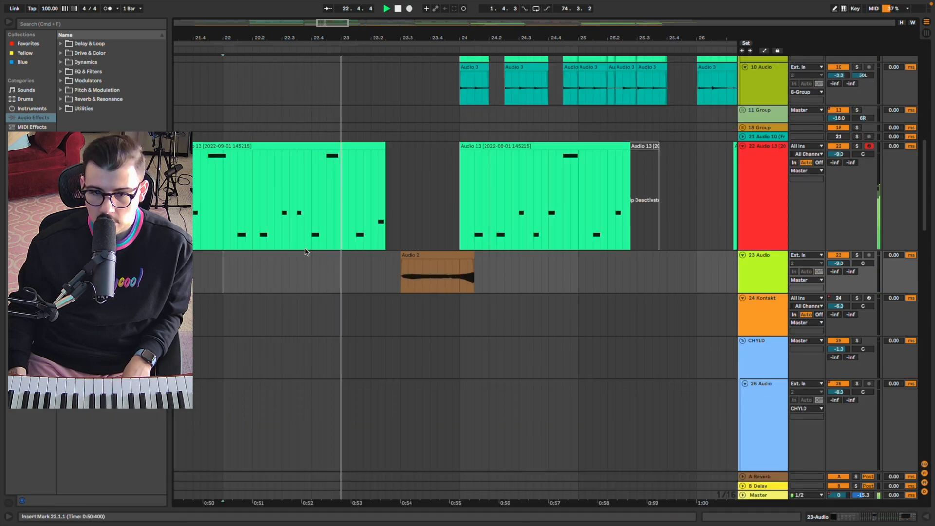
pyautogui.keyDown('alt'); pyautogui.click(743, 146); pyautogui.keyUp('alt')
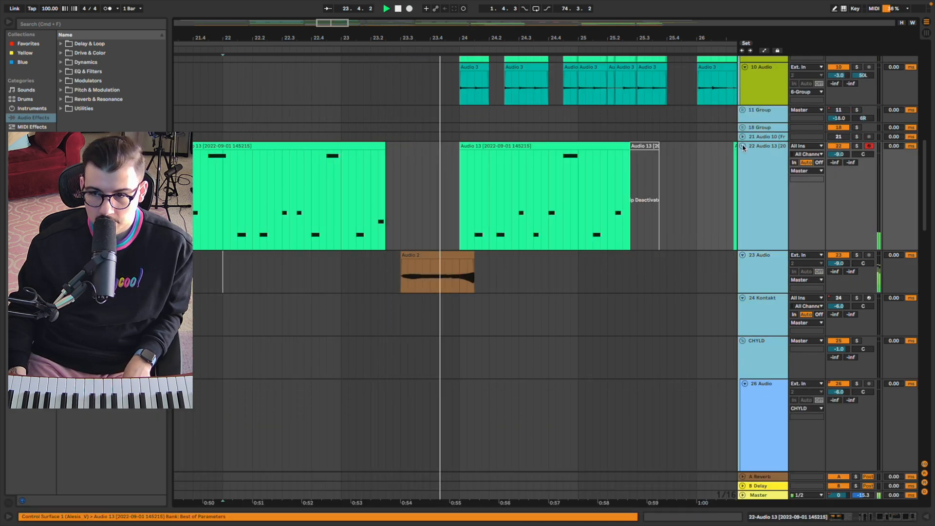
pyautogui.click(453, 164)
pyautogui.click(407, 168)
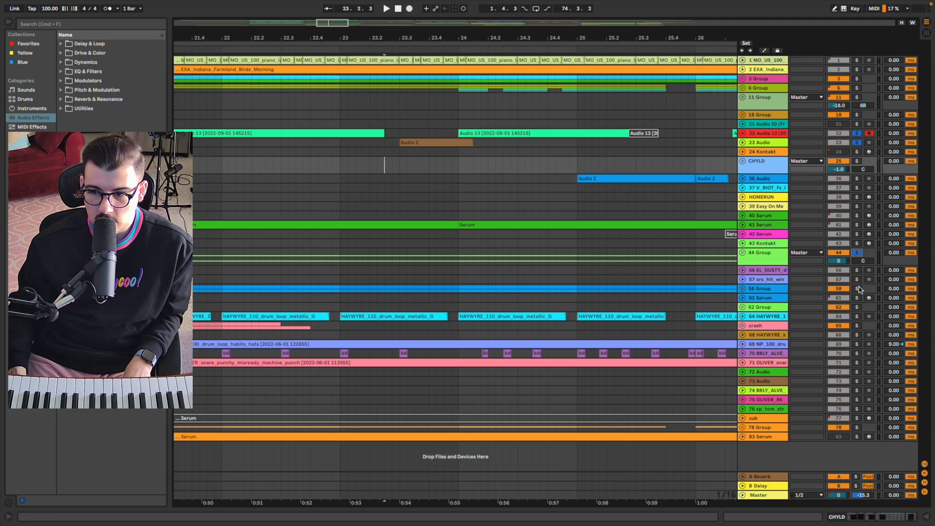
# Play from 22.4.4 with the 44 and 58 Groups and the HAYWYRE, BRLY_ALVE and OLIVER drum tracks soloed alongside the vocals.
pyautogui.press('space')
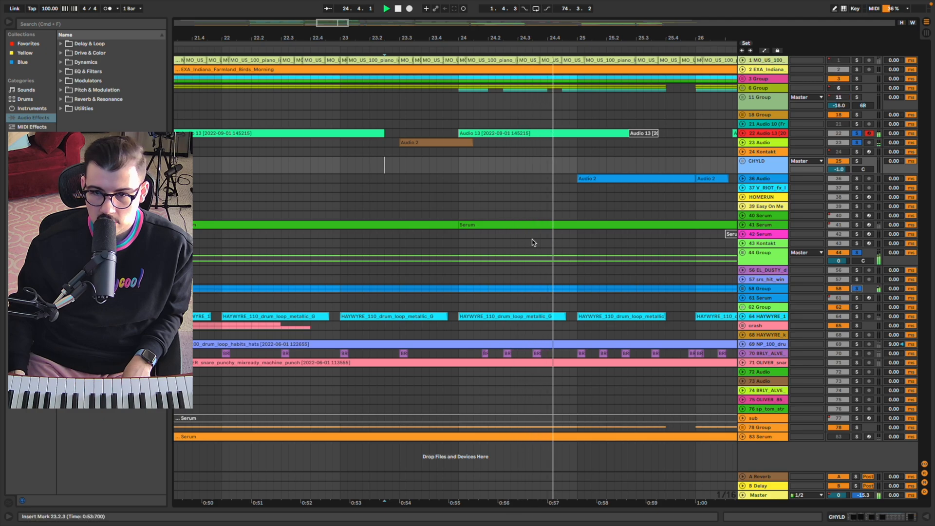
pyautogui.click(332, 165)
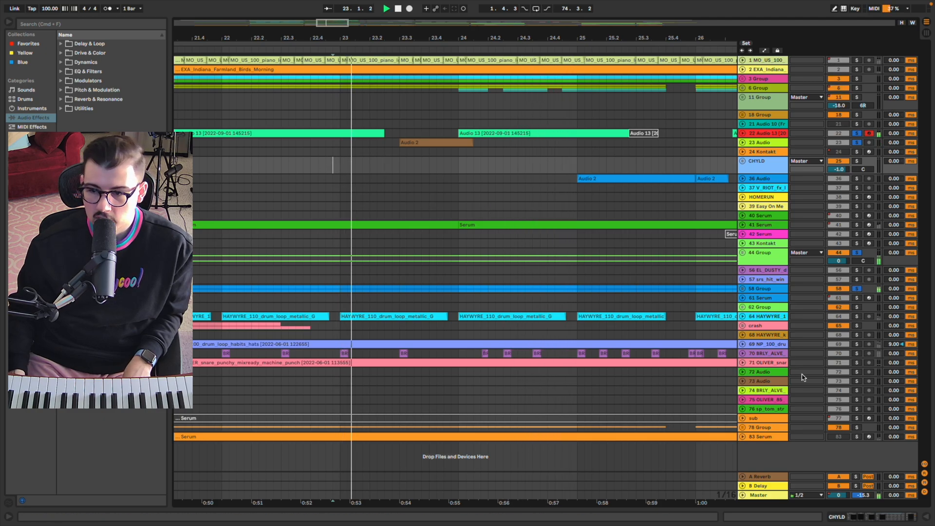
pyautogui.click(858, 316)
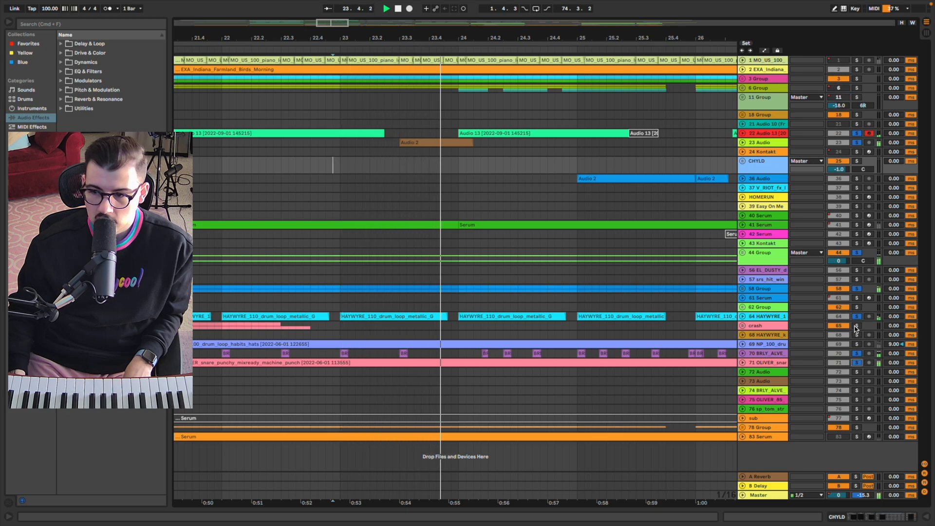
pyautogui.click(857, 317)
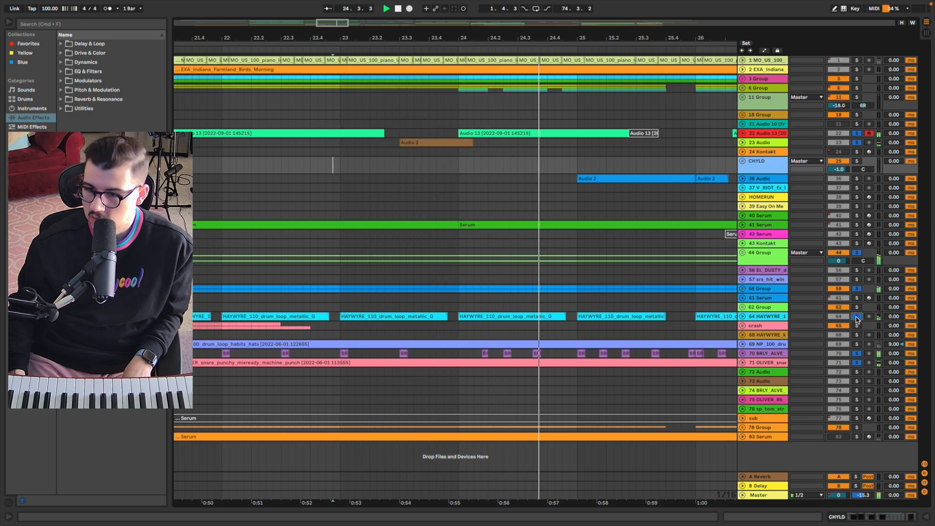
# Clear the solos, play the full mix, and examine the arrangement around the 36 Audio track.
pyautogui.scroll(-5, 561, 307)
pyautogui.hscroll(3, 562, 308)
pyautogui.hscroll(2, 562, 308)
pyautogui.scroll(-5, 547, 314)
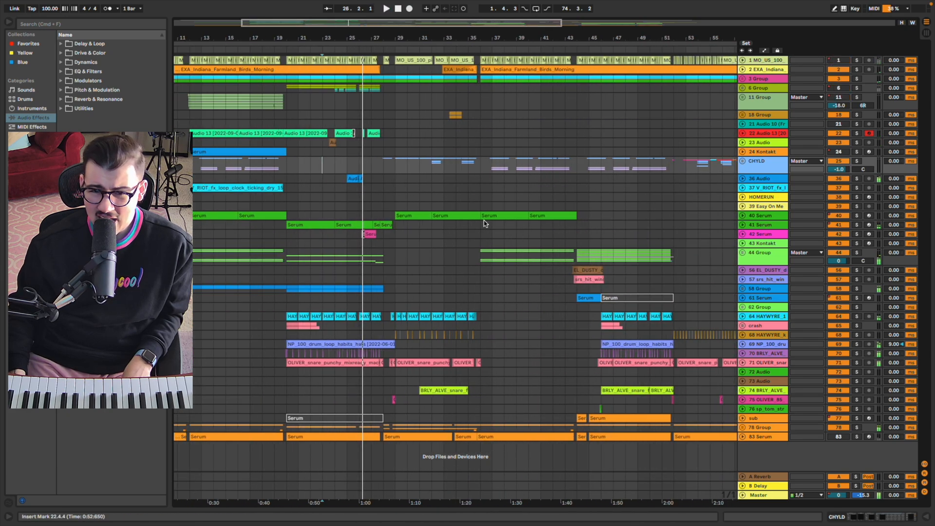
pyautogui.hscroll(-5, 402, 180)
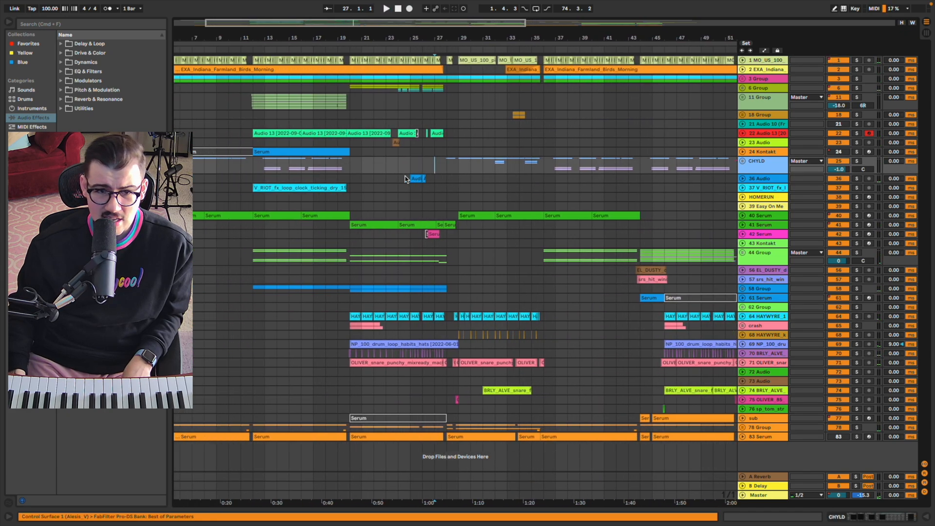
pyautogui.click(488, 257)
pyautogui.click(413, 255)
pyautogui.click(356, 241)
pyautogui.click(361, 206)
pyautogui.click(402, 194)
# Select the Audio 2 clip on 36 Audio from 25.1.1 to 26.1.1, solo and unfold the track, and play it.
pyautogui.moveTo(458, 182); pyautogui.dragTo(525, 180)
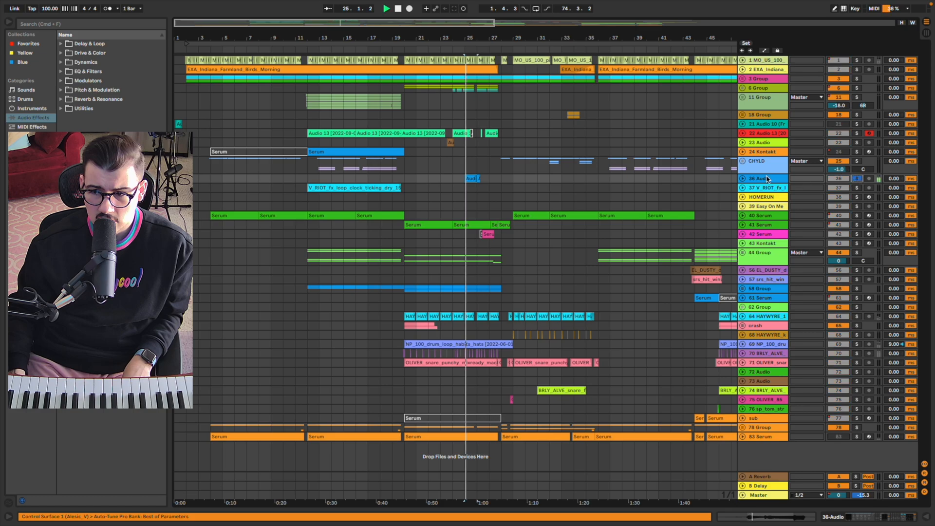
pyautogui.click(743, 179)
pyautogui.scroll(5, 467, 195)
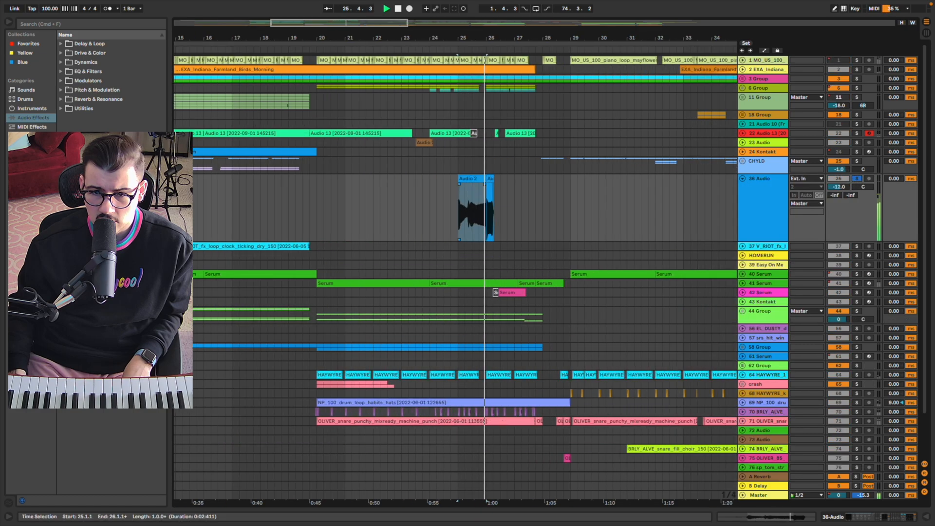
pyautogui.press('space')
# Place the insert marker at 25.1.1 on 36 Audio and show that track's device chain.
pyautogui.click(460, 205)
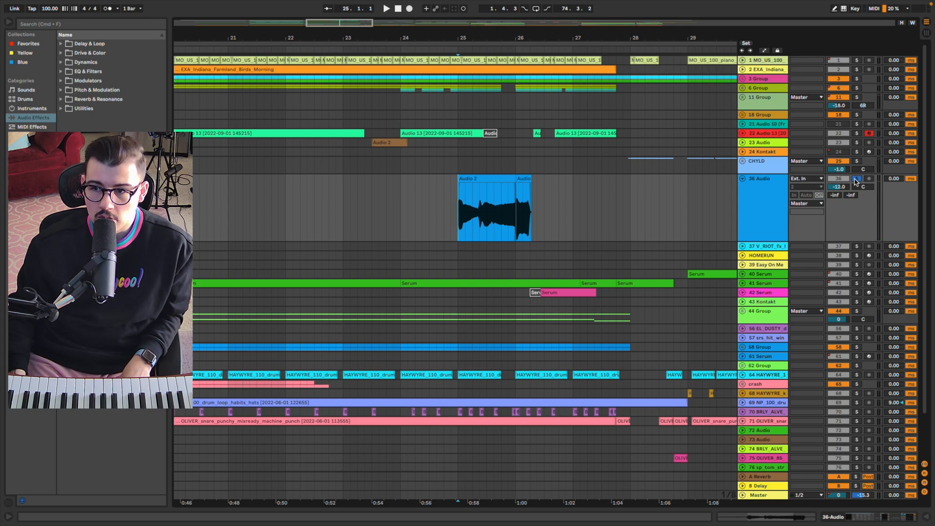
pyautogui.moveTo(455, 218); pyautogui.dragTo(536, 219)
pyautogui.click(455, 213)
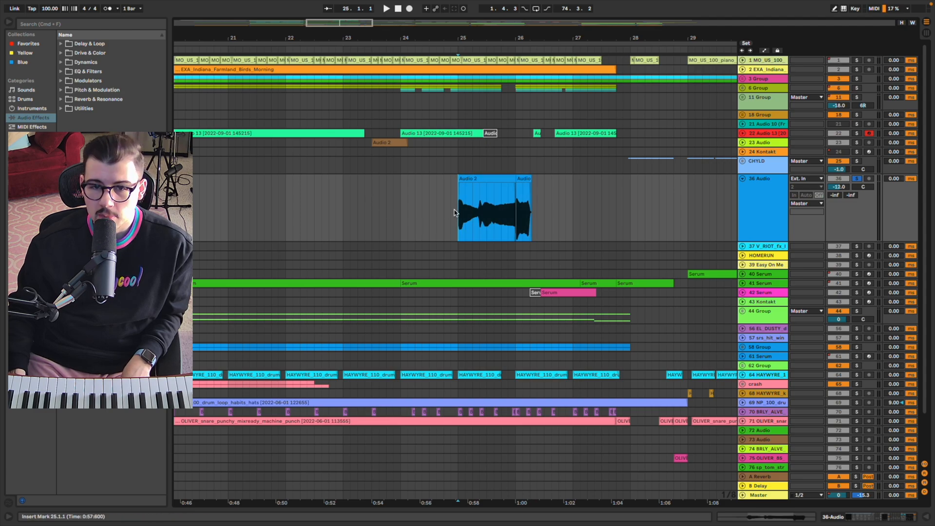
pyautogui.doubleClick(768, 214)
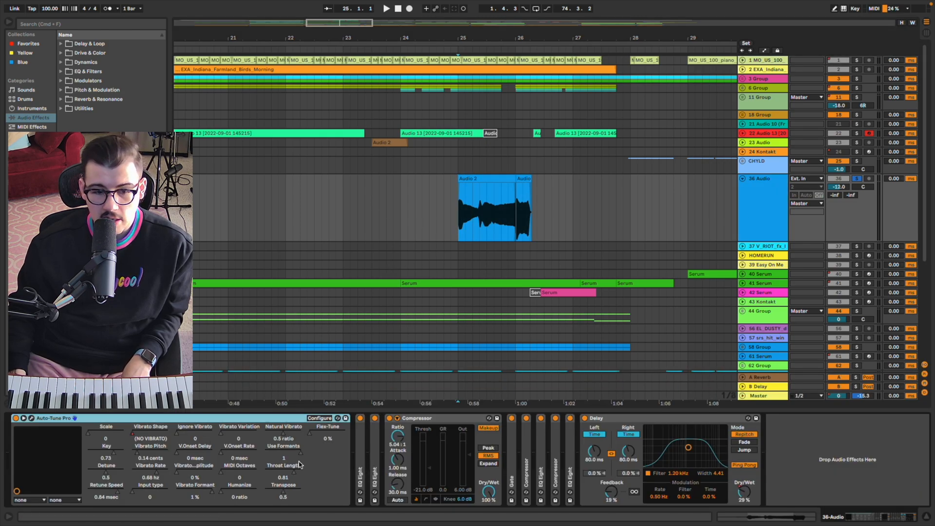
# Play the soloed 36 Audio clip from 25.1.1 and display the automation of its Delay's Dry/Wet.
pyautogui.press('space')
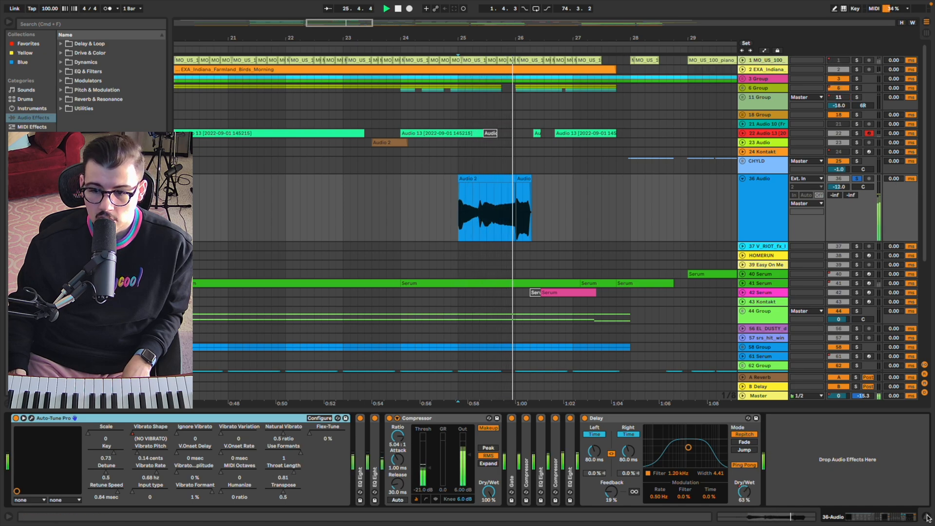
pyautogui.press('space')
pyautogui.click(745, 492)
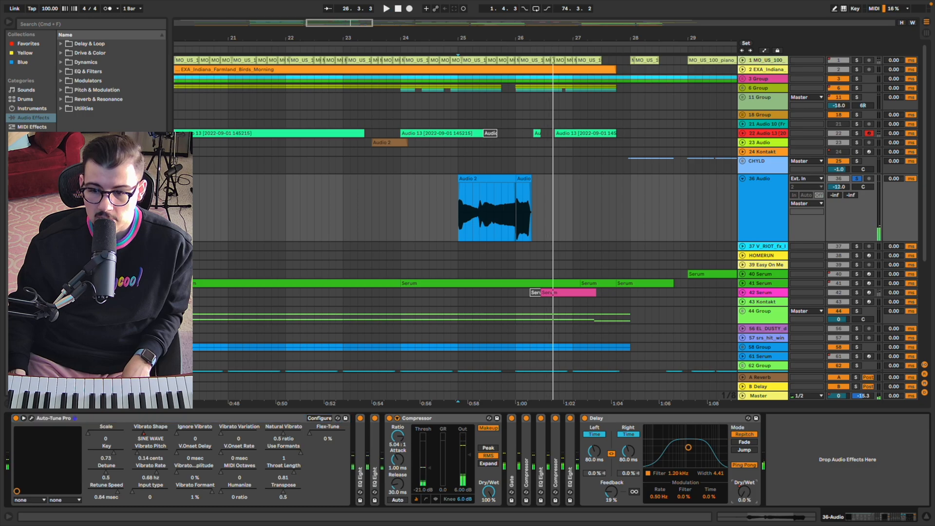
pyautogui.press('space')
pyautogui.press('a')
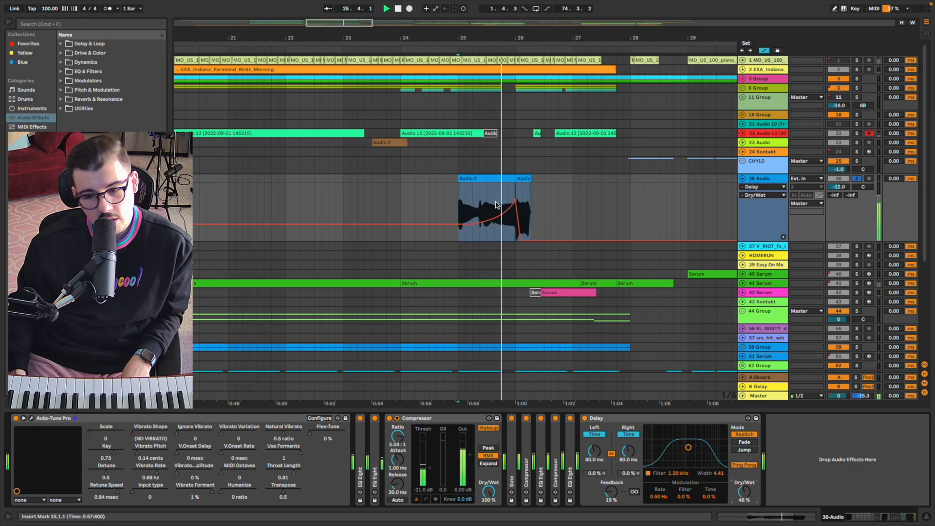
# Hide the 36 Audio device chain and automation, and play the clip with the whole arrangement in view.
pyautogui.click(927, 516)
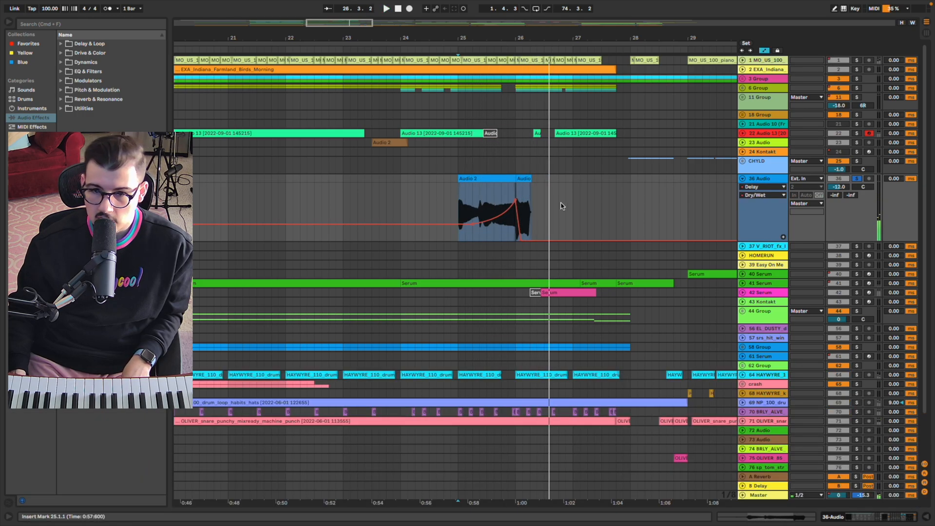
pyautogui.press('space')
pyautogui.press('a')
pyautogui.press('-')
pyautogui.press('-')
pyautogui.press('-')
pyautogui.press('space')
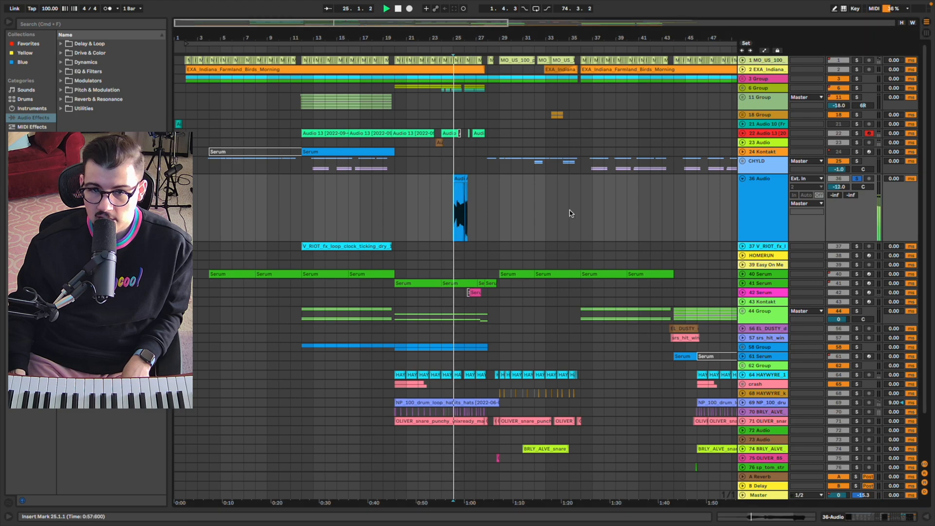
pyautogui.press('-')
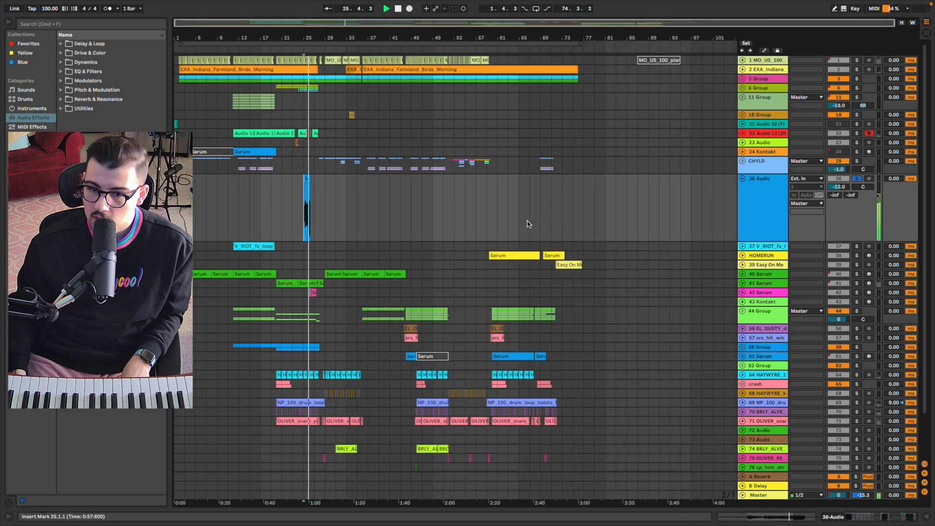
# Select the Easy On Me 5.3 clip near bar 72 and unfold the 39 Easy On Me track.
pyautogui.scroll(-4, 516, 277)
pyautogui.scroll(4, 525, 277)
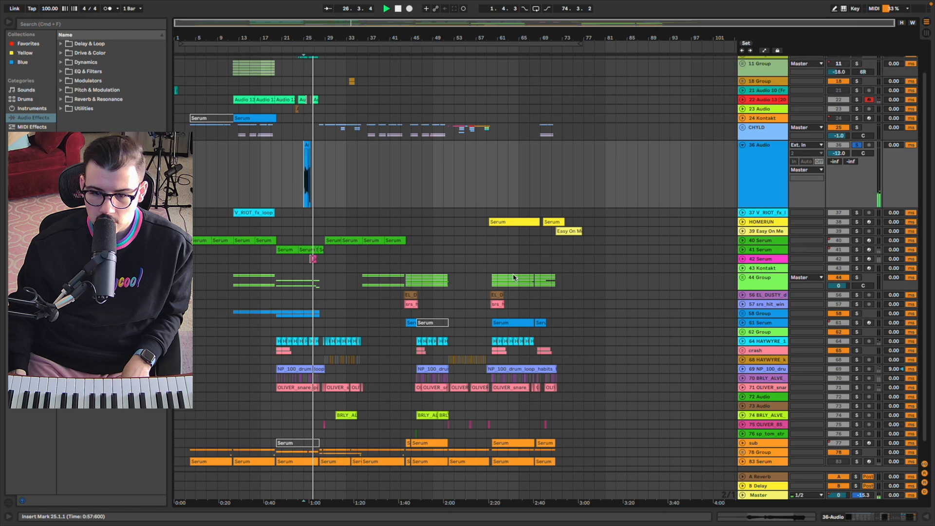
pyautogui.scroll(4, 566, 270)
pyautogui.click(560, 265)
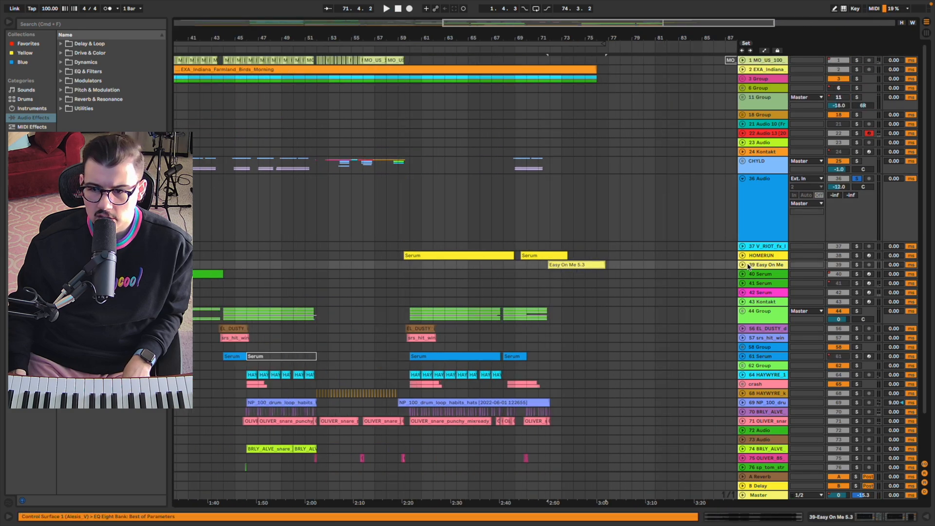
pyautogui.click(742, 265)
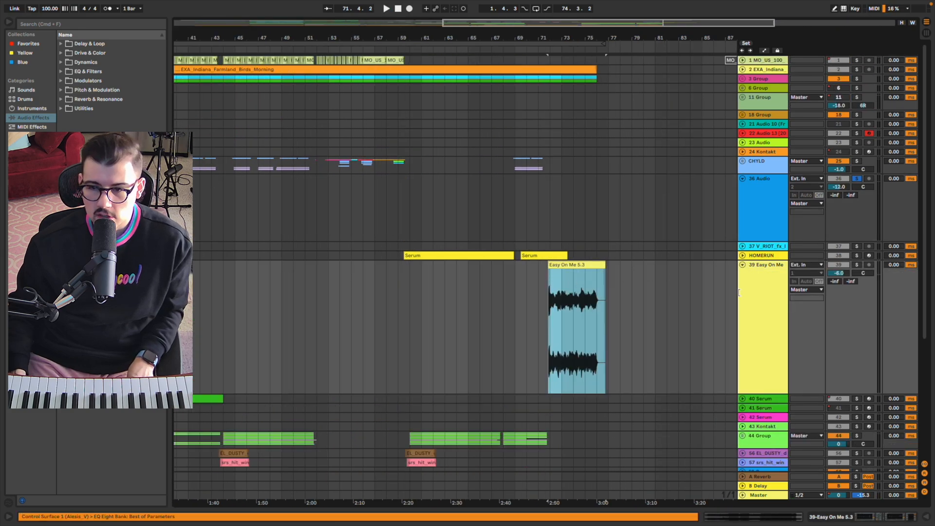
# Duplicate the 39 Easy On Me track, extend the copy's clip back to the song's start, and solo it at -9.0 dB.
pyautogui.click(755, 292)
pyautogui.press('super+d')
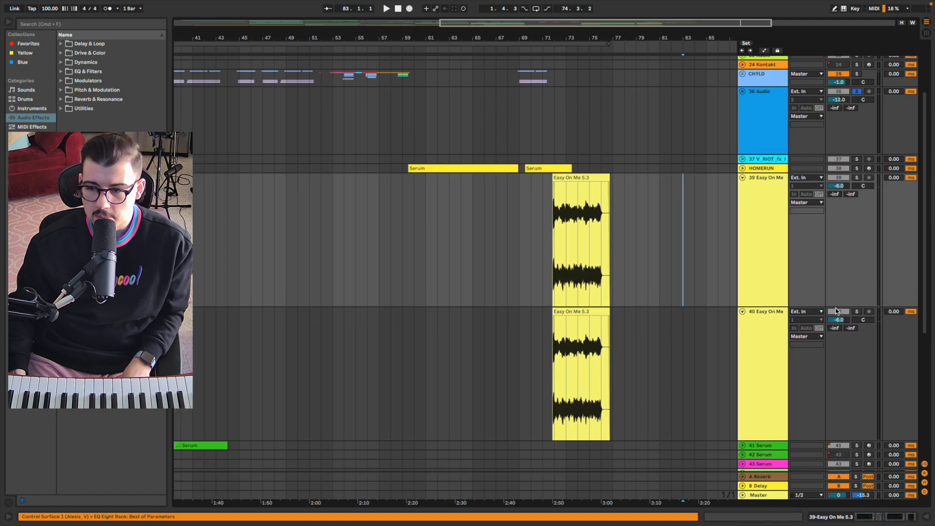
pyautogui.click(726, 334)
pyautogui.scroll(-3, 567, 313)
pyautogui.moveTo(557, 314); pyautogui.dragTo(178, 316)
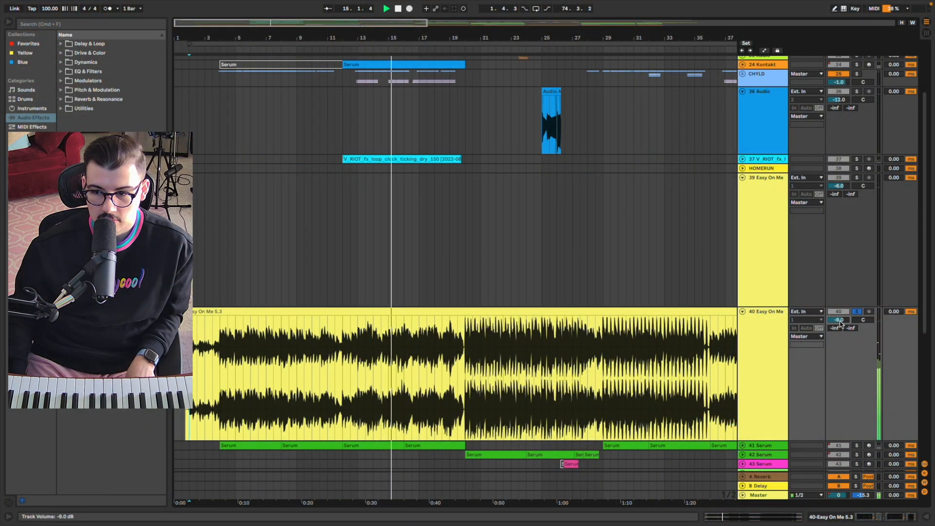
# Check the mixer view and listen to the soloed 40 Easy On Me clip, placing insert markers at 19.3.1 and 28.3.1.
pyautogui.press('Tab')
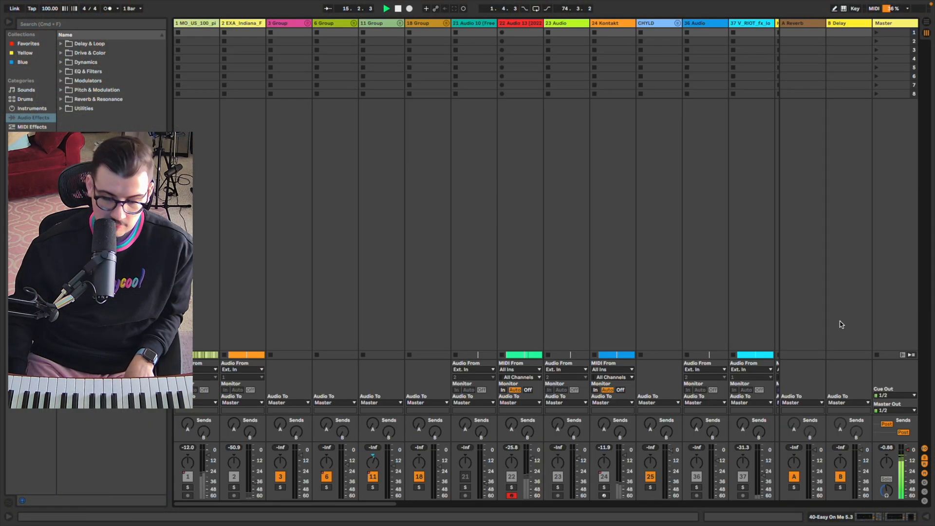
pyautogui.press('Tab')
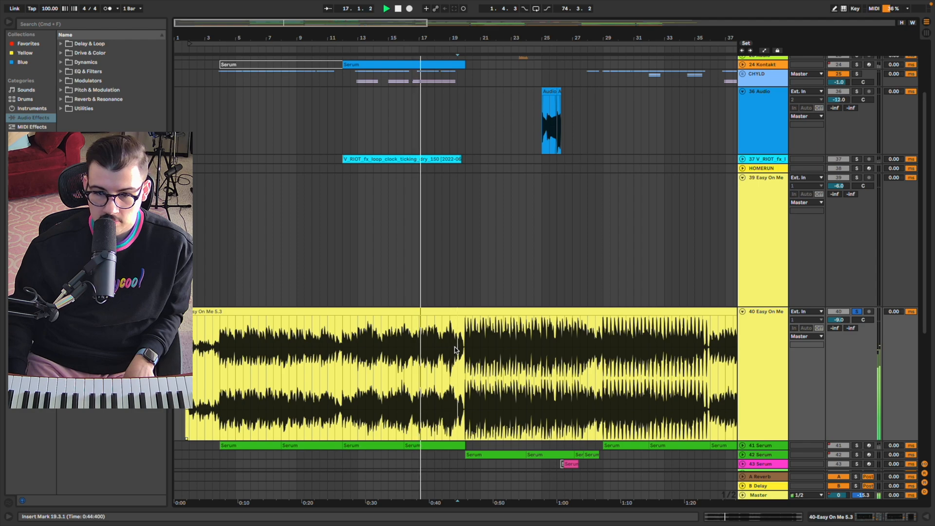
pyautogui.hscroll(5, 455, 349)
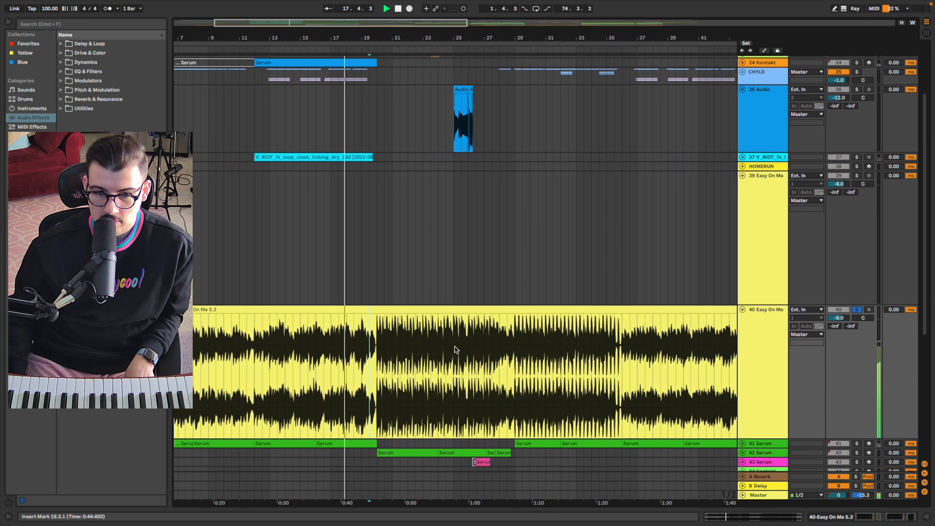
pyautogui.hscroll(-1, 454, 349)
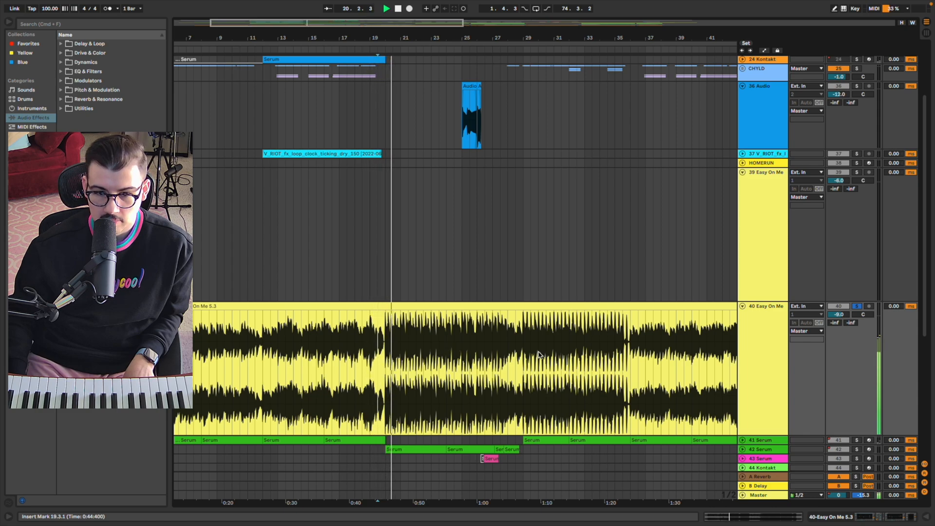
pyautogui.click(516, 354)
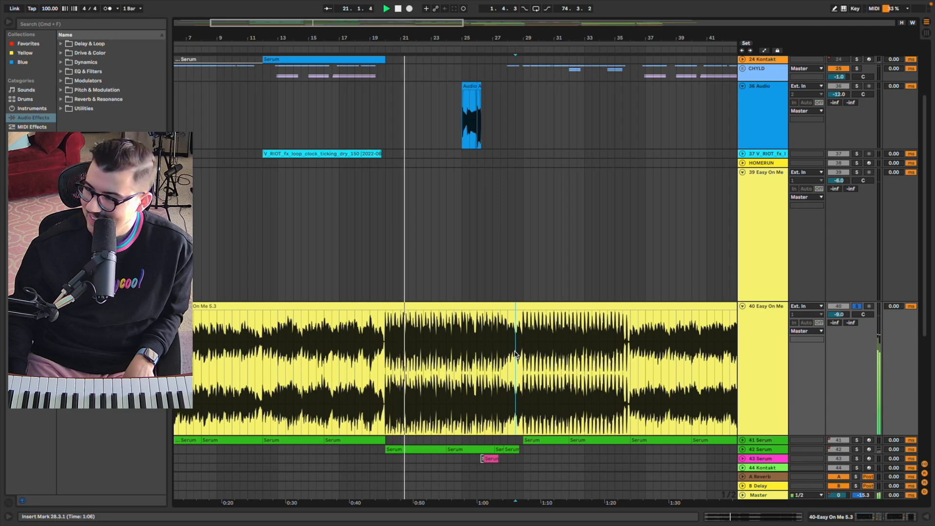
pyautogui.scroll(3, 519, 349)
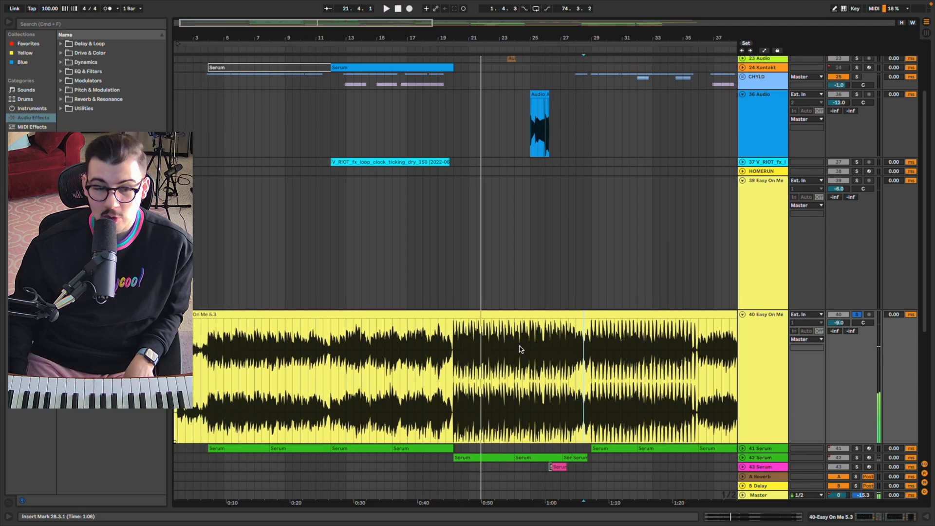
# Play the soloed 40 Easy On Me clip from 30.3.1.
pyautogui.click(206, 320)
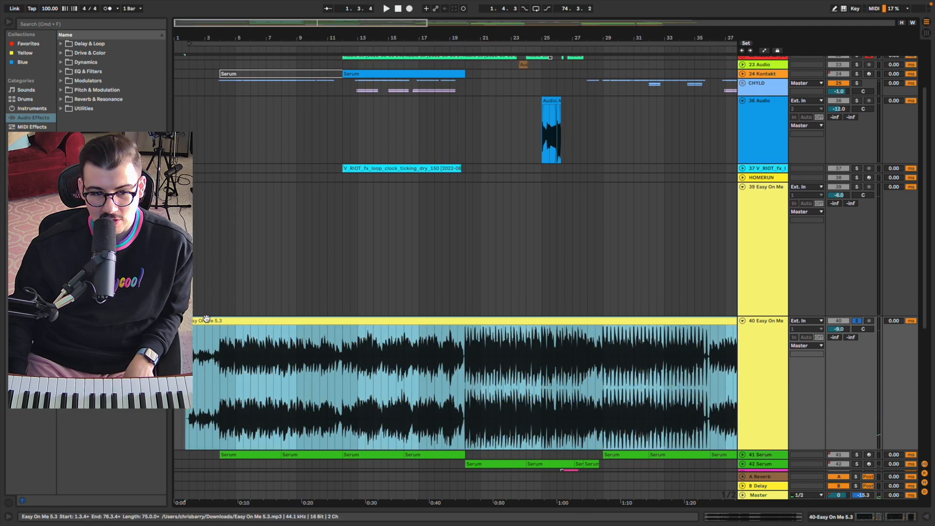
pyautogui.click(616, 373)
pyautogui.hscroll(5, 536, 365)
pyautogui.press('space')
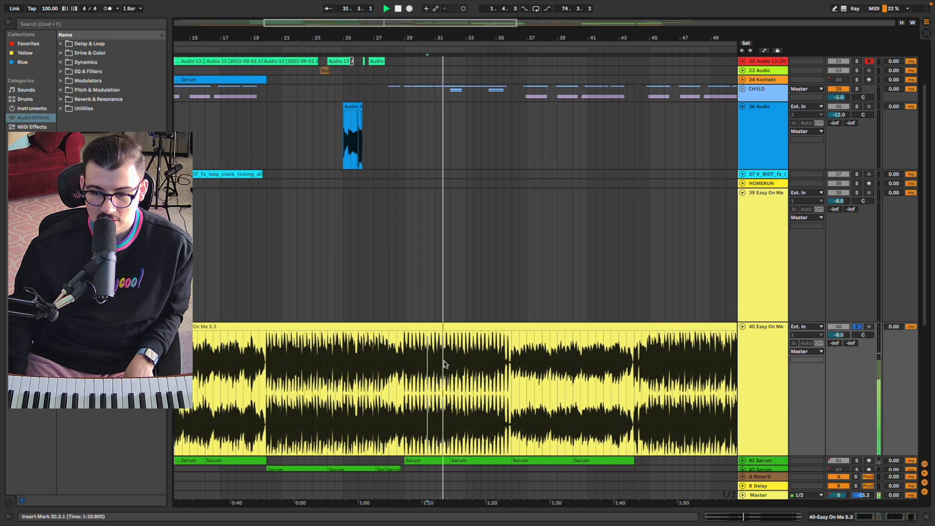
pyautogui.hscroll(3, 444, 364)
pyautogui.scroll(-1, 444, 364)
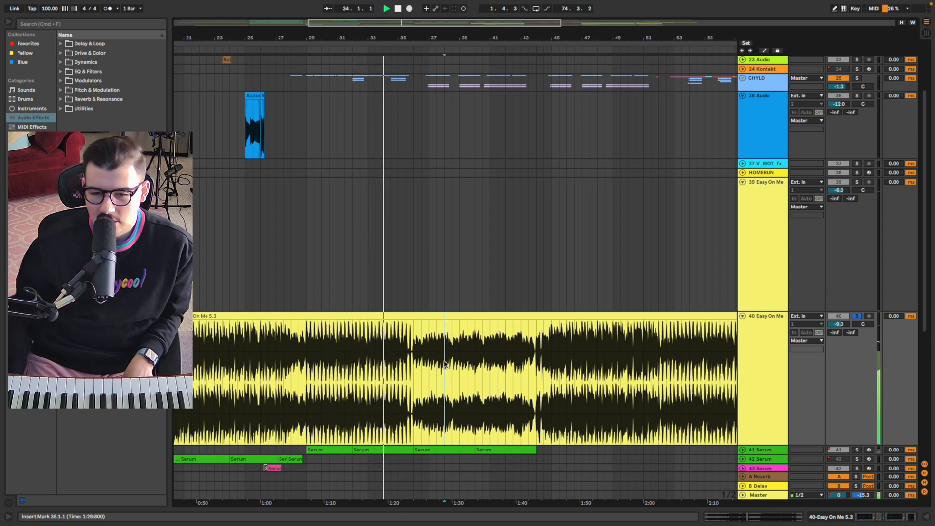
# Listen further through the 40 Easy On Me clip, placing insert markers at 38.1.1 and 59.1.1.
pyautogui.click(445, 364)
pyautogui.hscroll(4, 519, 361)
pyautogui.click(483, 364)
pyautogui.hscroll(5, 441, 369)
pyautogui.scroll(1, 441, 369)
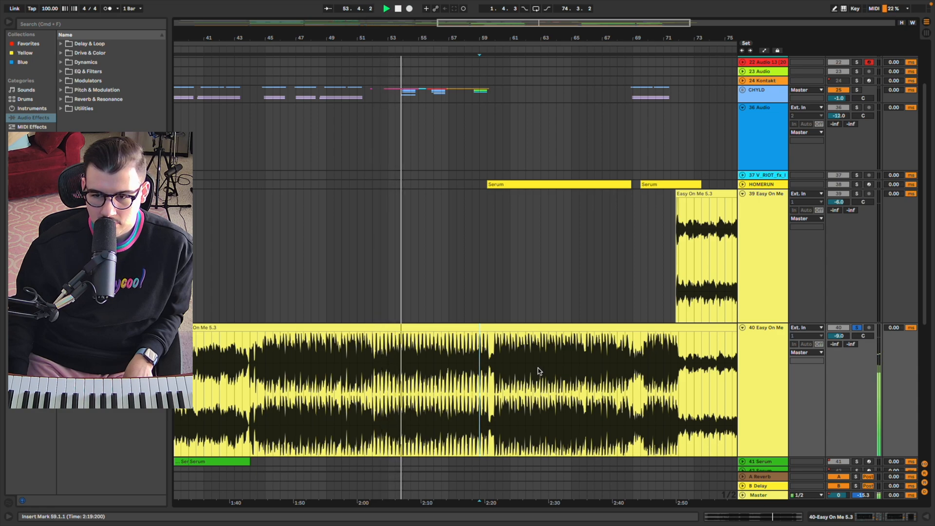
pyautogui.hscroll(5, 539, 371)
pyautogui.scroll(-5, 539, 371)
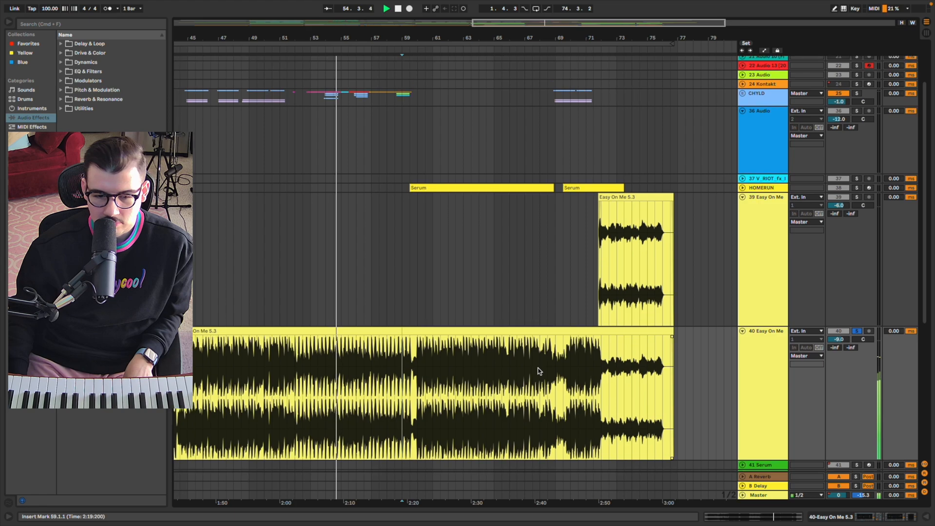
pyautogui.scroll(5, 558, 352)
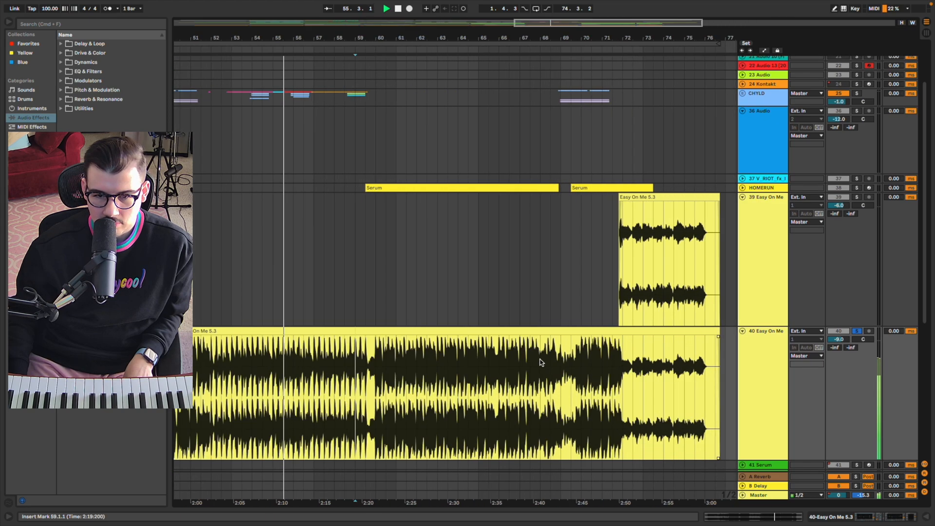
# Play the 40 Easy On Me clip from 59.3.1 and 69.3.1, place the insert marker at 69.1.1, and stop playback.
pyautogui.click(367, 365)
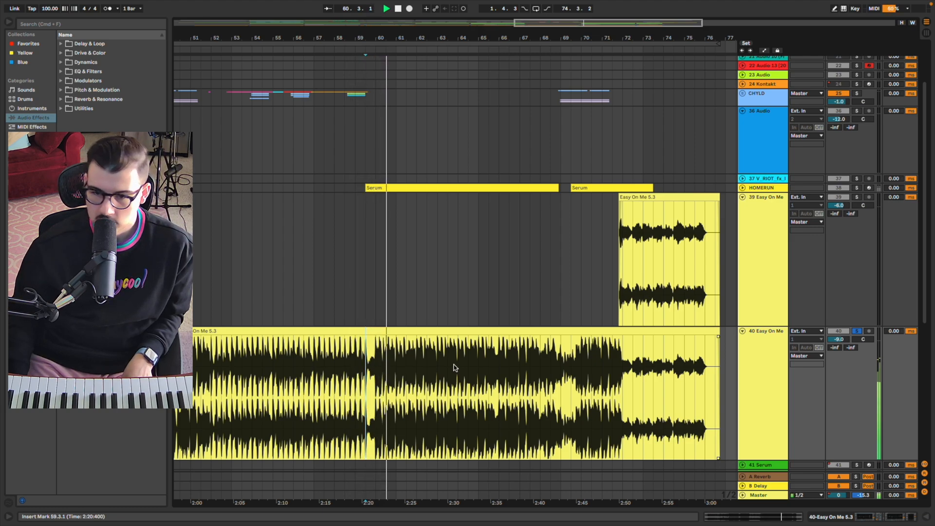
pyautogui.click(542, 378)
pyautogui.click(585, 380)
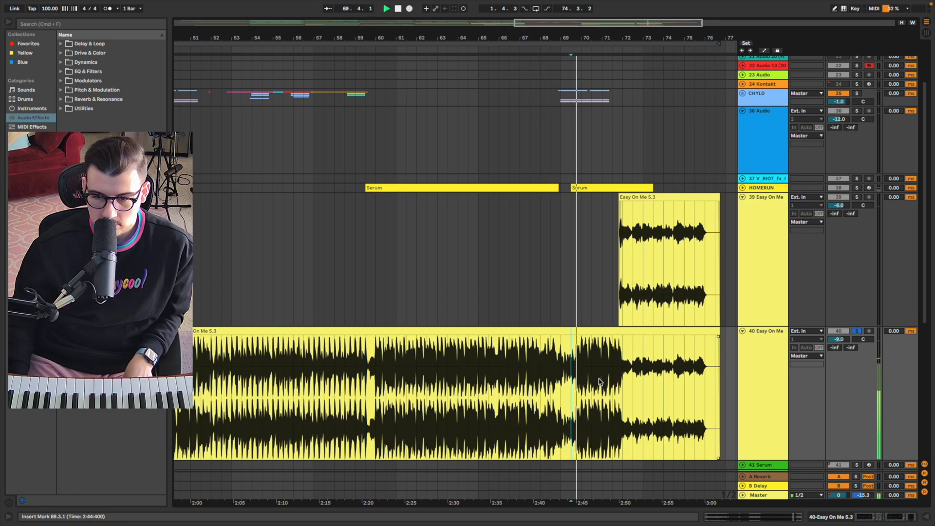
pyautogui.click(561, 384)
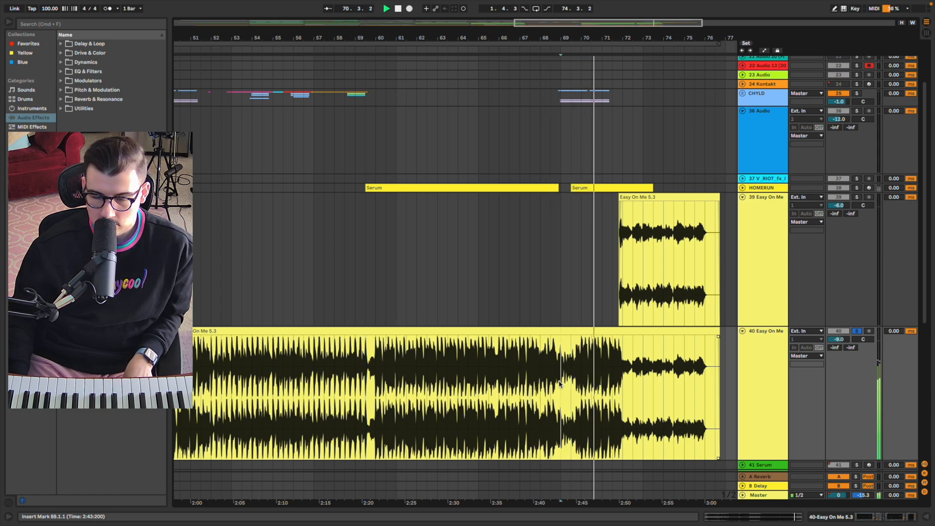
pyautogui.scroll(3, 662, 406)
pyautogui.hscroll(2, 611, 395)
pyautogui.hscroll(2, 611, 395)
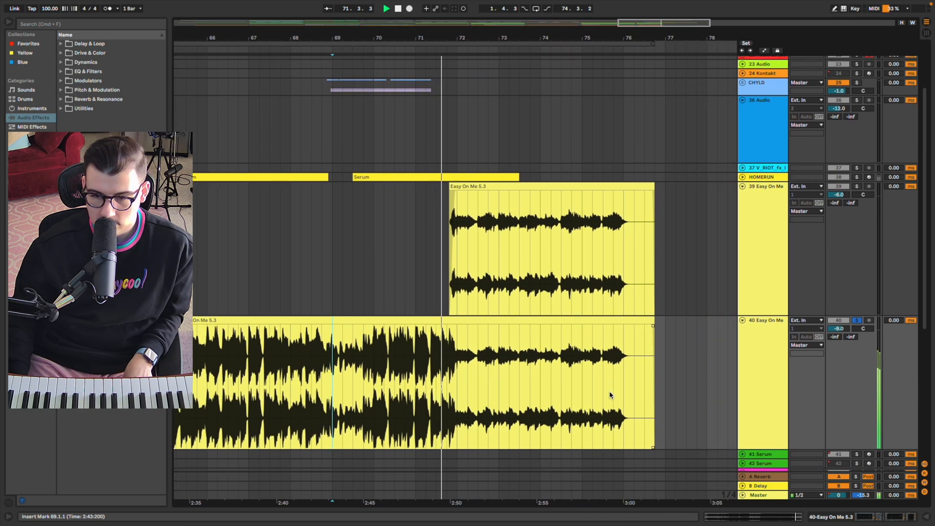
pyautogui.press('space')
# Delete the duplicated 40 Easy On Me track.
pyautogui.click(470, 317)
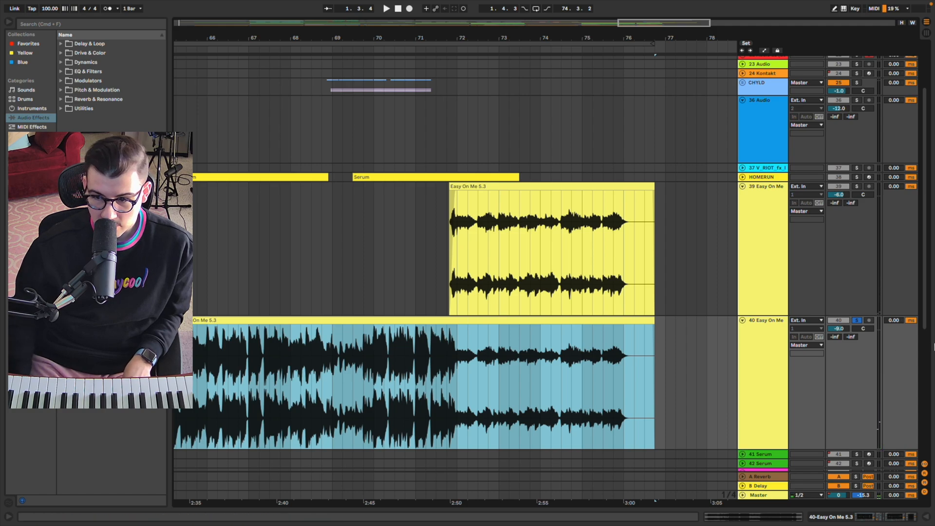
pyautogui.click(756, 354)
pyautogui.press('Delete')
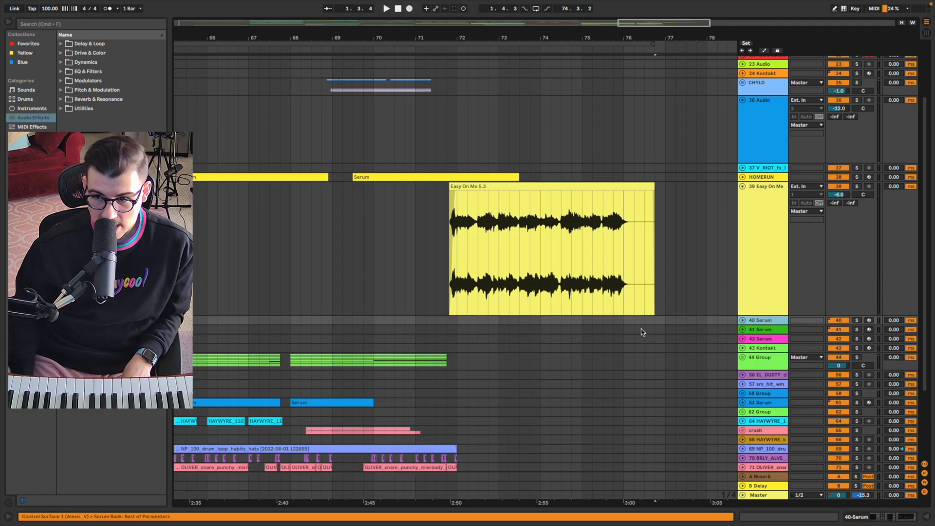
# Play the full mix around the Easy On Me 5.3 clip on track 39, from 76.1.1 and from 71.4.1.
pyautogui.click(451, 253)
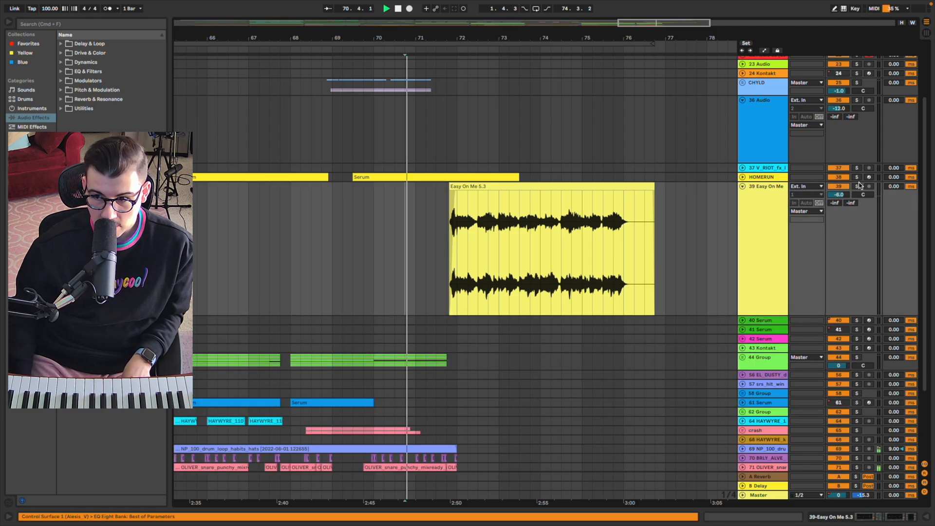
pyautogui.press('space')
pyautogui.moveTo(450, 228); pyautogui.dragTo(704, 226)
pyautogui.click(624, 226)
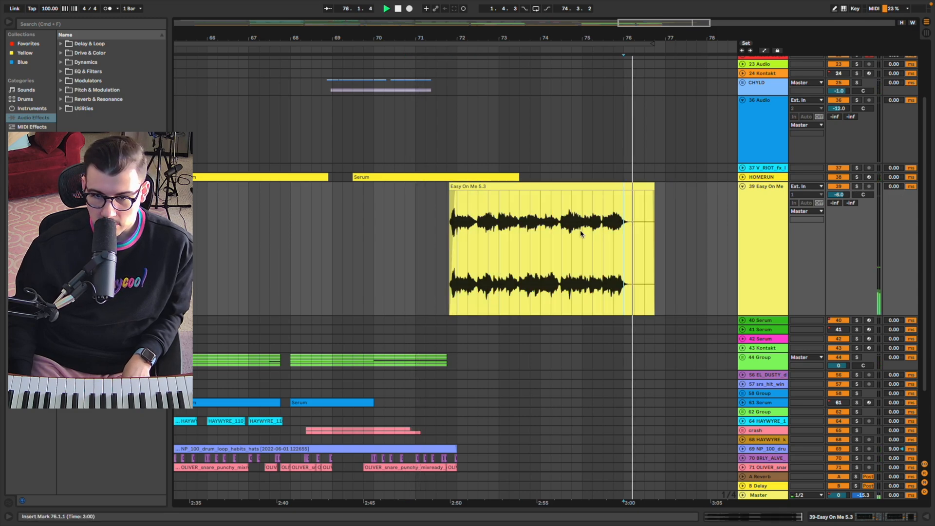
pyautogui.press('space')
pyautogui.click(444, 249)
pyautogui.press('space')
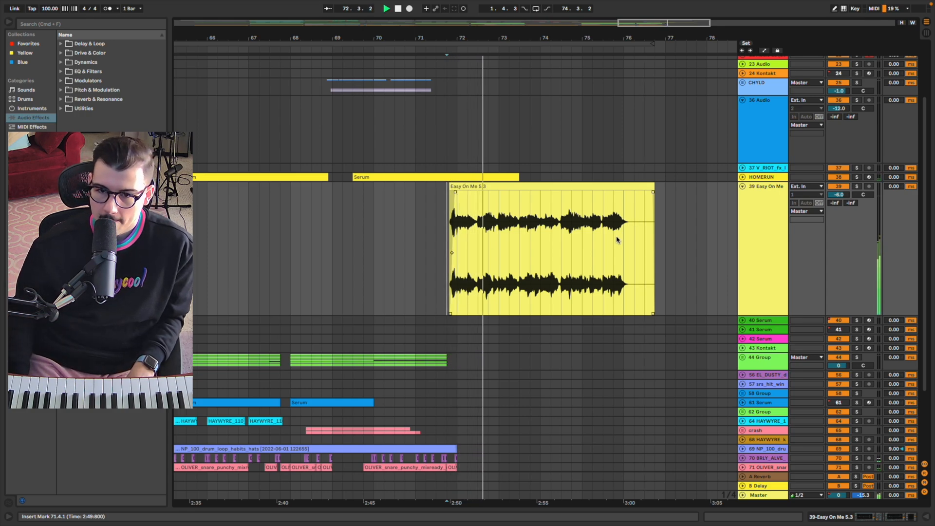
# Fold all tracks in the arrangement, place the insert marker at 78.4.1 on the 44 Group, and stop playback.
pyautogui.scroll(-3, 624, 239)
pyautogui.scroll(3, 623, 239)
pyautogui.click(768, 300)
pyautogui.press('super+a')
pyautogui.press('alt+super+u')
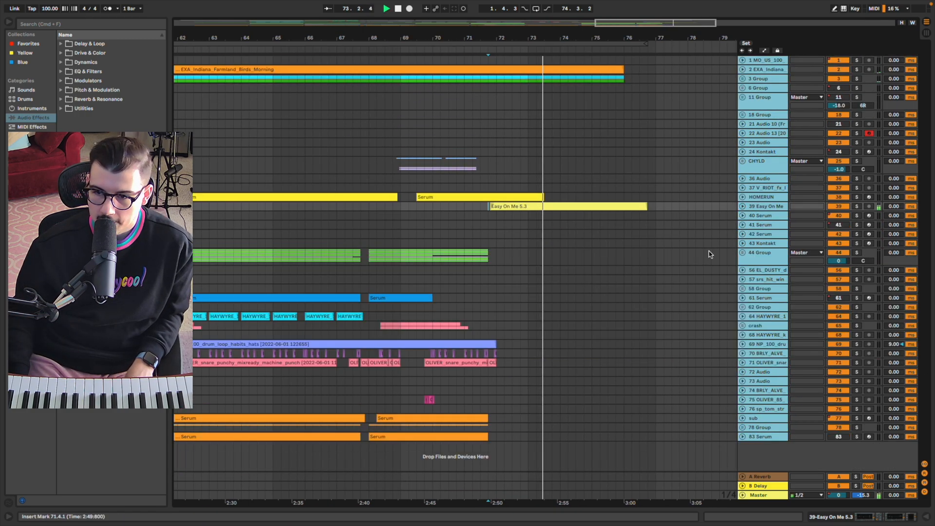
pyautogui.click(708, 254)
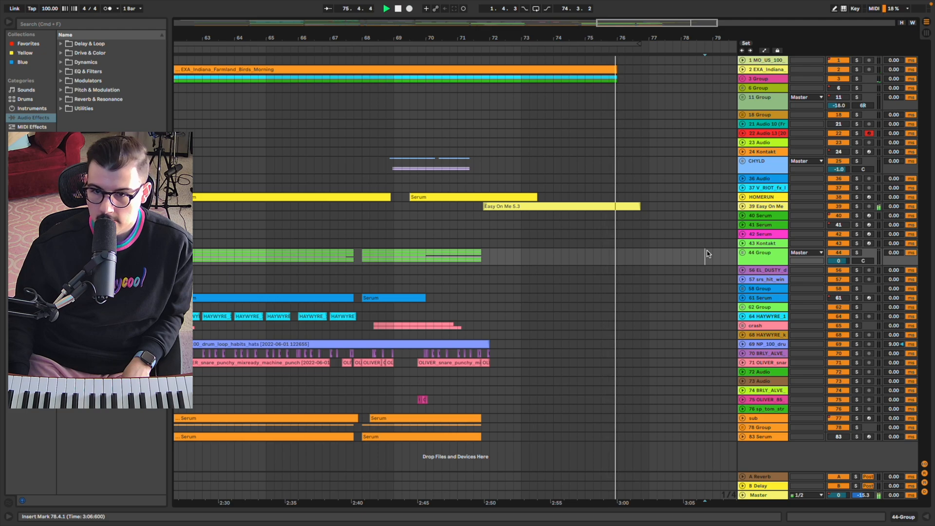
pyautogui.press('space')
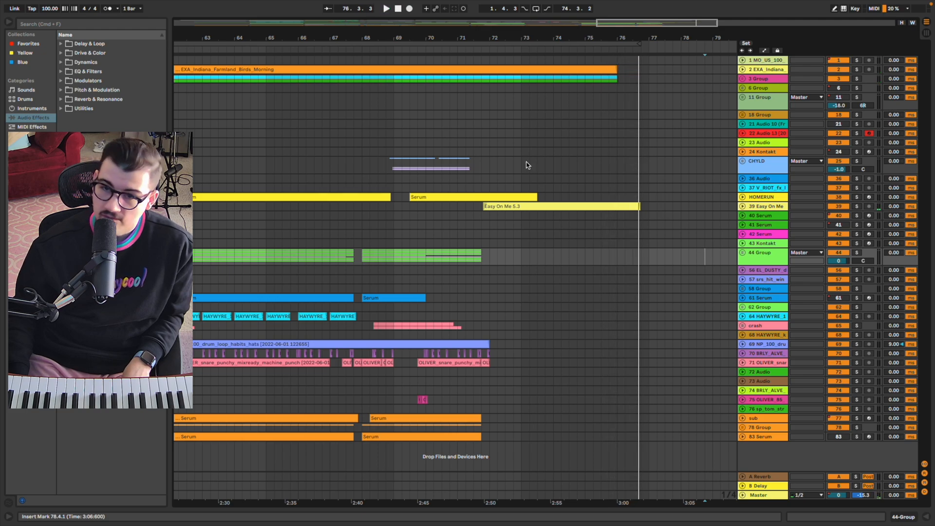
# Unfold the 39 Easy On Me track and play its Easy On Me 5.3 clip from near its start at bar 72.
pyautogui.scroll(-1, 517, 162)
pyautogui.click(595, 225)
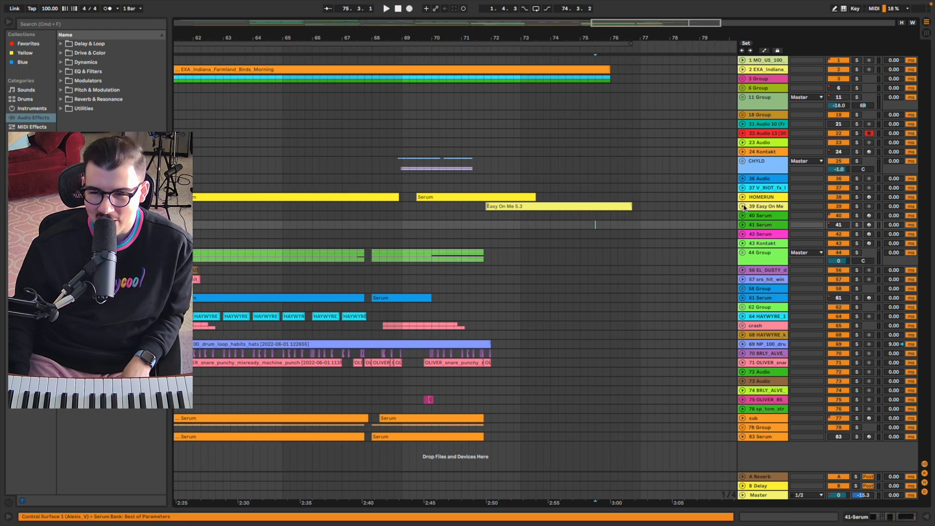
pyautogui.click(743, 206)
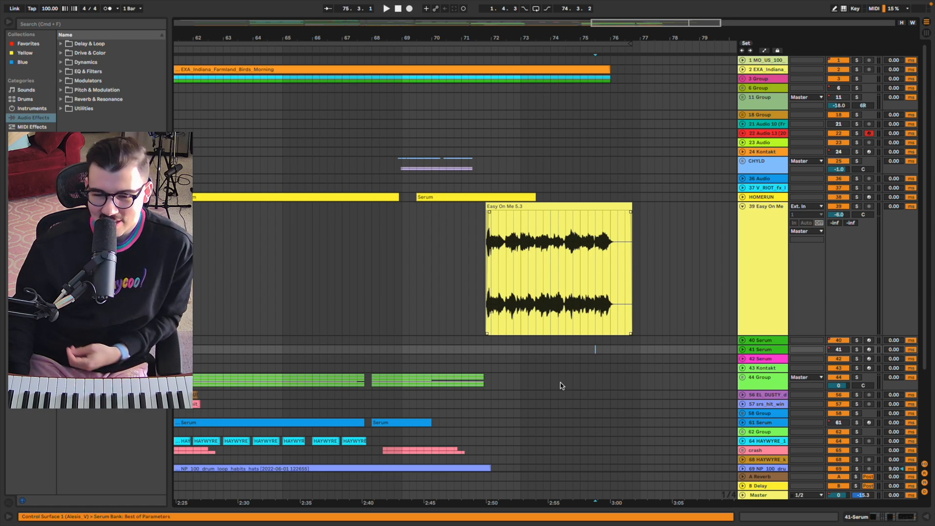
pyautogui.scroll(-1, 564, 398)
pyautogui.scroll(-2, 563, 390)
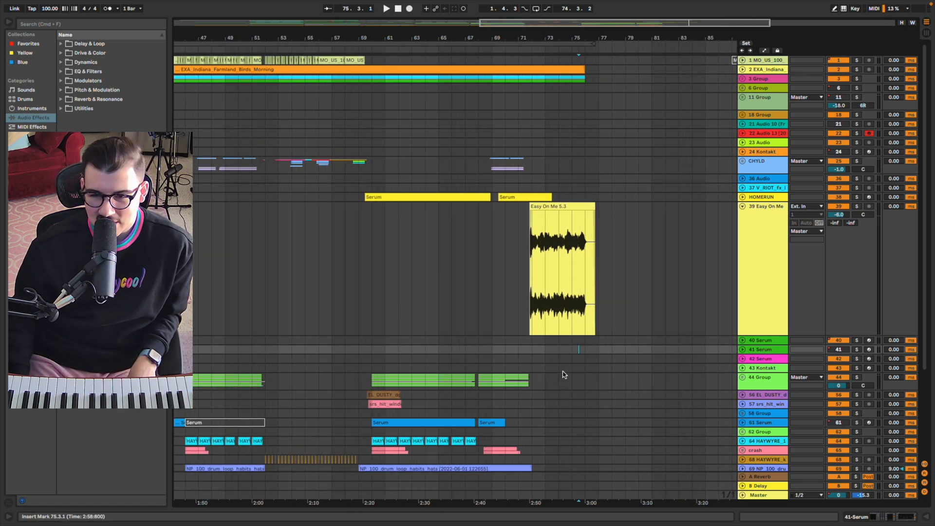
pyautogui.scroll(3, 562, 390)
pyautogui.click(475, 261)
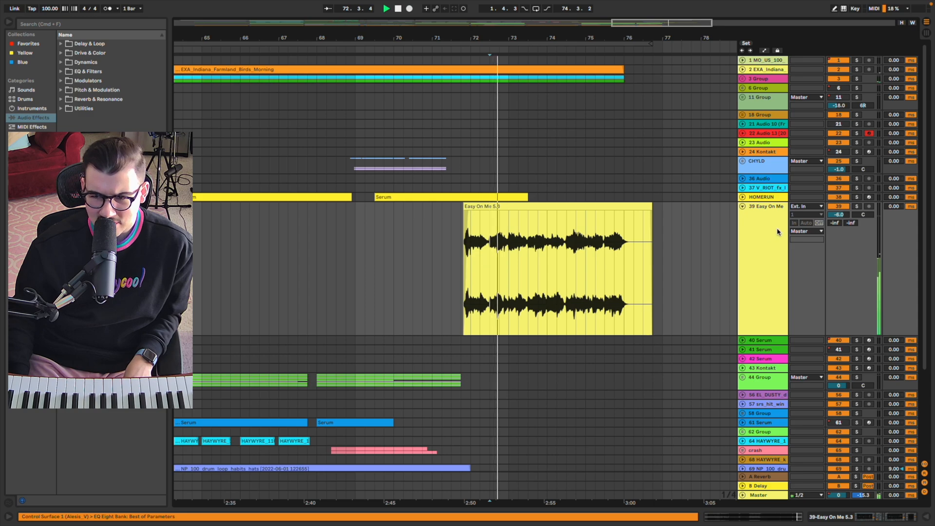
# Show the 39 Easy On Me effects chain, expand the EQ Eight after the Chiptune Filter, and collapse the first EQ Eight.
pyautogui.doubleClick(778, 232)
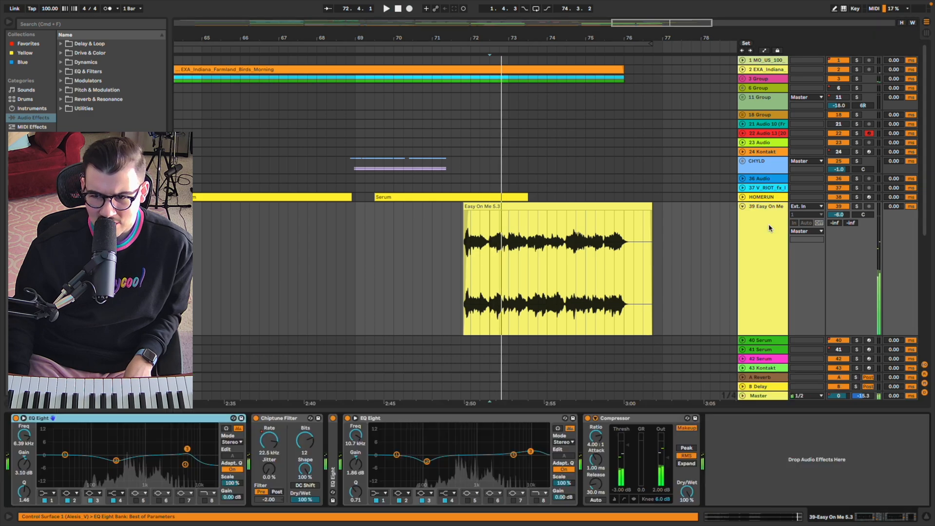
pyautogui.click(287, 419)
pyautogui.doubleClick(333, 436)
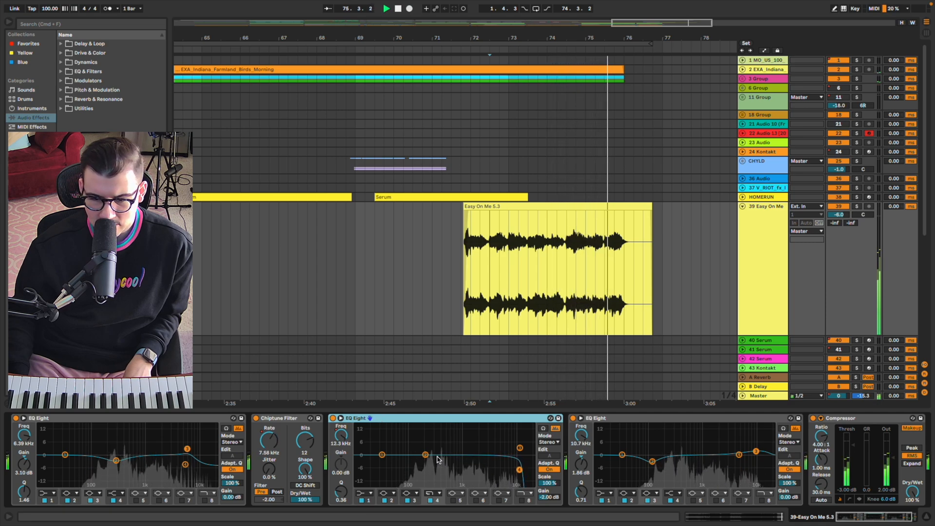
pyautogui.click(75, 419)
pyautogui.doubleClick(76, 419)
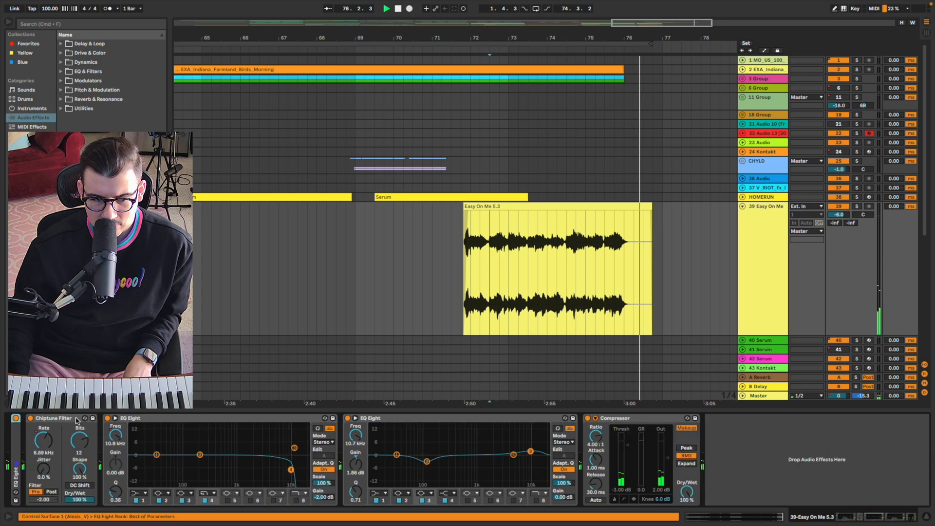
pyautogui.click(159, 418)
# Select 75.1.1 to 76.1.1 in the Easy On Me 5.3 clip, and play the clip's ending from 75.2.3.
pyautogui.moveTo(585, 252); pyautogui.dragTo(634, 252)
pyautogui.scroll(-6, 432, 259)
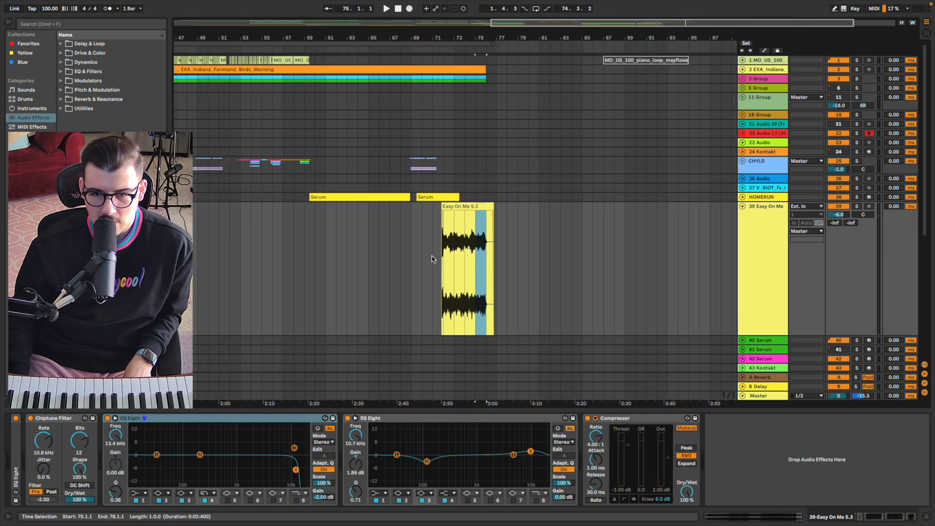
pyautogui.hscroll(-10, 432, 258)
pyautogui.hscroll(10, 432, 259)
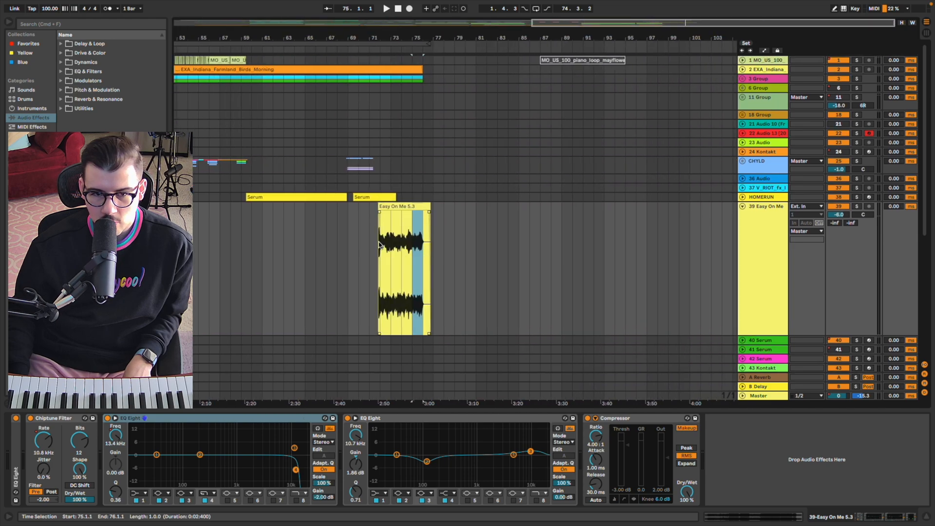
pyautogui.scroll(5, 418, 247)
pyautogui.click(405, 247)
pyautogui.press('space')
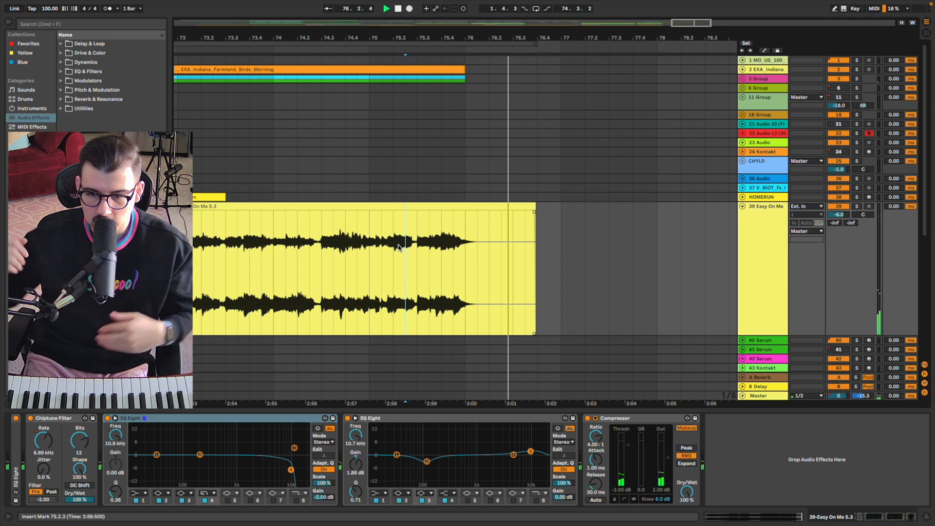
pyautogui.press('space')
pyautogui.press('space')
pyautogui.press('space')
# Stop playback, fold the 39 Easy On Me track, and place the insert marker at 78.3.1.
pyautogui.click(741, 278)
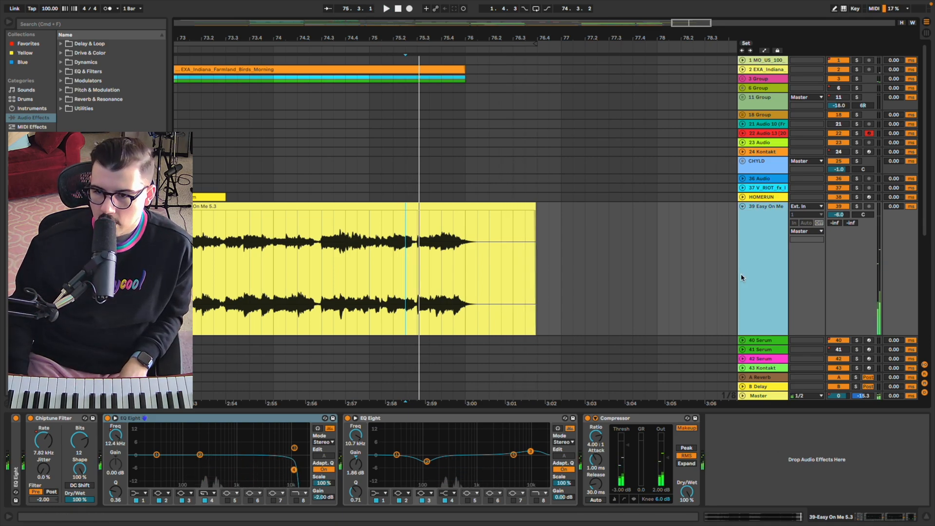
pyautogui.click(743, 207)
pyautogui.click(703, 207)
pyautogui.scroll(-5, 704, 206)
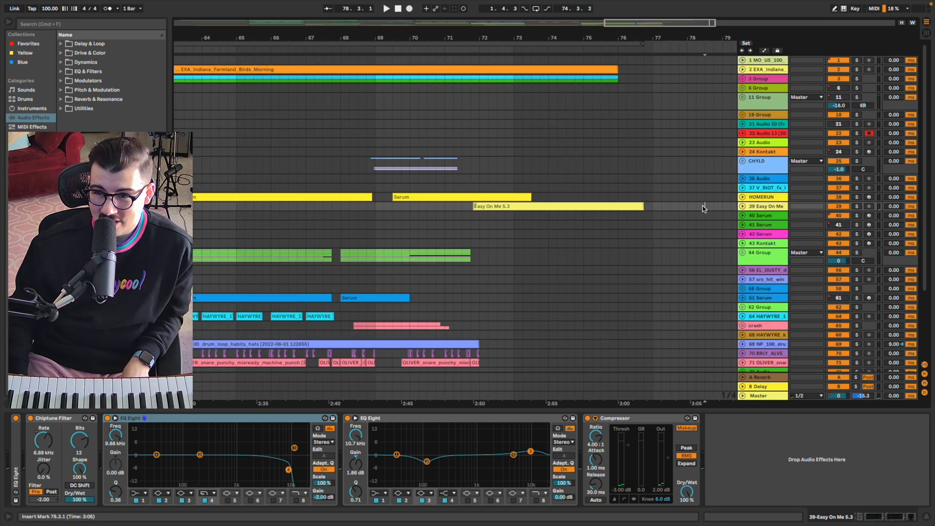
# Unfold the sub track and the 78 Group to show their Serum clips.
pyautogui.scroll(-5, 711, 239)
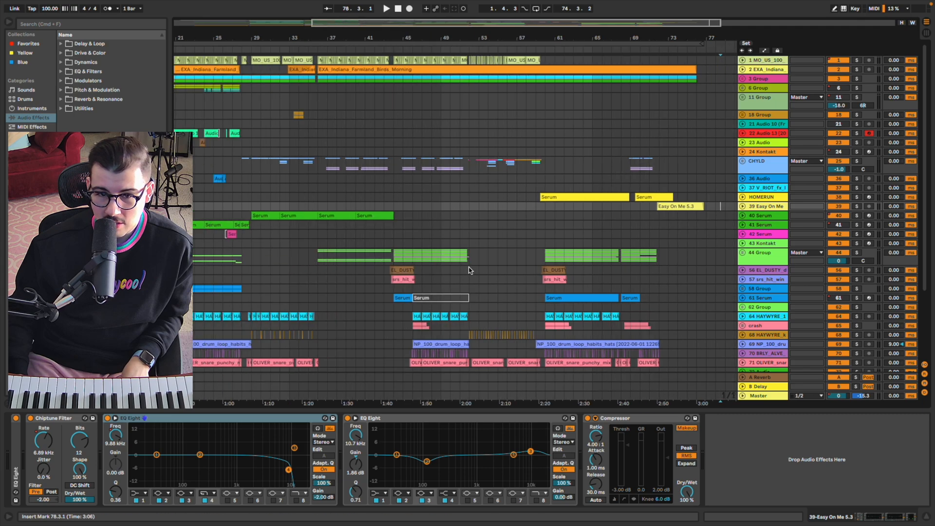
pyautogui.hscroll(-8, 469, 270)
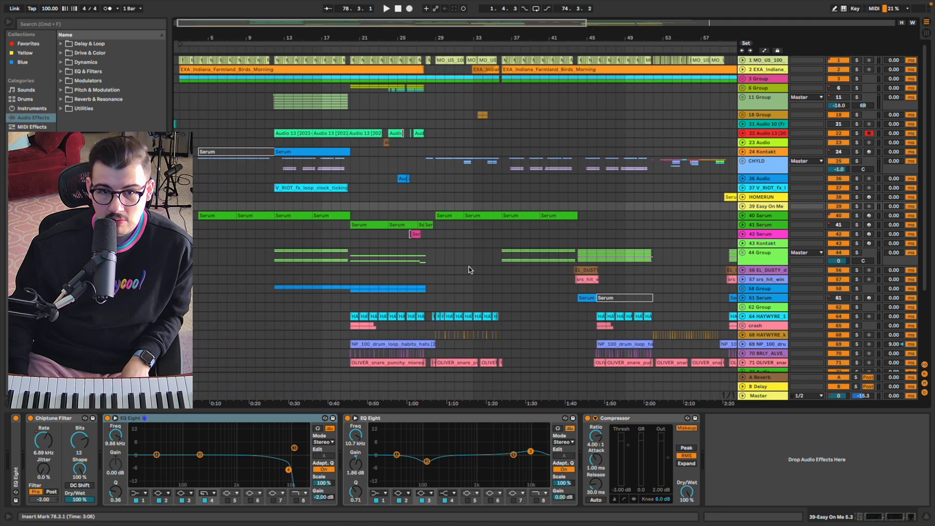
pyautogui.scroll(-5, 469, 269)
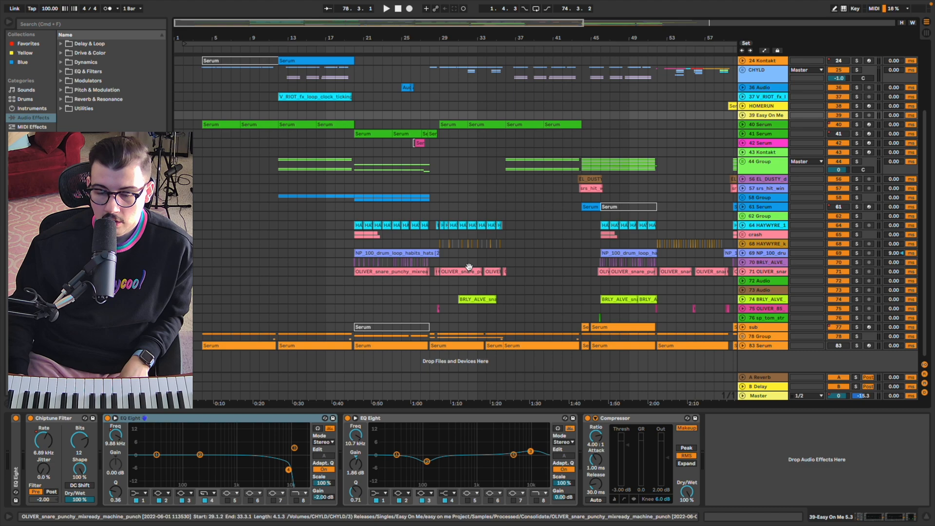
pyautogui.click(742, 336)
pyautogui.click(743, 328)
pyautogui.scroll(-8, 656, 330)
pyautogui.hscroll(10, 656, 330)
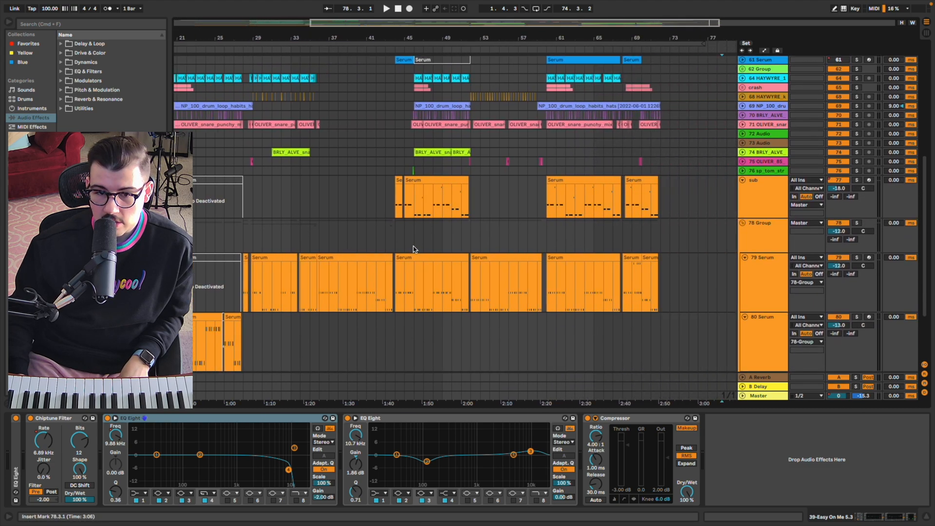
# Solo the 78 Group and play its 79 Serum part from bar 44.
pyautogui.click(397, 278)
pyautogui.click(858, 223)
pyautogui.press('space')
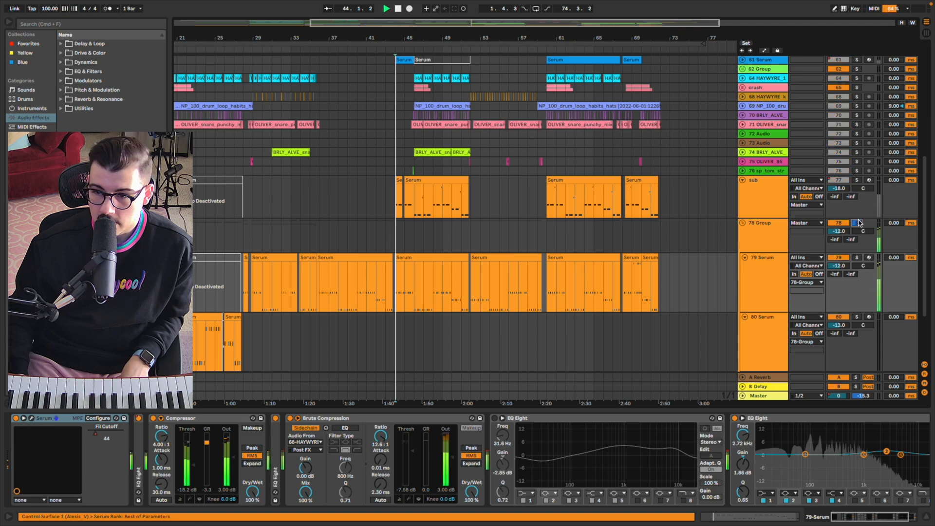
pyautogui.press('space')
# Solo the sub track and play from bar 44, placing the insert marker at 46.1.1 and playing again from 45.4.1.
pyautogui.click(857, 180)
pyautogui.press('space')
pyautogui.click(408, 207)
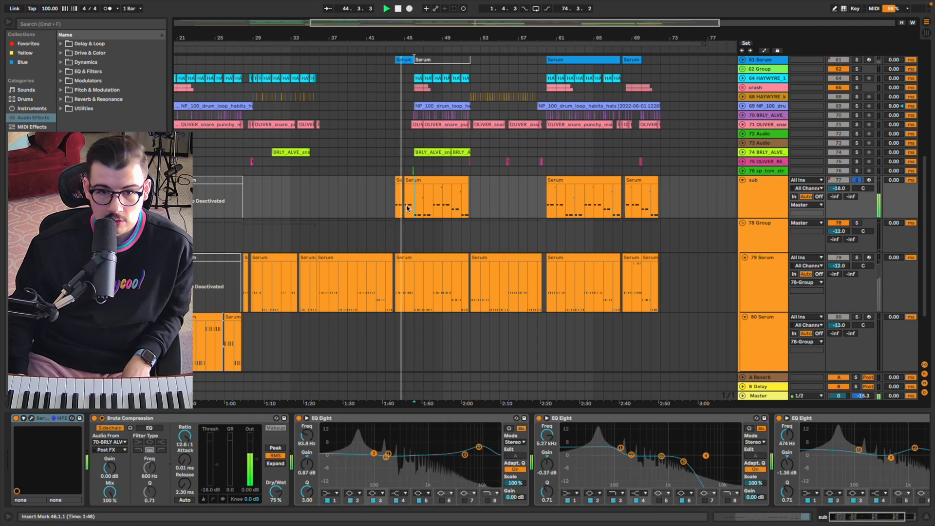
pyautogui.scroll(10, 407, 188)
pyautogui.click(453, 172)
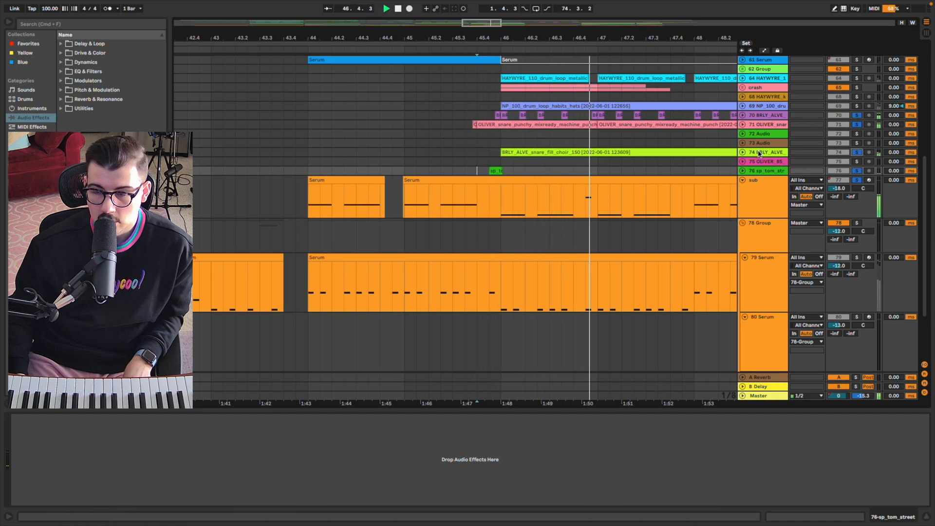
# Unfold the 74 BRLY_ALVE snare fill track and inspect its clips between bars 46 and 52 during playback.
pyautogui.click(742, 152)
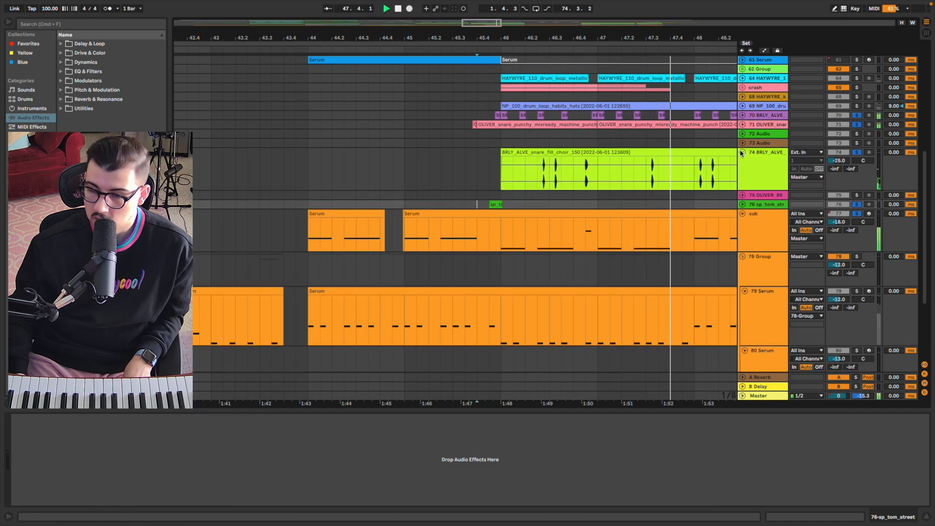
pyautogui.scroll(-3, 644, 200)
pyautogui.scroll(-2, 643, 200)
pyautogui.hscroll(4, 643, 199)
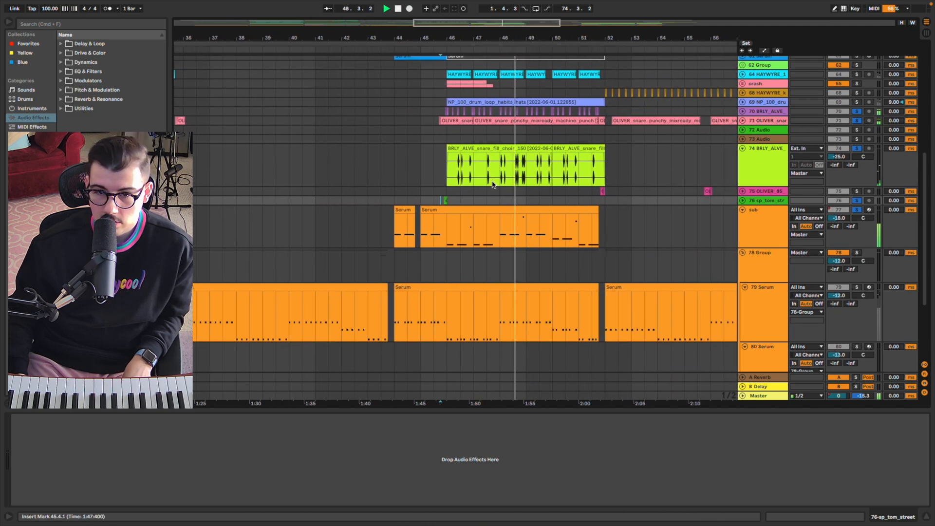
pyautogui.scroll(2, 512, 180)
pyautogui.scroll(3, 511, 180)
pyautogui.hscroll(2, 511, 179)
# Place the insert marker at 51.4.1 on the 75 OLIVER_85 drum fill track and listen through that fill.
pyautogui.click(578, 230)
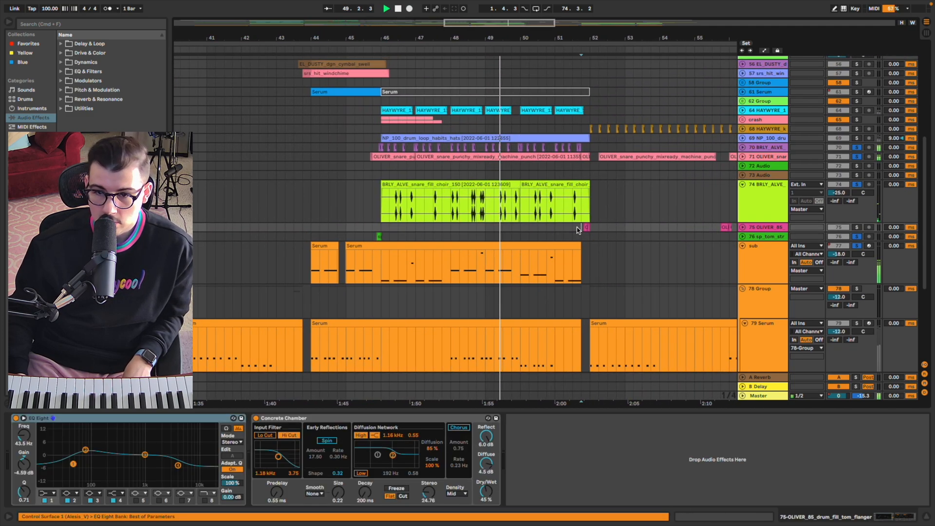
pyautogui.scroll(1, 550, 207)
pyautogui.hscroll(3, 541, 205)
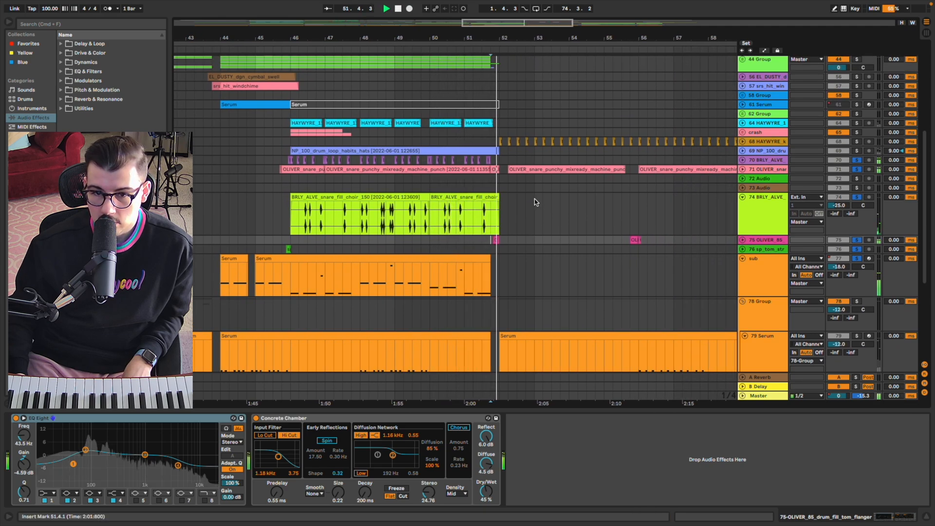
# Fold all tracks with the solos off, place the insert marker at 56.4.1, and fit the whole arrangement in view.
pyautogui.click(772, 222)
pyautogui.press('super+a')
pyautogui.click(743, 198)
pyautogui.click(666, 198)
pyautogui.scroll(6, 665, 199)
pyautogui.press('w')
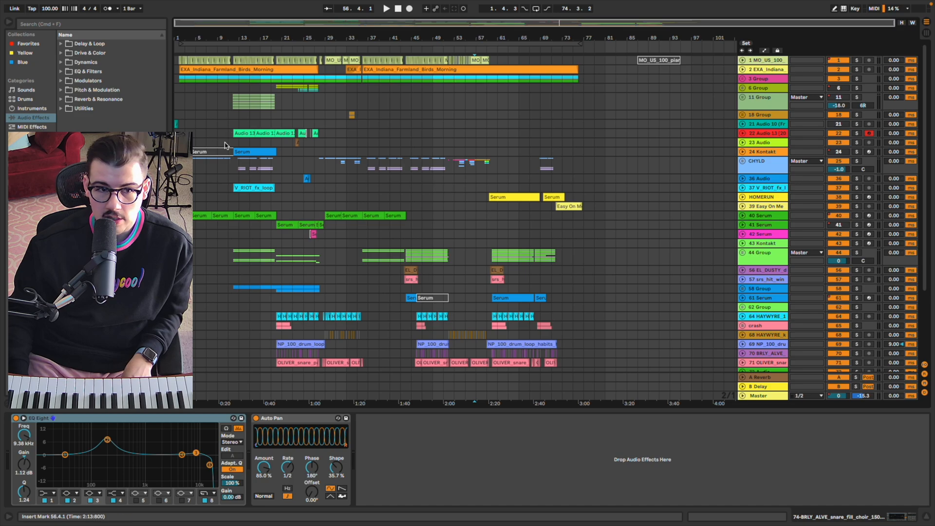
pyautogui.scroll(5, 227, 142)
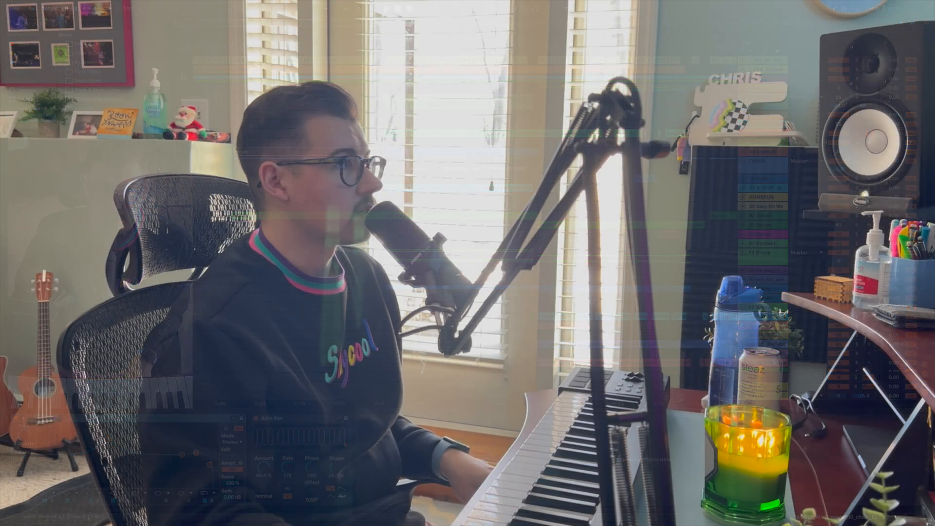